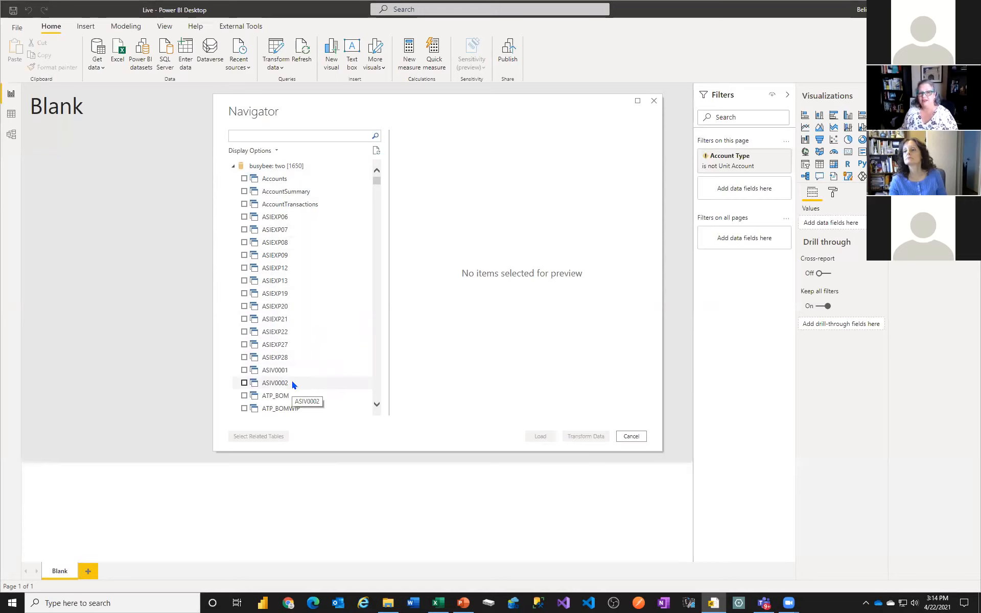
Preview the Accounts view, plus the GL00102, GL00100 and GL00105 tables found by searching for "gl001"
left_click(278, 180)
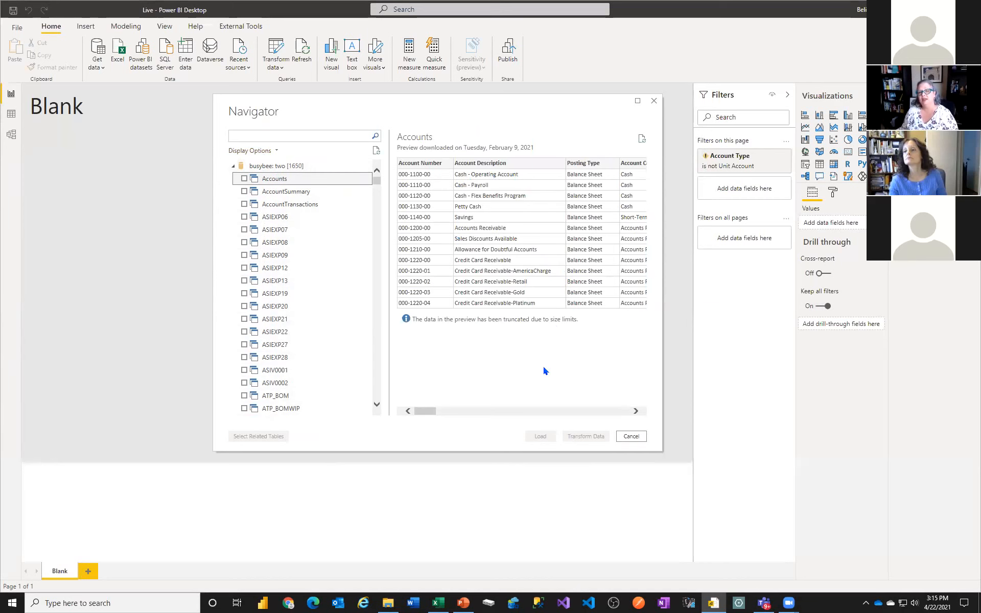
left_click(265, 134)
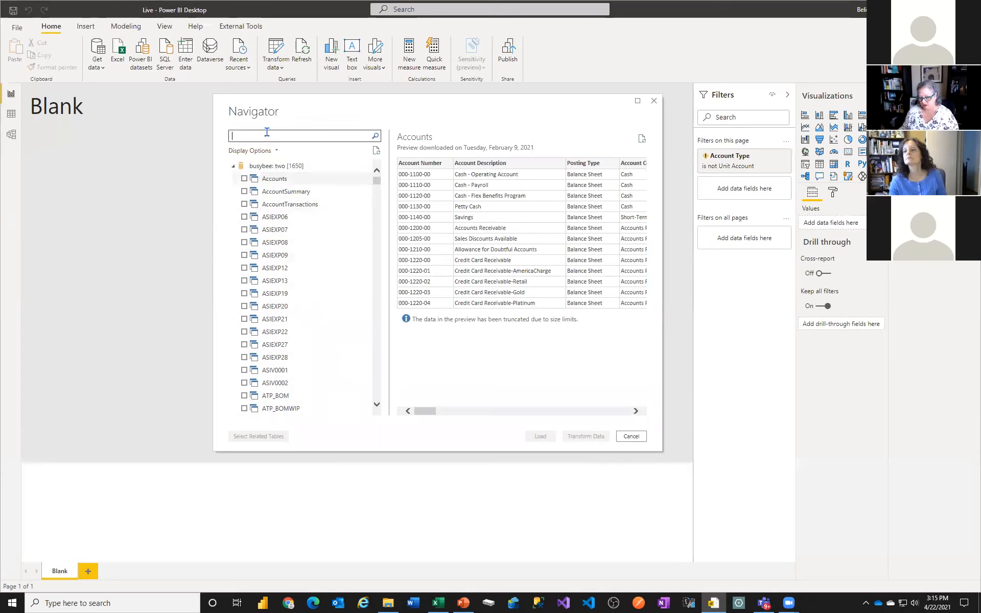
type("gl001")
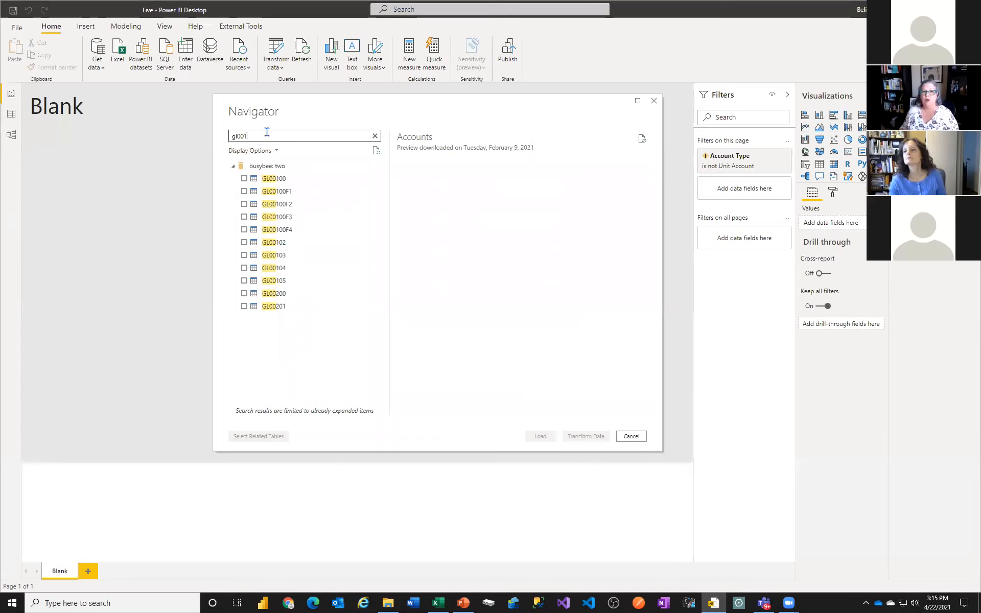
left_click(284, 243)
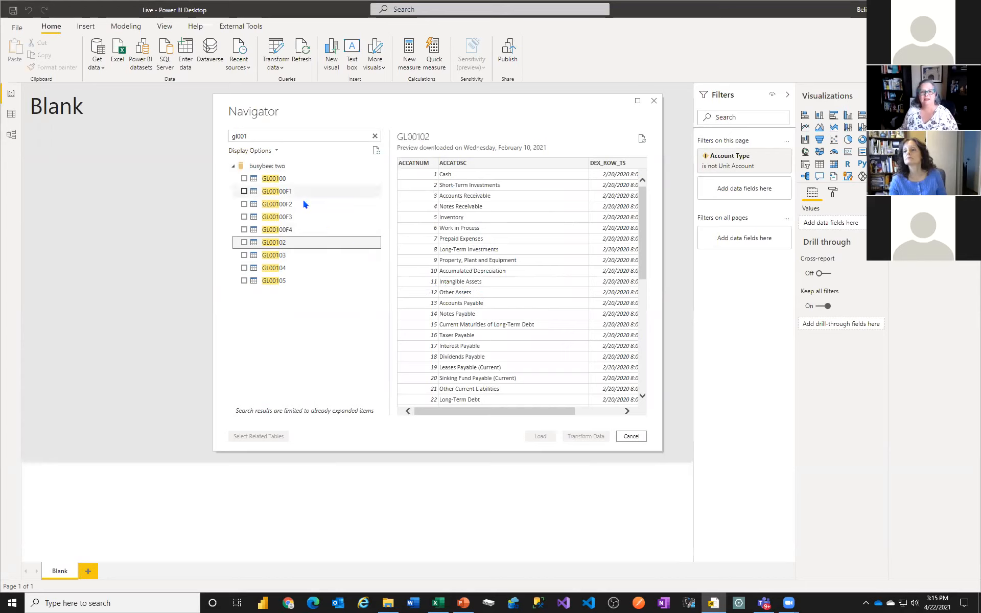
left_click(276, 179)
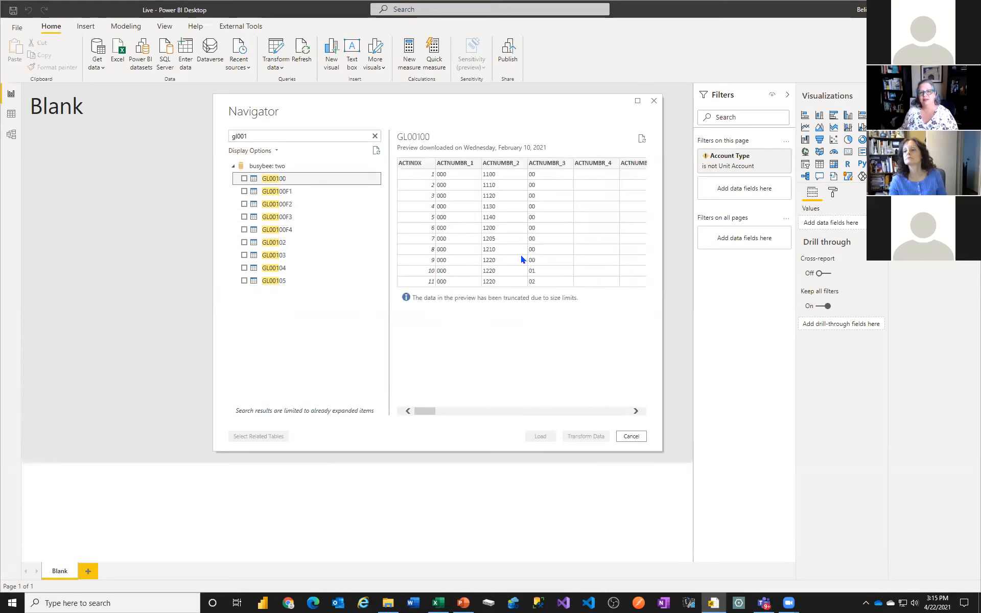
left_click(281, 284)
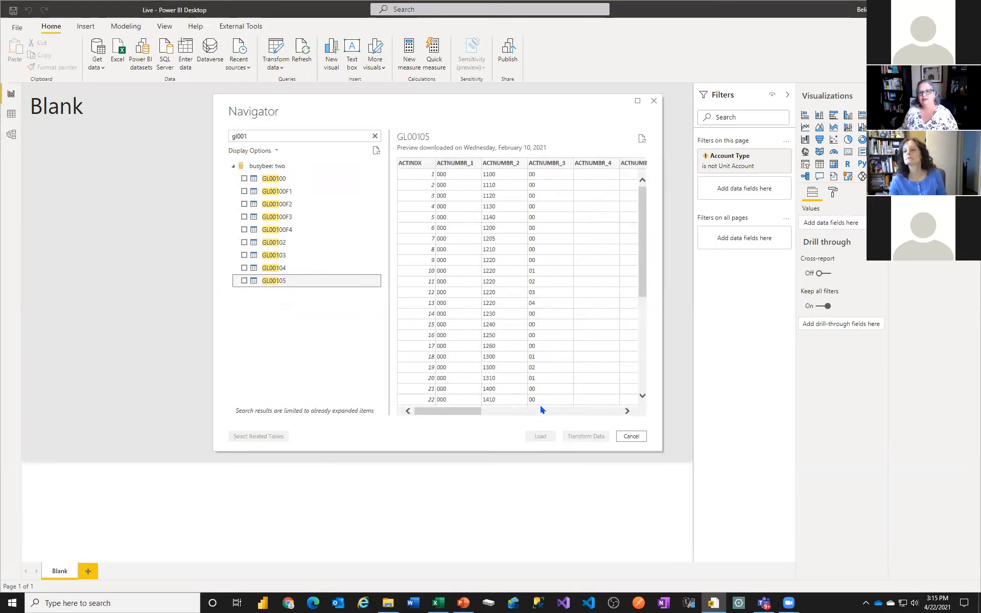
left_click(560, 412)
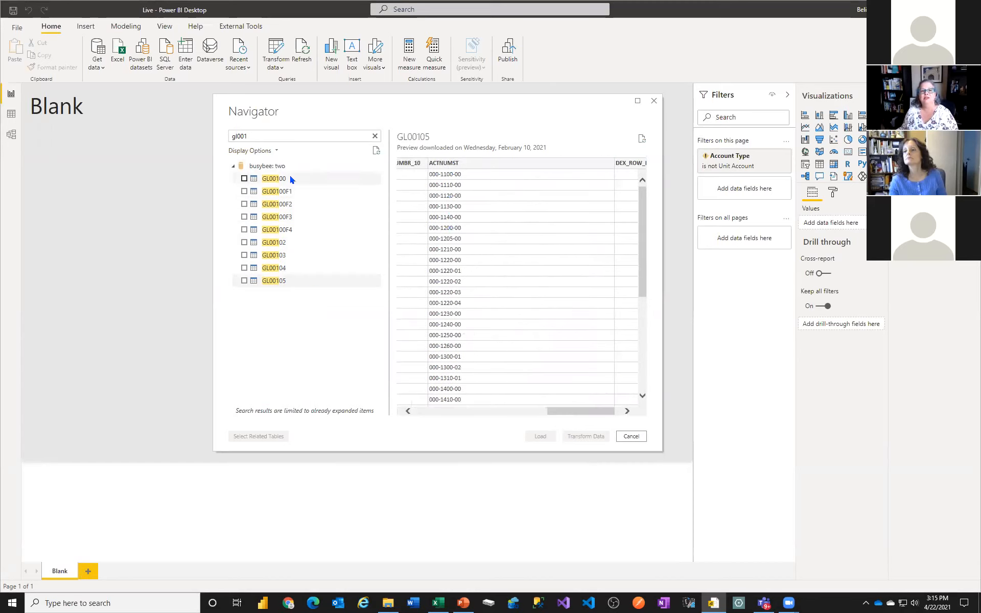
Clear the table search and preview the AccountTransactions view, examining its amount, category and account description columns
left_click(375, 136)
left_click_drag(375, 229, 375, 175)
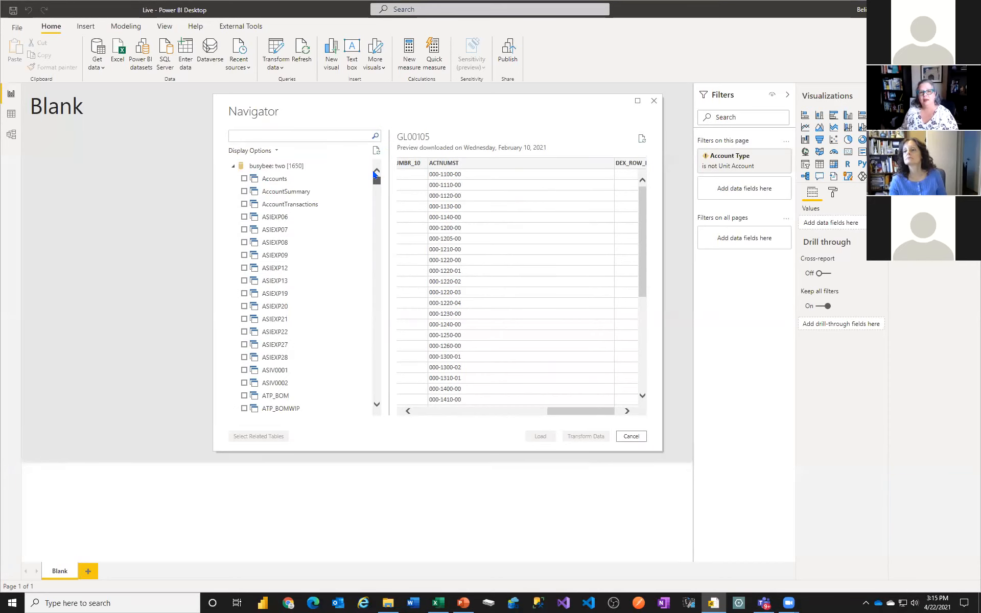
left_click(286, 204)
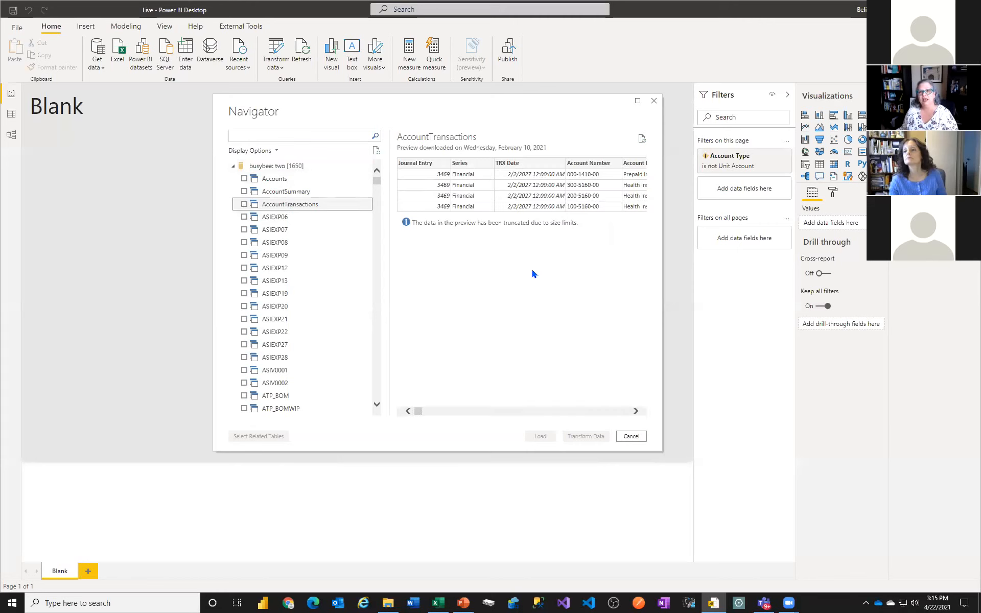
left_click(600, 411)
left_click(600, 410)
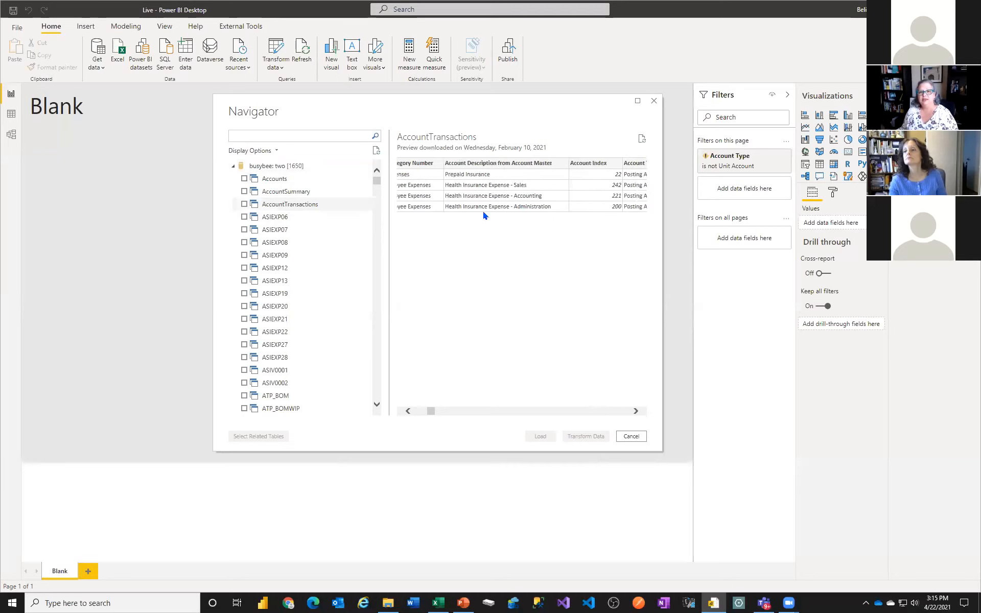
left_click(409, 411)
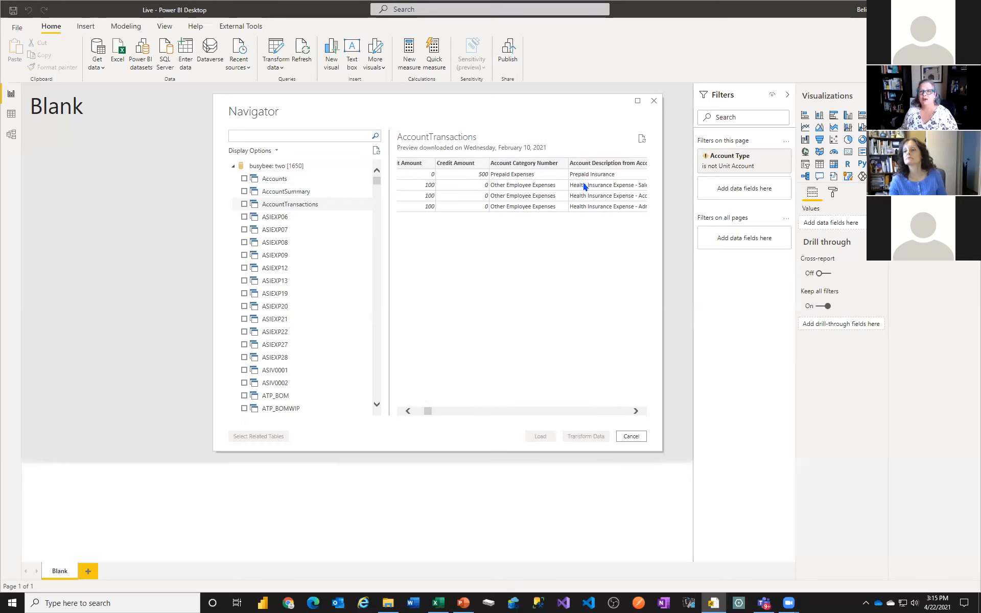
Select the AccountTransactions view, open it for data transformation in Power Query Editor, and refresh its outdated preview
left_click(244, 204)
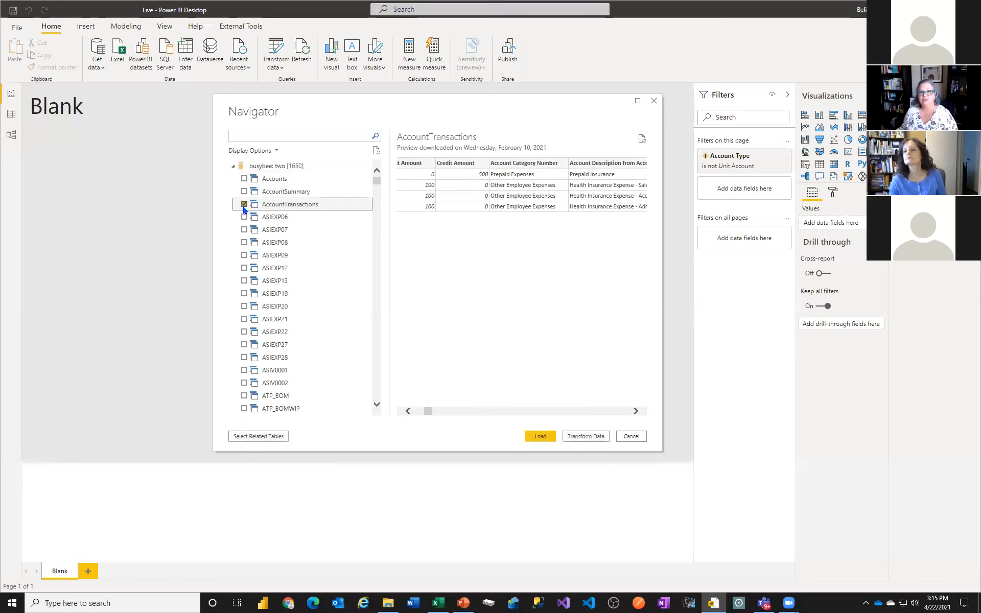
left_click(587, 437)
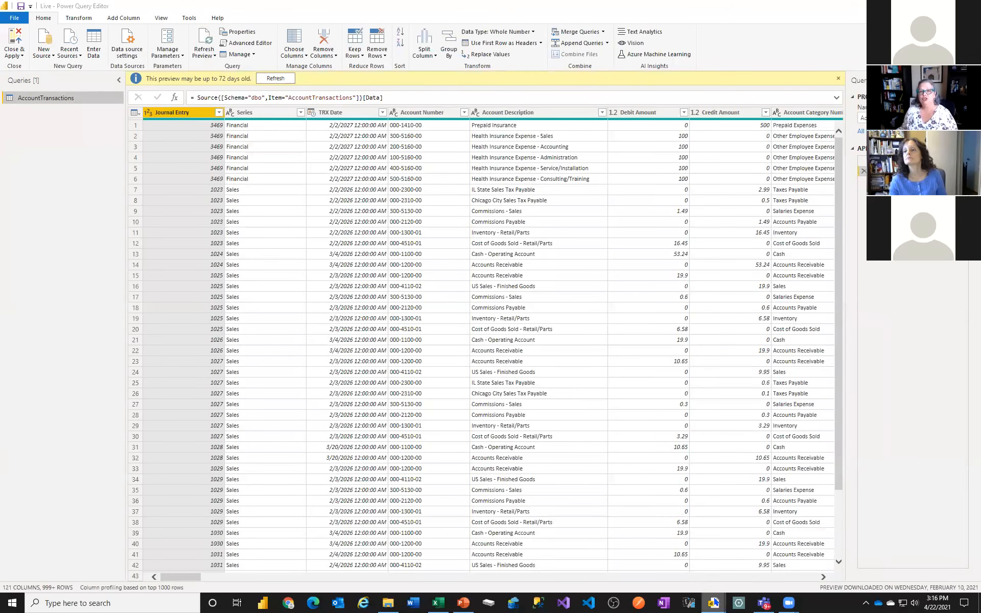
mouse_move(716, 602)
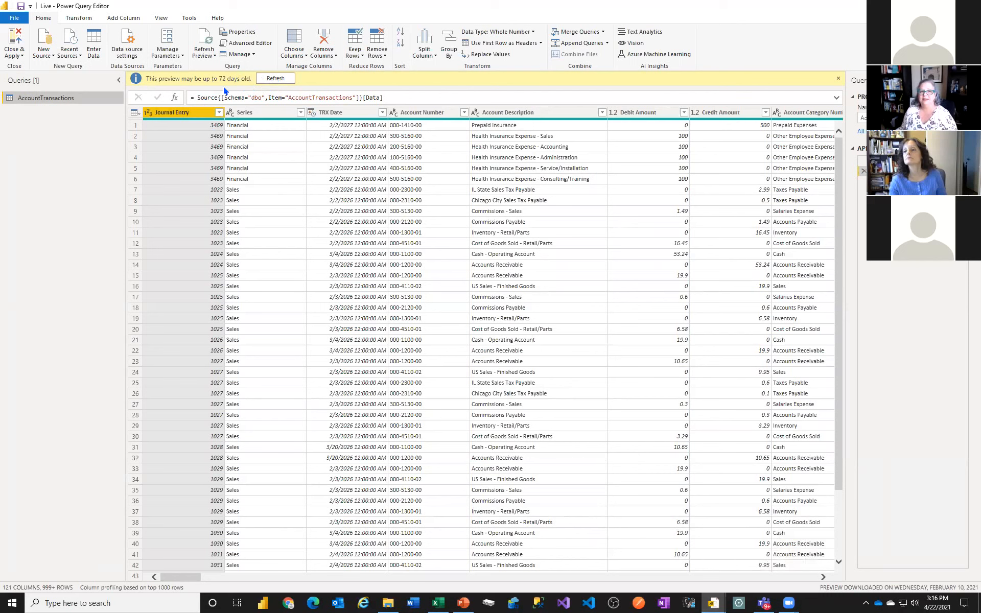
left_click(275, 78)
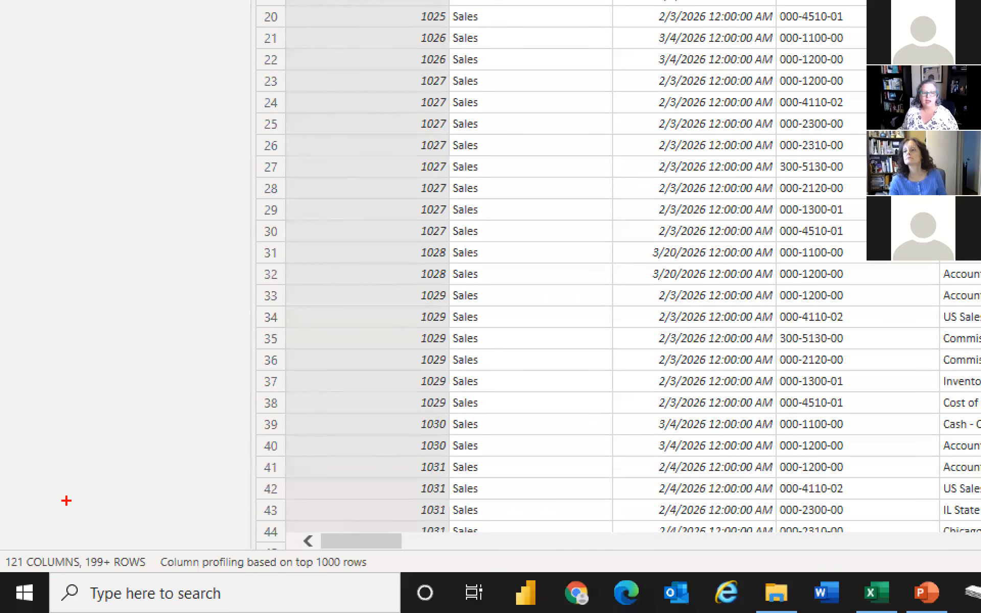
mouse_move(33, 540)
left_mouse_down()
mouse_move(12, 545)
mouse_move(2, 562)
mouse_move(10, 574)
mouse_move(69, 580)
mouse_move(92, 554)
mouse_move(26, 525)
mouse_move(14, 542)
left_mouse_up()
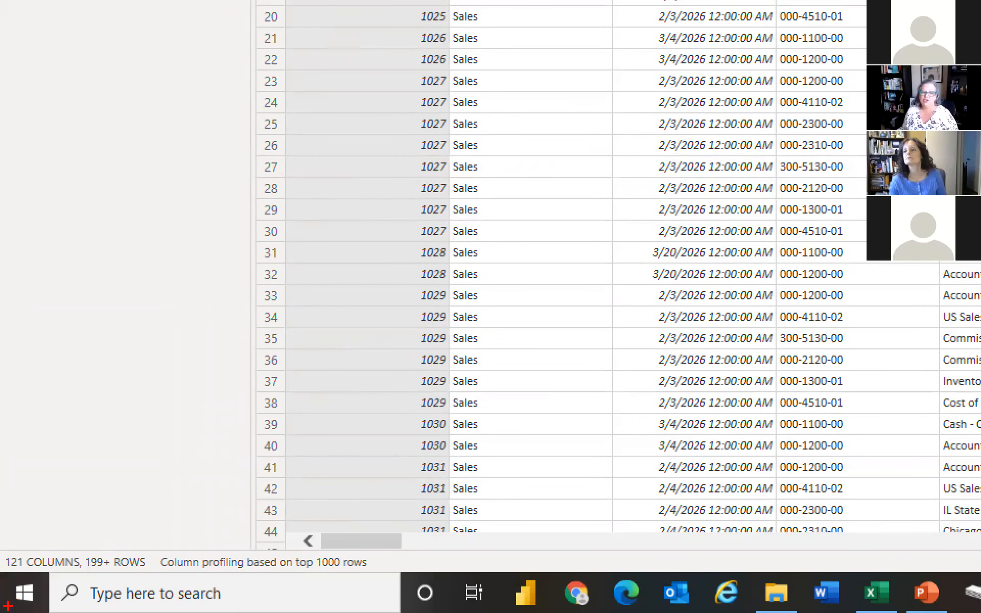
mouse_move(97, 581)
left_mouse_down()
mouse_move(191, 553)
mouse_move(99, 539)
mouse_move(74, 580)
mouse_move(138, 578)
left_mouse_up()
left_click_drag(303, 581, 403, 564)
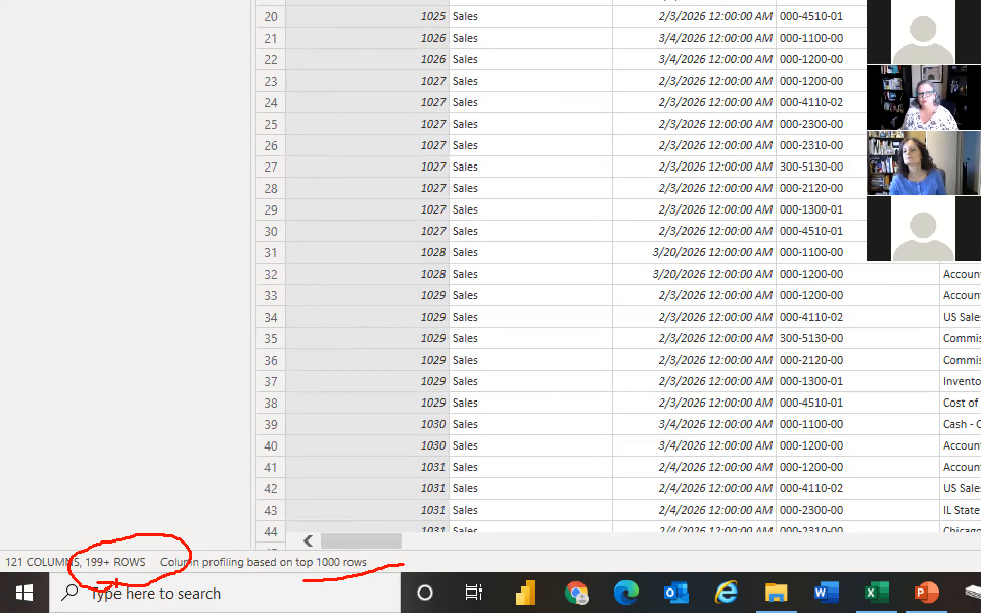
mouse_move(92, 581)
left_mouse_down()
mouse_move(108, 574)
mouse_move(81, 573)
mouse_move(107, 570)
left_mouse_up()
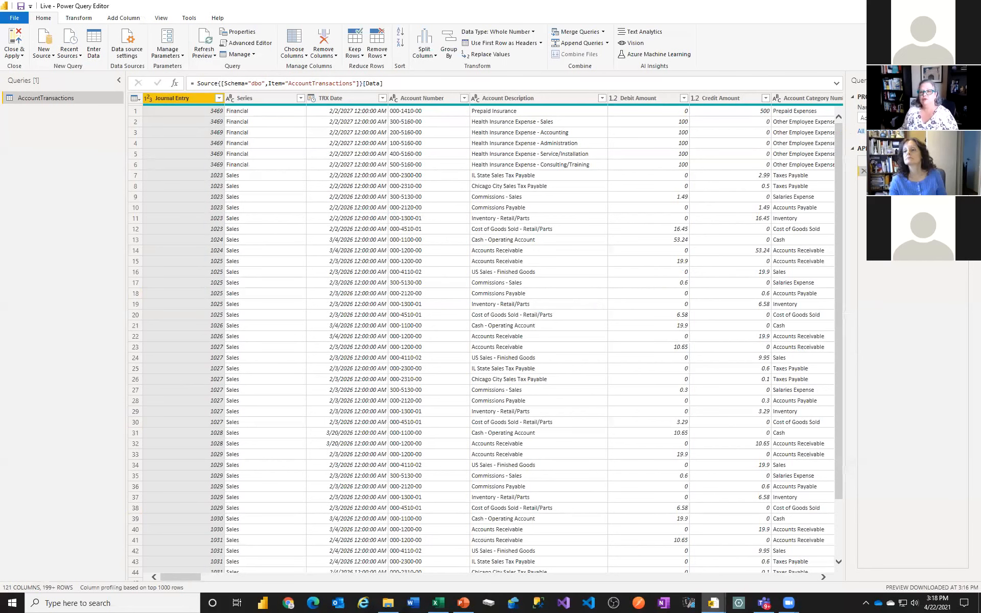
Rename the AccountTransactions query as "AccountTransactions for Refresh"
left_click(853, 123)
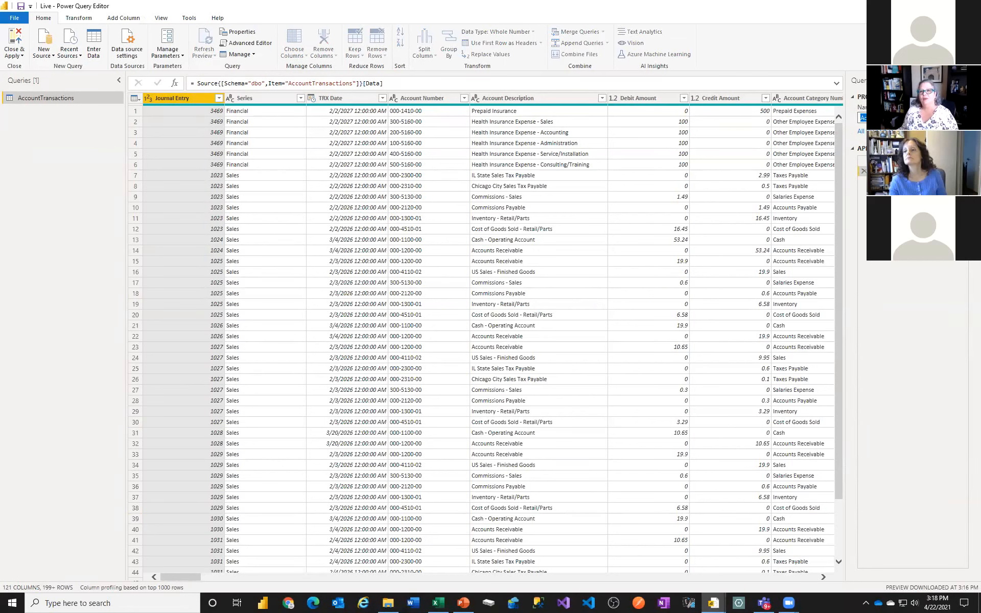
left_click(916, 117)
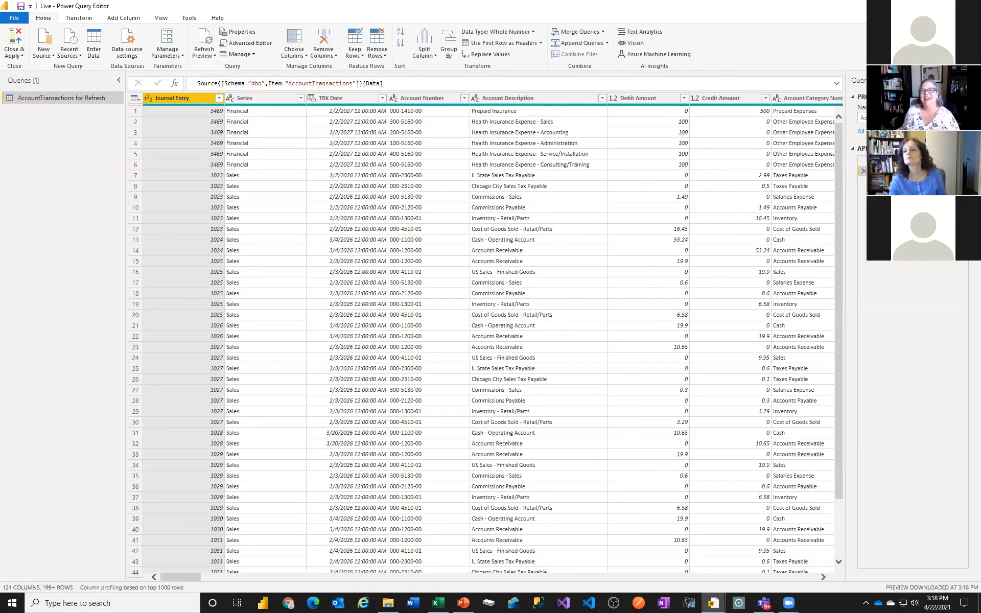
right_click(36, 96)
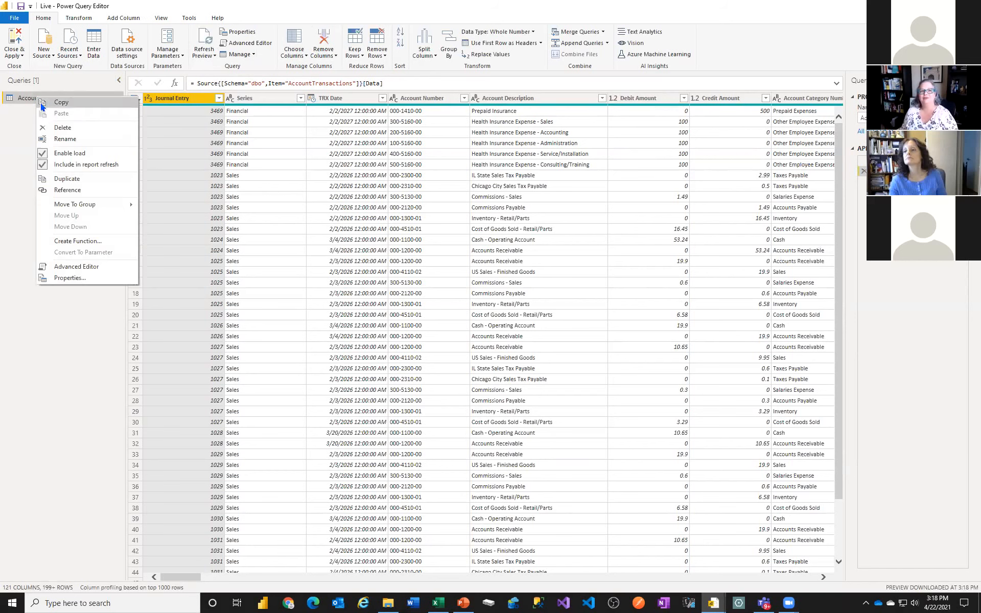
left_click(48, 418)
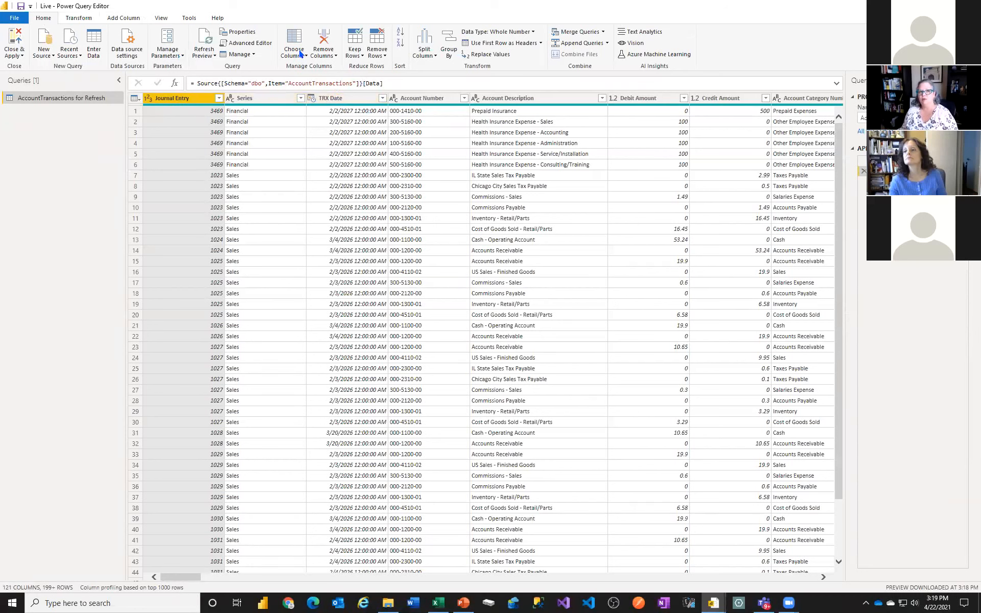
Start choosing the query's columns to keep: deselect all, and select only Journal Entry, Series, TRX Date and Account Number
left_click(290, 39)
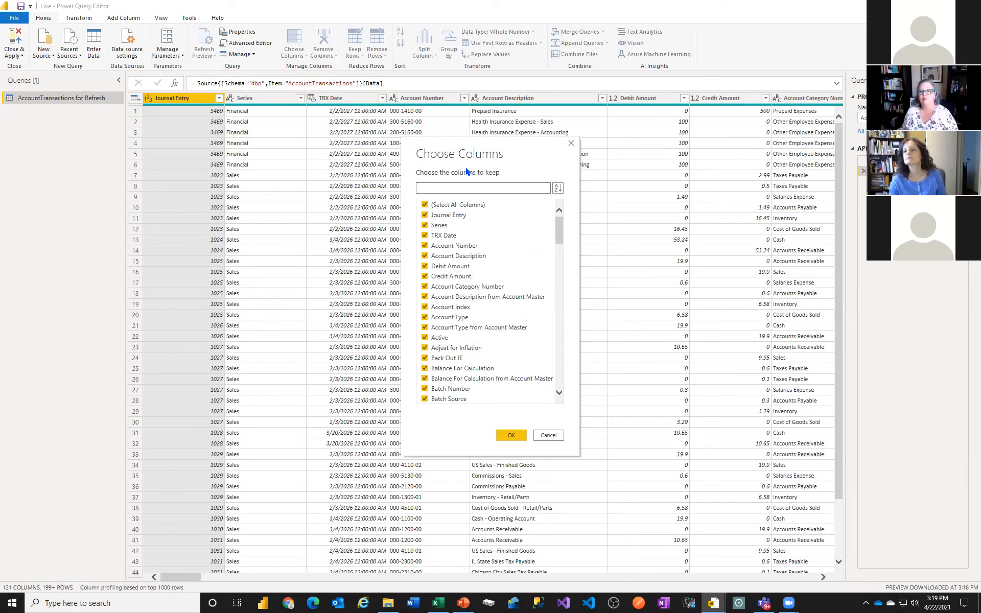
left_click(424, 206)
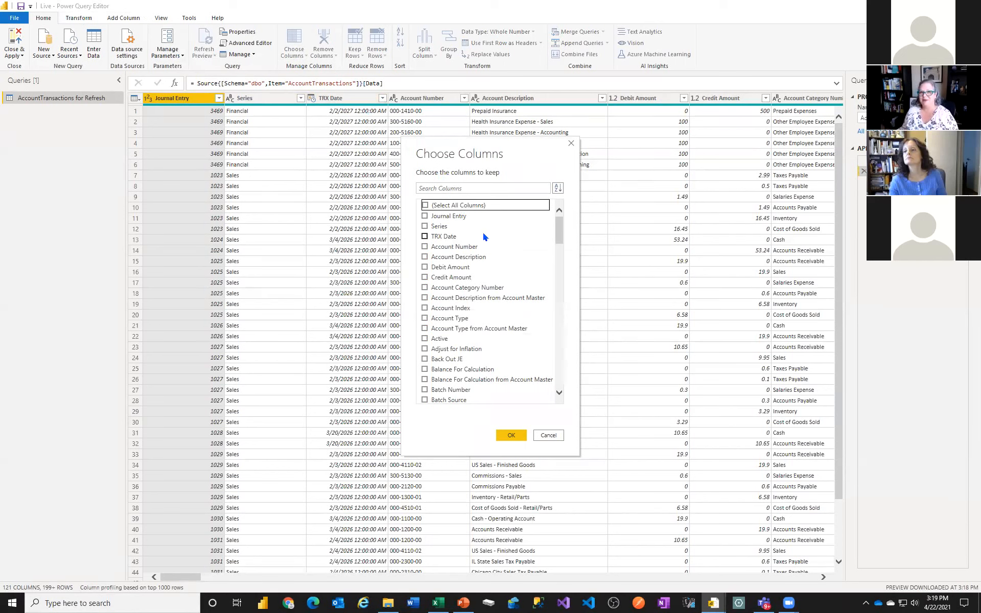
left_click(424, 217)
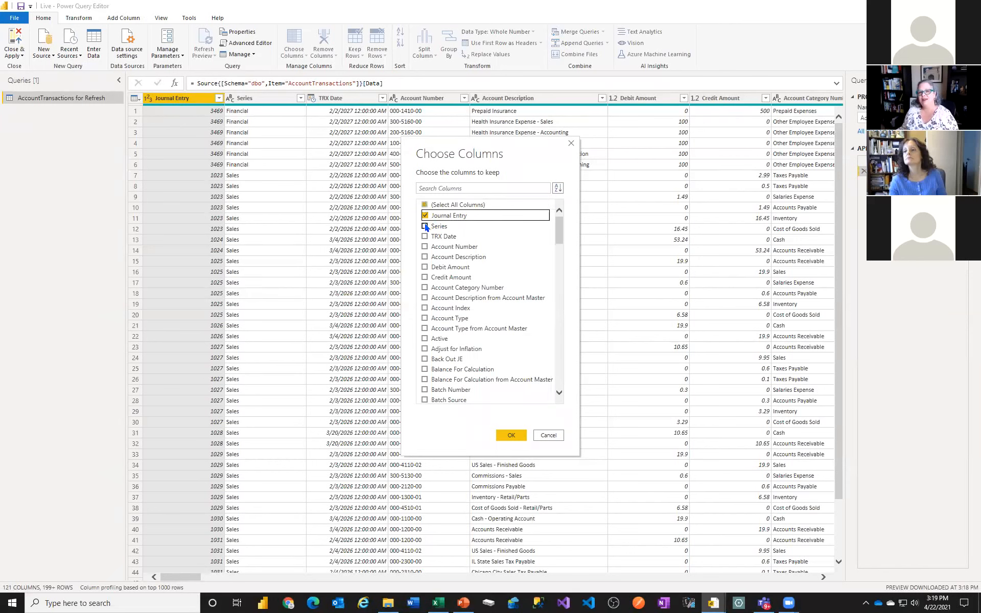
left_click(424, 226)
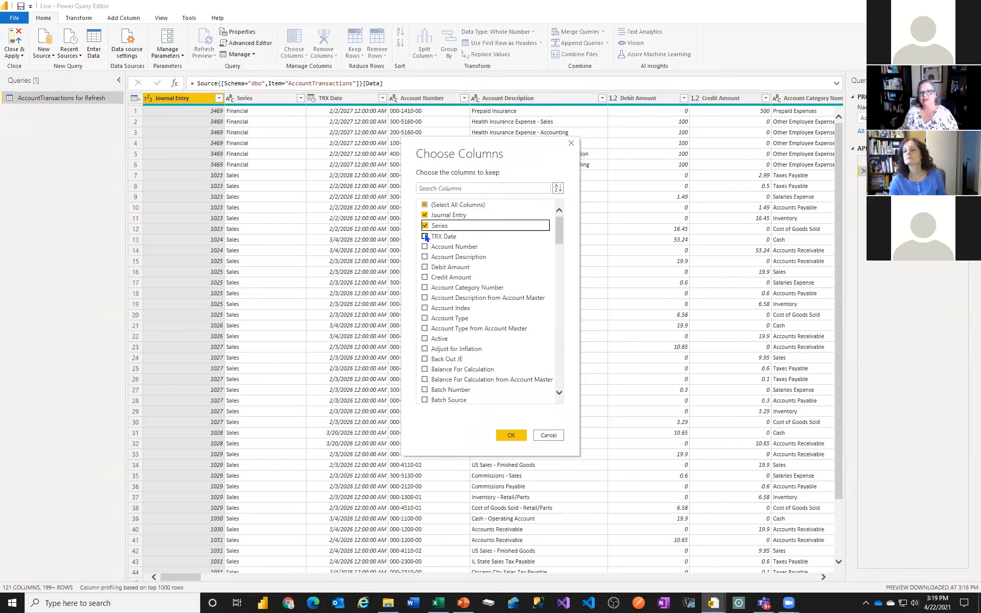
left_click(425, 237)
left_click(424, 247)
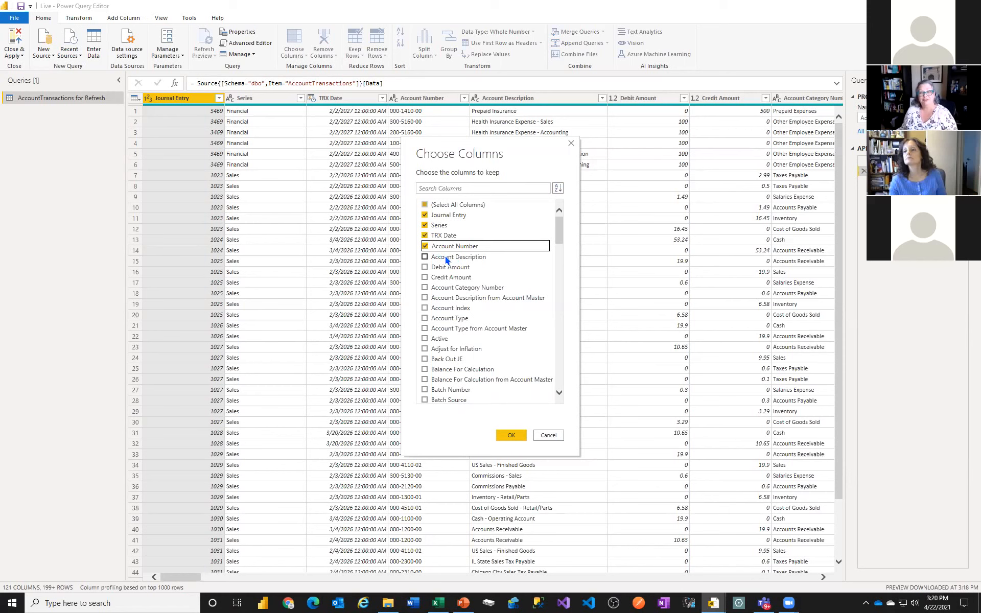
Add Account Description from Account Master, Debit Amount, Credit Amount and Account Category Number to the columns to keep
left_click(425, 298)
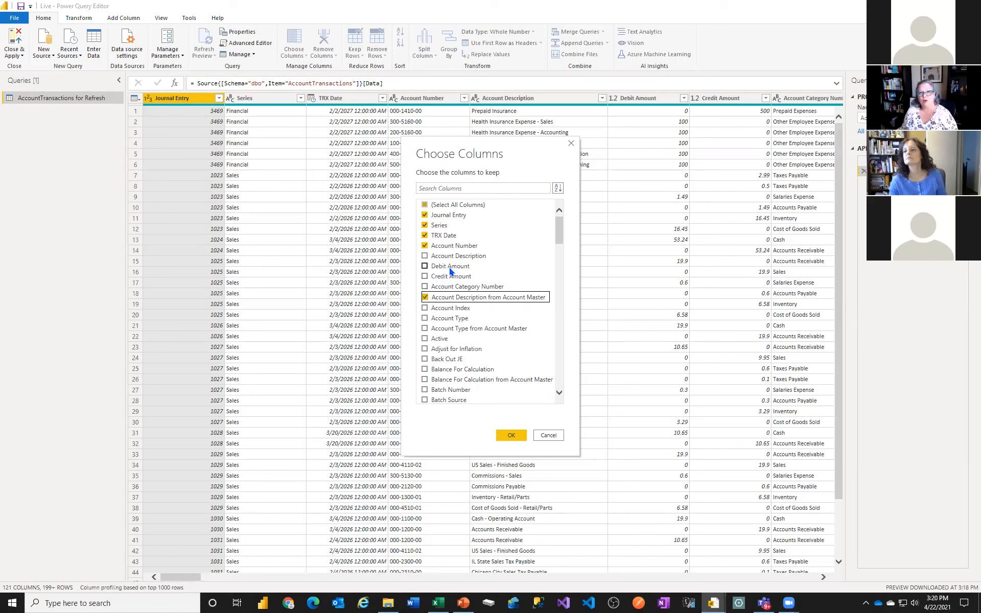
left_click(426, 268)
left_click(426, 276)
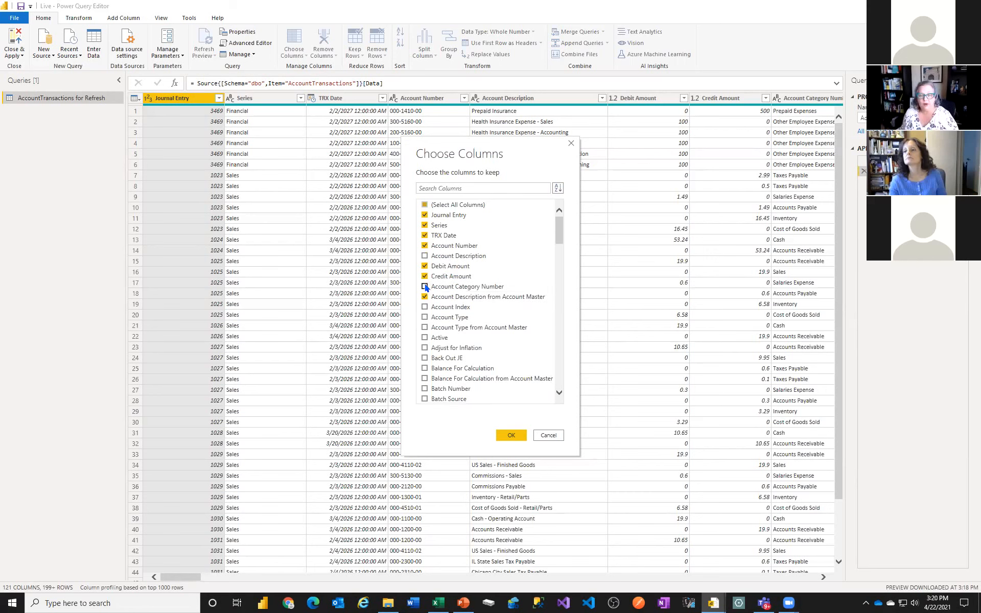
left_click(425, 287)
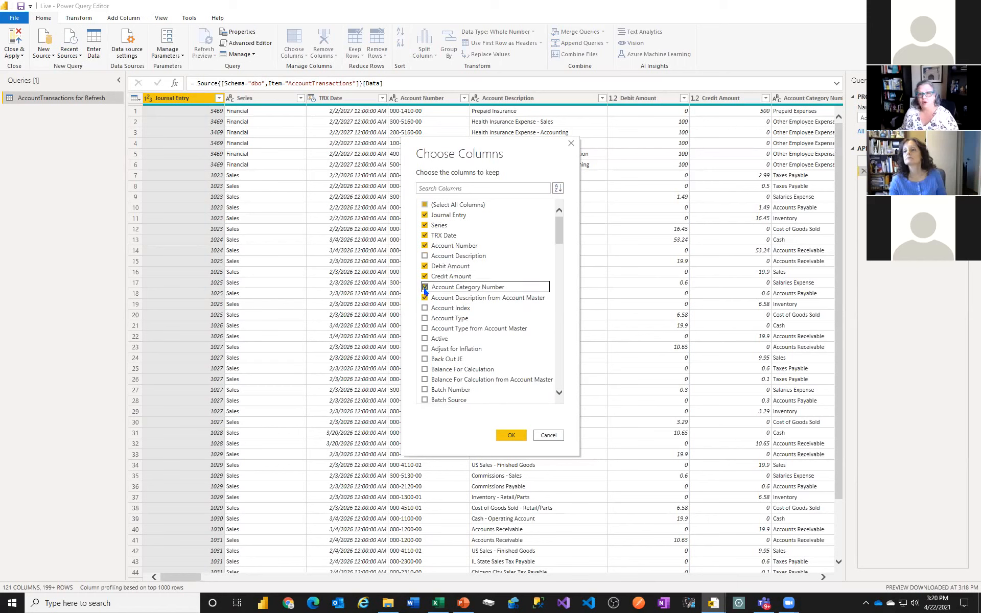
Add Account Type from Account Master, Batch Number and Description to the columns to keep
left_click(424, 318)
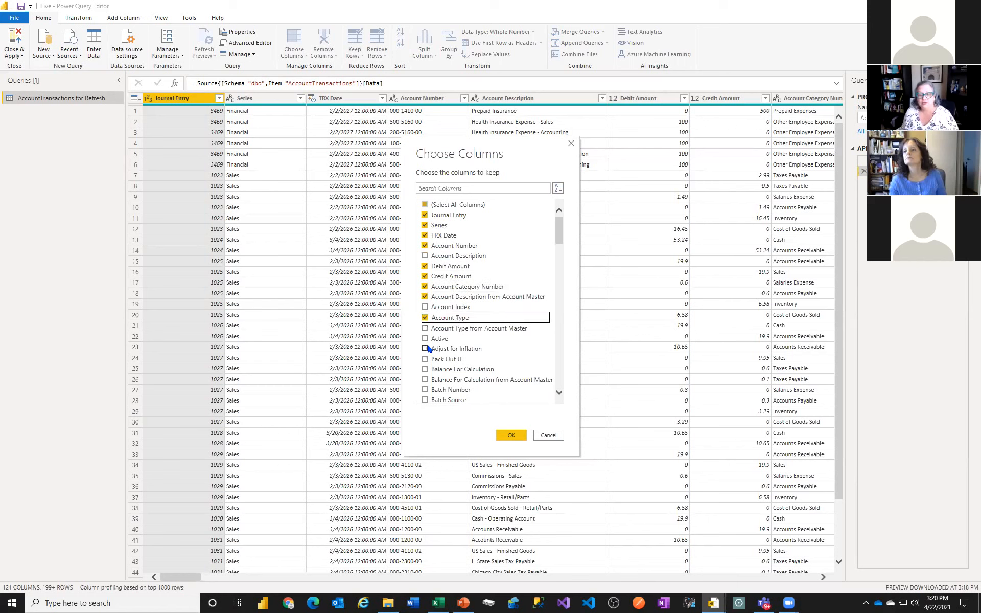
left_click(425, 328)
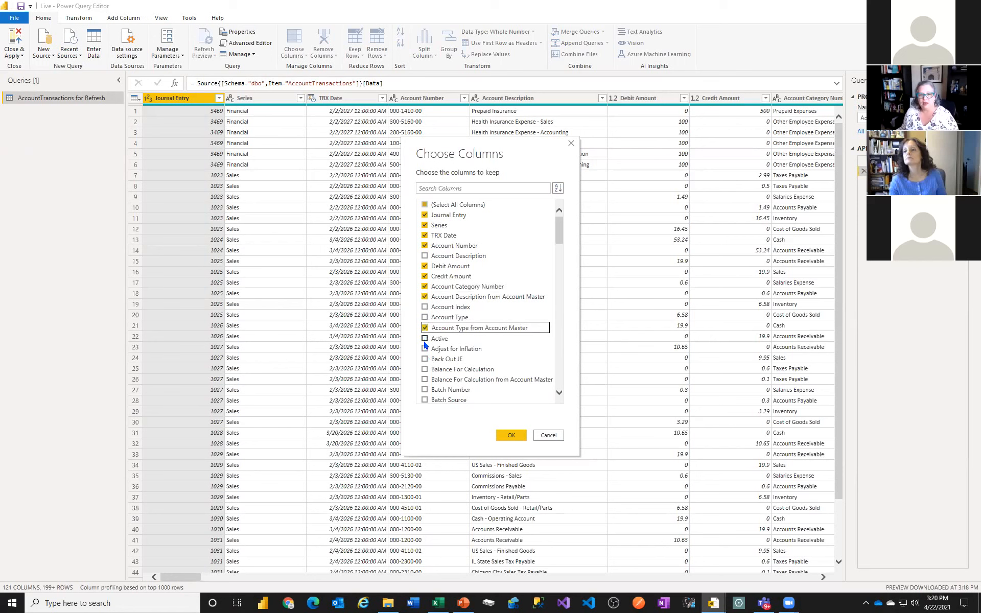
scroll(481, 371, "down", 1)
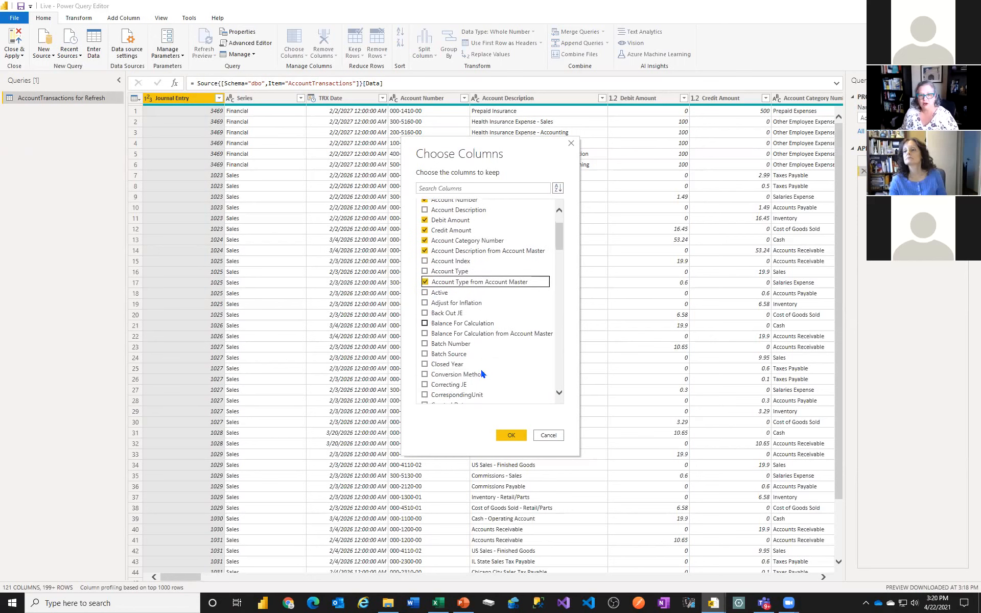
left_click(424, 343)
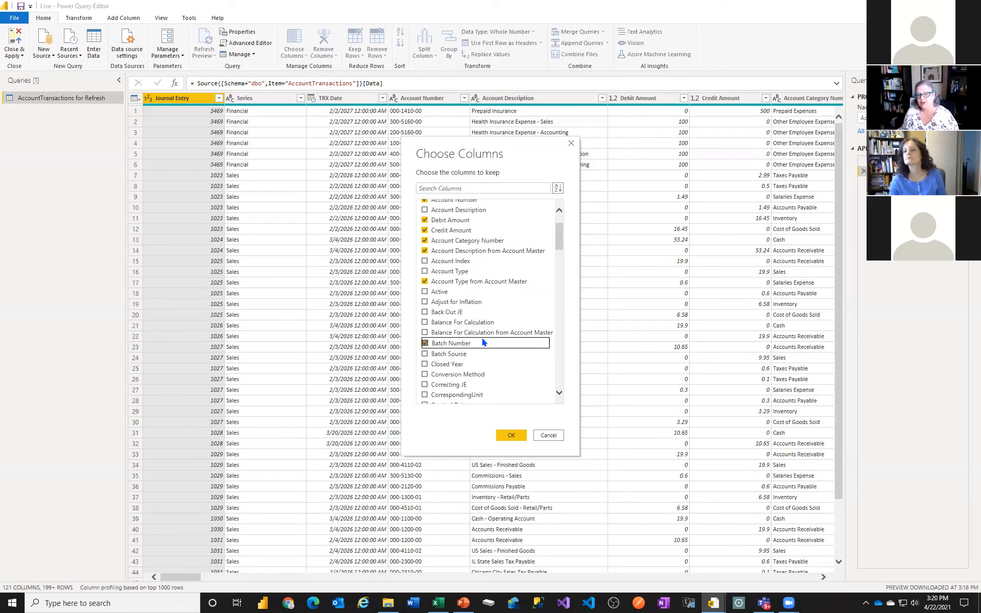
scroll(498, 367, "down", 4)
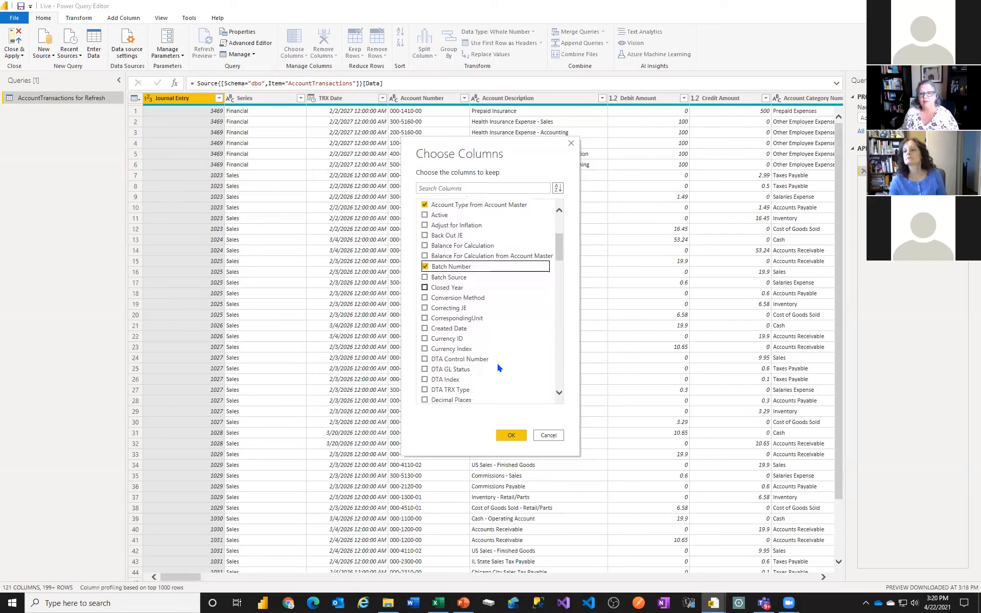
scroll(494, 360, "down", 1)
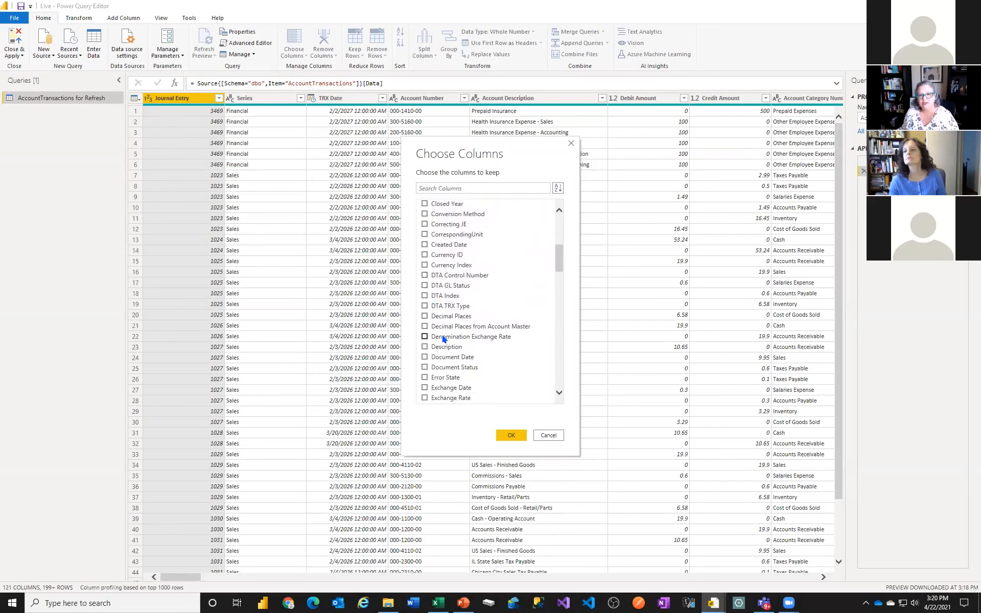
scroll(442, 336, "down", 1)
left_click(425, 309)
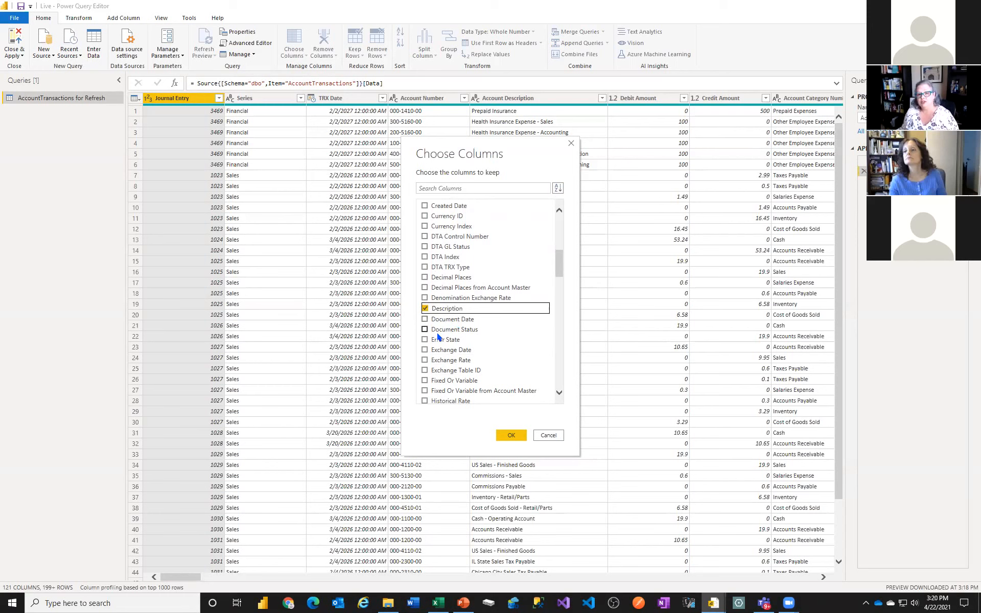
Add Main Account Segment, Originating Document Number, Originating Master ID and Originating Master Name to the columns to keep
scroll(438, 339, "down", 2)
scroll(439, 339, "down", 5)
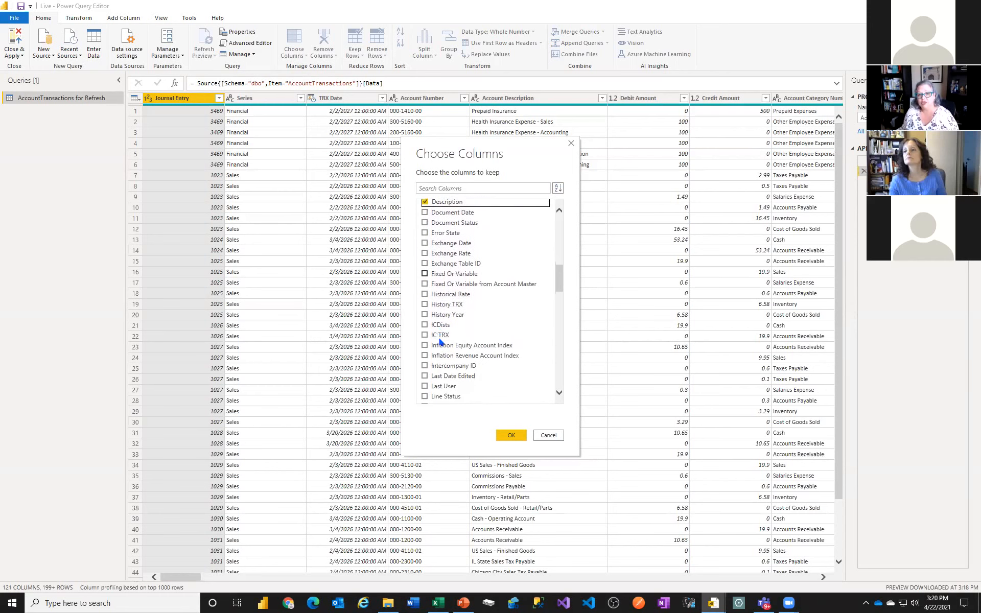
scroll(440, 340, "down", 5)
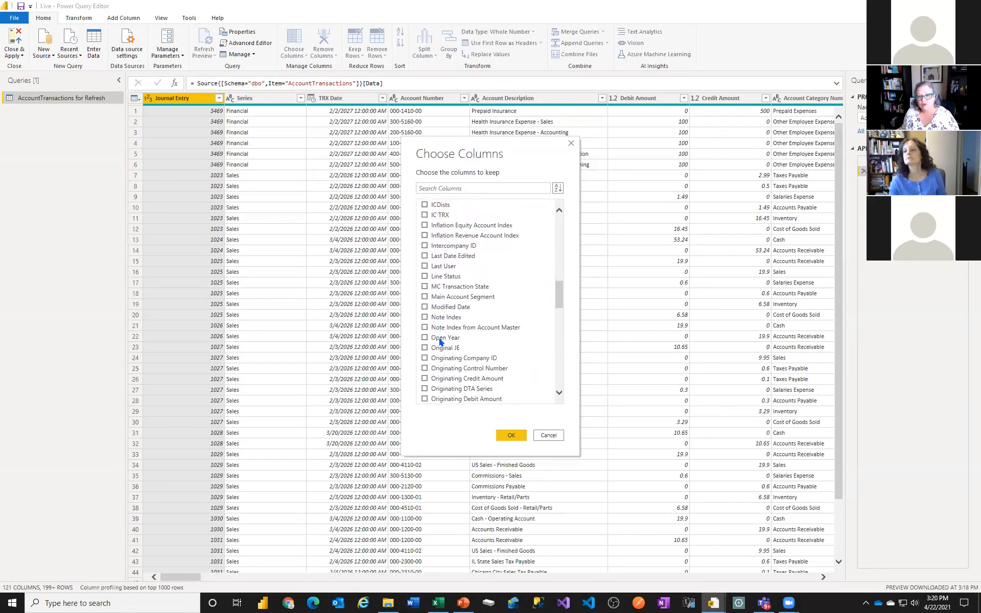
scroll(439, 341, "down", 2)
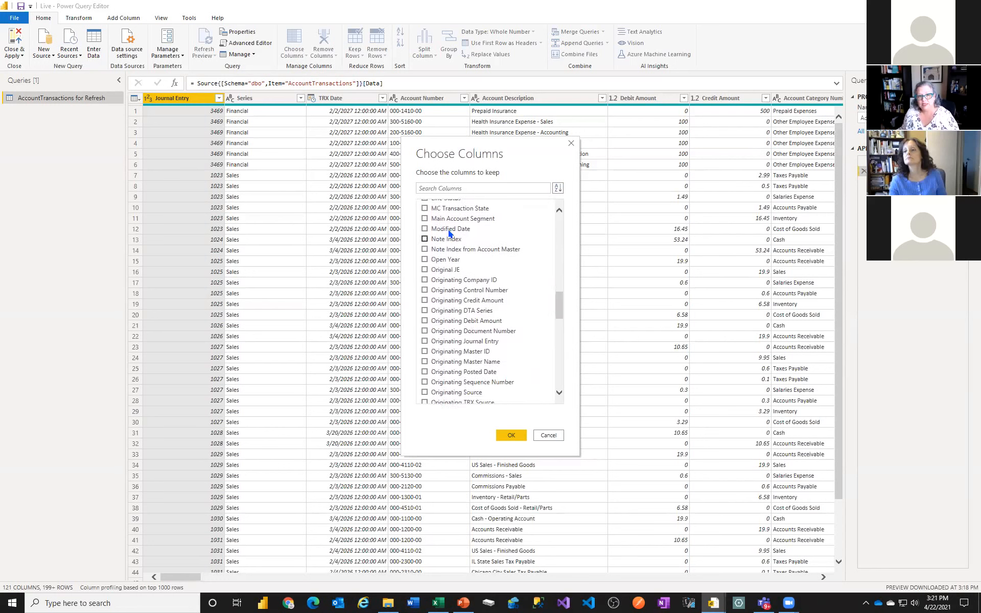
left_click(424, 218)
scroll(433, 270, "down", 2)
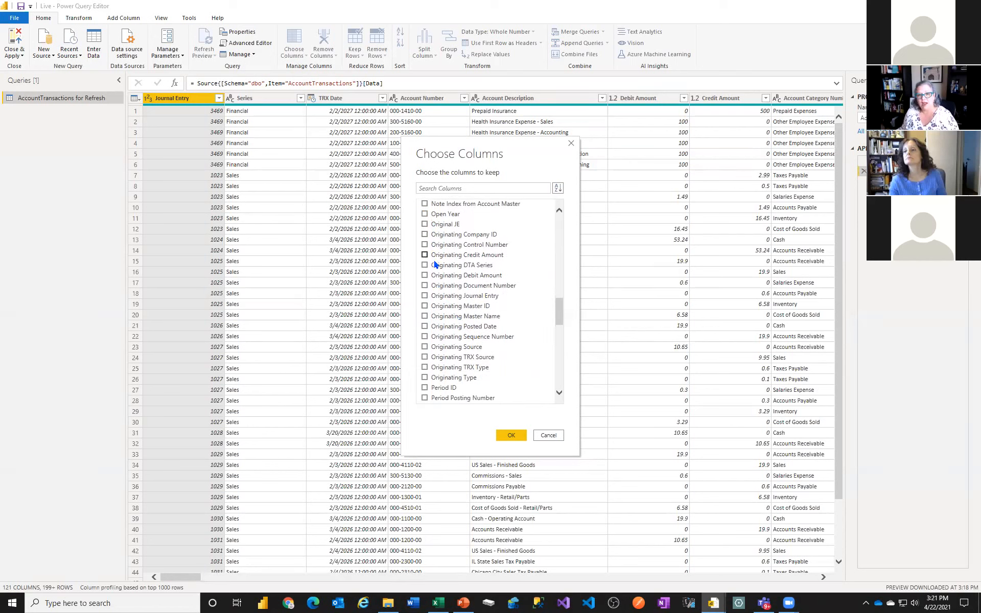
left_click(425, 286)
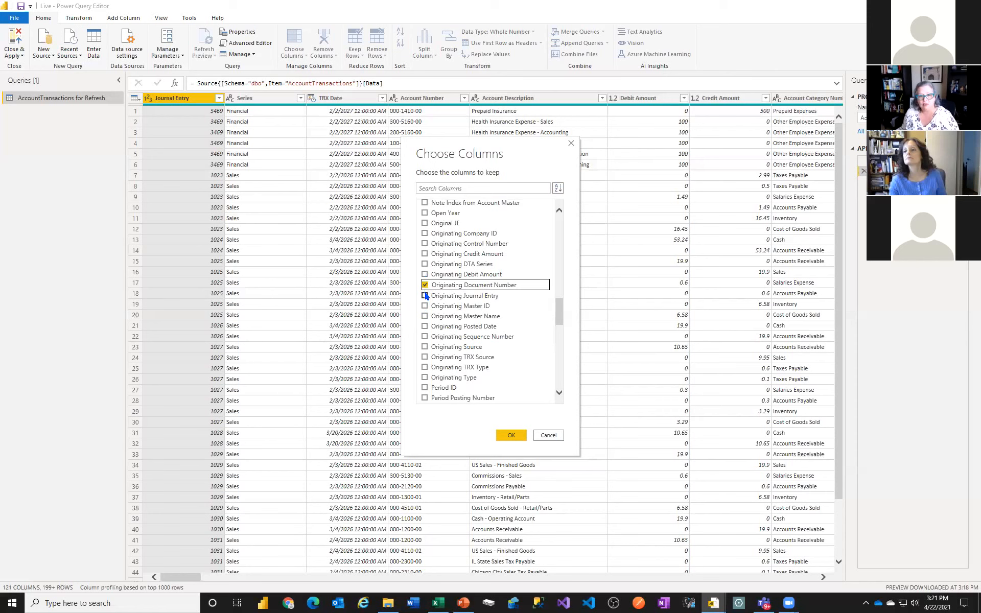
left_click(425, 305)
left_click(425, 316)
scroll(464, 364, "down", 1)
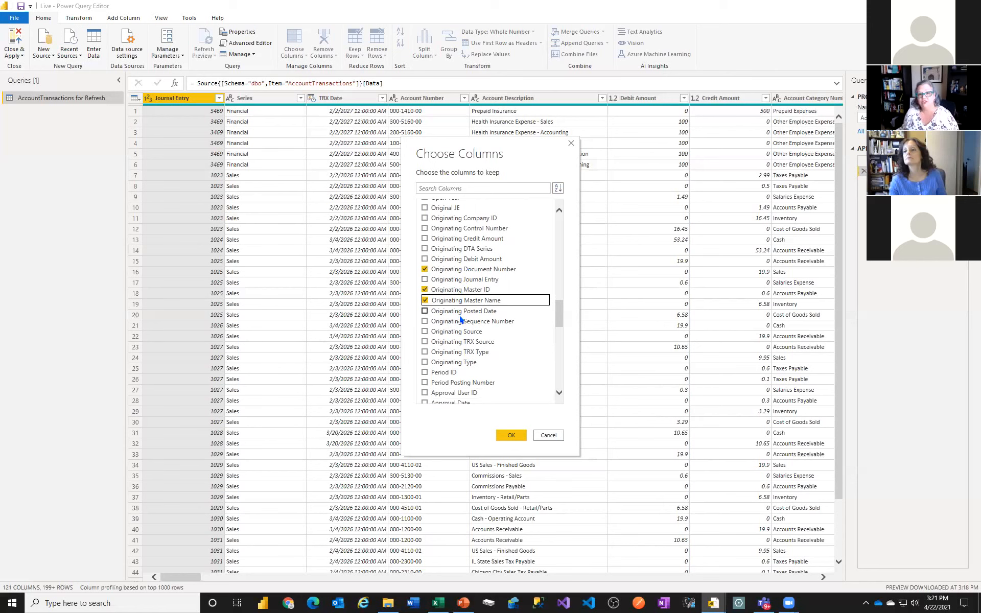
Add Originating Posted Date and Period ID to the columns to keep
scroll(456, 349, "down", 1)
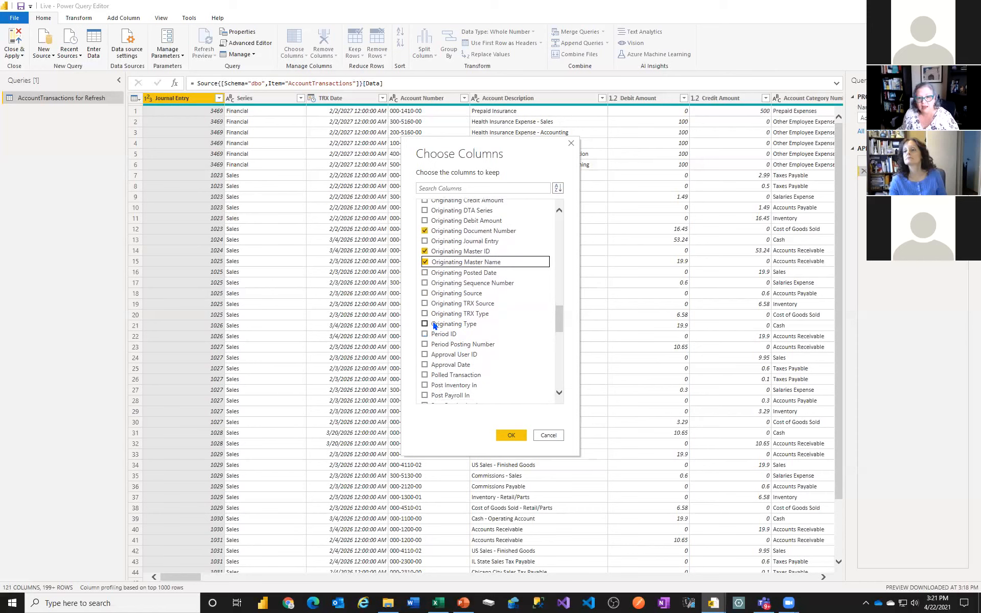
scroll(466, 344, "up", 1)
scroll(466, 344, "up", 1)
scroll(472, 363, "down", 1)
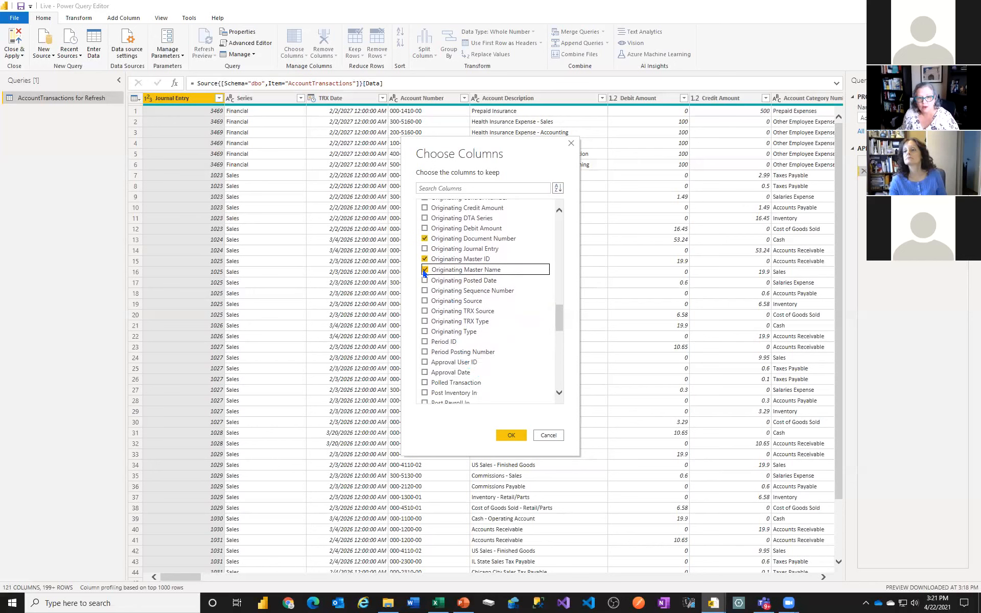
left_click(426, 281)
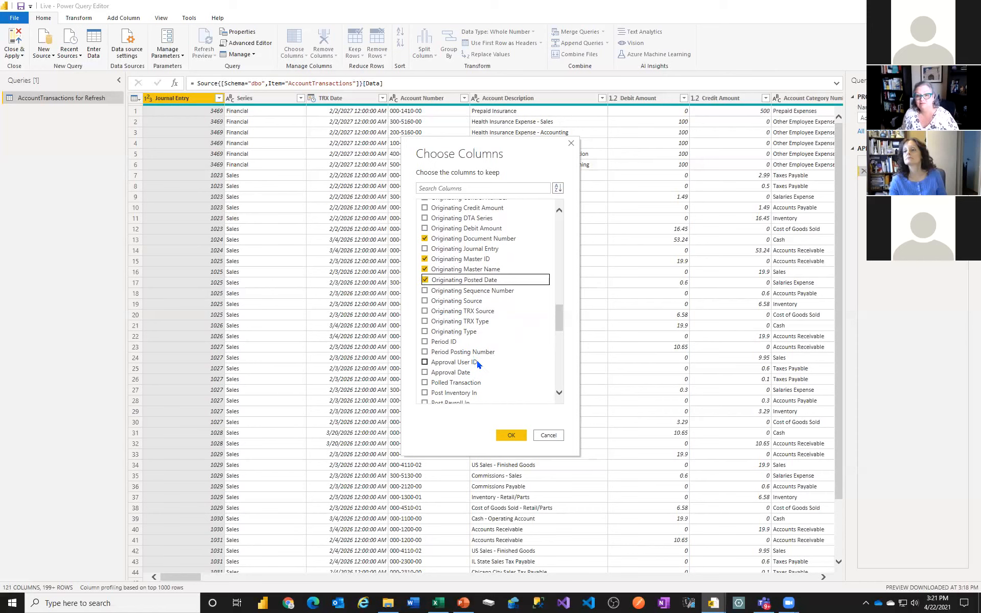
scroll(477, 360, "down", 1)
scroll(440, 350, "down", 2)
left_click(425, 303)
Include Posting Type from Account Master instead of Posting Type in the columns to keep
scroll(449, 342, "down", 3)
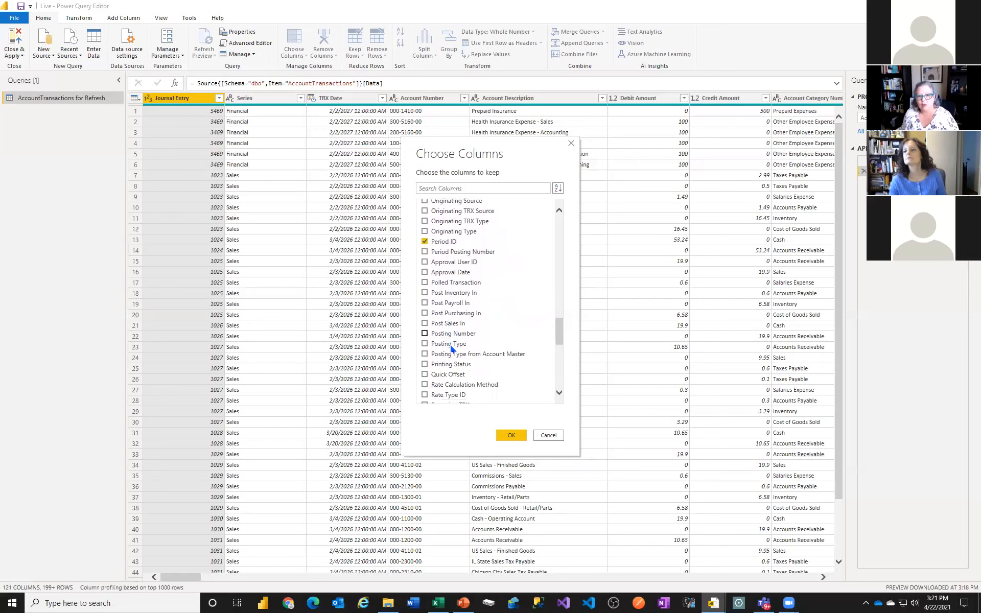
left_click(425, 275)
scroll(464, 345, "down", 1)
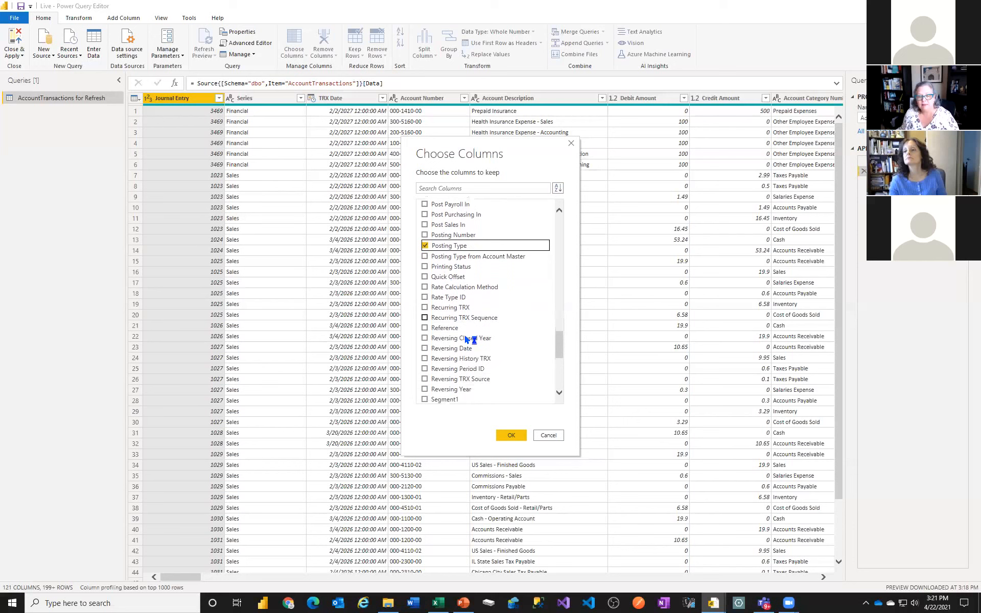
left_click(425, 245)
left_click(425, 256)
Add Source Document, User Who Posted and Voided to the columns to keep, and apply the column selection
scroll(465, 315, "down", 3)
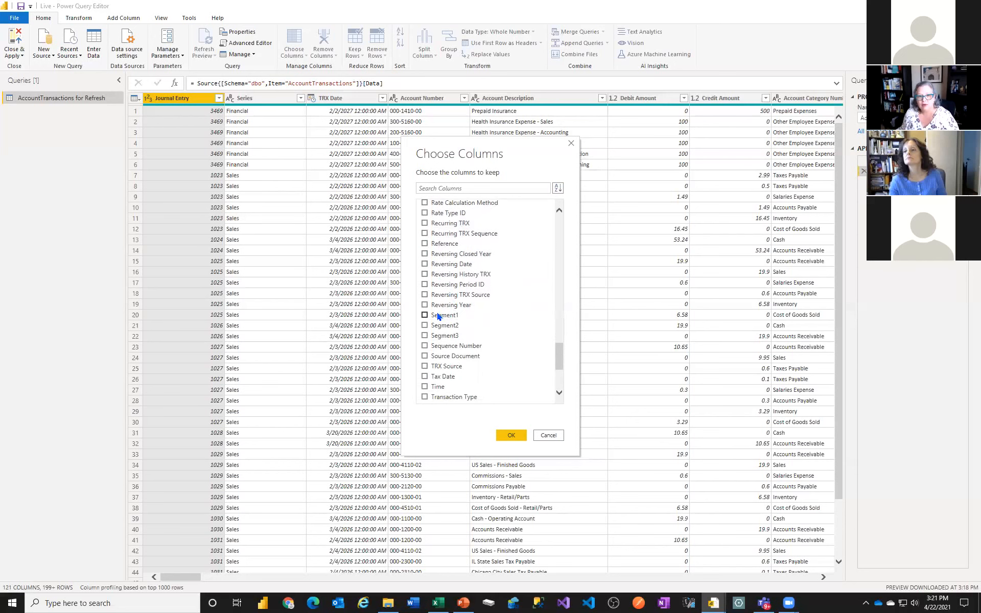
scroll(445, 347, "down", 2)
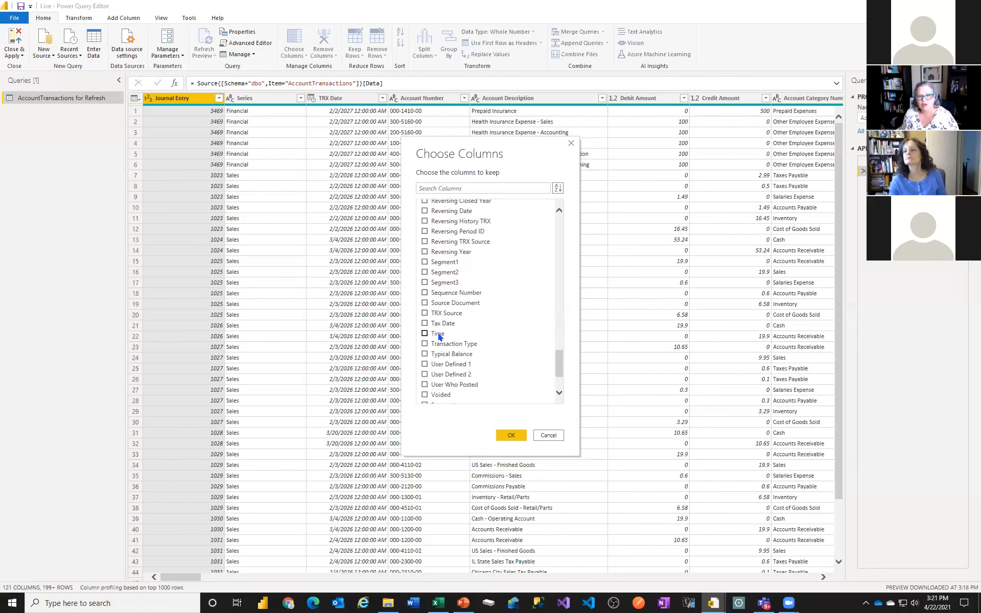
left_click(425, 302)
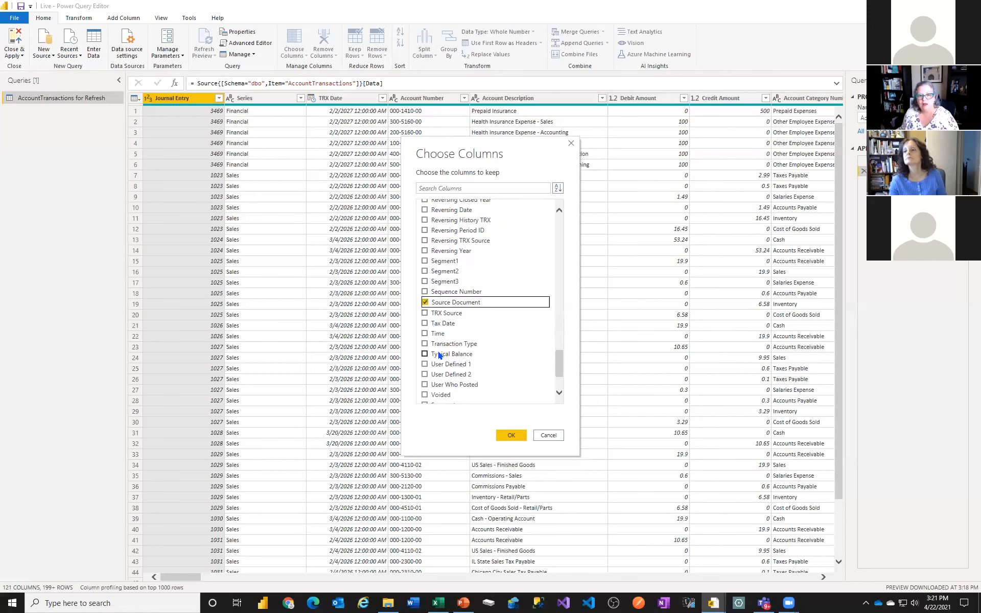
scroll(438, 370, "down", 1)
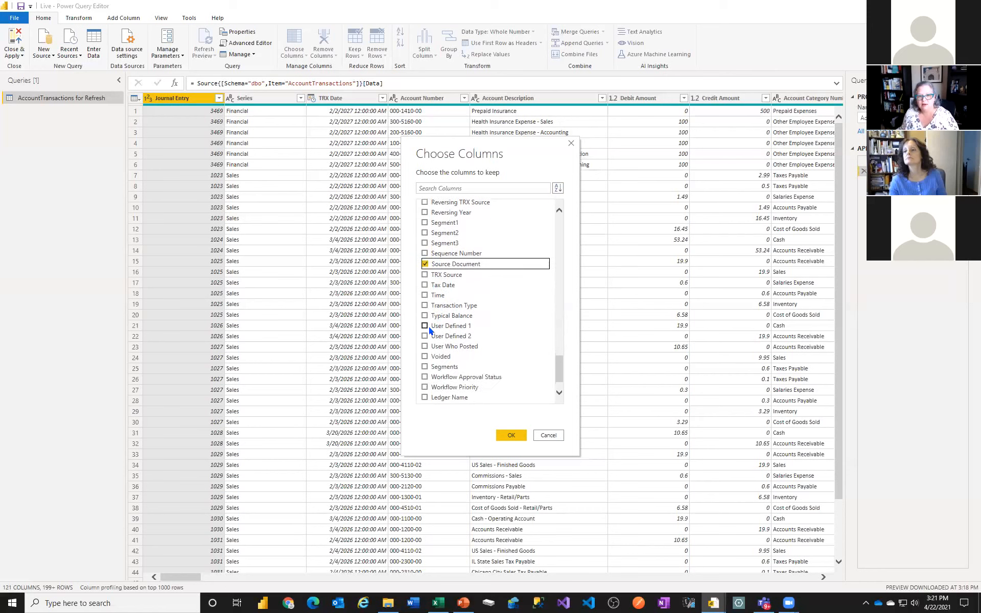
scroll(434, 356, "down", 1)
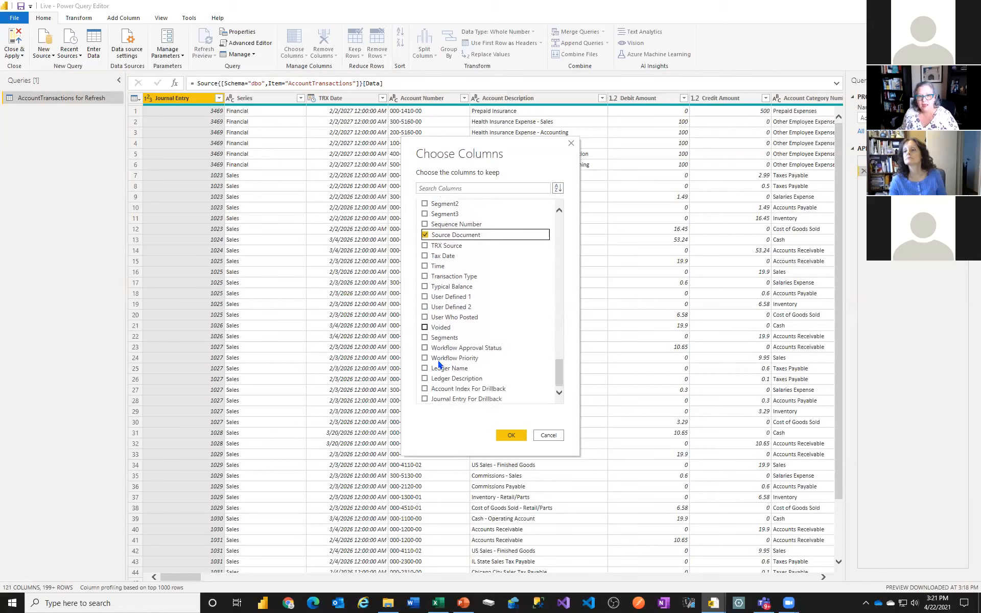
left_click(425, 317)
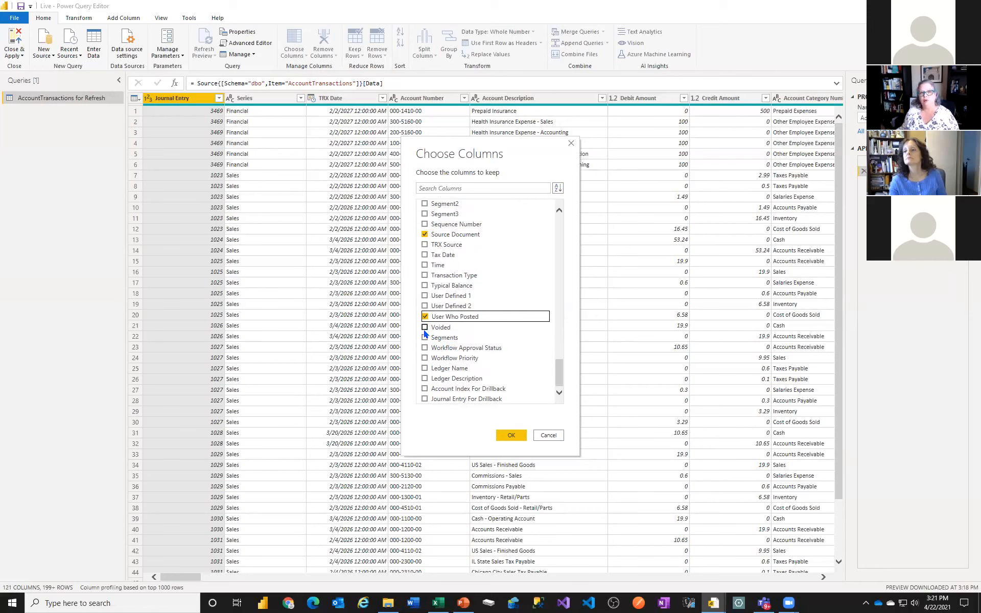
left_click(425, 328)
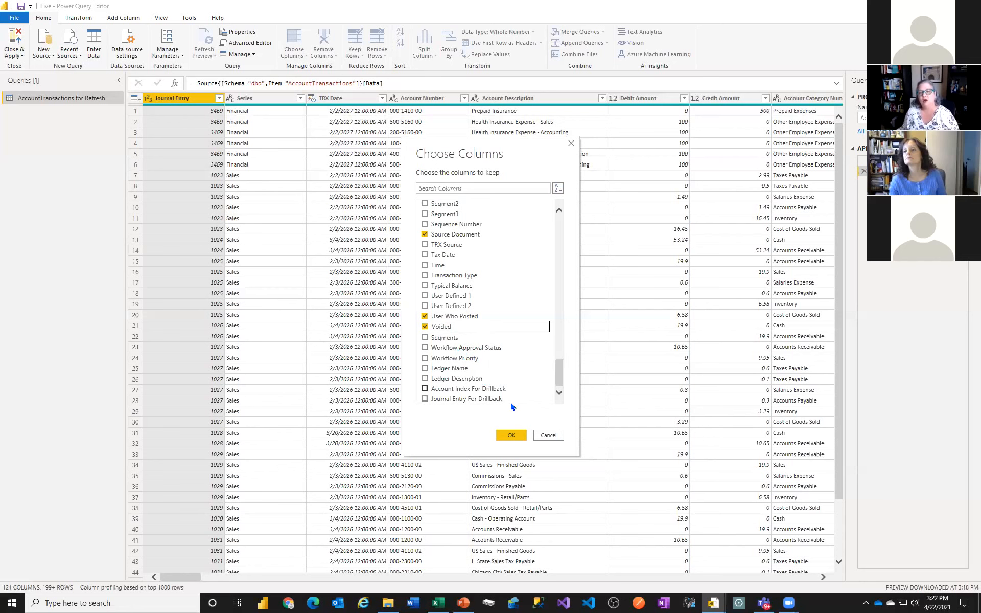
left_click(515, 436)
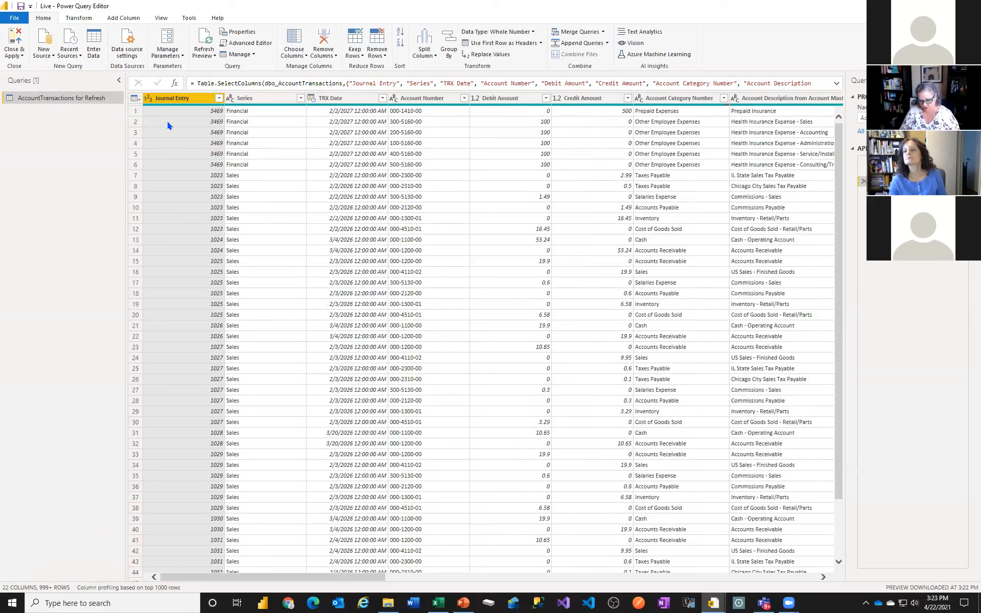
Review the data type options of the Series column without changing its type
key("alt")
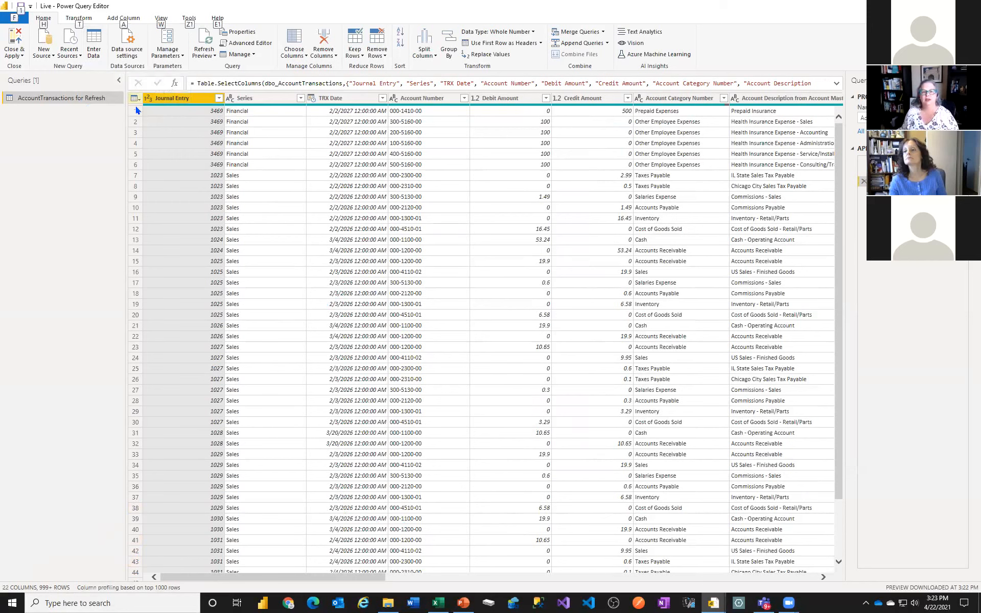
left_click(167, 99)
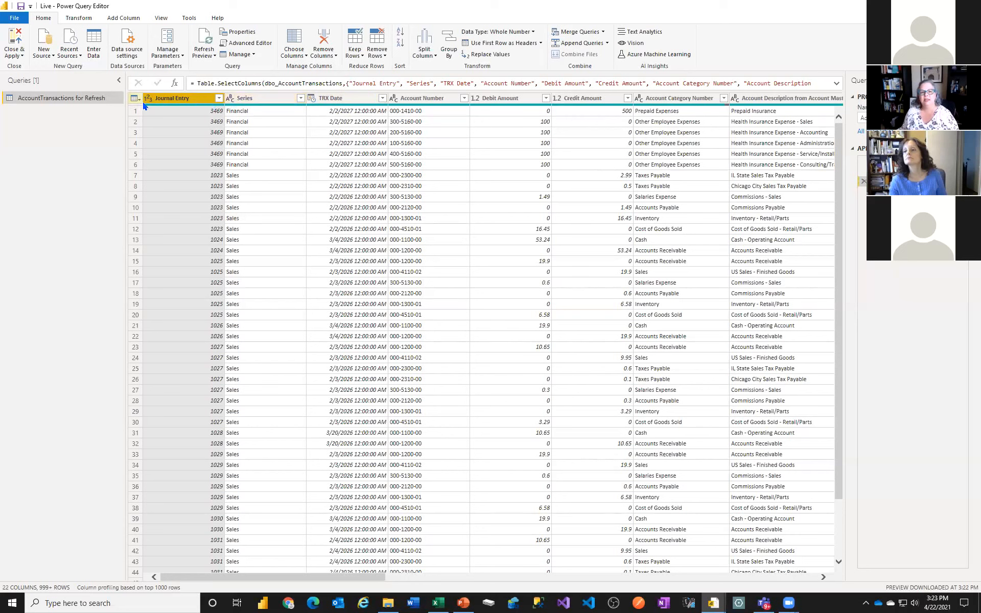
left_click(231, 100)
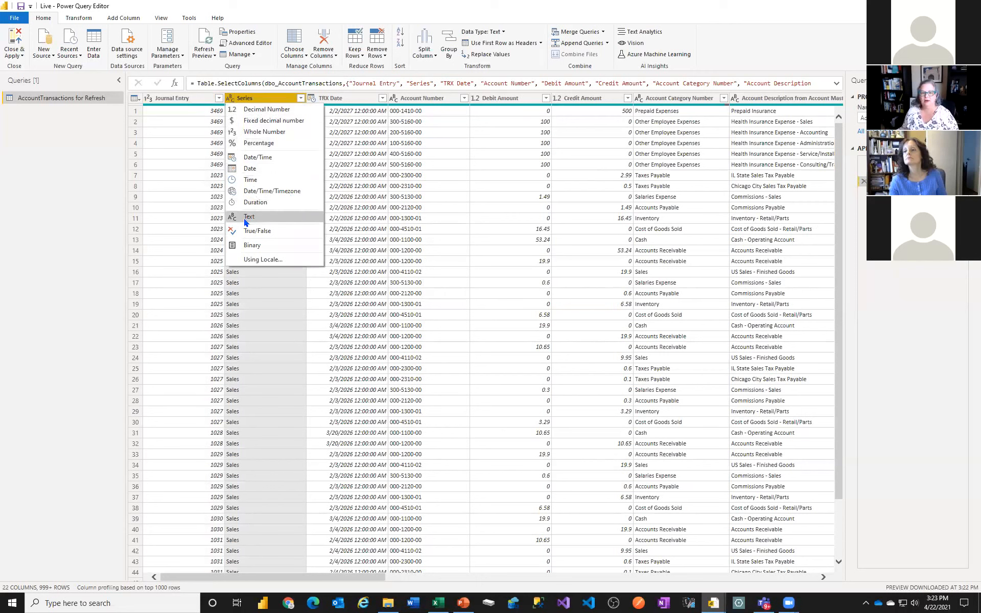
left_click(251, 93)
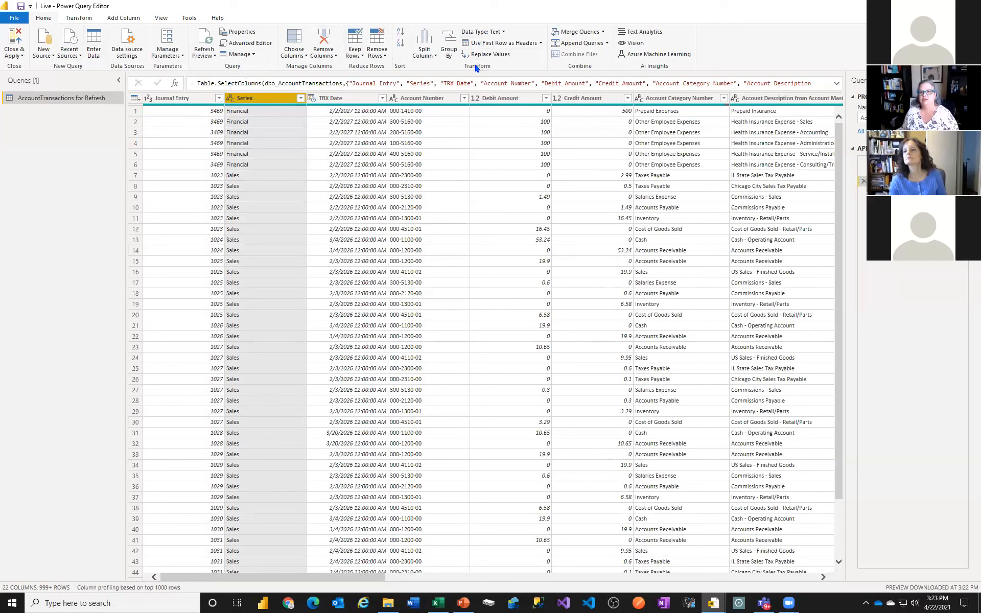
Change the data type of the TRX Date column to Date
left_click(340, 99)
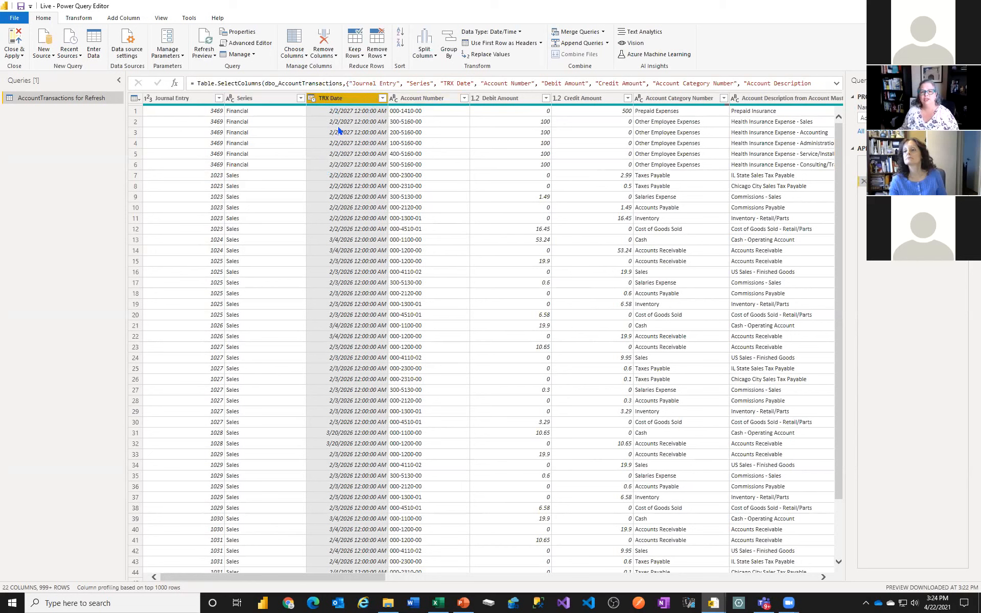
left_click(311, 100)
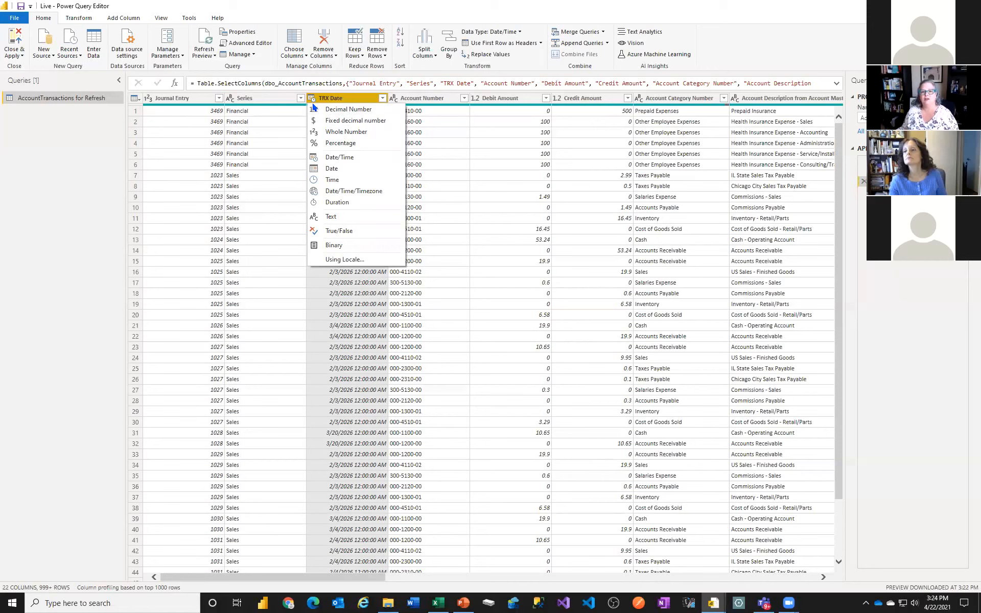
left_click(323, 166)
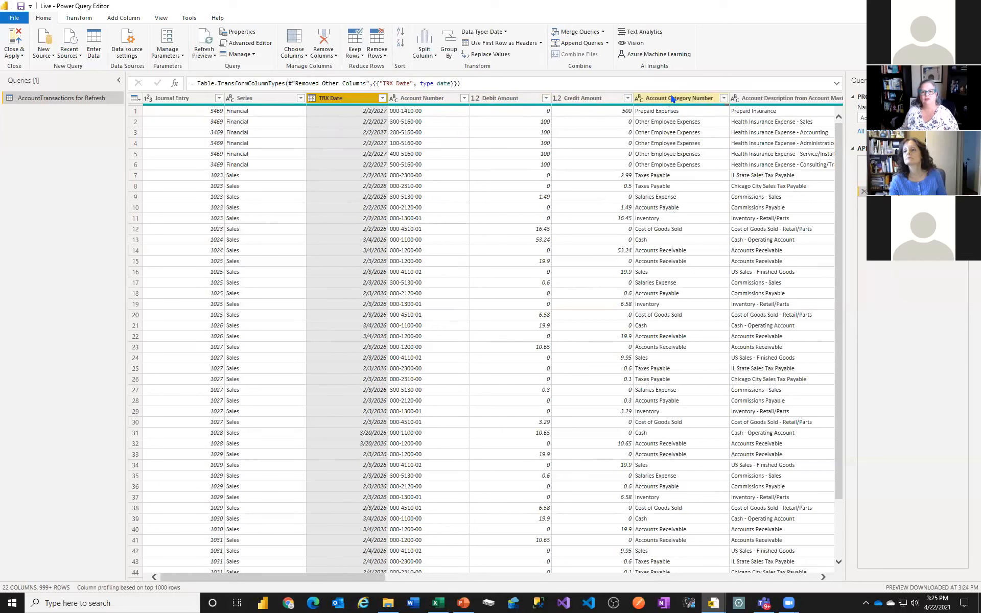
Rename the Account Category Number column to Account Category
double_click(685, 100)
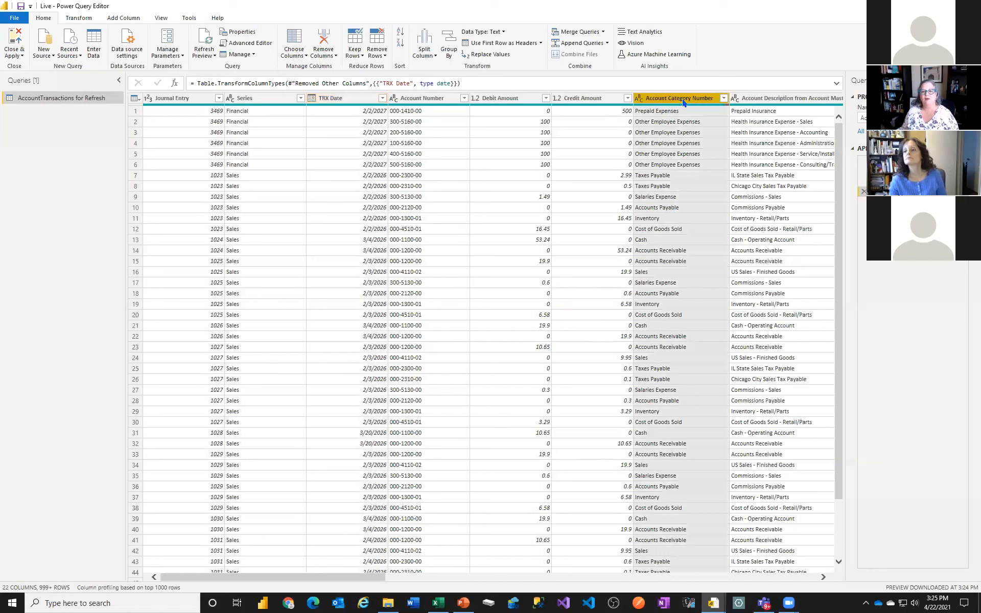
double_click(708, 98)
key("BackSpace")
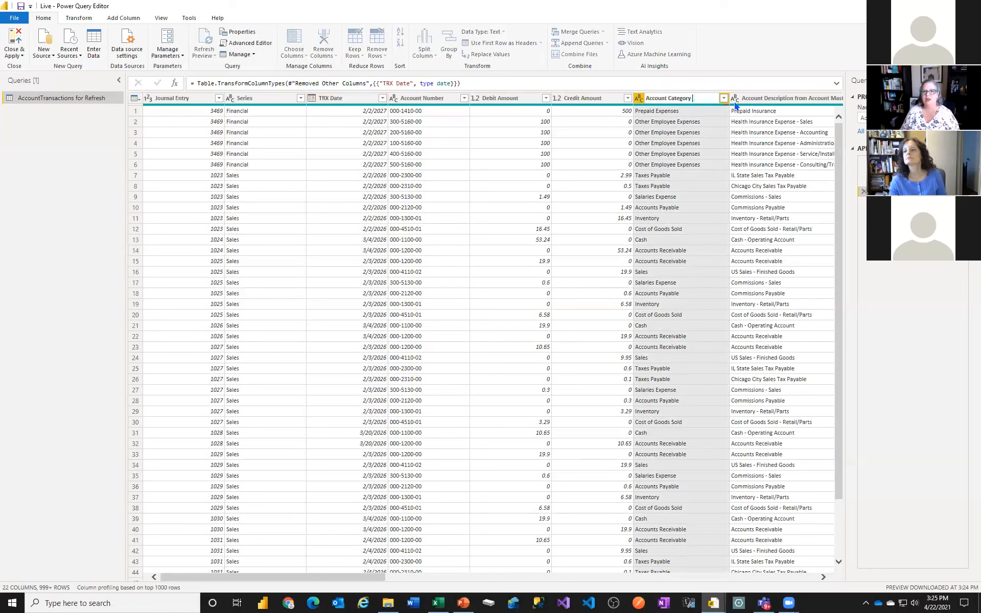
key("Return")
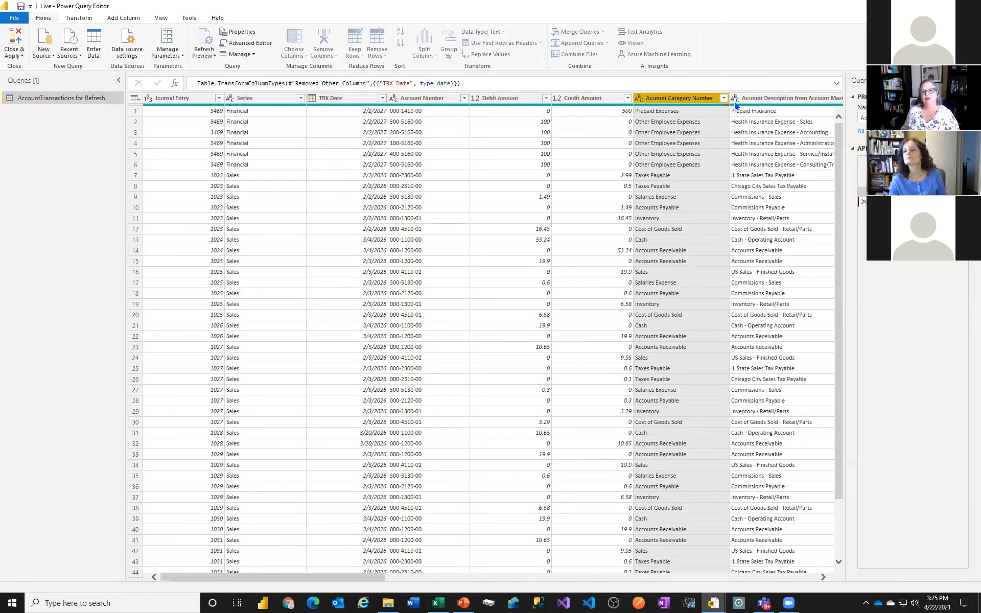
Shorten the name of the Account Description from Account Master column to Account Description
double_click(749, 100)
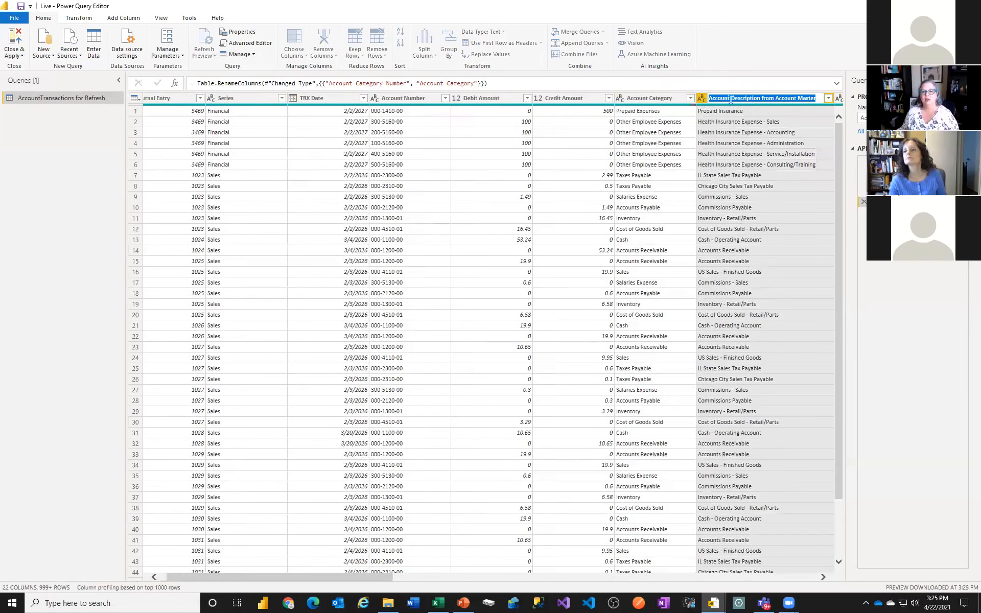
left_click(731, 100)
left_click_drag(761, 98, 816, 98)
key("BackSpace")
key("Return")
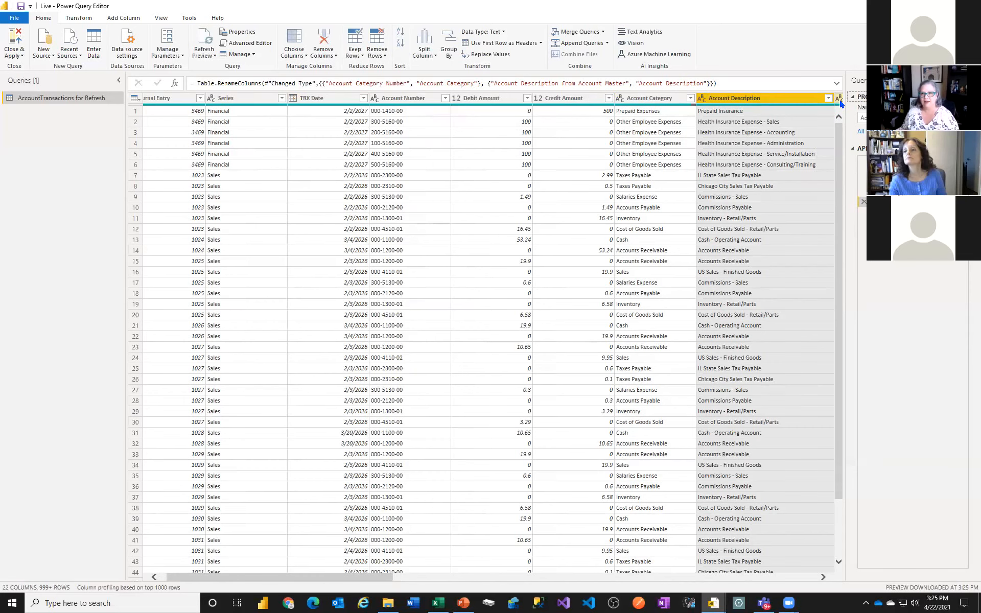
Rename the Account Type from Account Master column to Account Type, and the Description column to JE Description
left_click(789, 577)
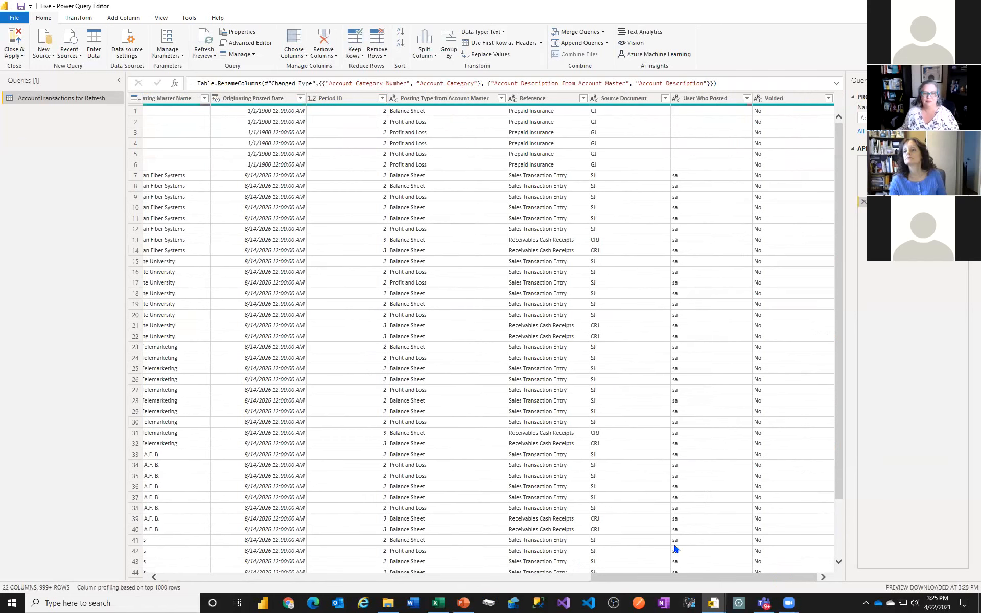
key("alt")
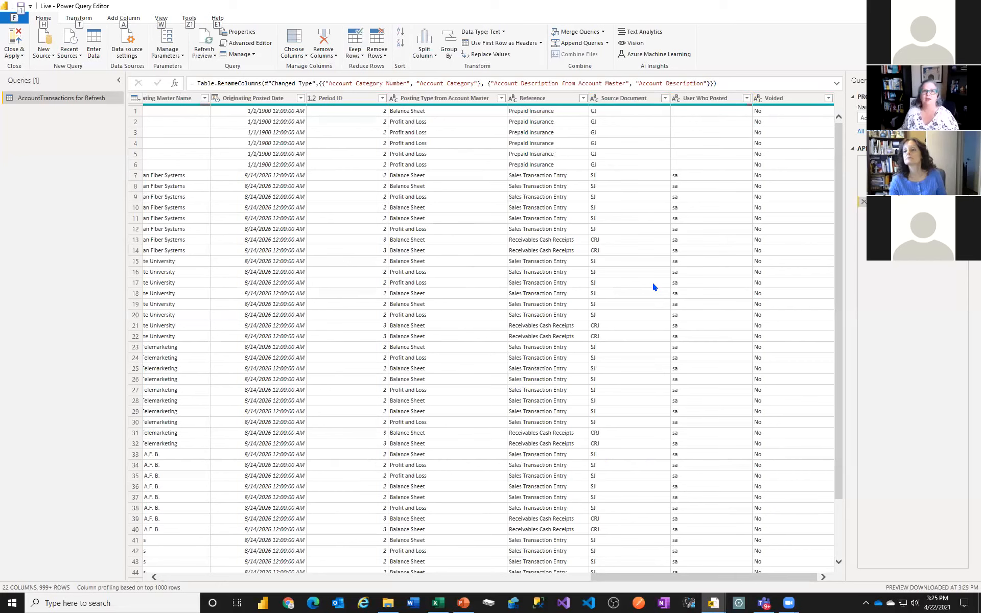
left_click_drag(620, 578, 384, 582)
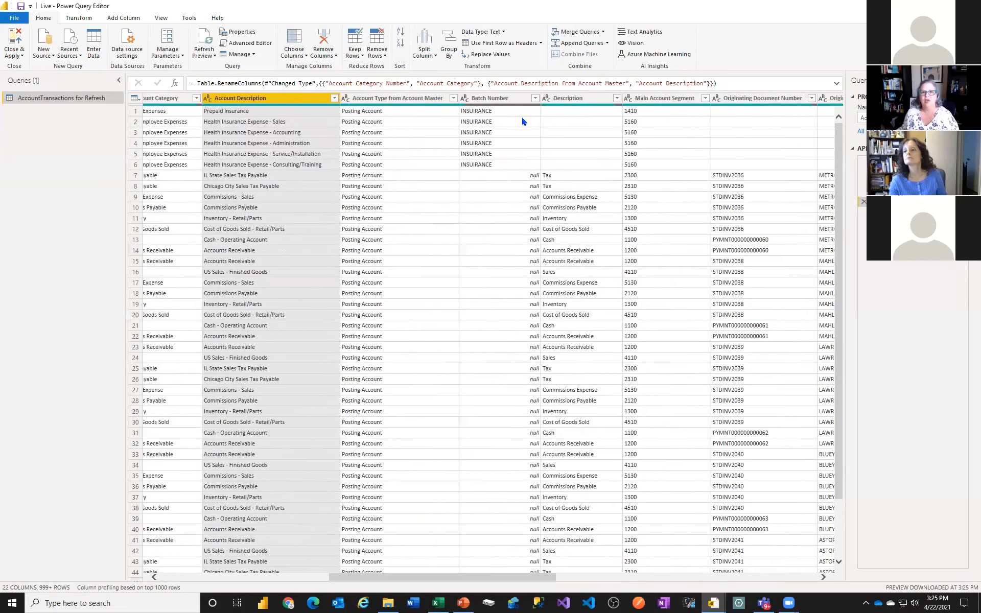
double_click(409, 99)
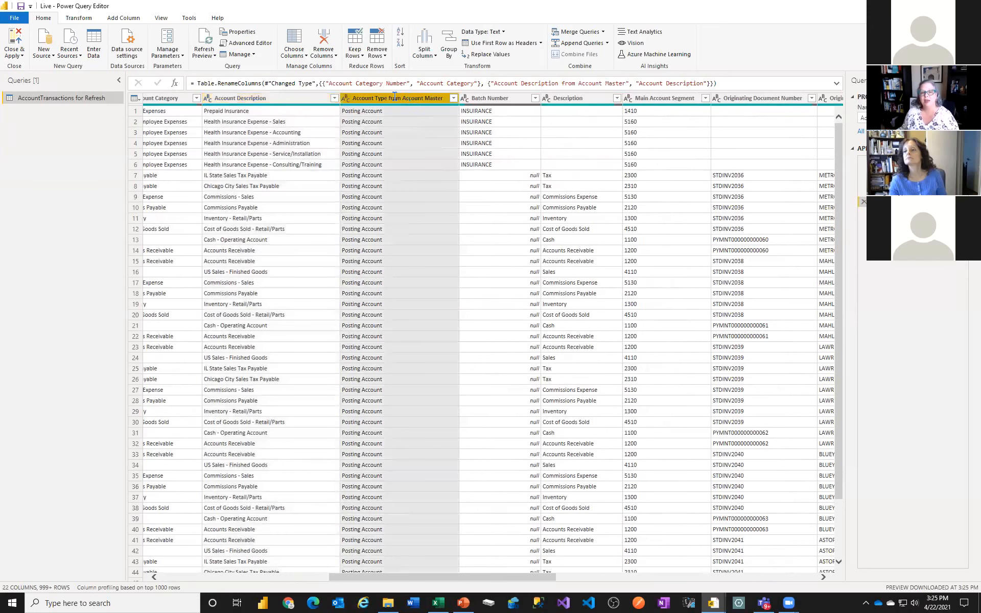
left_click_drag(387, 98, 469, 99)
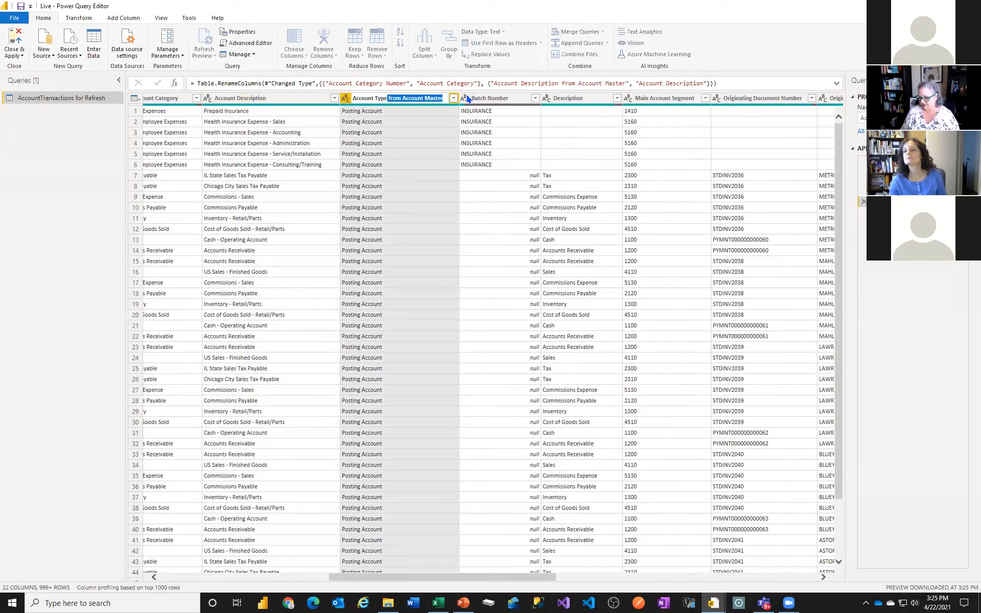
key("BackSpace")
key("Return")
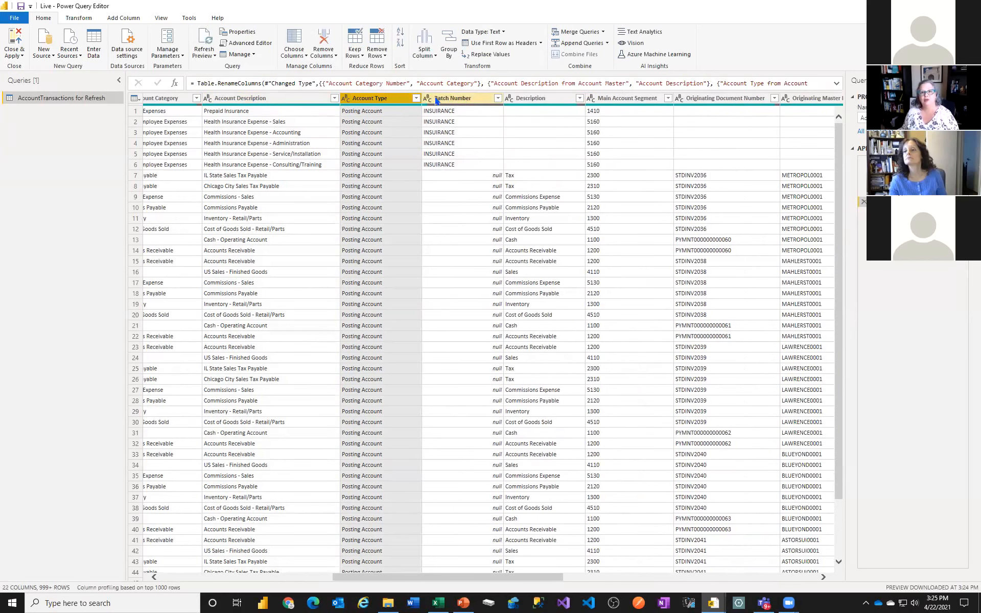
left_click(541, 99)
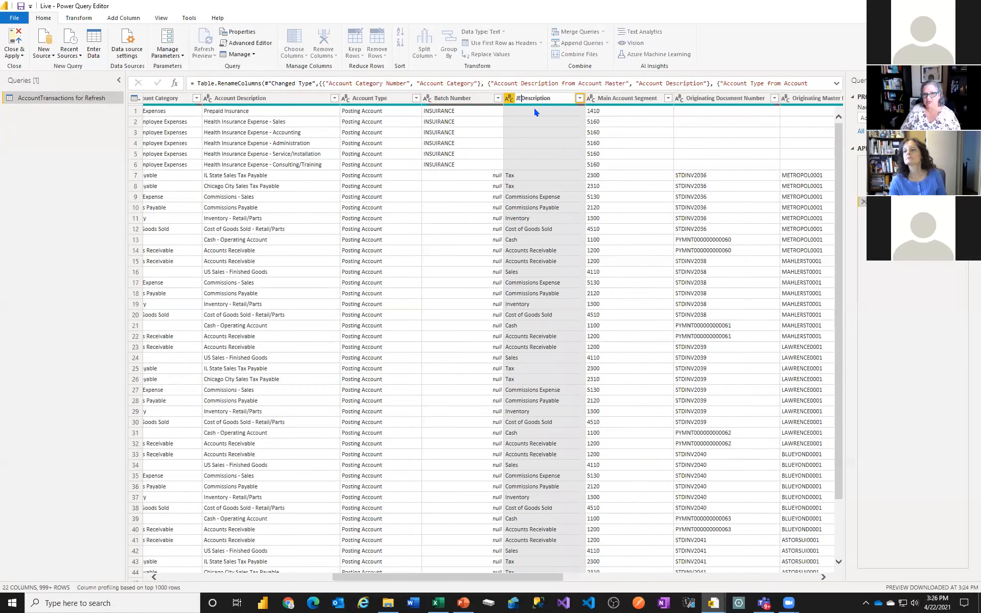
key("Return")
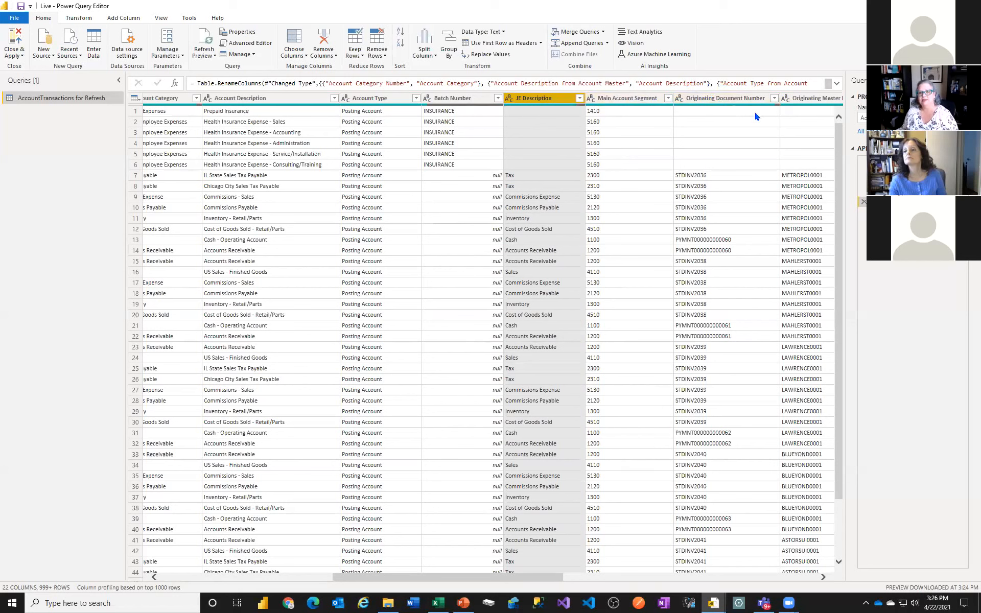
Rename the Originating Document Number column to Subledger Document Number
double_click(708, 100)
double_click(694, 98)
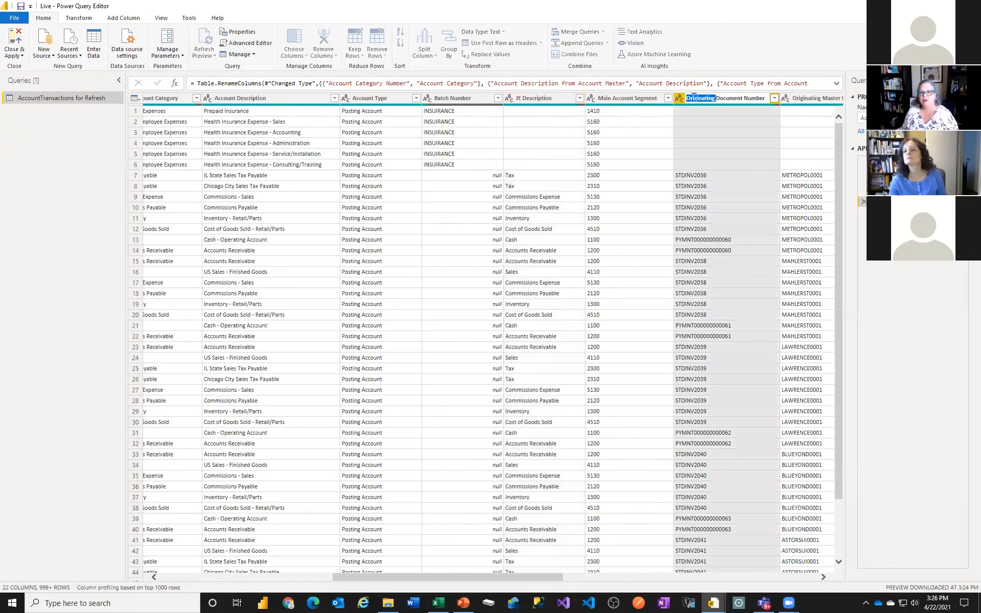
type("Subj")
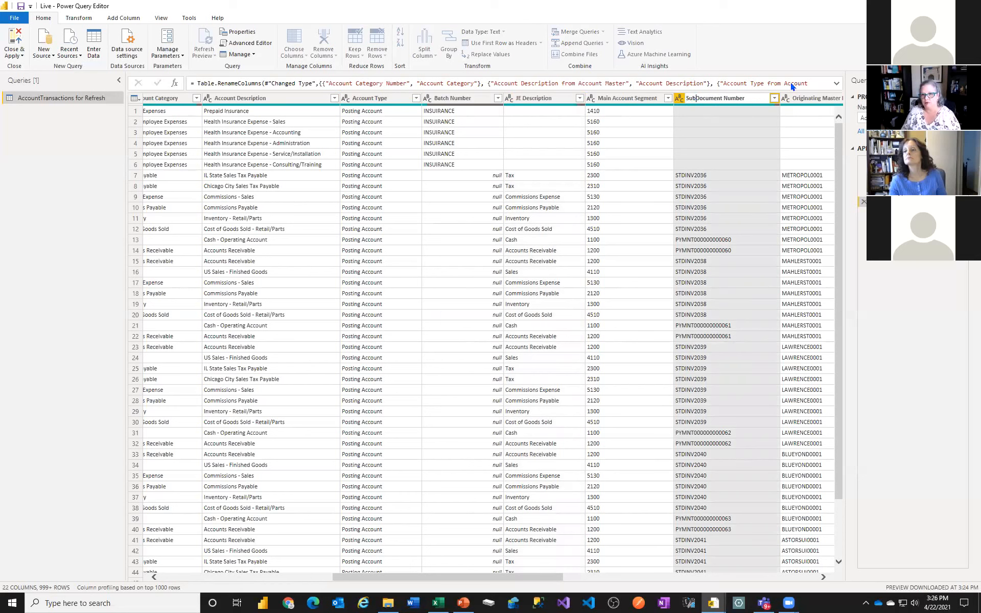
type("edger")
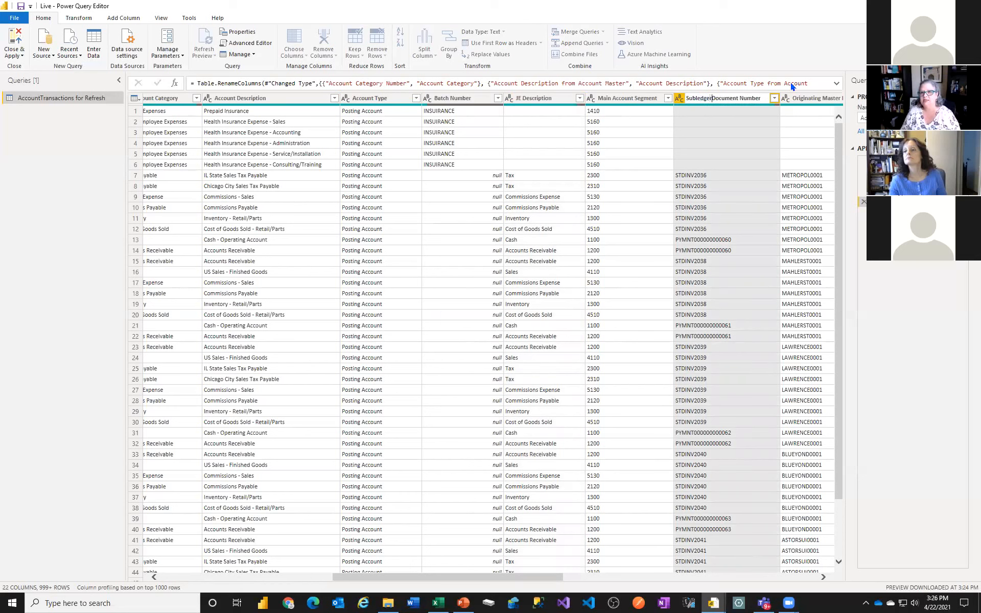
left_click(699, 95)
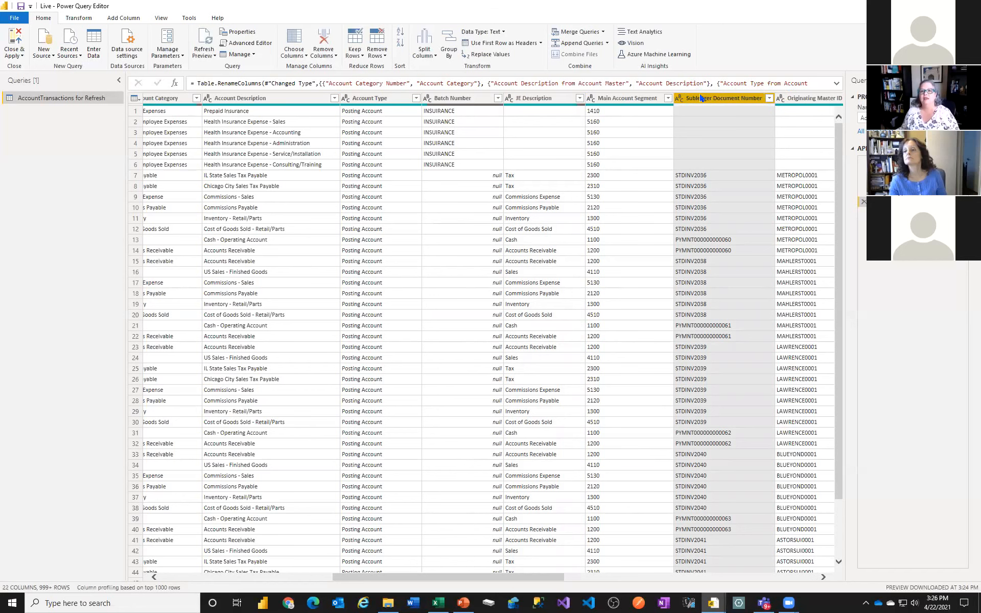
double_click(695, 95)
double_click(695, 95)
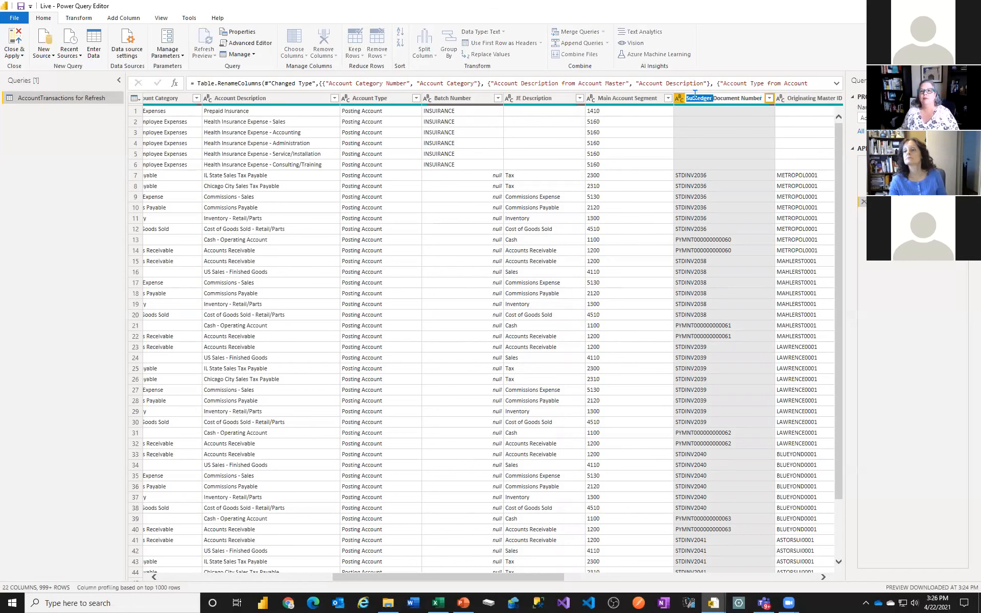
key("Return")
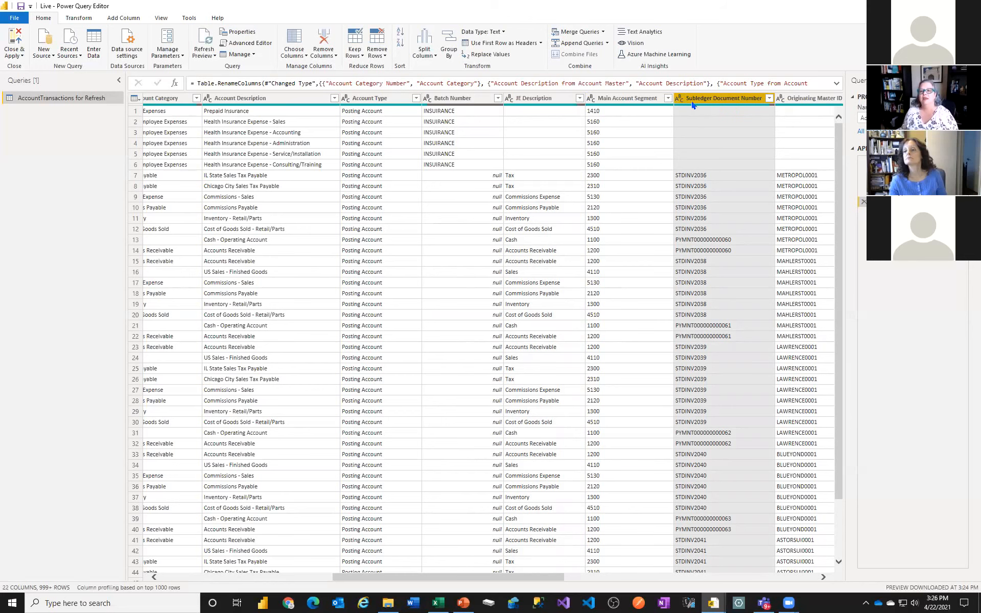
Rename the Originating Master ID column to Subledger Master ID
left_click(808, 100)
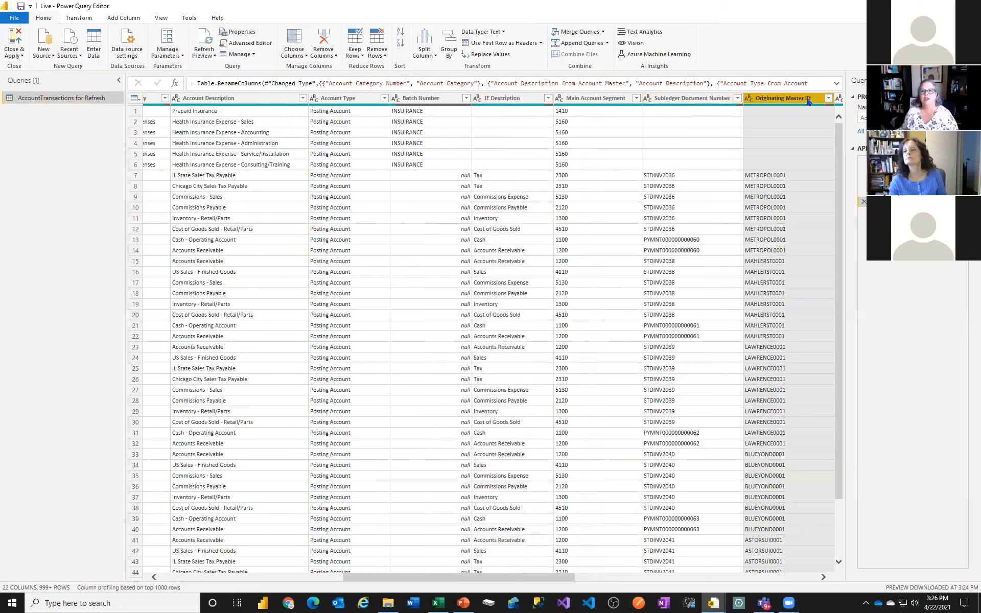
left_click_drag(568, 577, 657, 577)
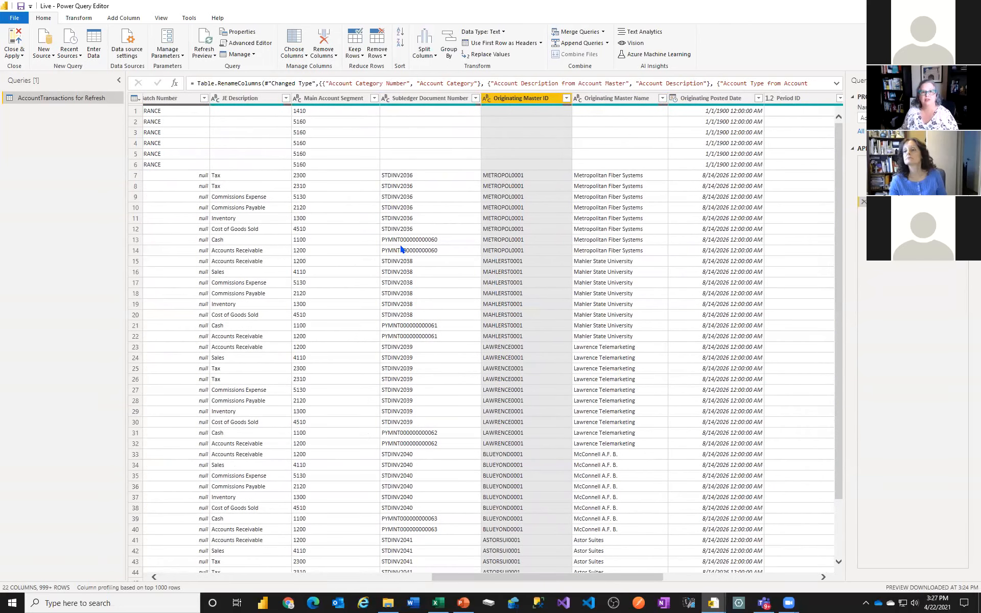
double_click(516, 98)
double_click(501, 98)
type("Subledger")
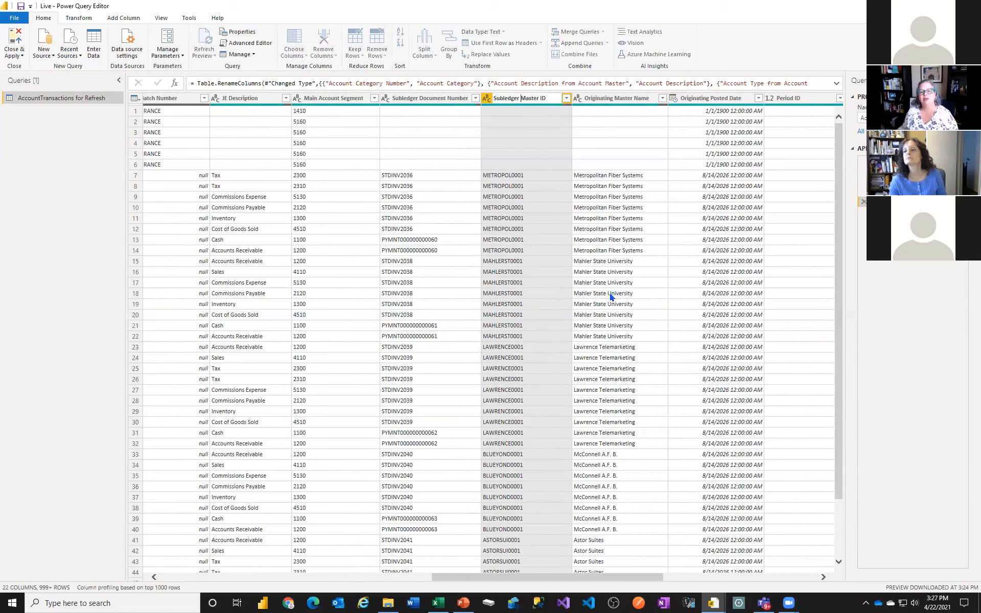
key("Return")
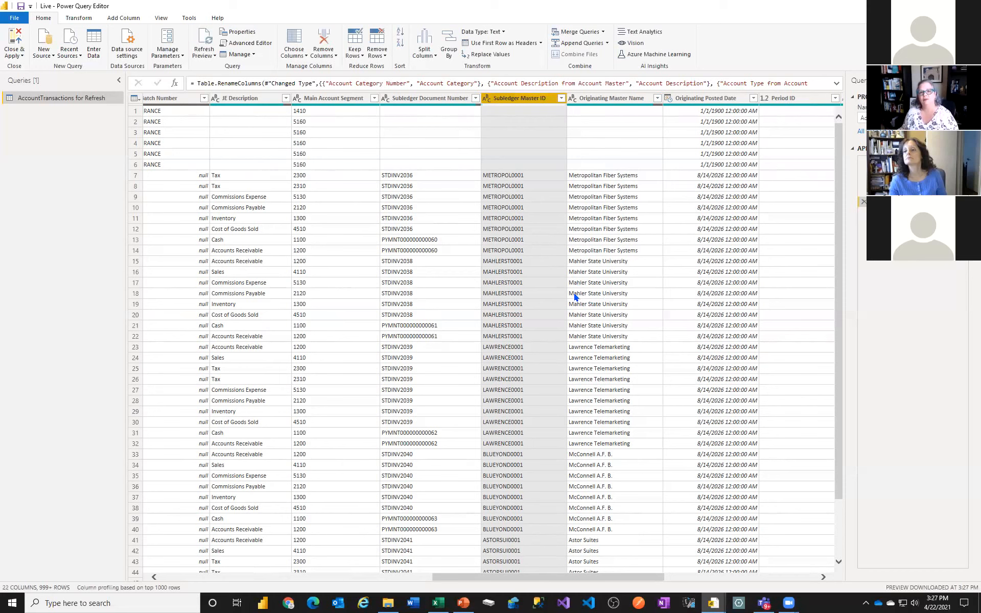
Replace Originating with Subledger in the Originating Master Name column's name
left_click(608, 98)
double_click(607, 100)
type("Subledger")
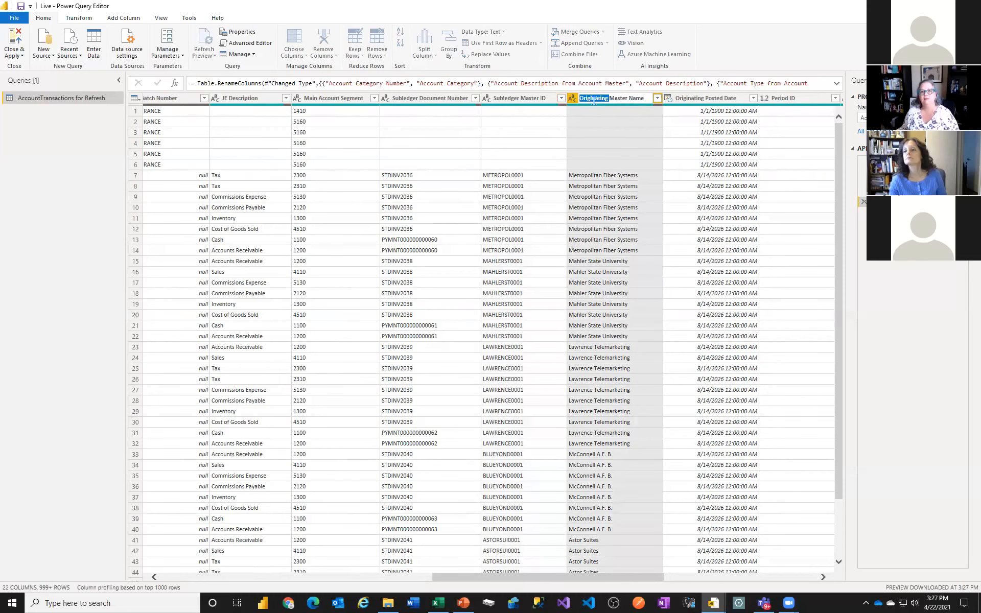
key("Return")
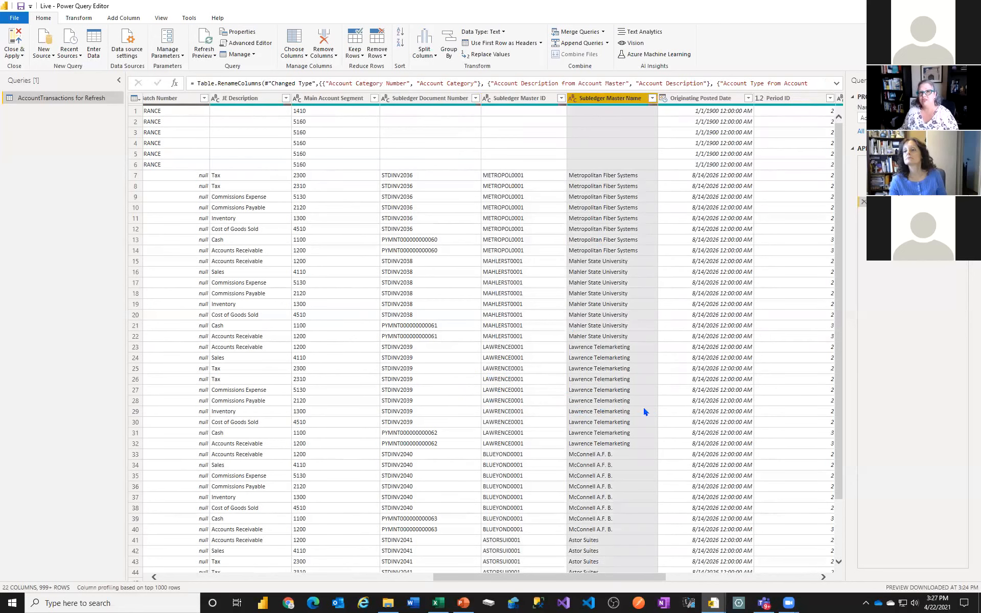
Rename the Originating Posted Date column to Actual Date Posted and change its data type to Date
left_click(621, 572)
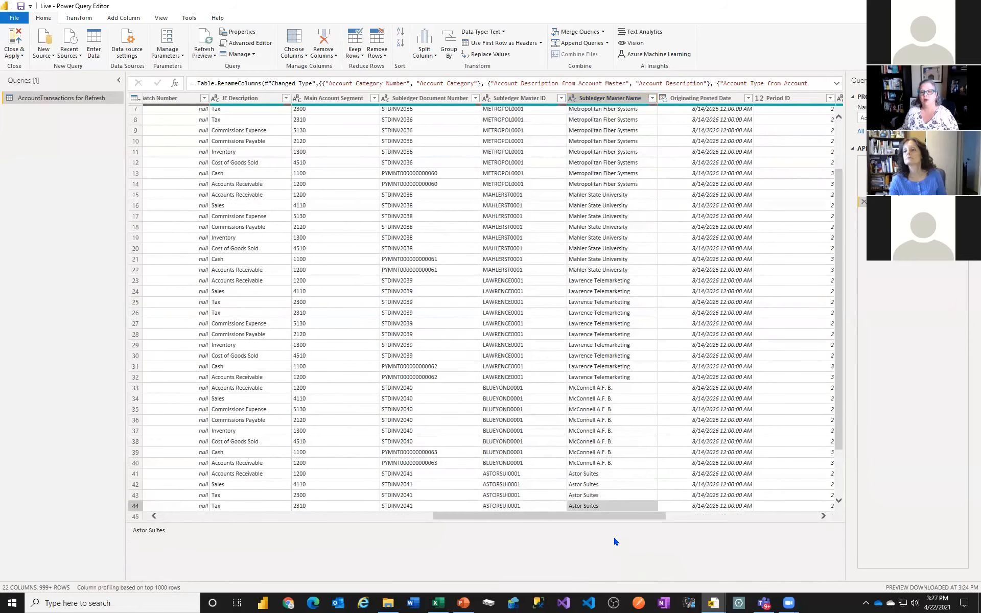
scroll(638, 491, "right", 5)
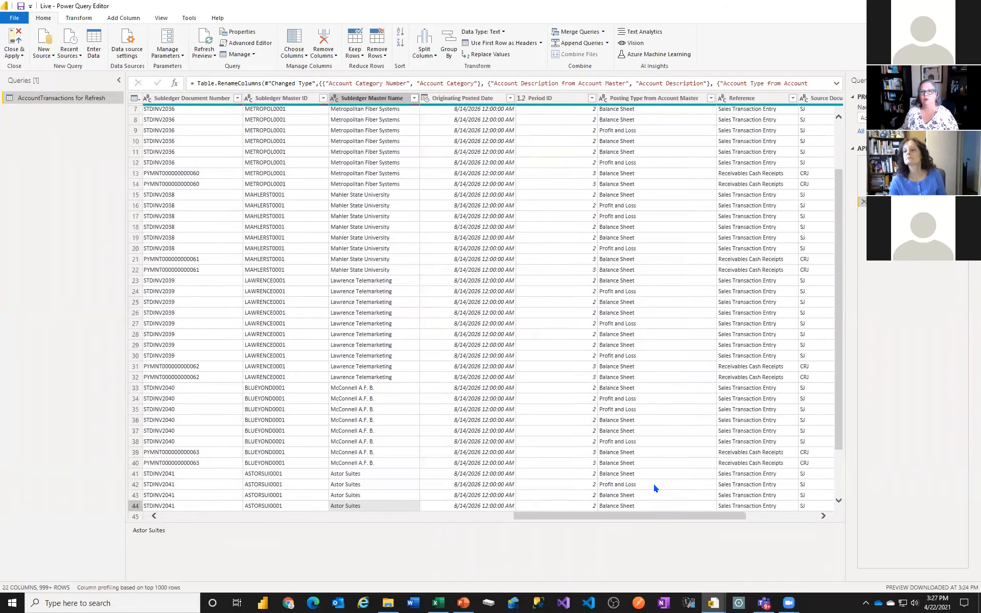
scroll(649, 460, "up", 2)
left_click(473, 100)
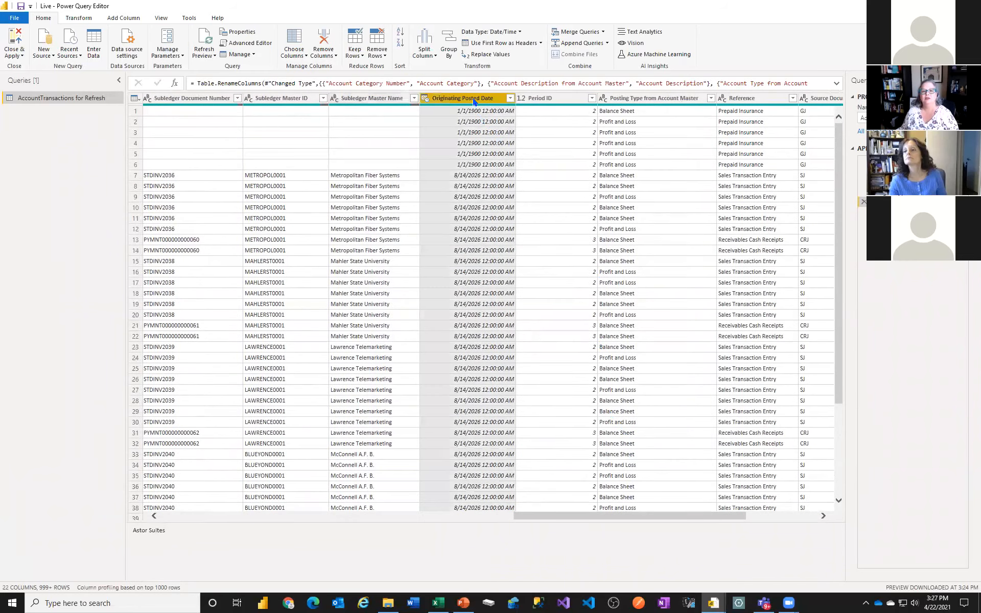
double_click(451, 99)
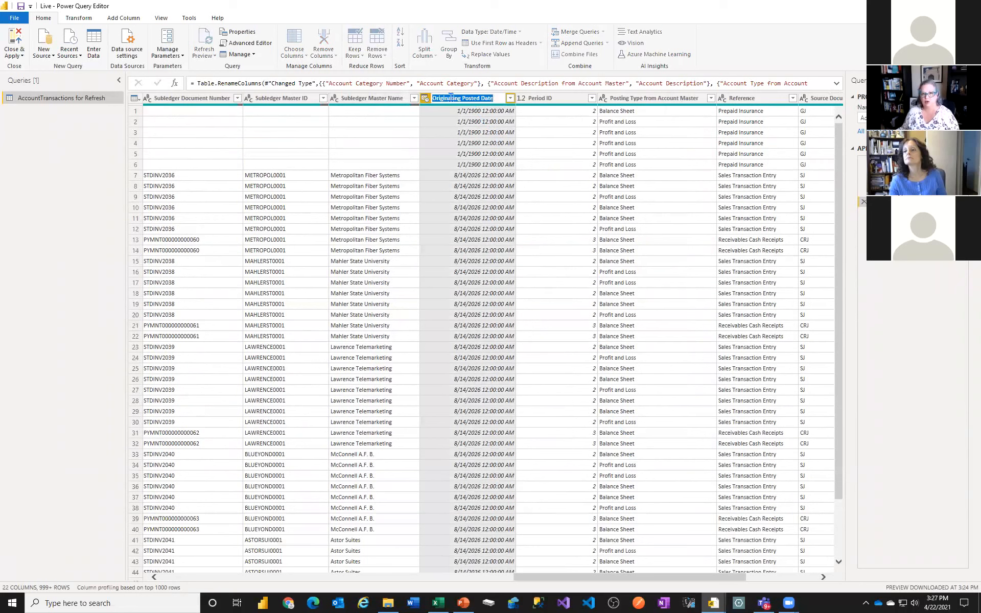
type("Actual Da")
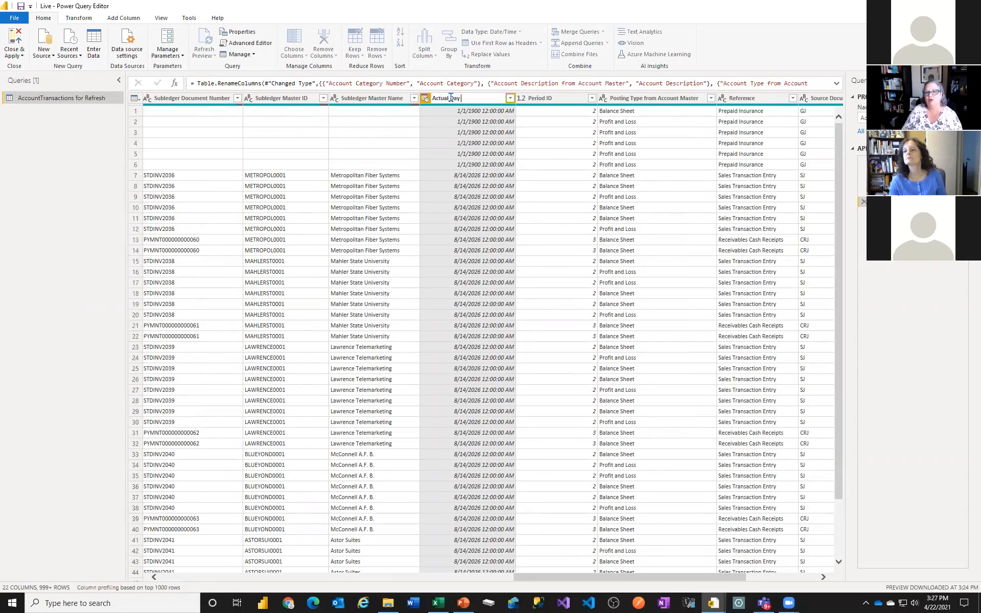
type("te Poste")
type("d")
key("Return")
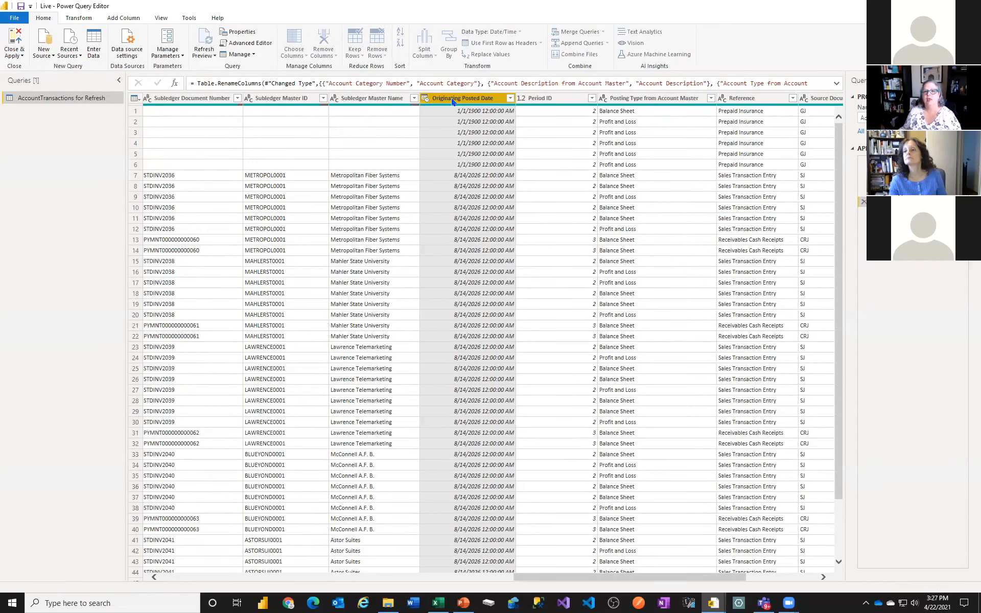
left_click(428, 102)
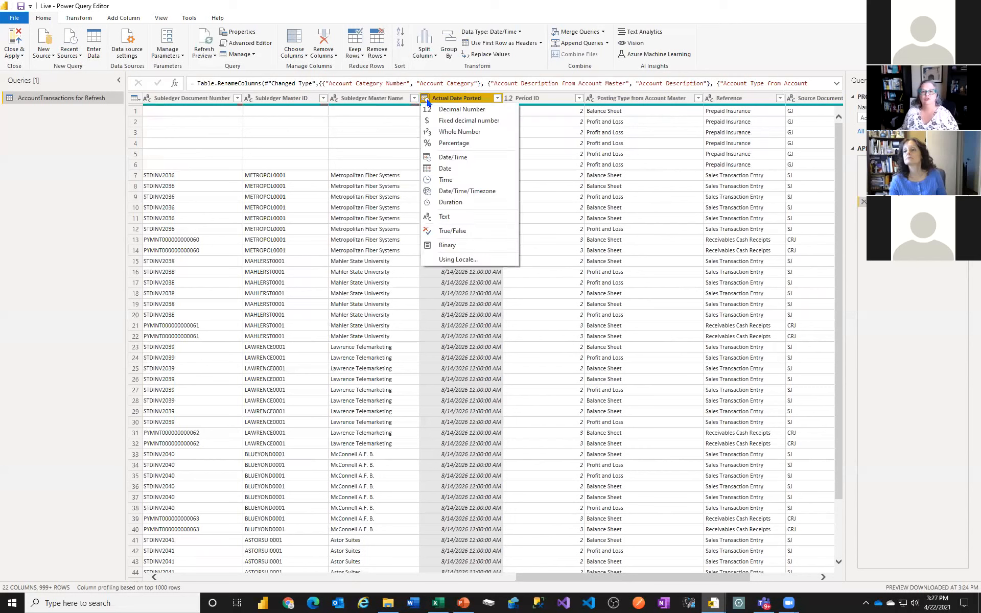
left_click(443, 169)
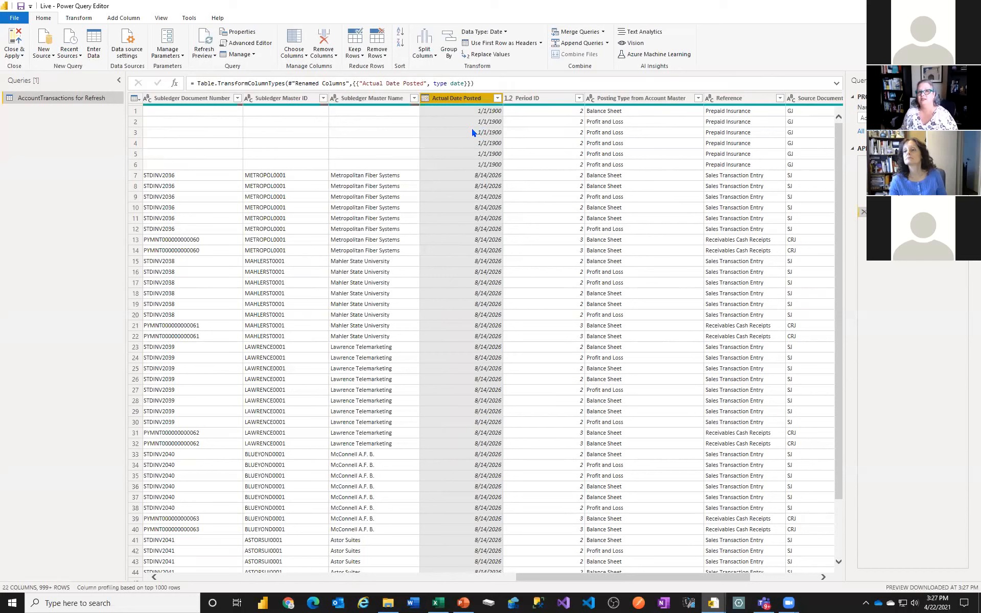
Change the Period ID column's data type to Whole Number
left_click(529, 99)
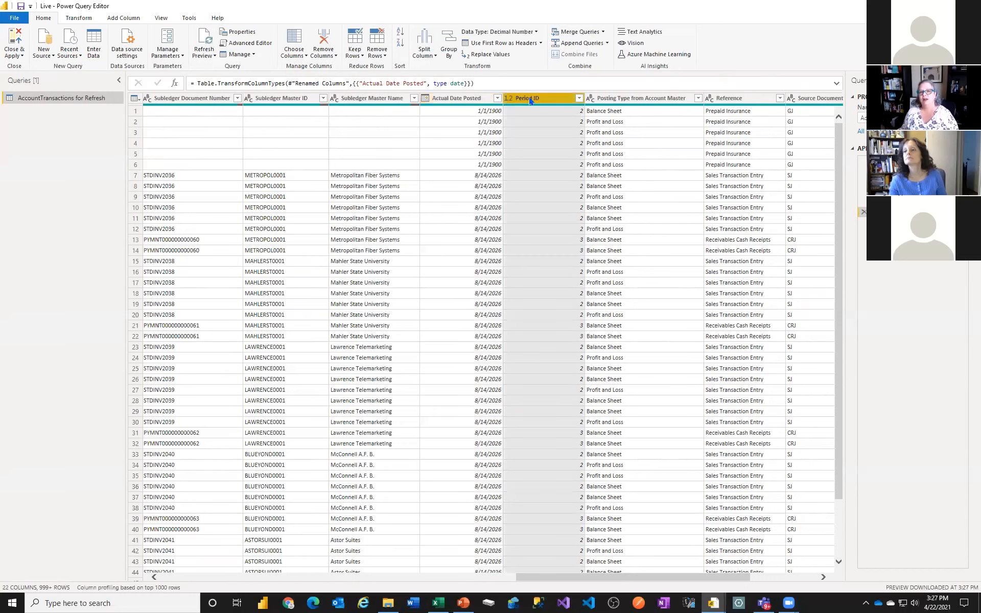
left_click(508, 98)
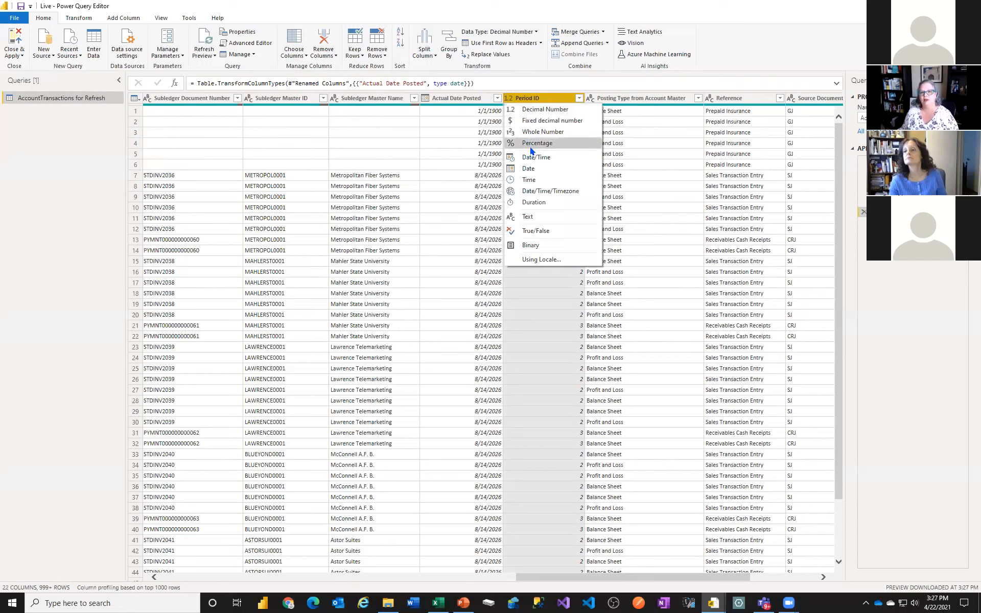
left_click(542, 131)
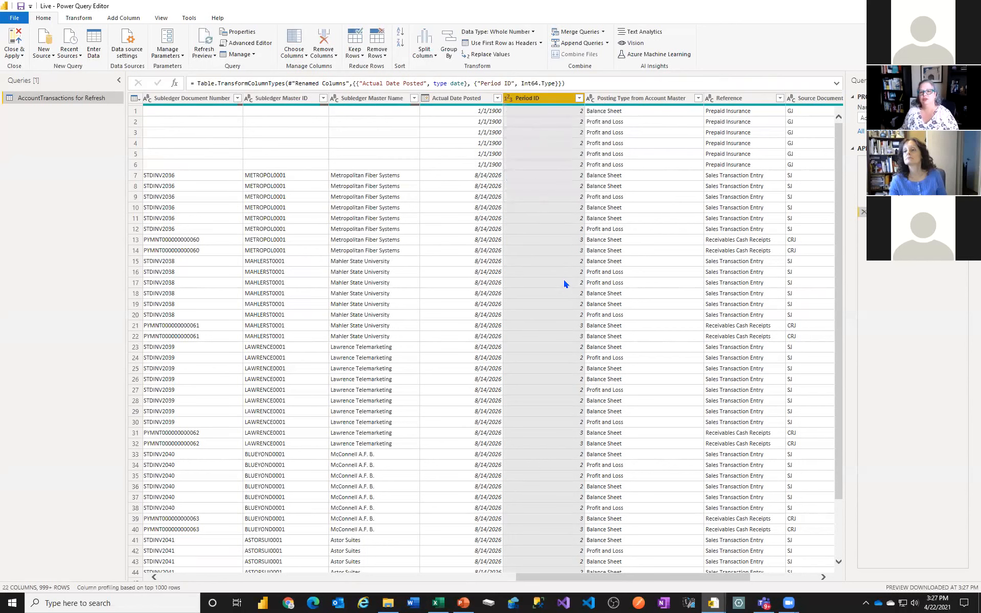
Shorten the Posting Type from Account Master column's name to Posting Type
double_click(631, 97)
left_click(631, 98)
left_click_drag(631, 98, 701, 98)
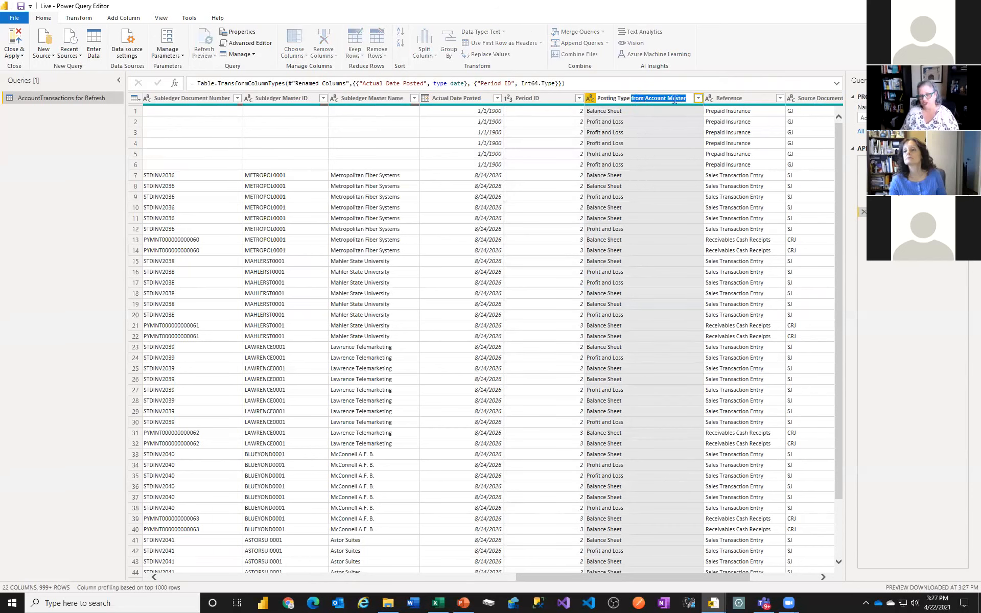
key("BackSpace")
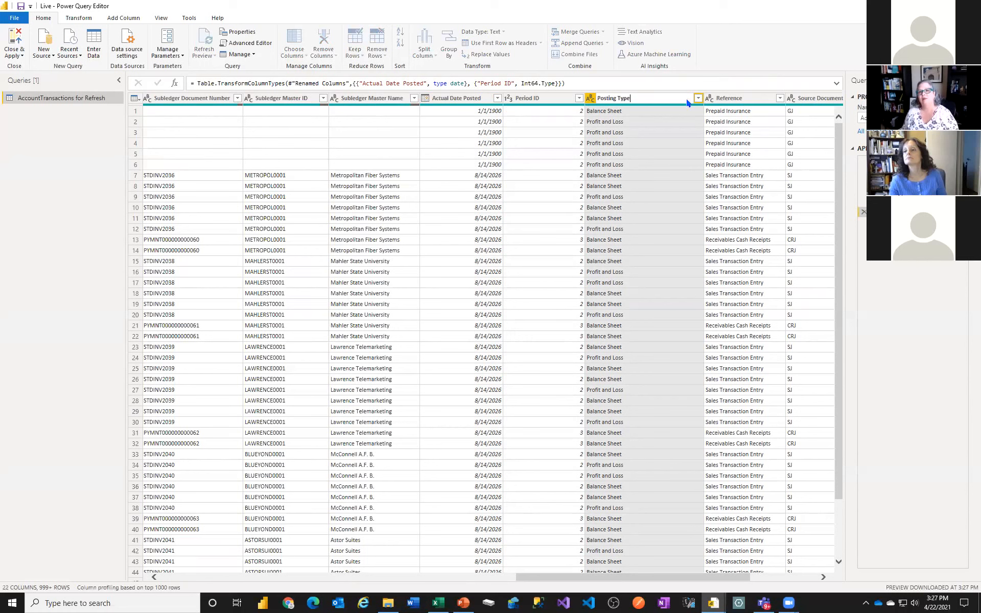
left_click(664, 164)
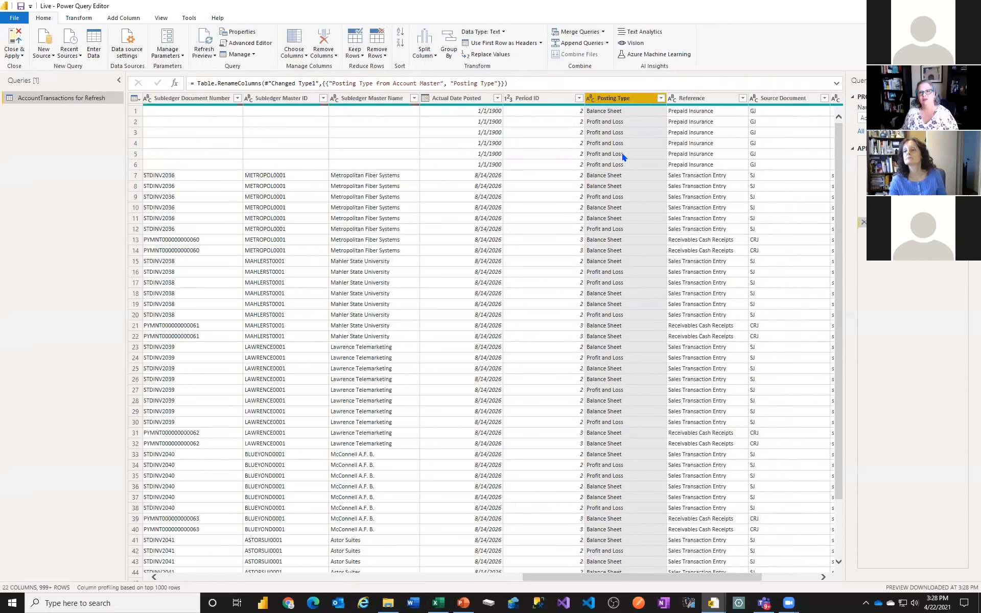
Rename the Reference column to JE Reference
left_click_drag(651, 577, 706, 578)
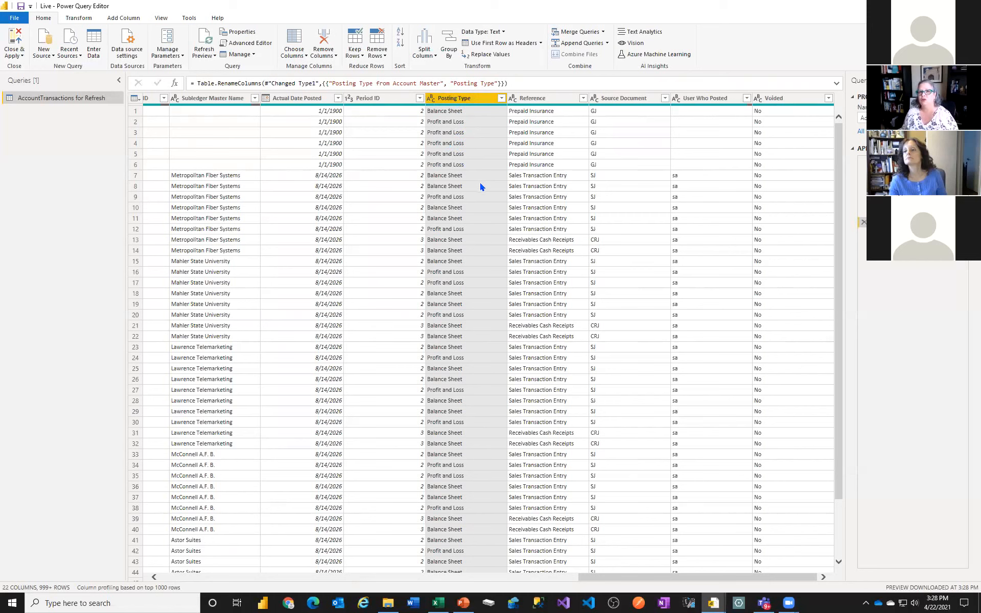
left_click(543, 98)
double_click(543, 98)
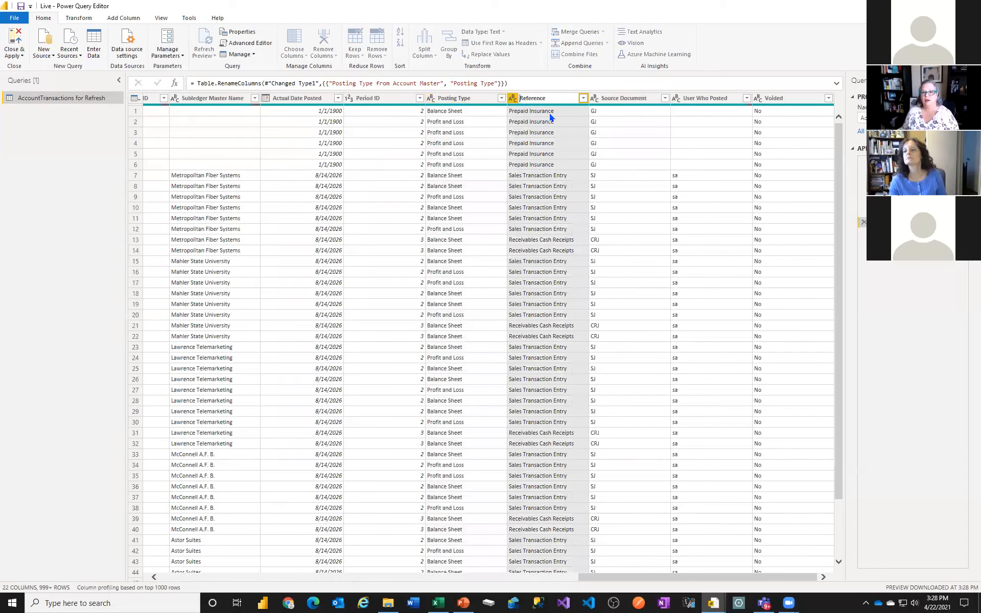
type("JE")
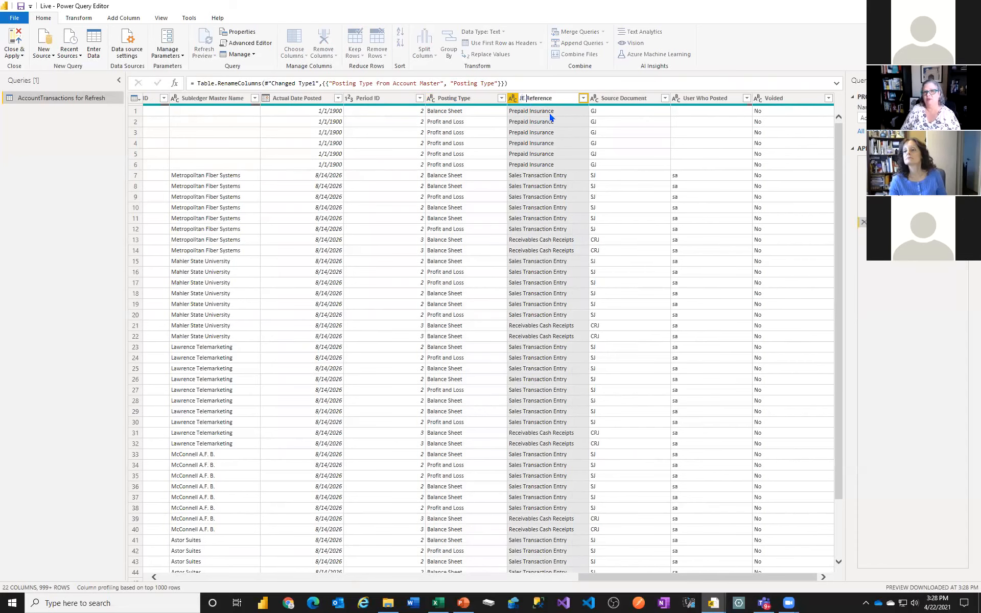
key("Return")
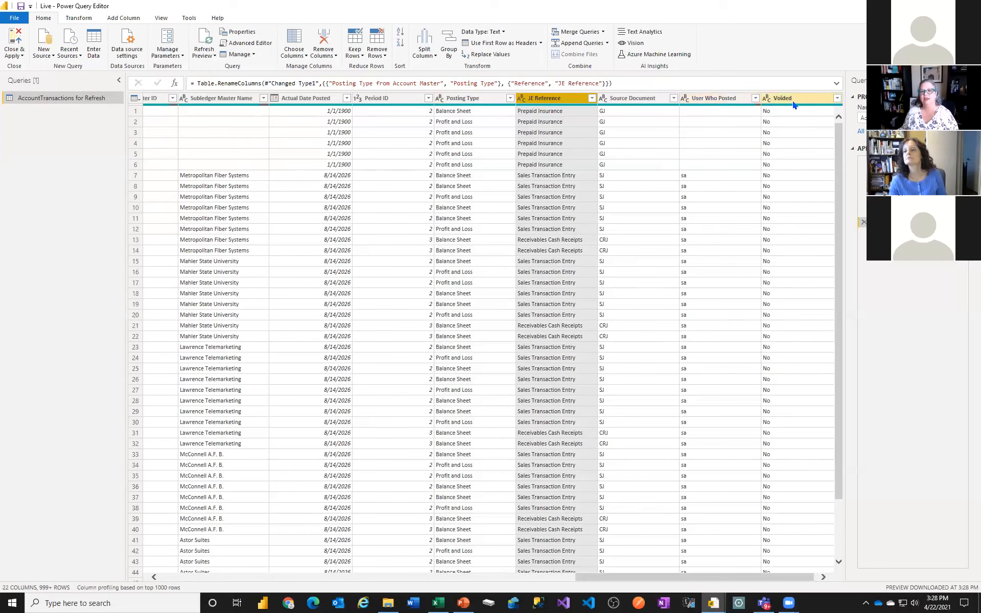
left_click_drag(758, 576, 808, 563)
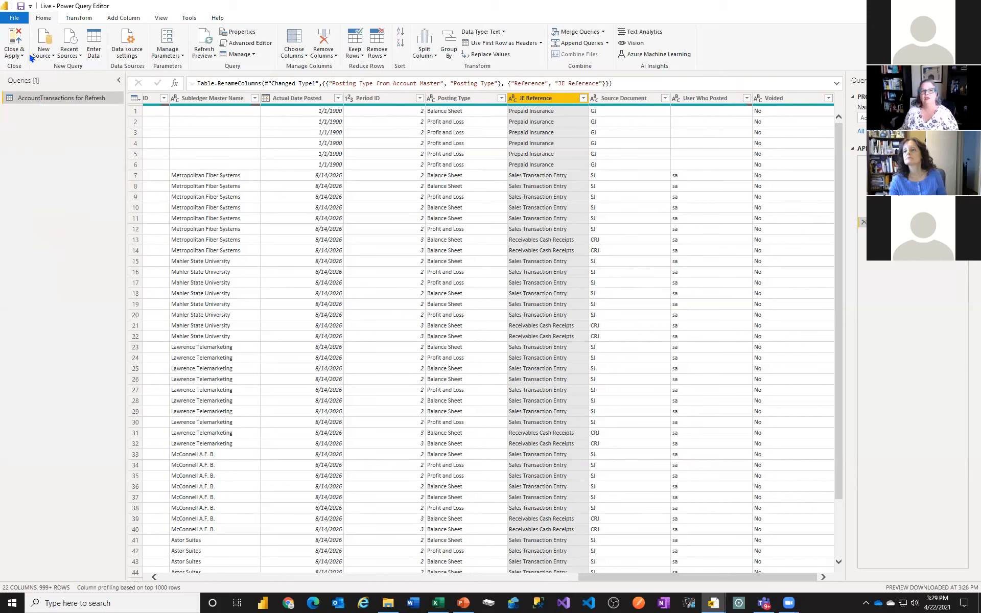
Create a new query group named Fact Tables
right_click(33, 161)
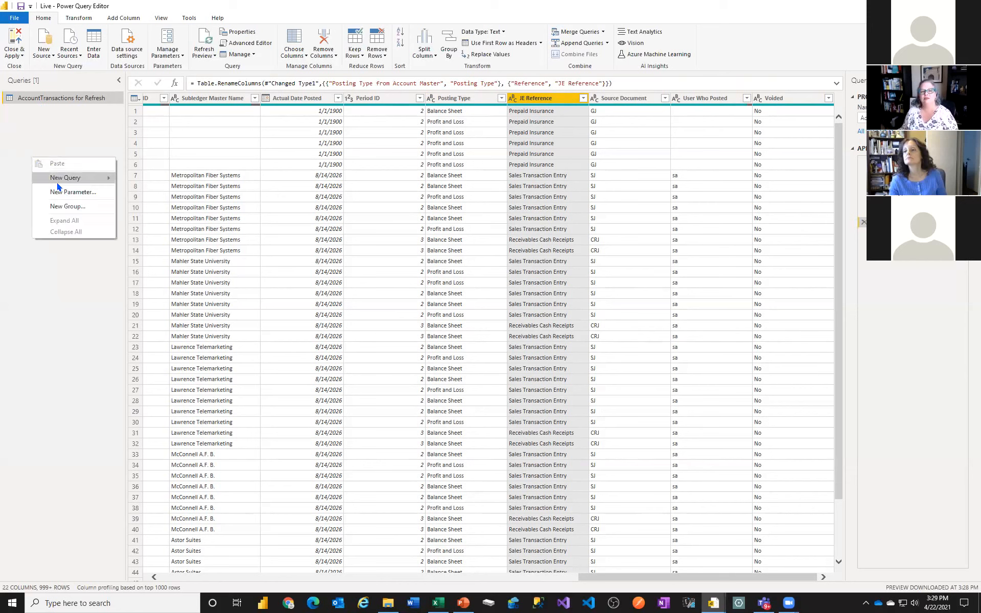
left_click(59, 206)
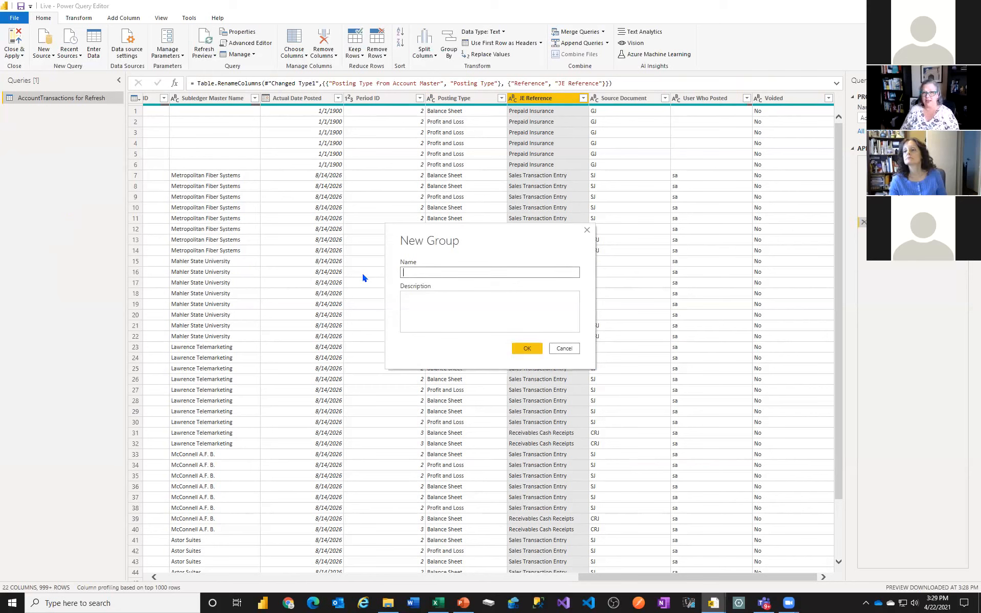
type("Fact Tables")
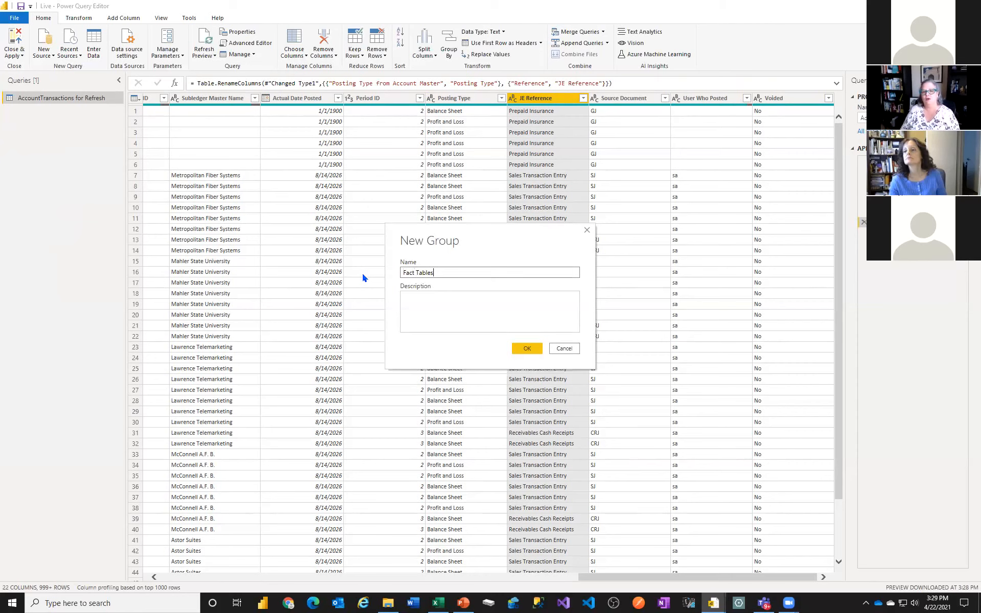
key("Return")
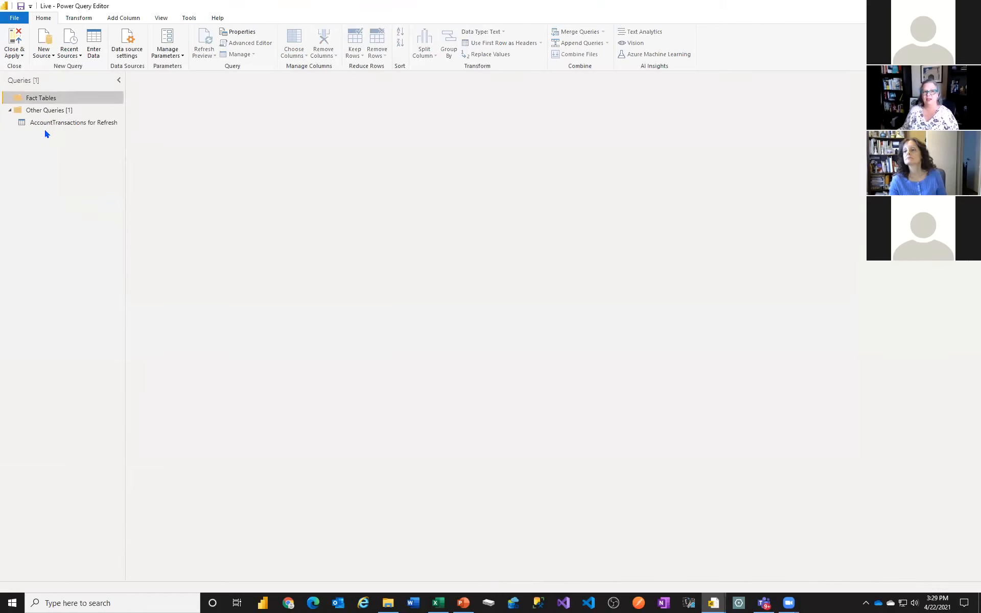
Add a second query group named Dim Tables
right_click(51, 184)
left_click(81, 233)
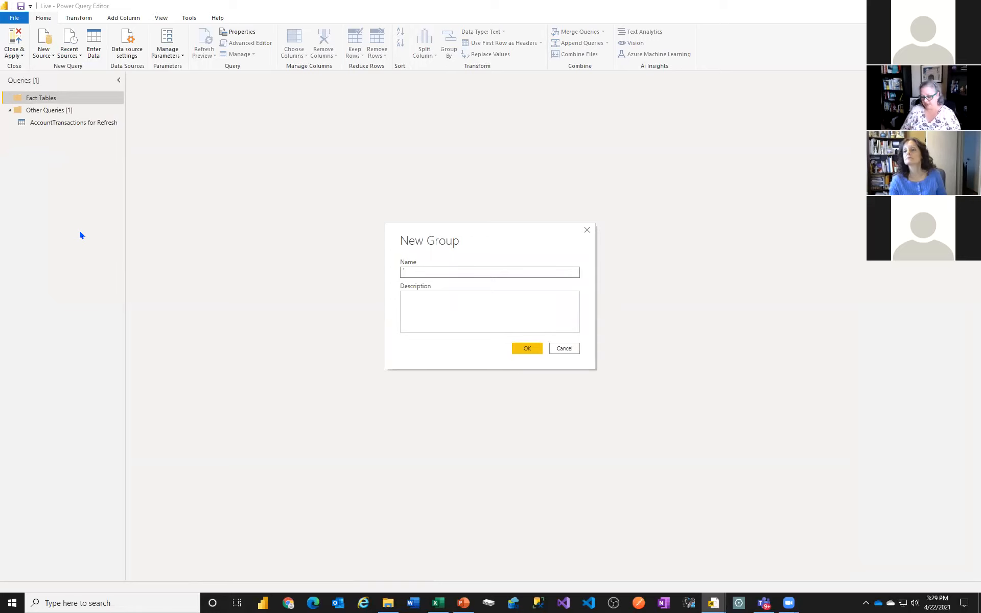
type("Dim")
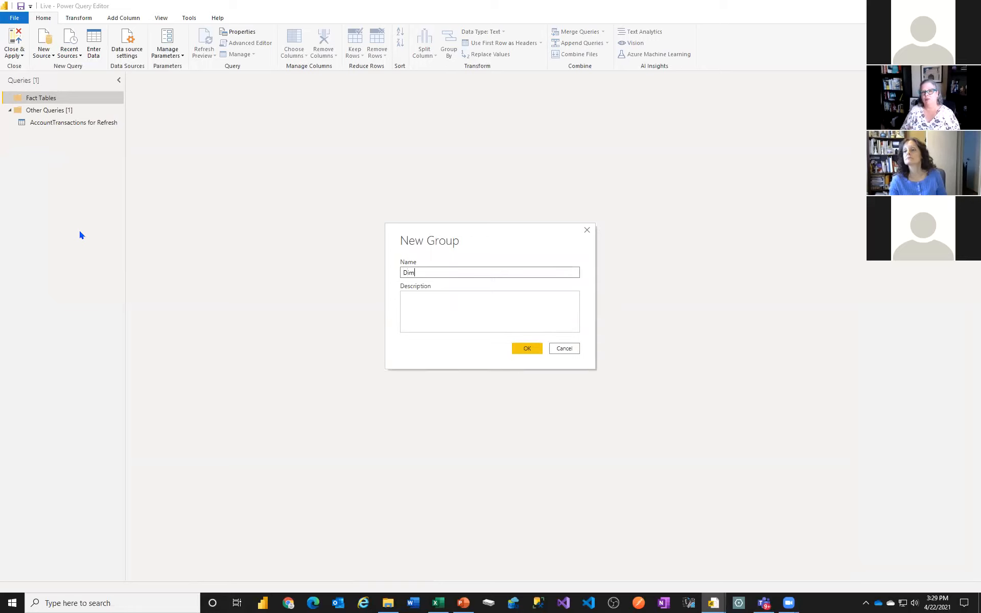
type(" Tables")
key("Return")
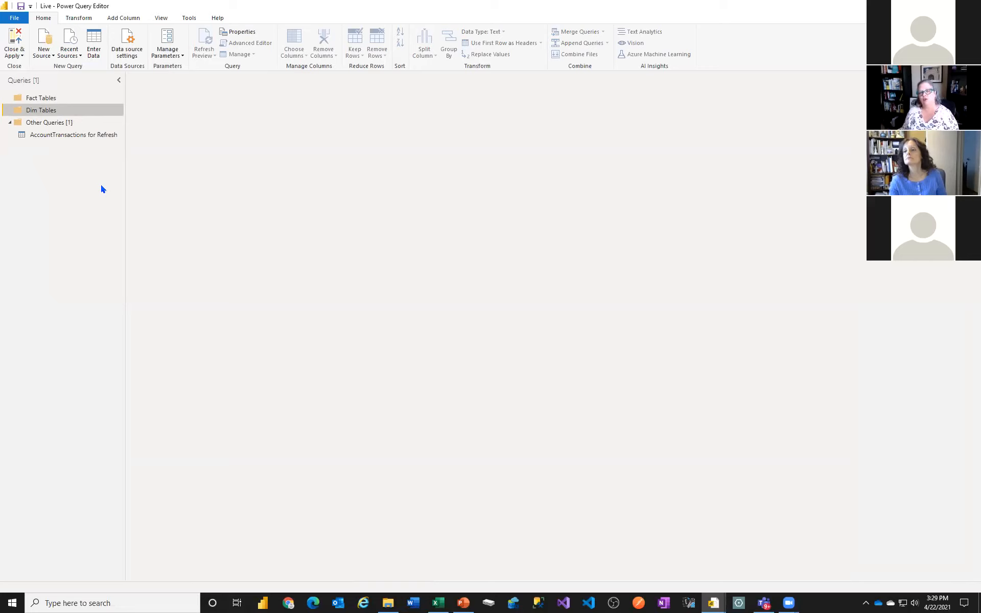
Create a query group named Used for refresh only and move the AccountTransactions for Refresh query into it
right_click(80, 186)
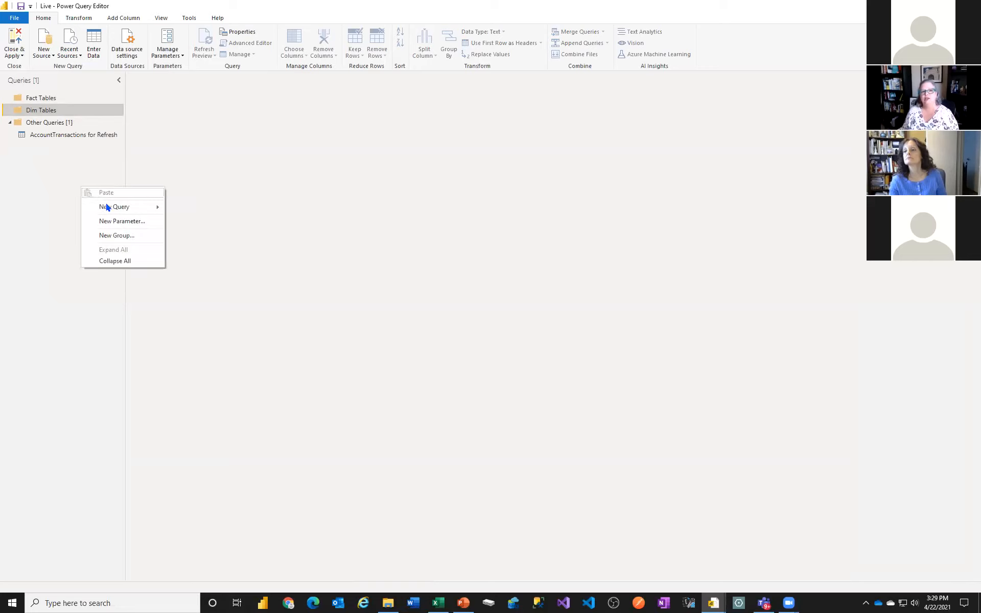
left_click(113, 236)
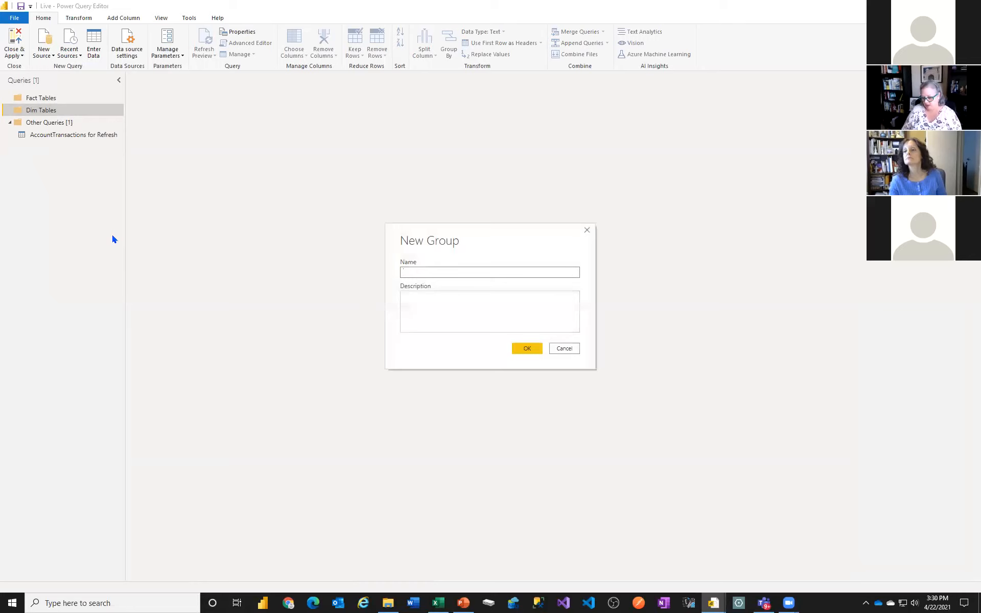
type("Used")
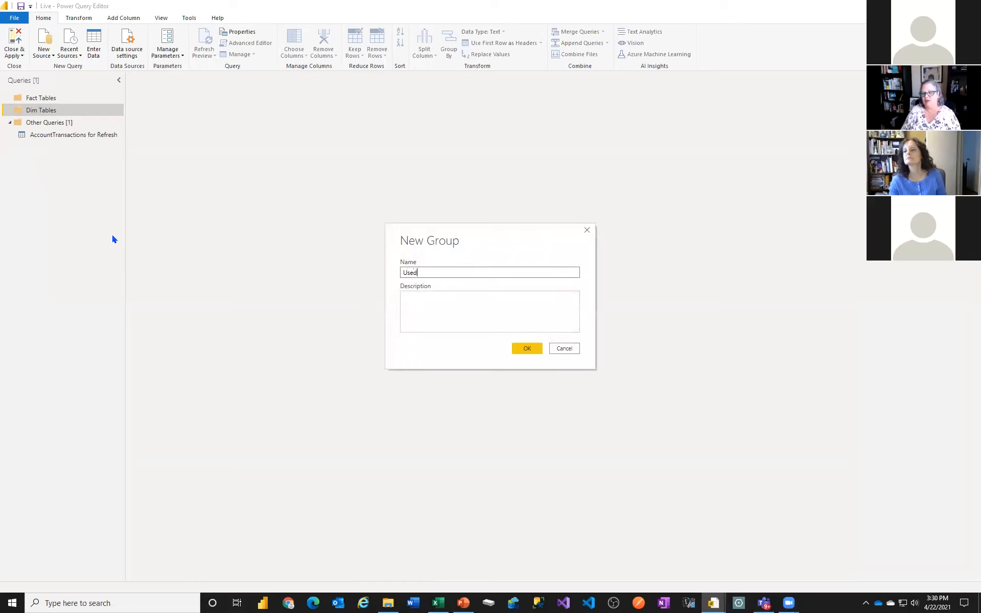
type(" for refresh only")
key("Return")
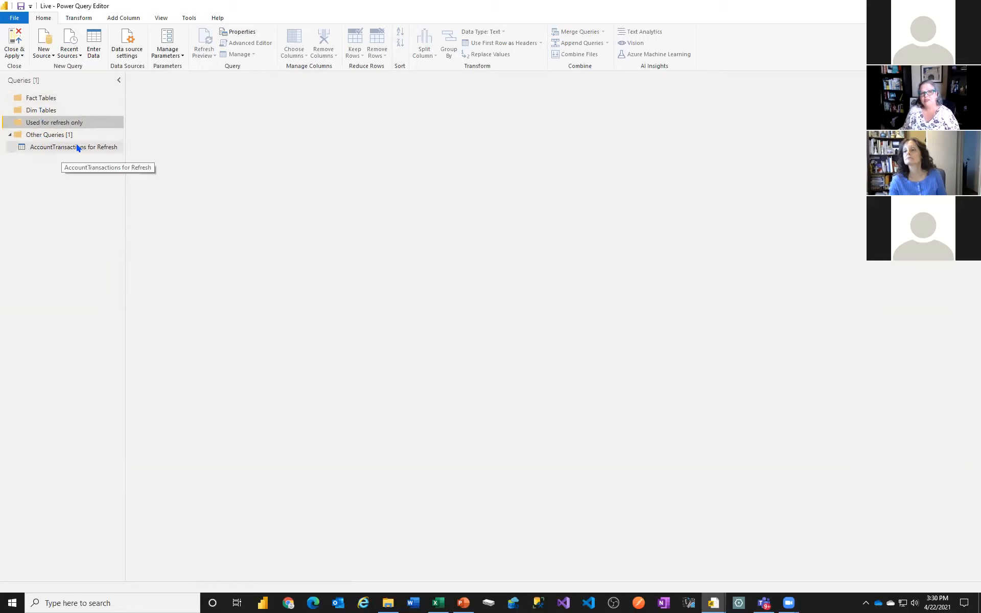
left_click_drag(68, 148, 46, 124)
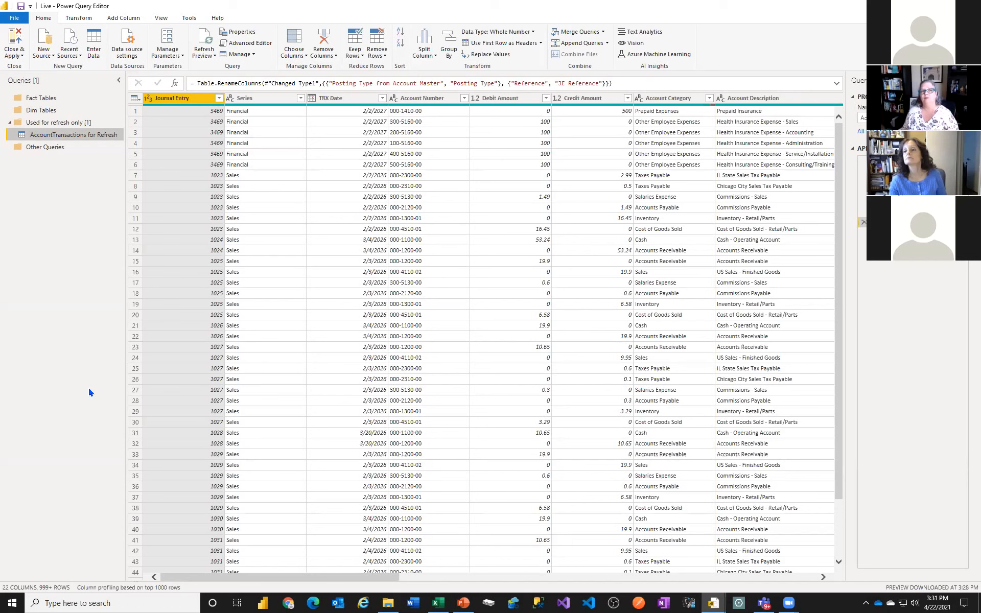
Create a reference of the AccountTransactions for Refresh query, name it Accounts, and move it into the Dim Tables group
right_click(68, 136)
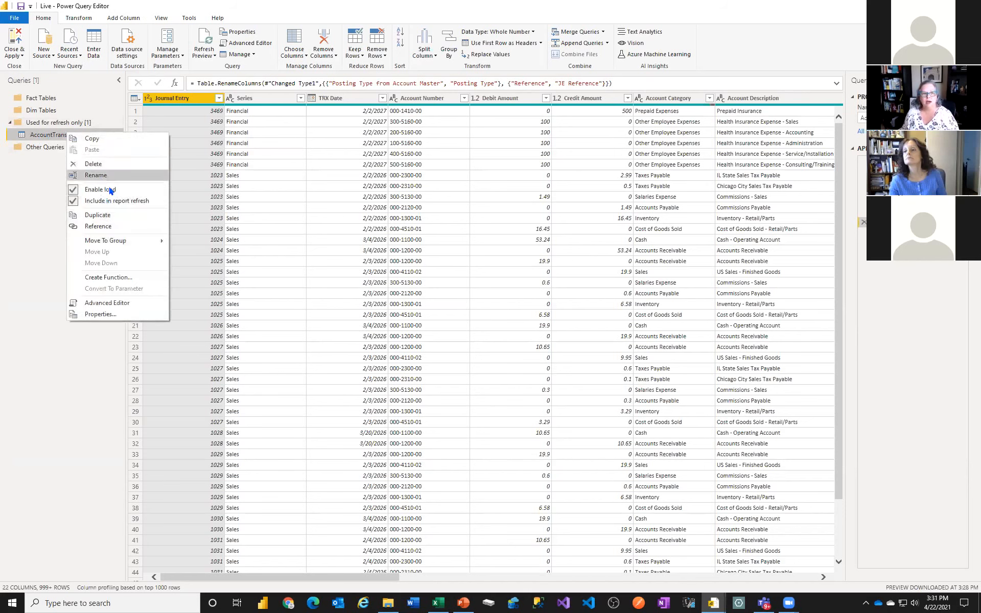
left_click(121, 225)
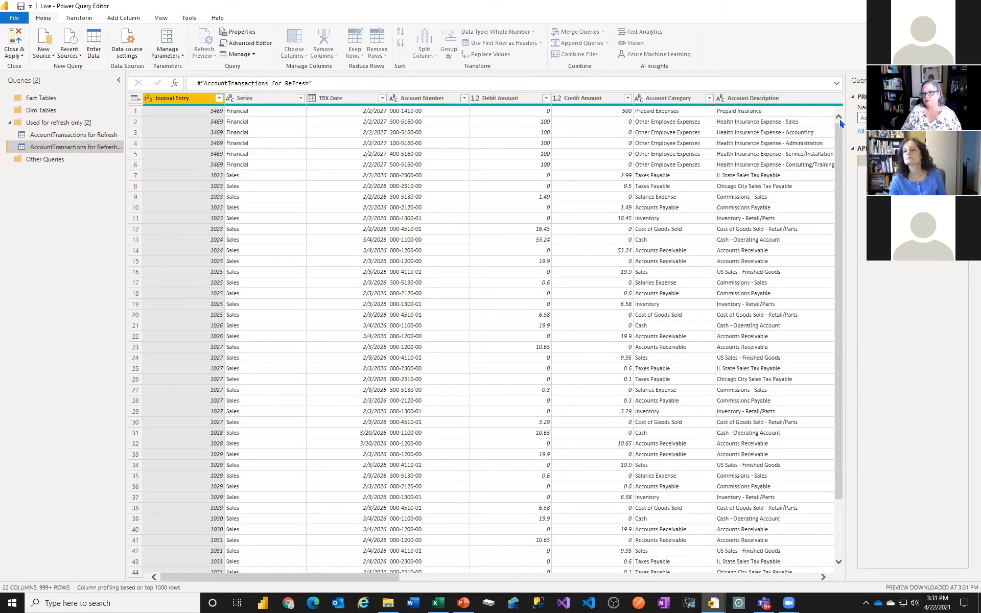
key("Return")
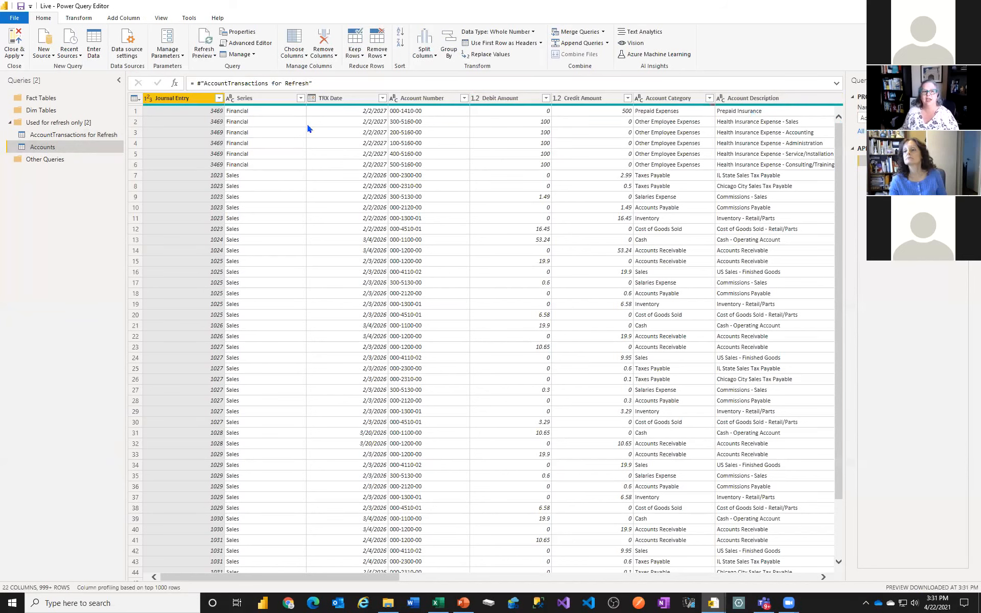
left_click_drag(69, 149, 41, 109)
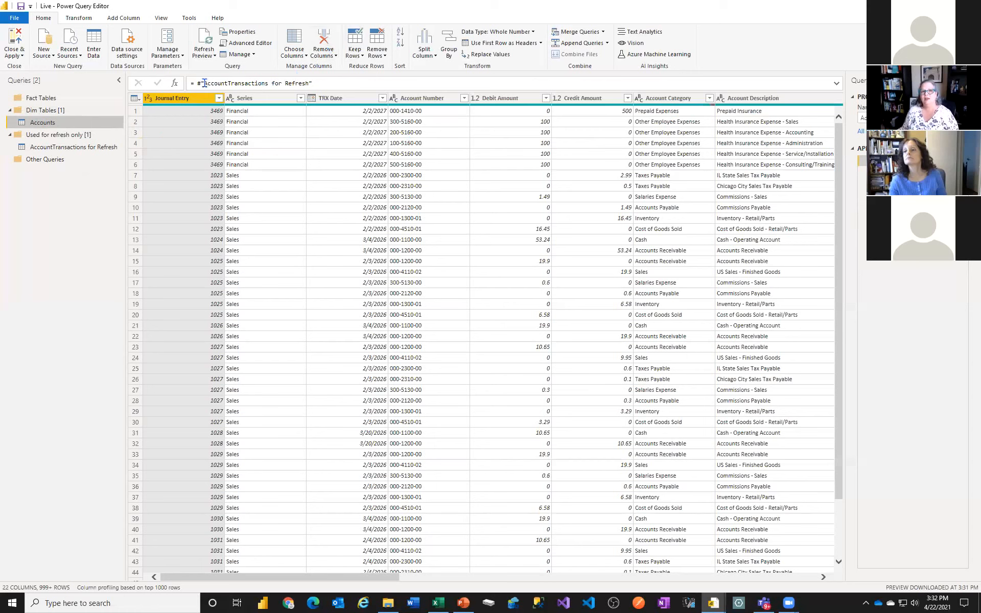
Examine the first two applied steps of the AccountTransactions for Refresh query and compare them with the Accounts query's source
left_click(66, 148)
left_click(889, 161)
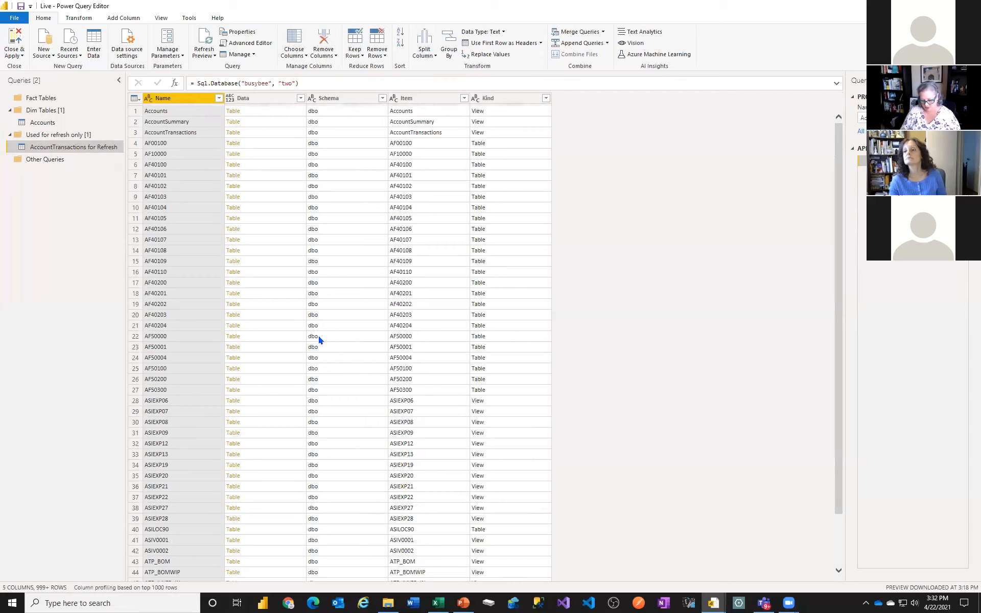
key("alt")
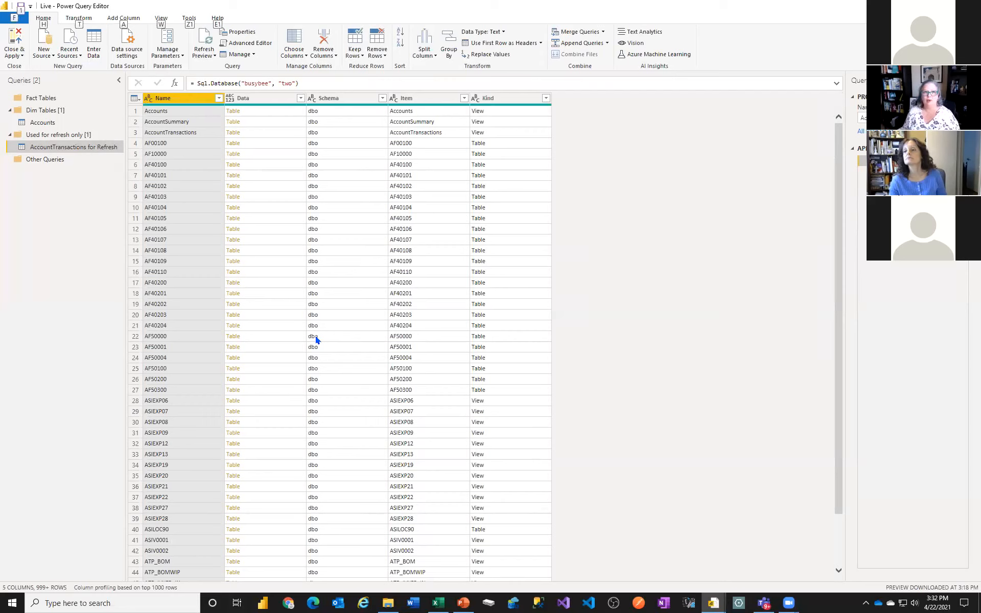
left_click(278, 7)
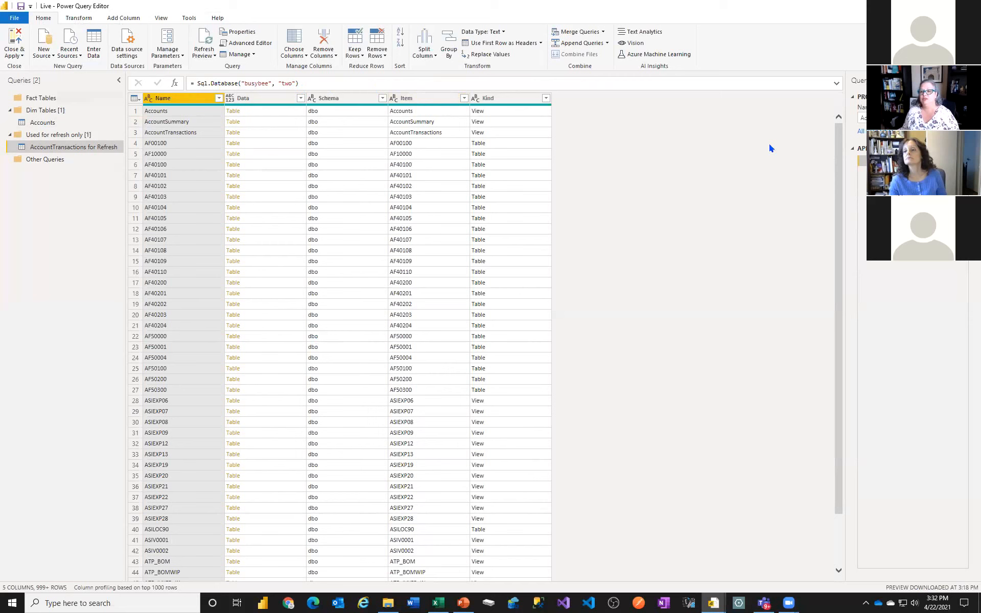
left_click(881, 171)
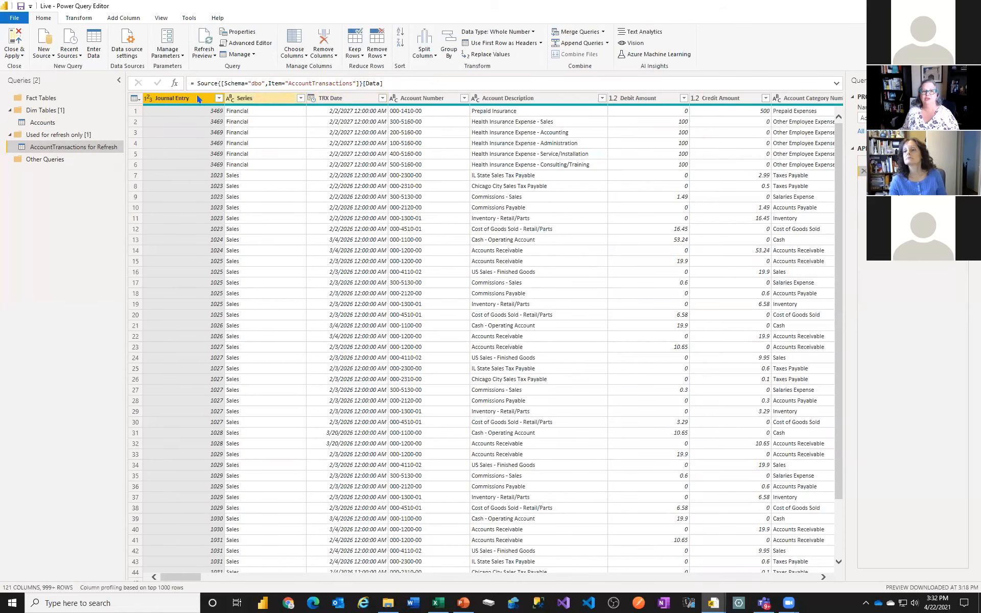
left_click(41, 124)
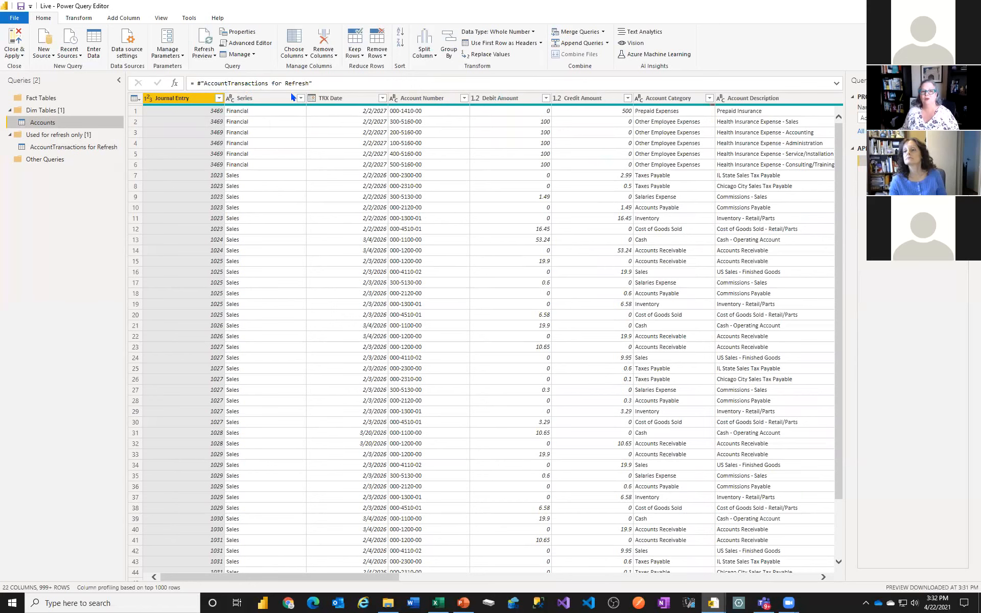
Rename the AccountTransactions for Refresh query to Account Transactions for Refresh and return to the Accounts query
left_click(70, 148)
right_click(70, 148)
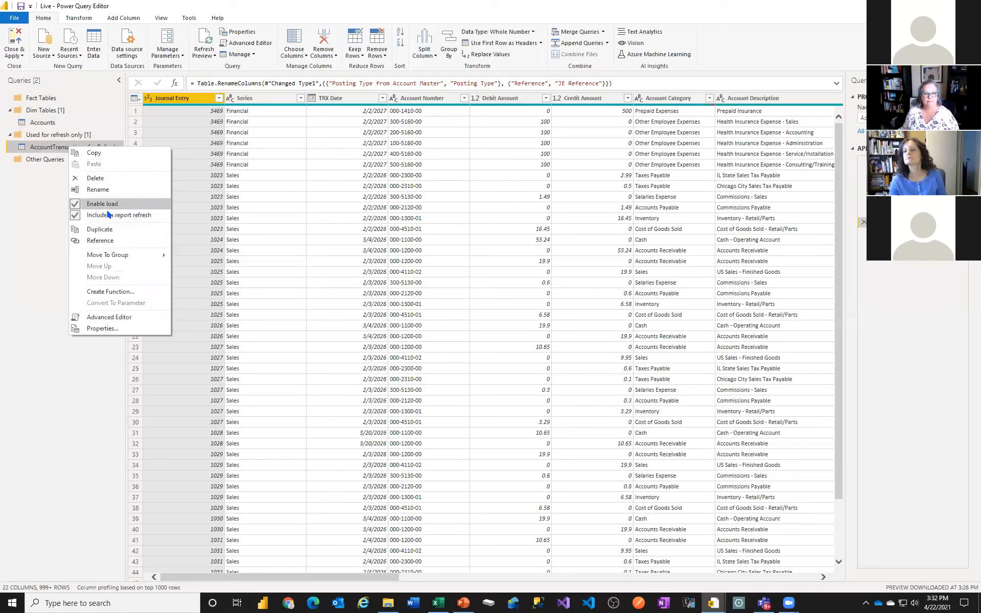
left_click(92, 191)
left_click(53, 147)
key("Return")
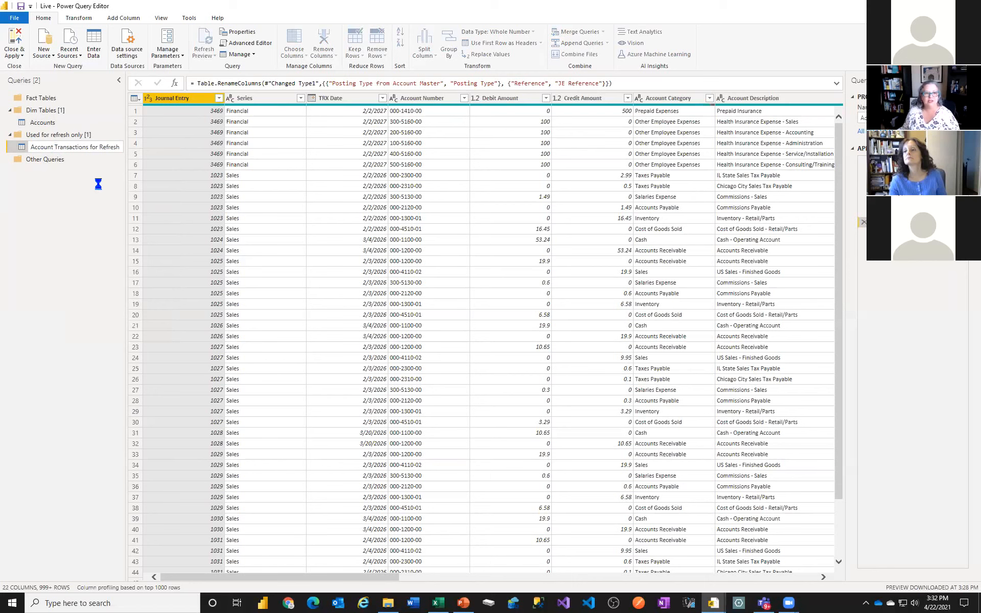
left_click(45, 123)
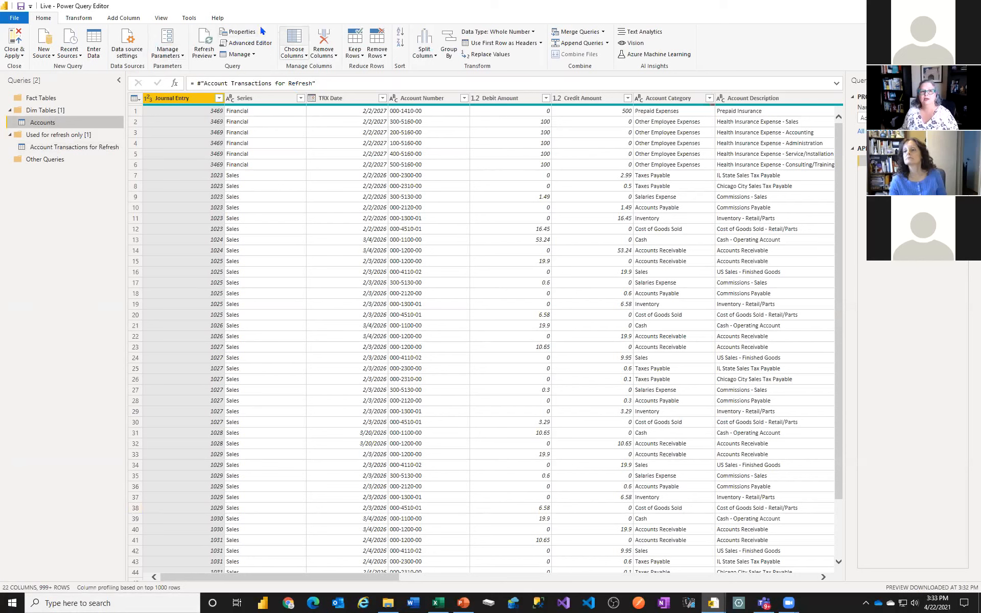
Keep only the Account Number, Account Category, Account Description, Account Type, Main Account Segment and Posting Type columns in the Accounts query
left_click(296, 33)
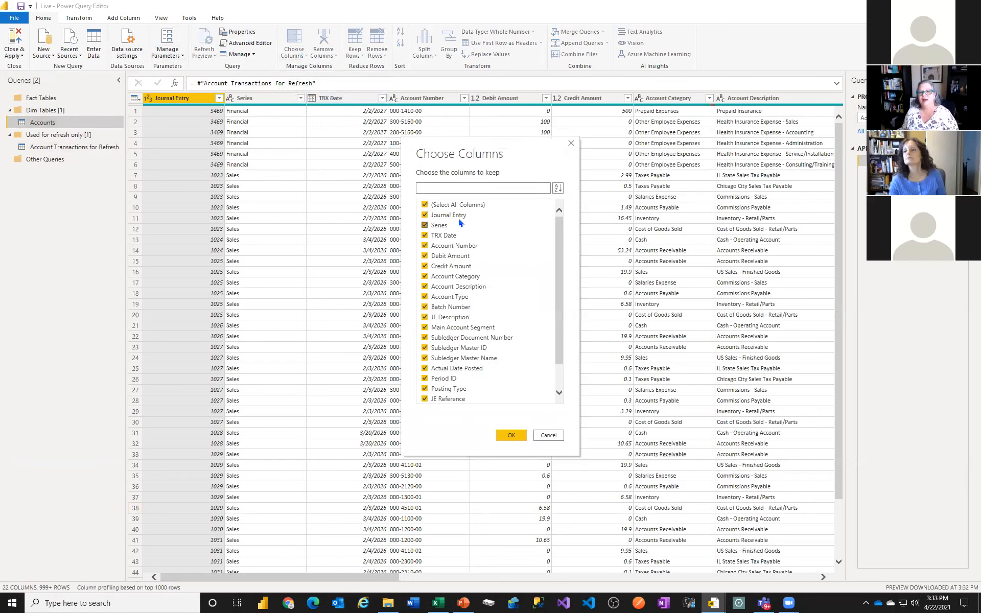
scroll(483, 307, "down", 1)
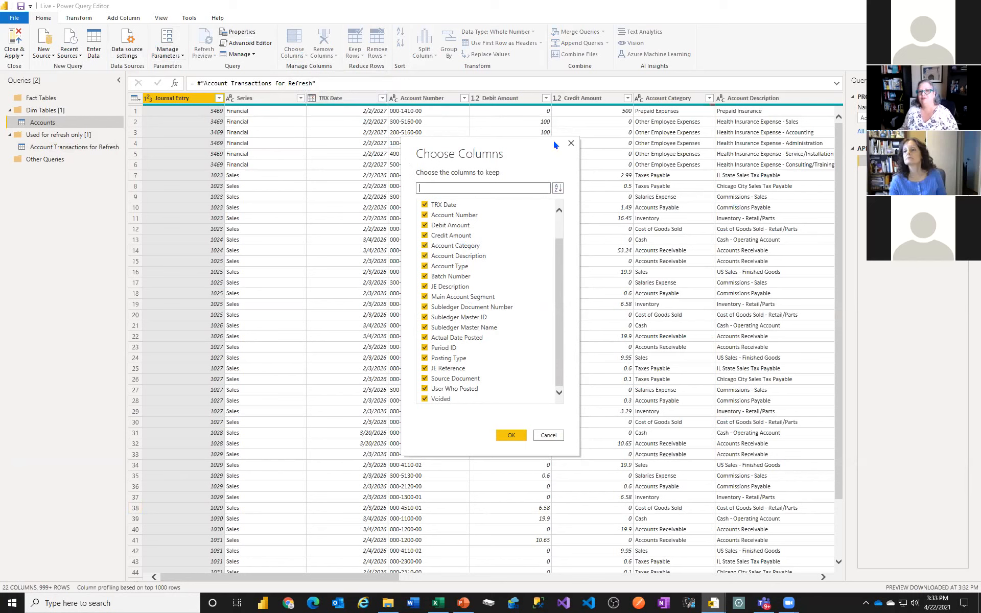
scroll(445, 244, "up", 1)
left_click(423, 205)
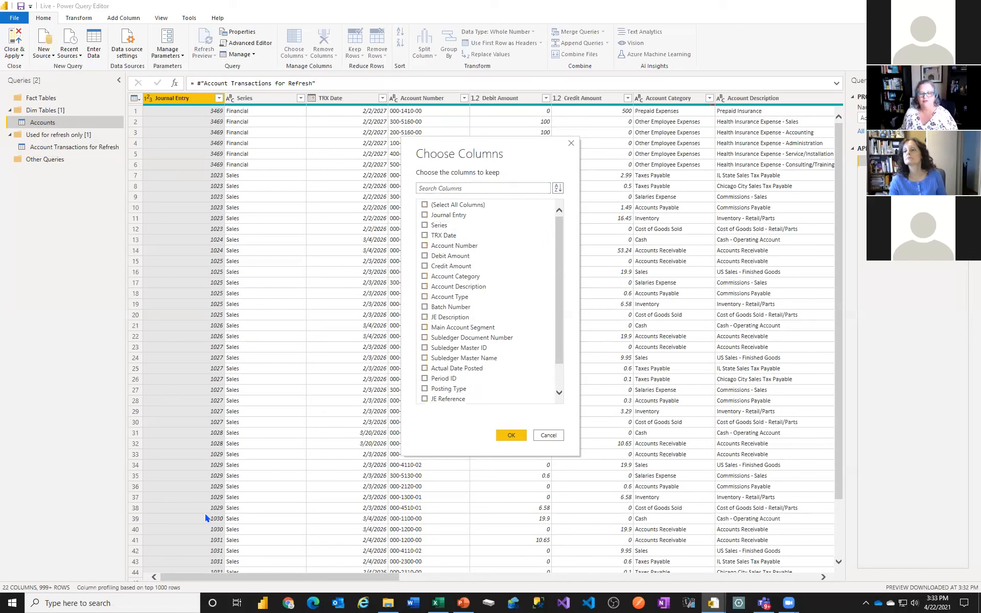
left_click(426, 246)
left_click(425, 278)
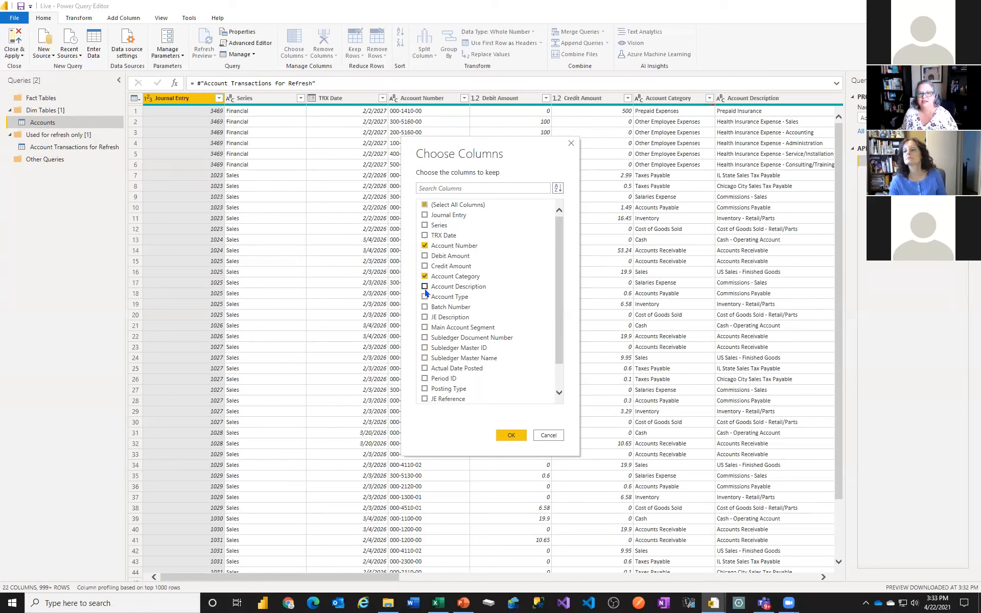
left_click(424, 289)
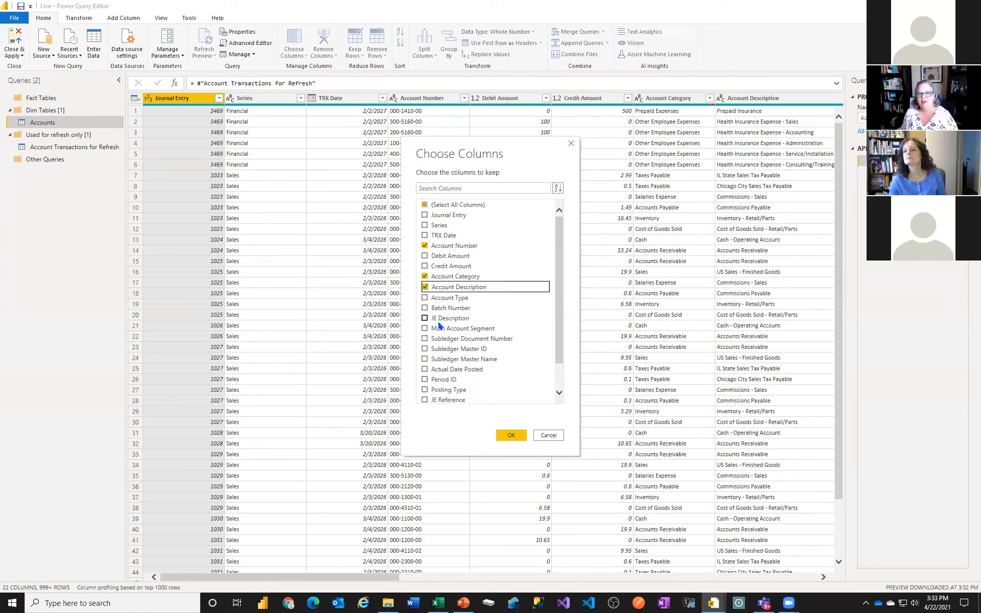
left_click(424, 298)
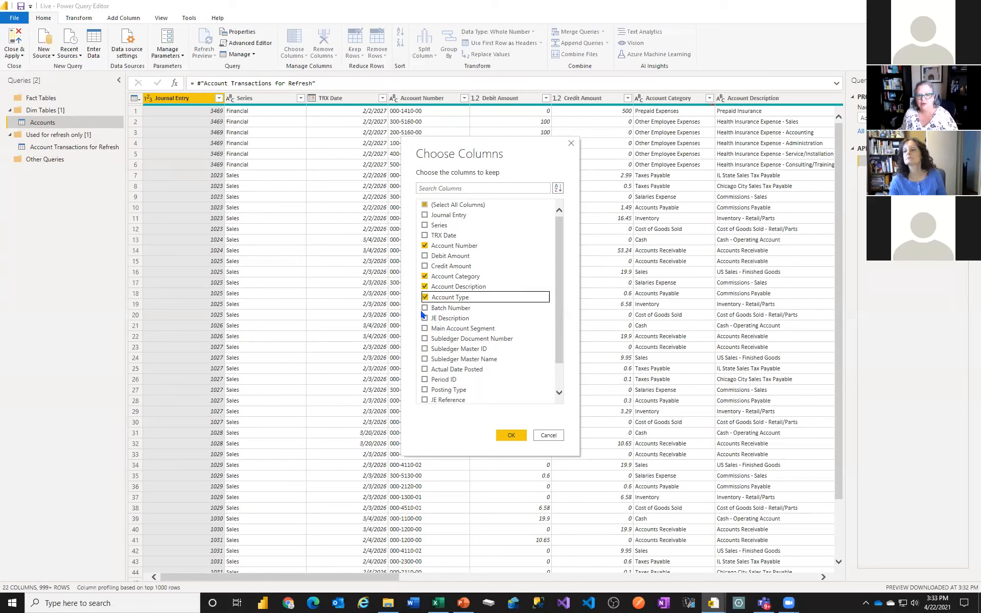
left_click(424, 328)
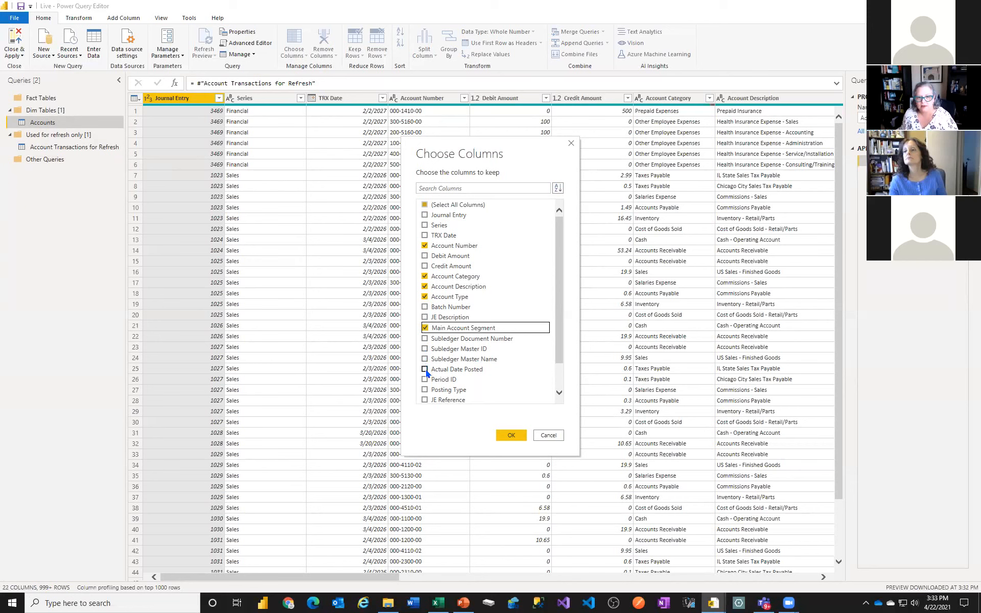
left_click(424, 390)
scroll(444, 396, "down", 1)
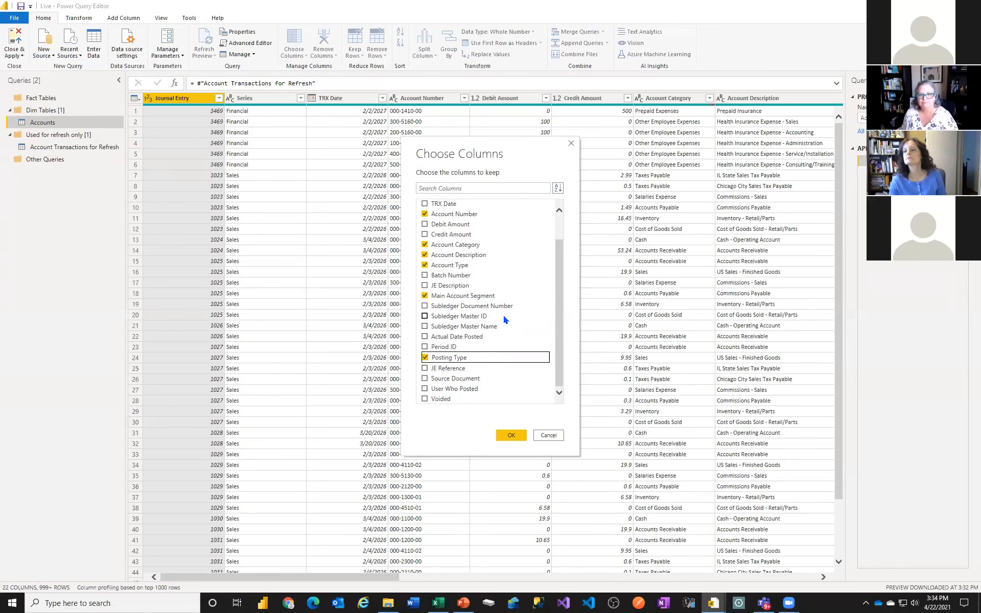
left_click(512, 436)
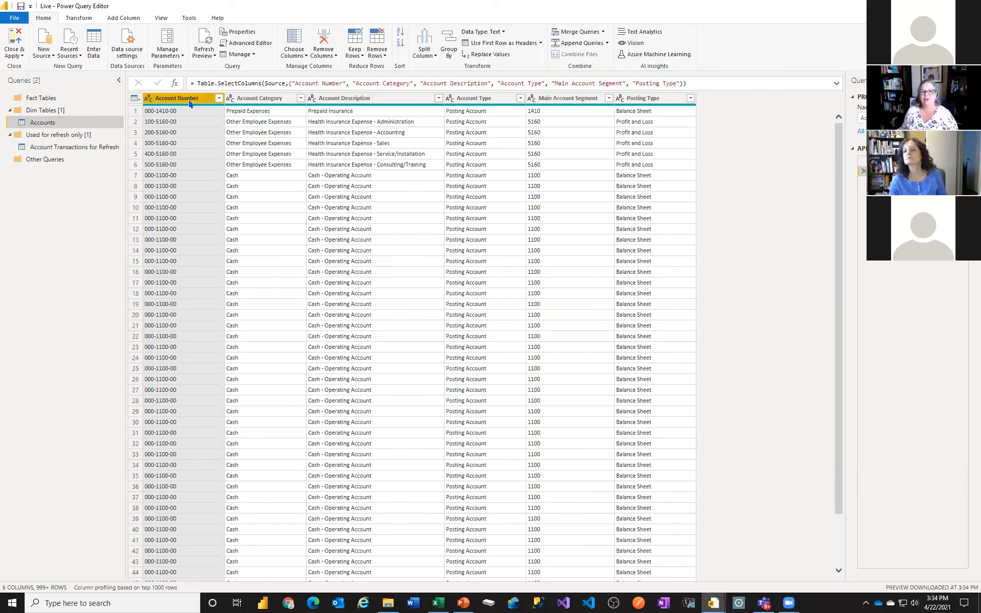
left_click(645, 98, "ctrl")
left_click(645, 98, "ctrl")
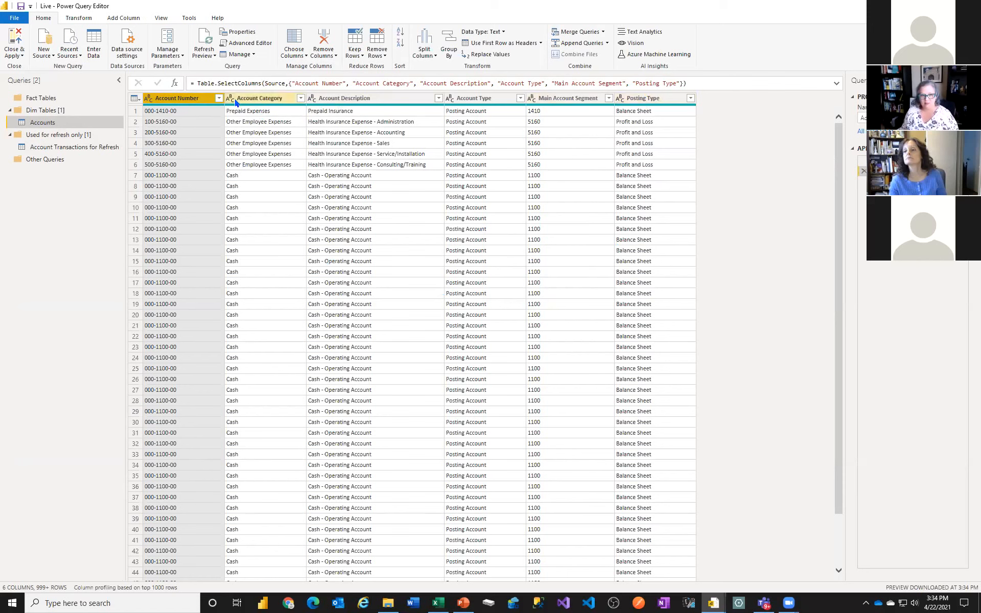
left_click(634, 99, "shift")
left_click(381, 55)
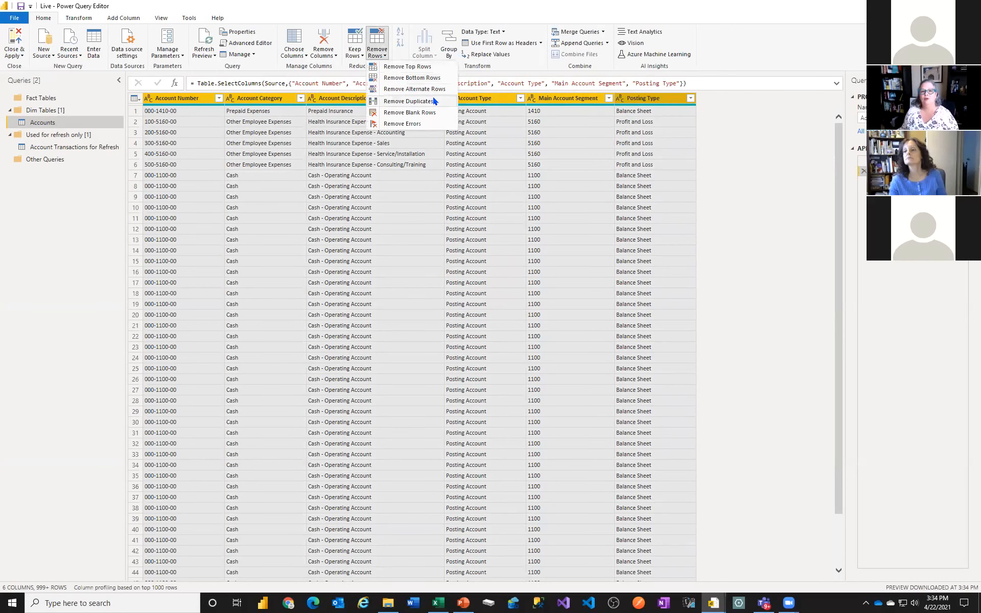
left_click(761, 163)
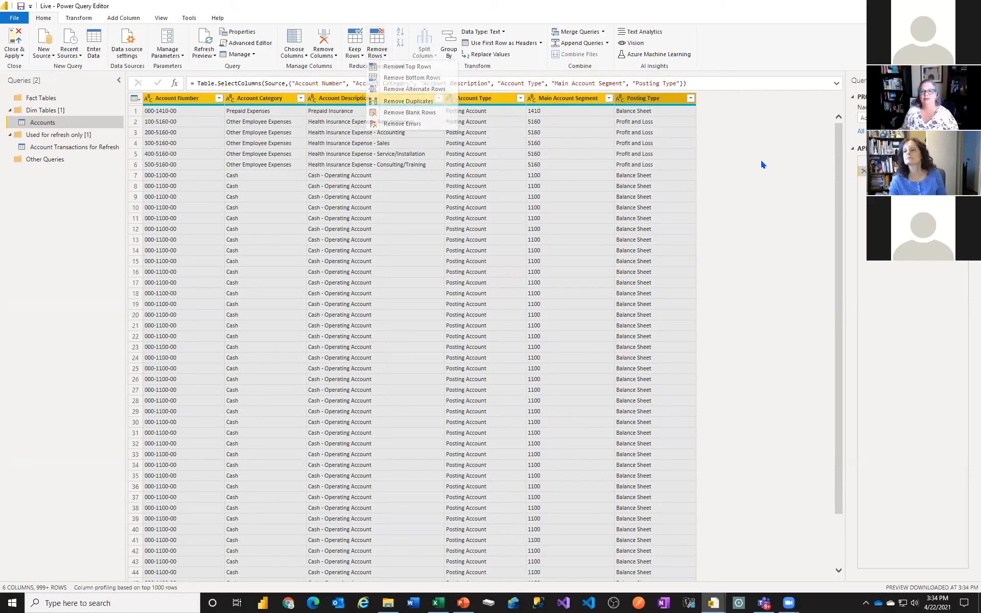
Remove duplicate rows across the entire Accounts table
left_click(188, 100)
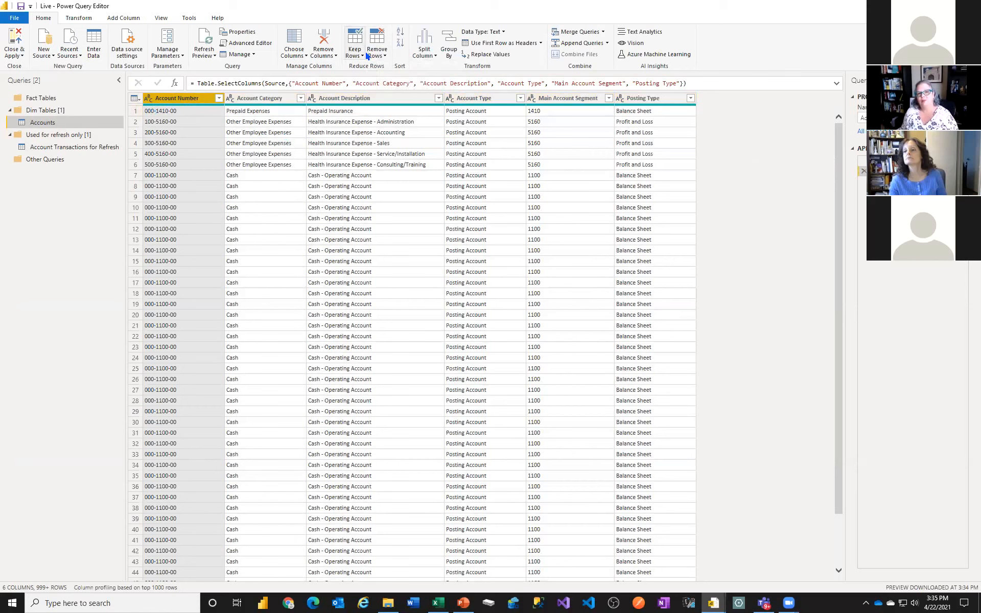
left_click(137, 100)
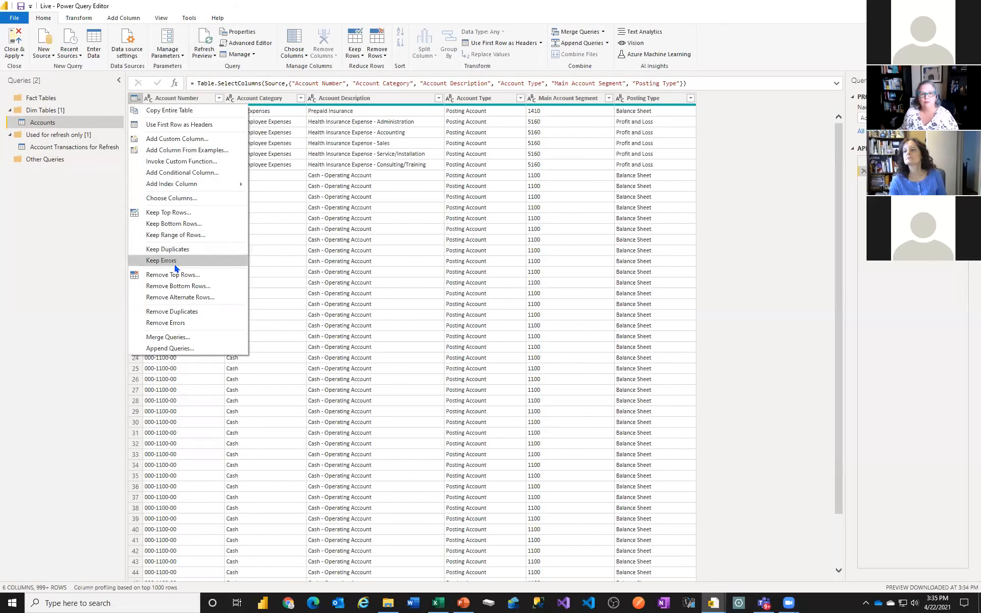
left_click(182, 313)
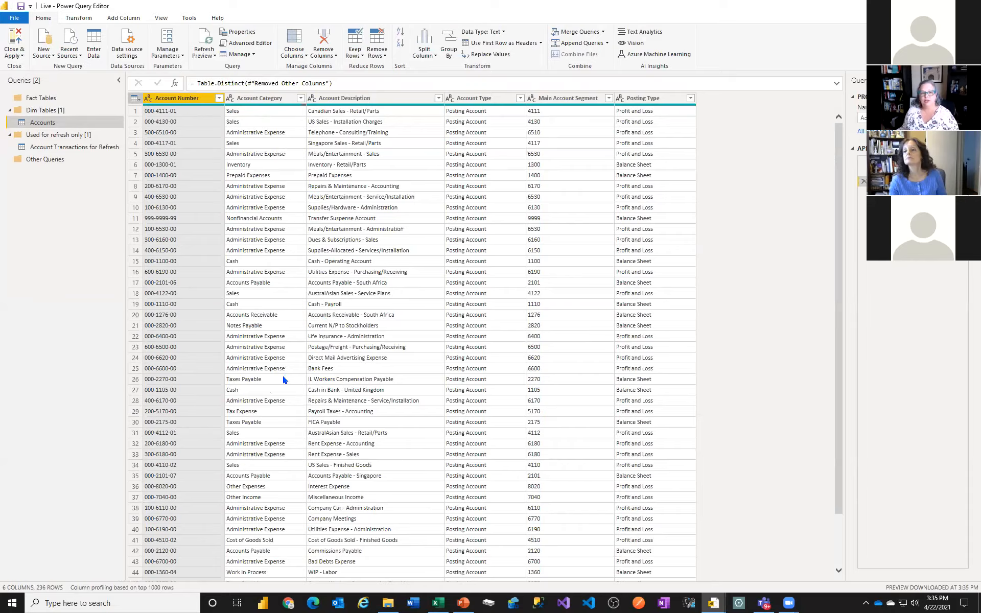
Replace the blank values in the Account Category column with Unit Account and check the Square Footage-Administration row
scroll(283, 379, "down", 18)
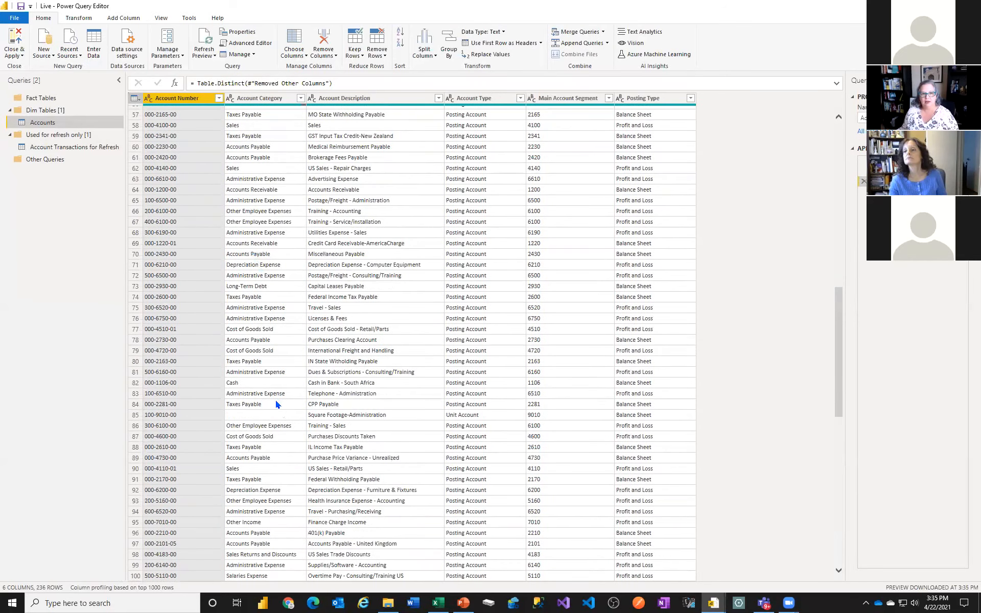
scroll(241, 412, "down", 7)
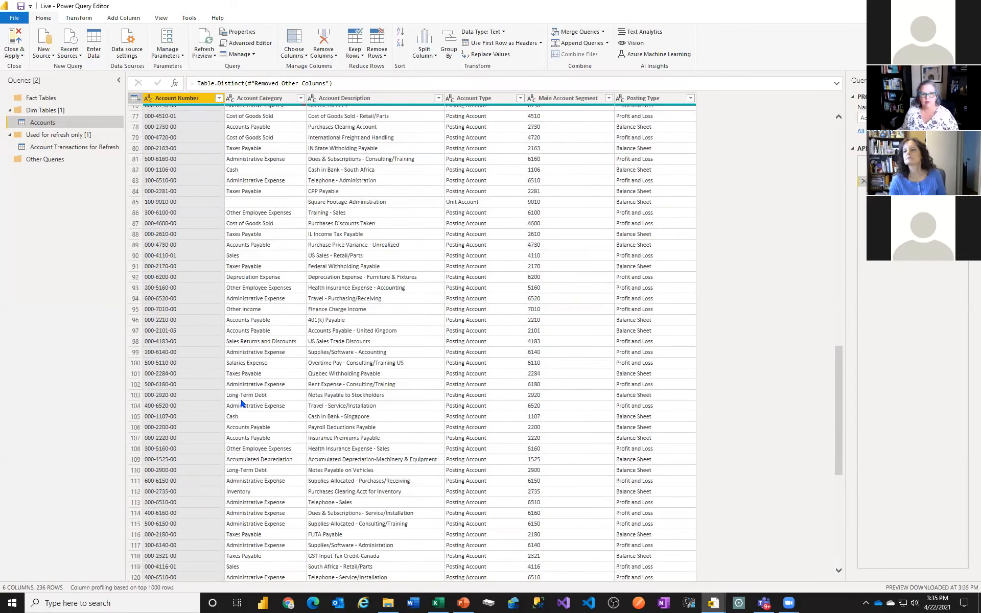
left_click(135, 203)
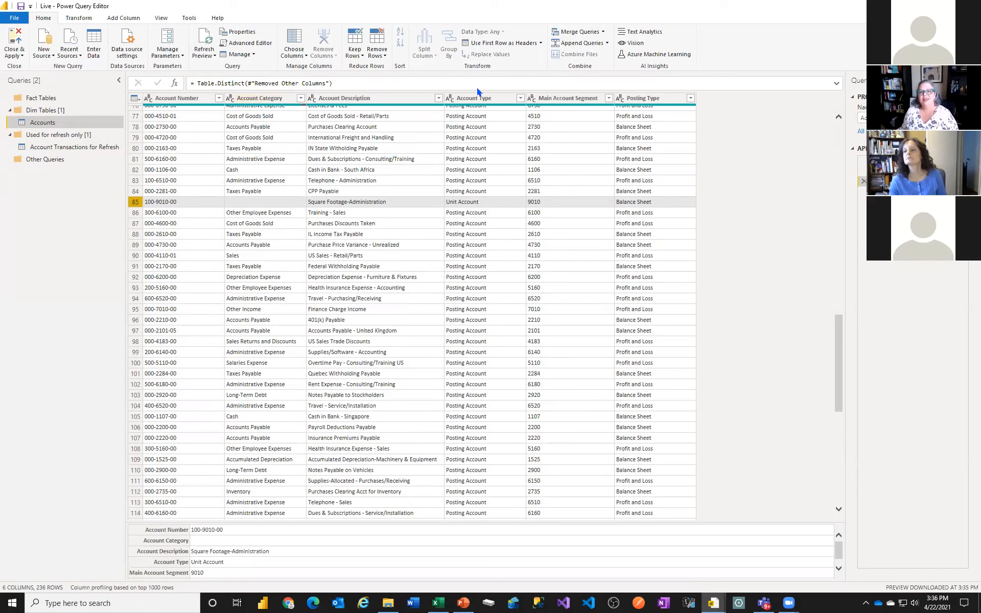
left_click(259, 98)
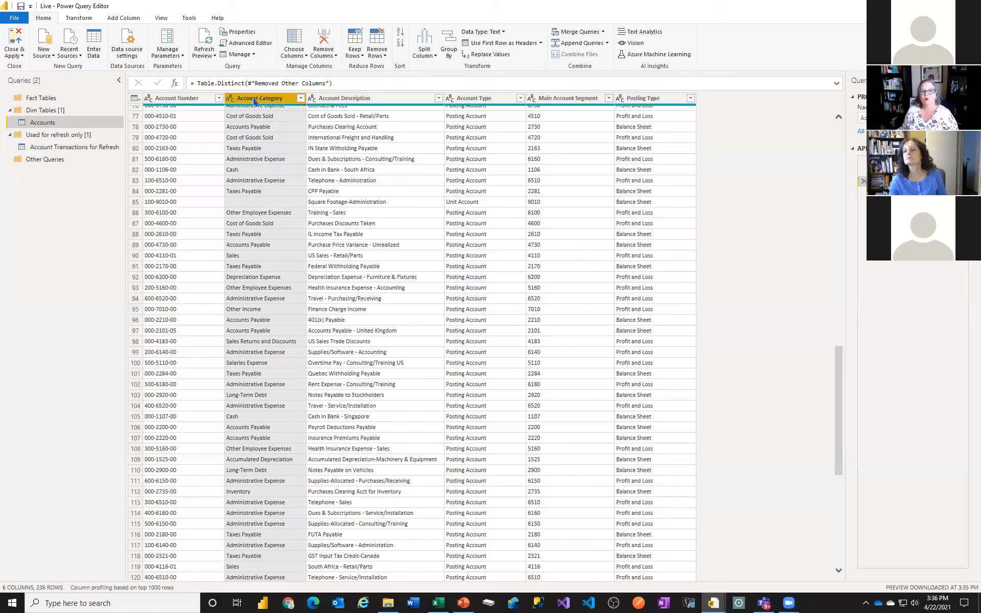
right_click(254, 100)
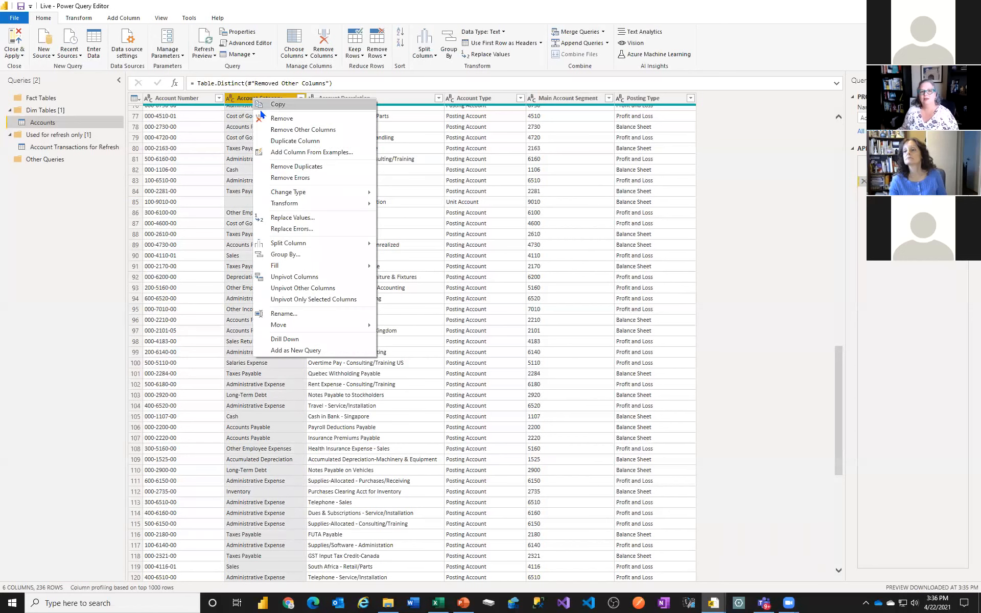
left_click(290, 215)
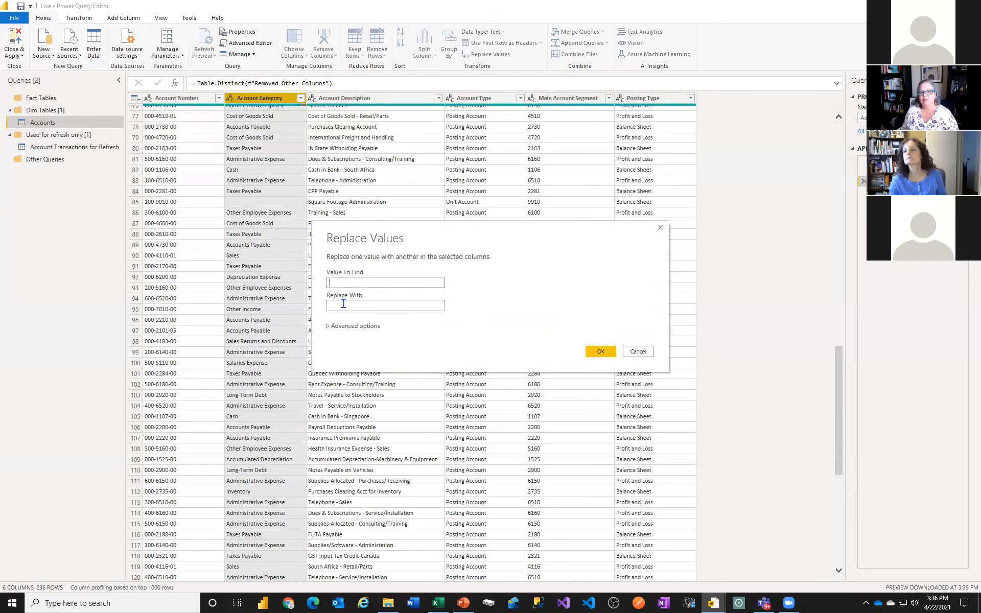
left_click(350, 307)
type("Unit Account")
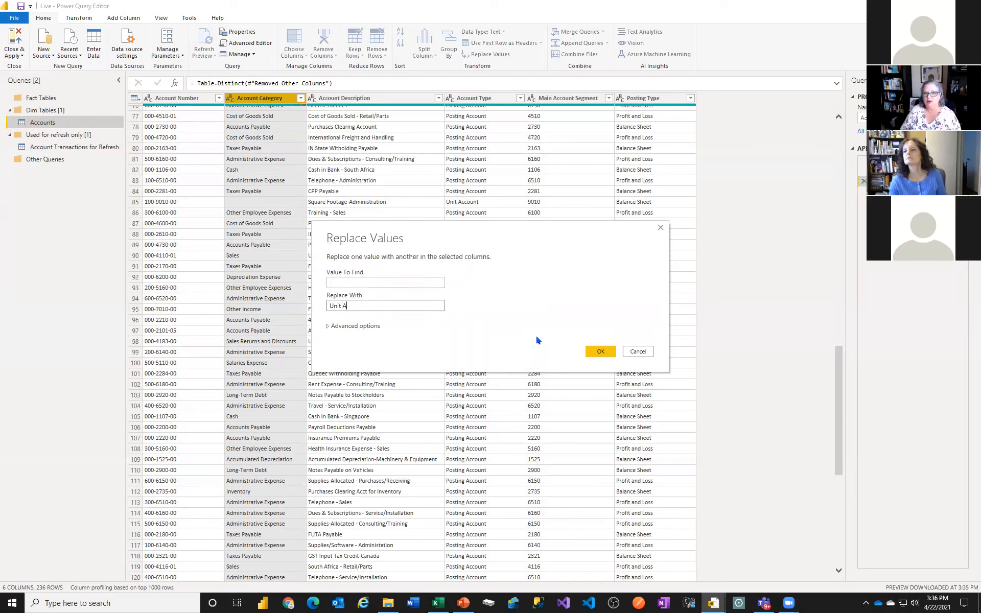
left_click(594, 349)
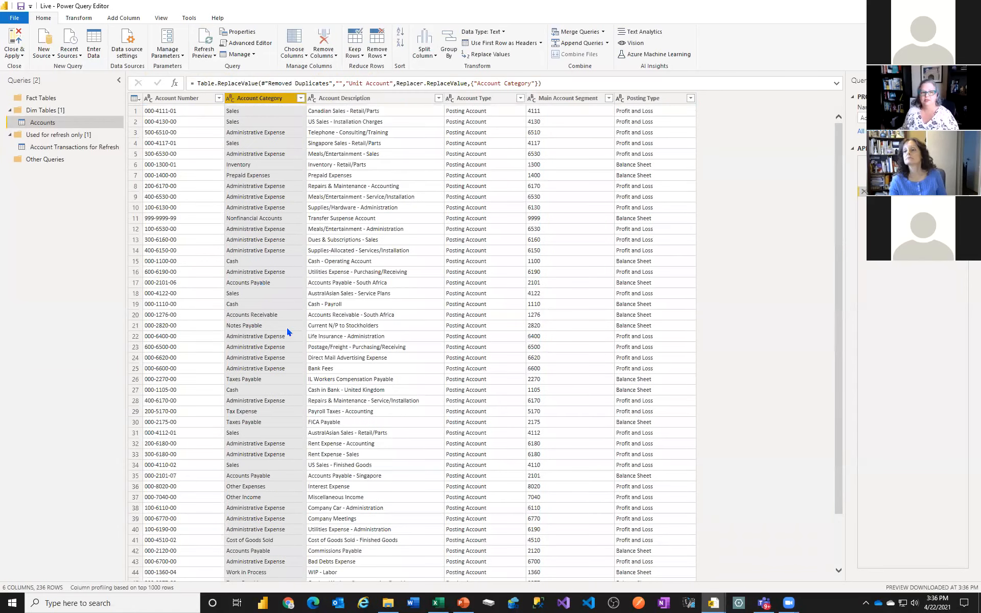
scroll(275, 400, "down", 20)
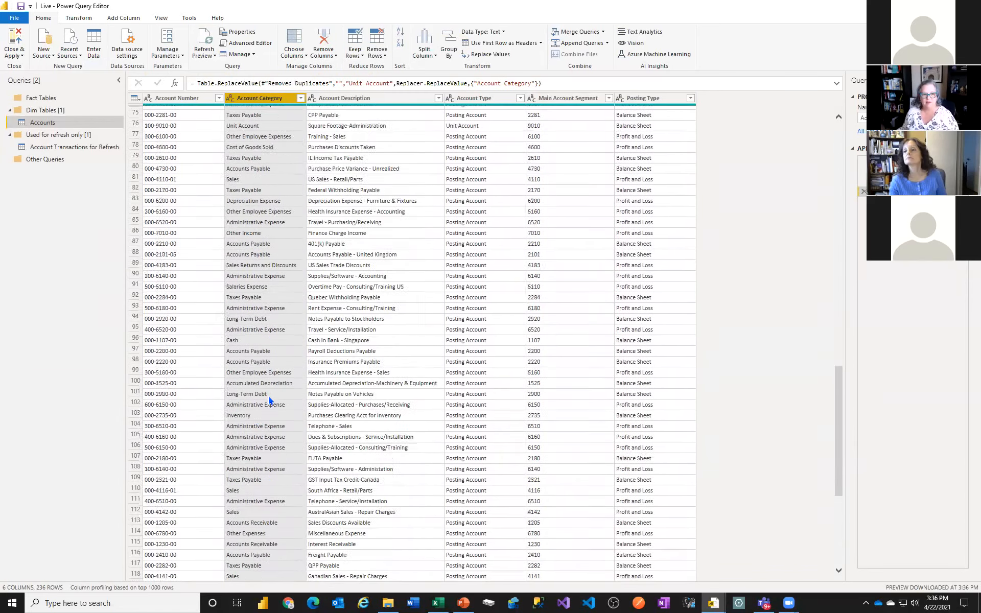
scroll(148, 225, "up", 4)
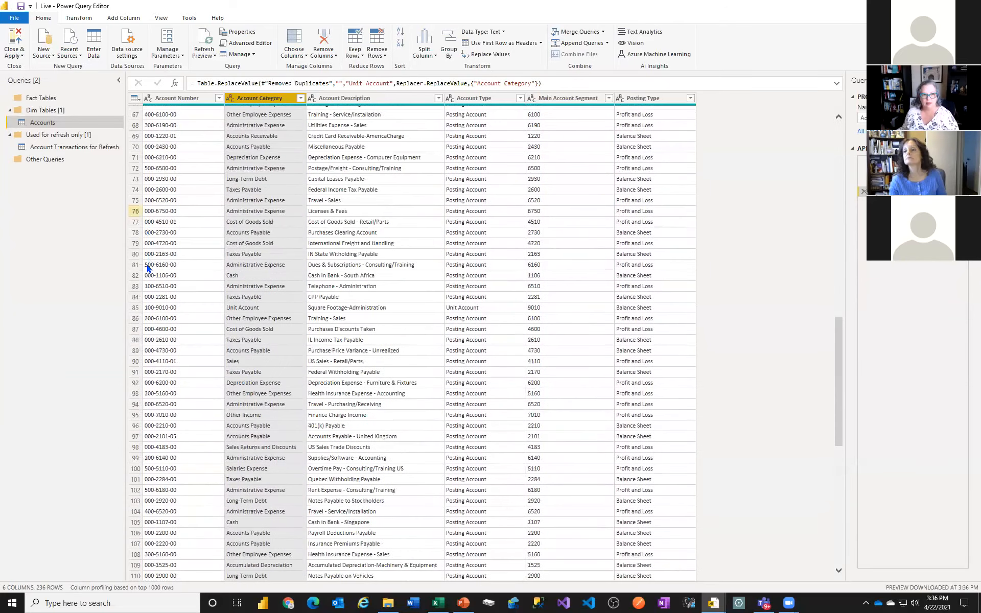
left_click(134, 308)
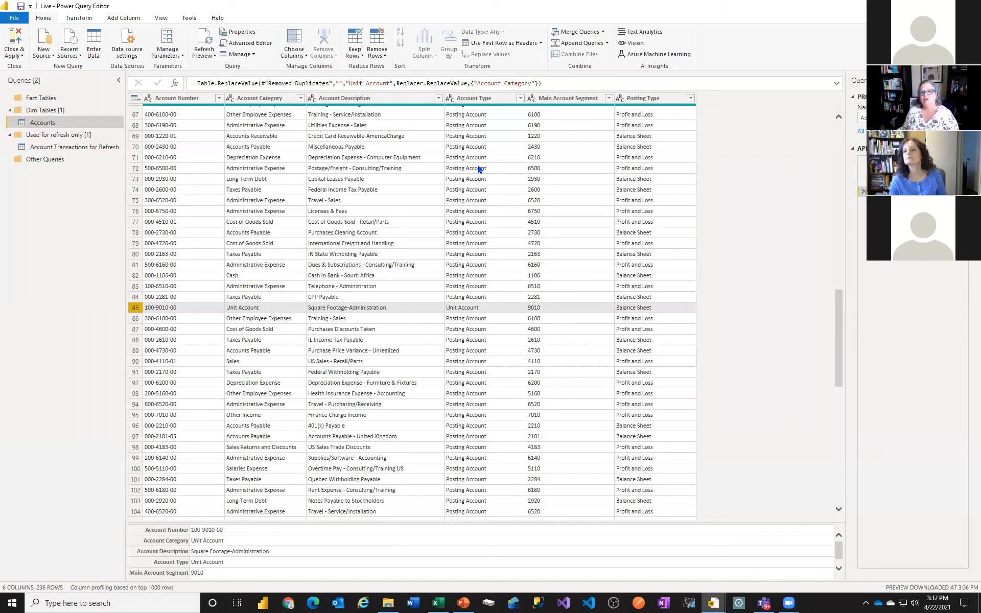
Remove the Account Type column from the Accounts query
left_click(475, 100)
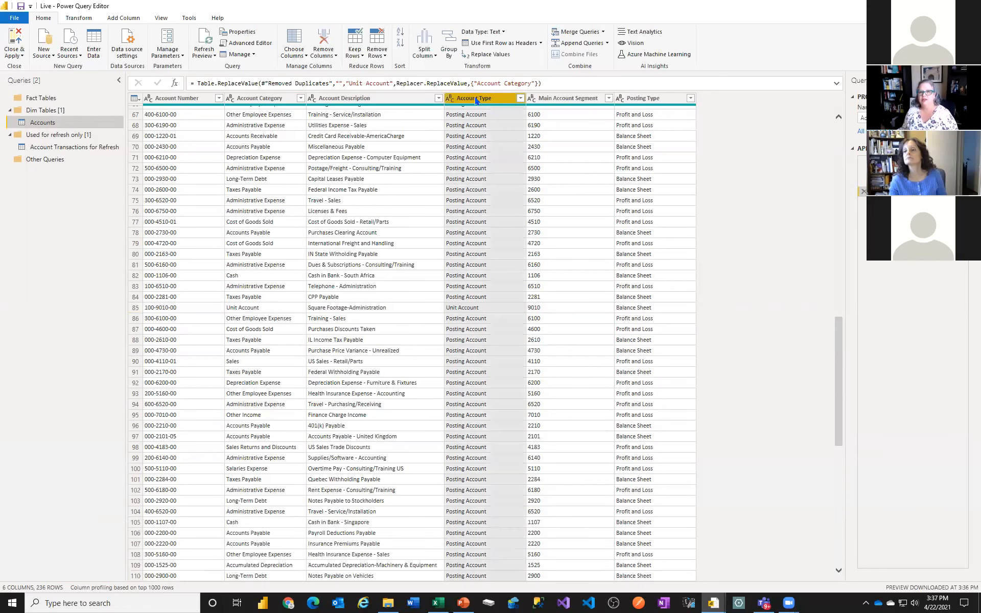
right_click(475, 100)
left_click(488, 119)
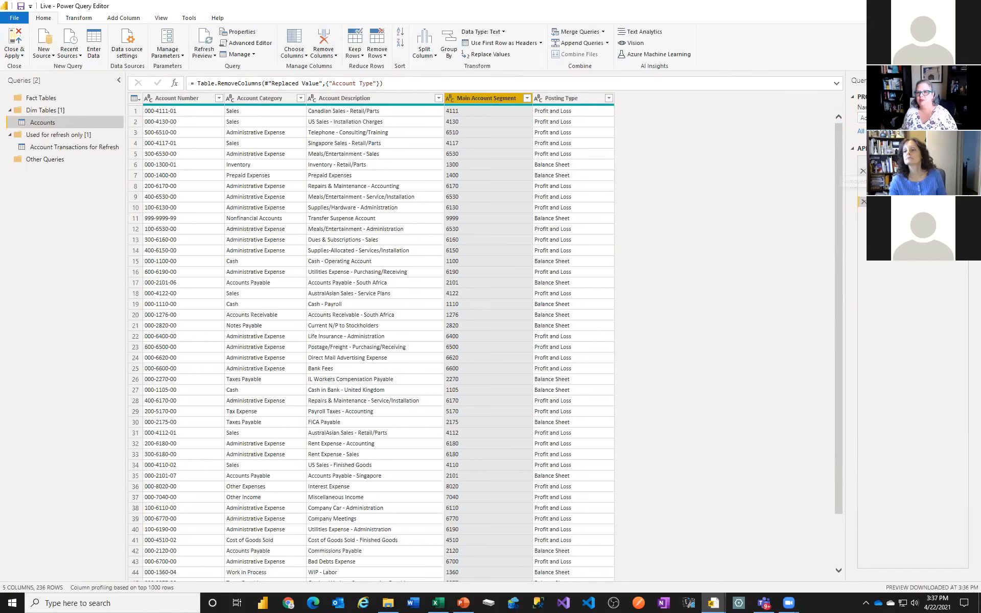
Review the column selection in the Removed Other Columns step's settings and close it without changes
left_click(862, 173)
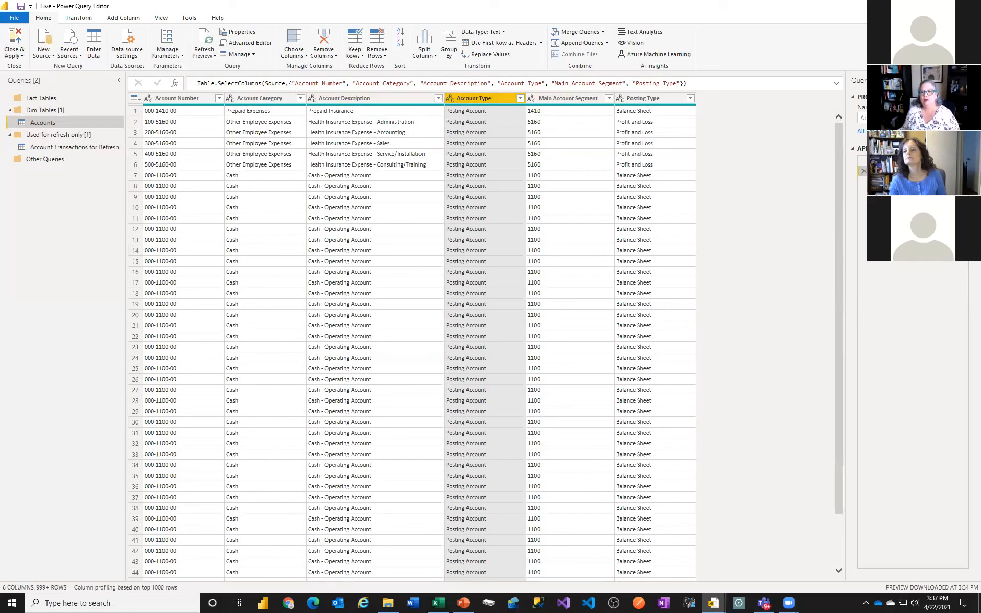
left_click(963, 172)
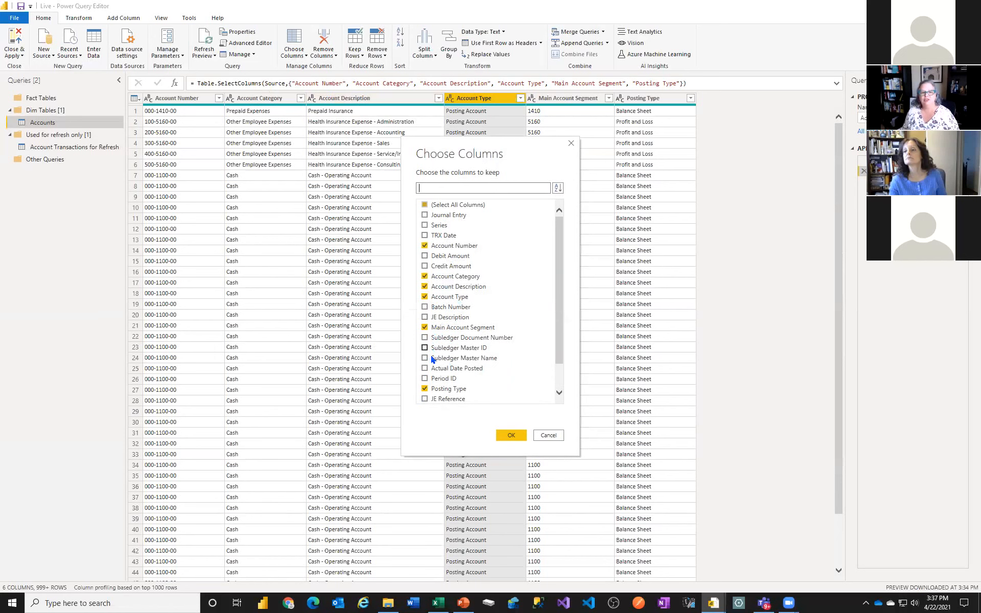
key("Escape")
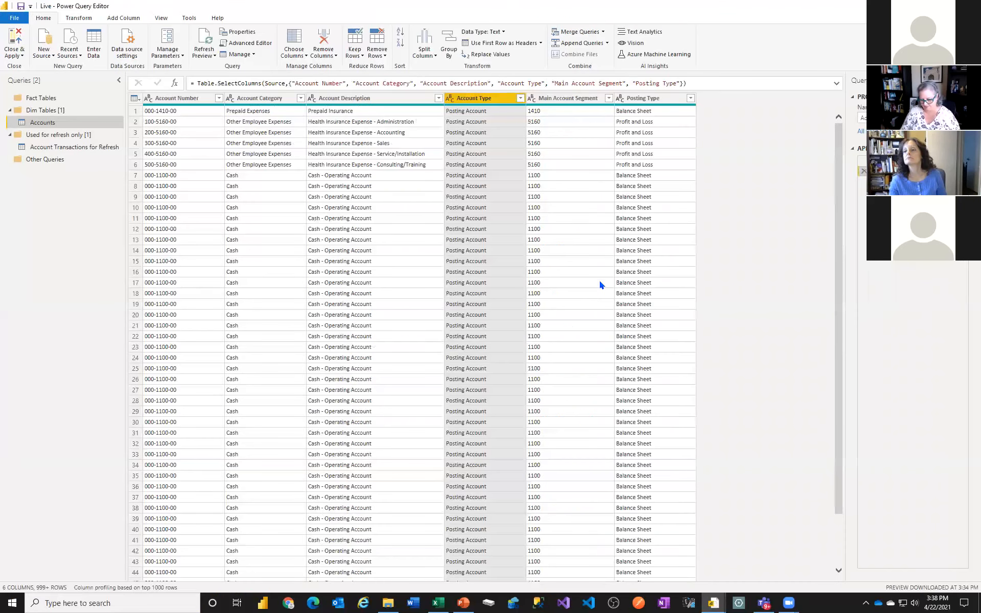
Delete the applied step that removes Account Type and exclude that column with Choose Columns instead
left_click(858, 205)
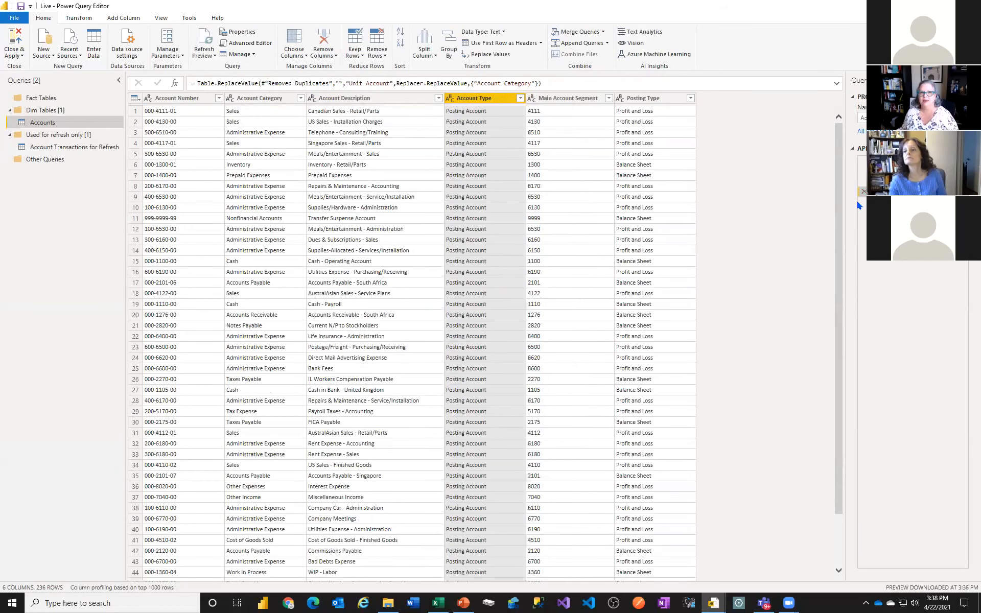
left_click(296, 29)
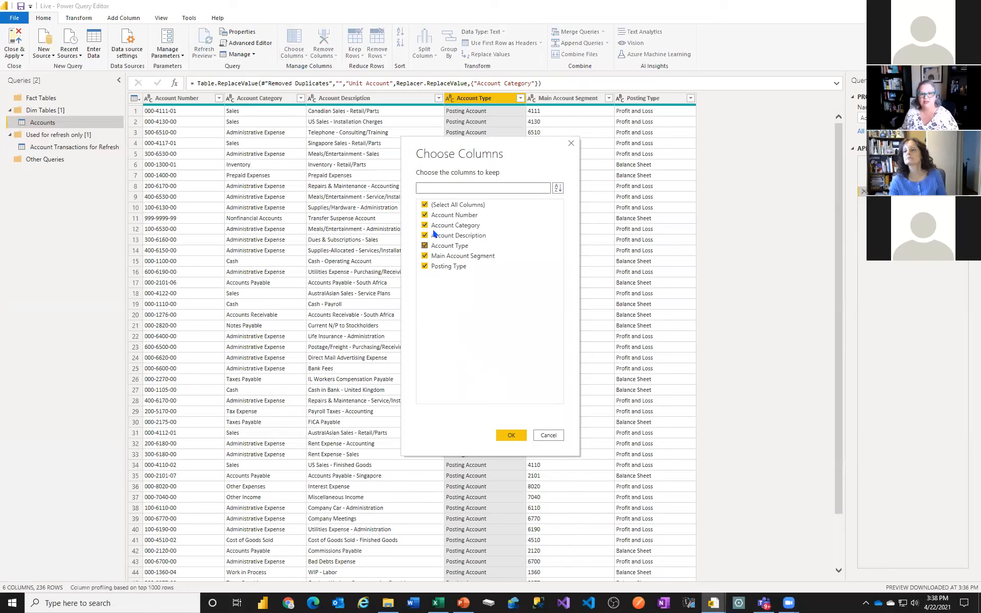
left_click(424, 246)
left_click(513, 434)
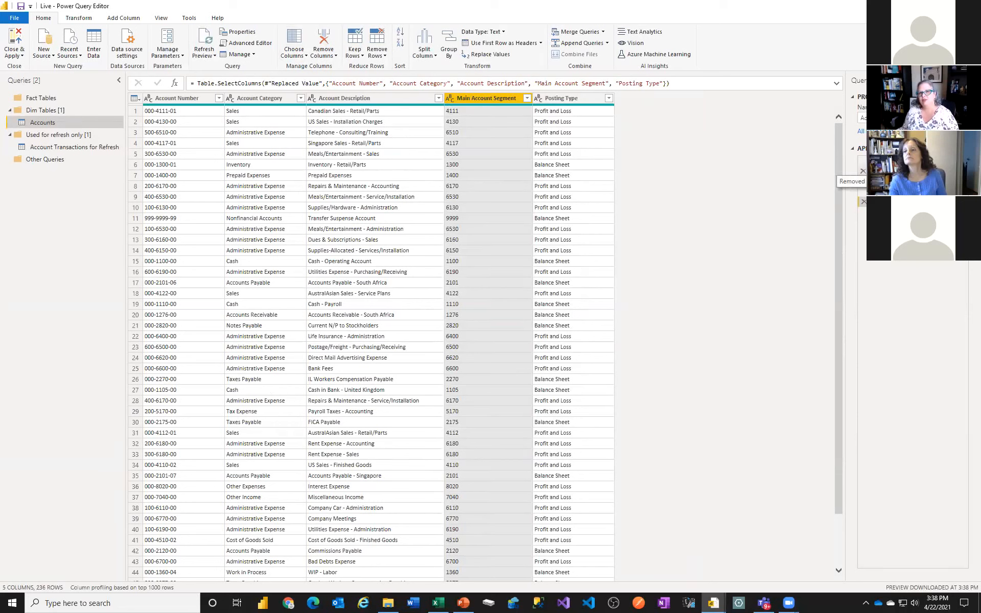
Add the Voided column to the columns kept in the Accounts query's first Removed Other Columns step
left_click(962, 172)
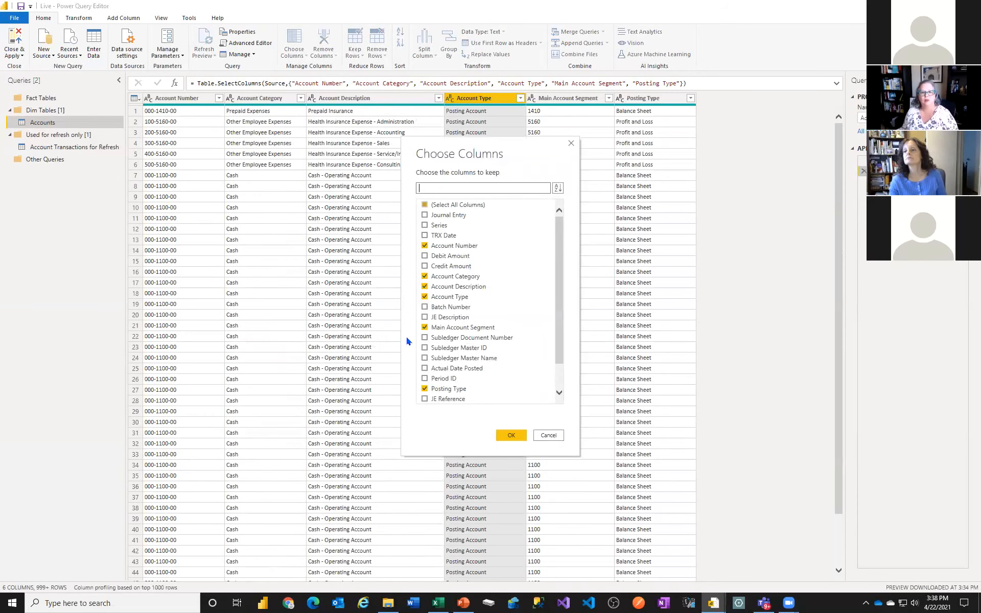
scroll(458, 331, "down", 1)
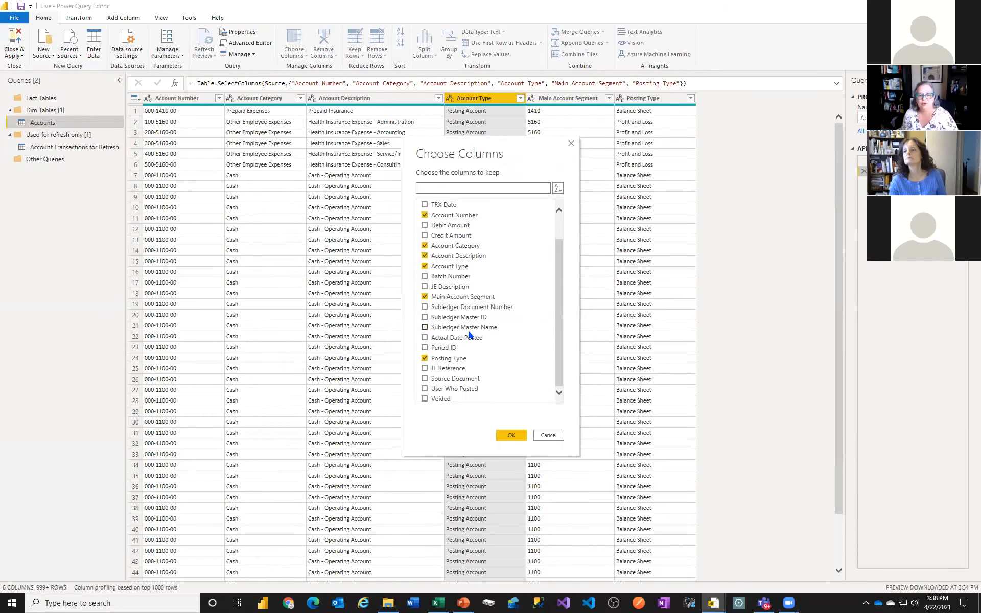
left_click(431, 400)
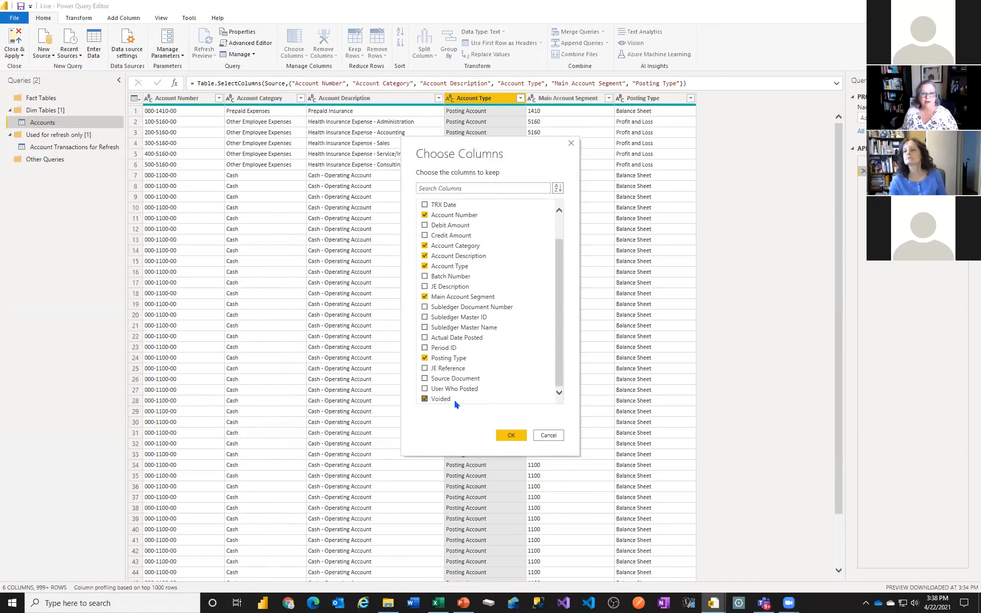
left_click(509, 436)
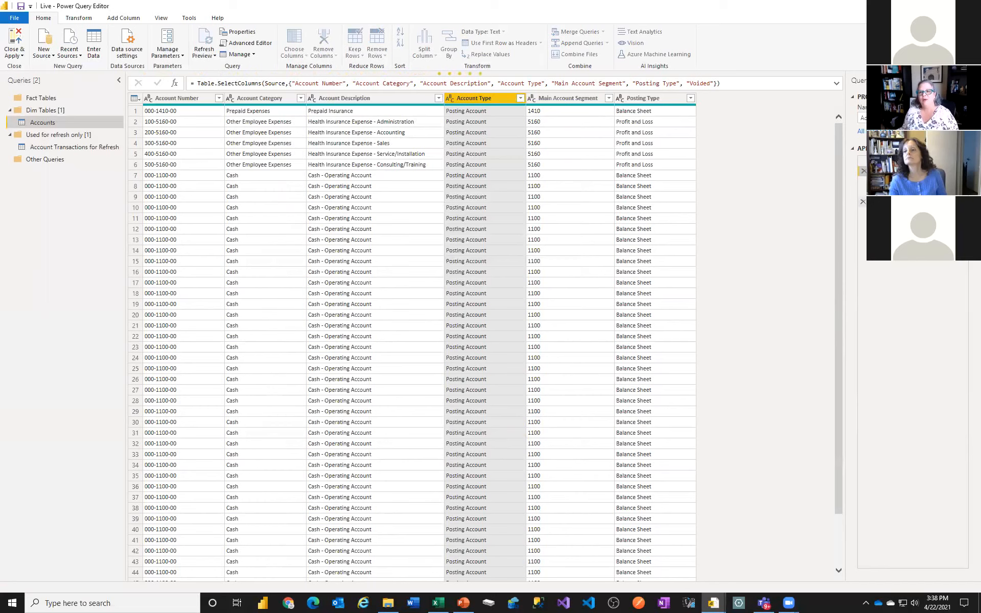
Review the column selection in the last column-choosing step's settings and close it without changes
left_click(895, 202)
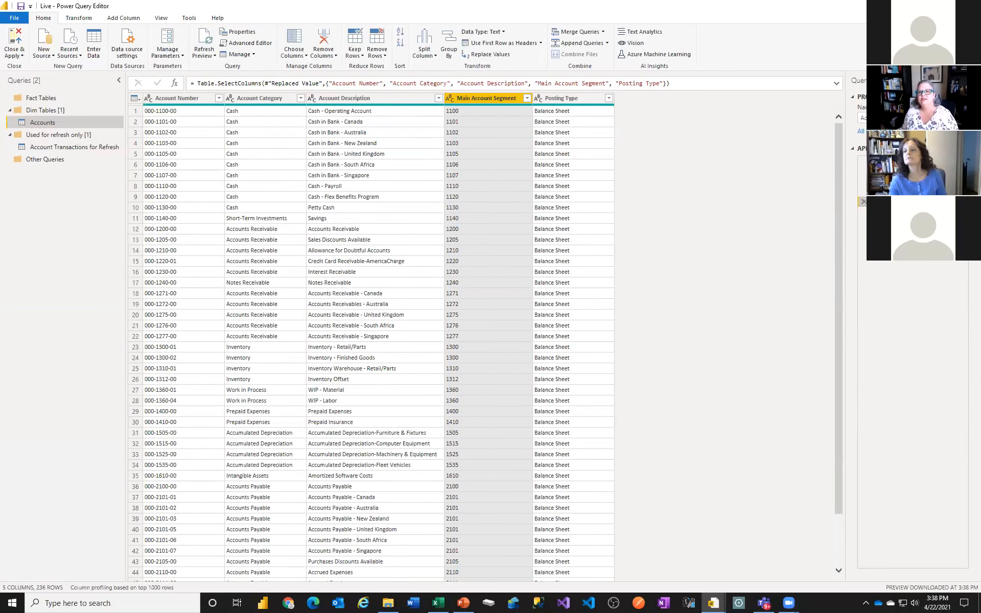
left_click(962, 202)
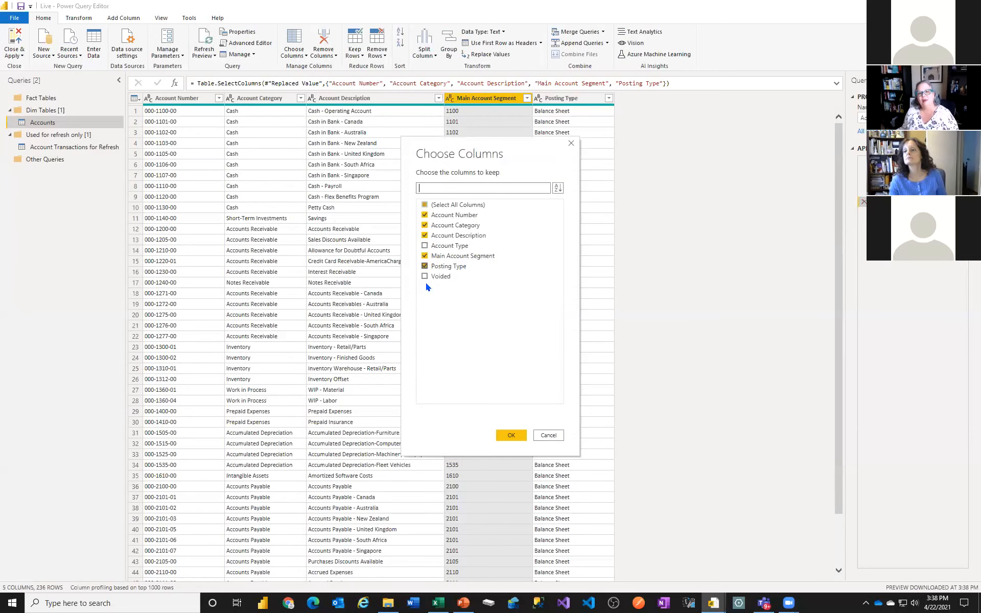
left_click(559, 435)
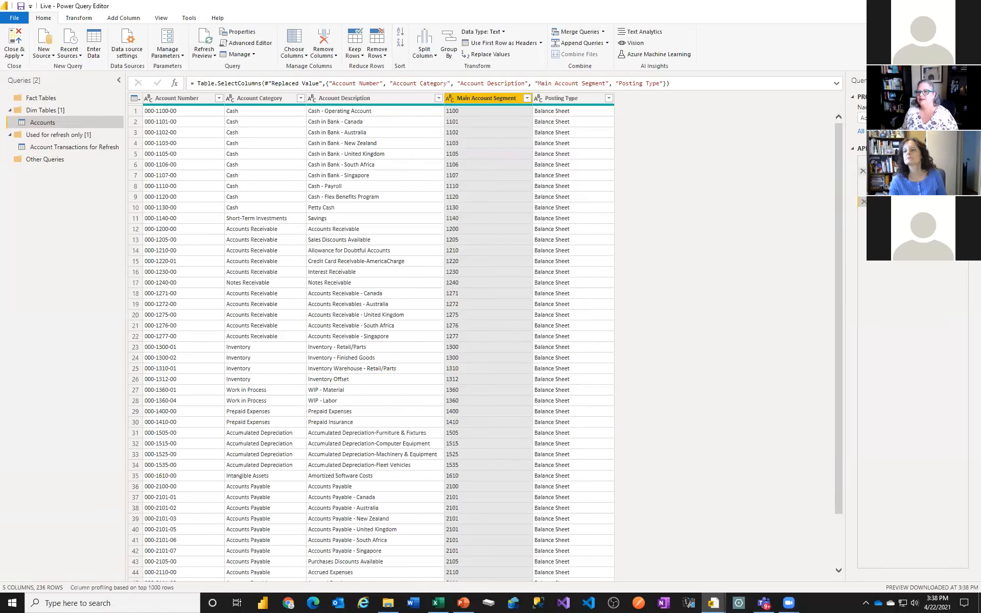
Exclude the Voided column again from the columns kept in the first Removed Other Columns step
left_click(894, 171)
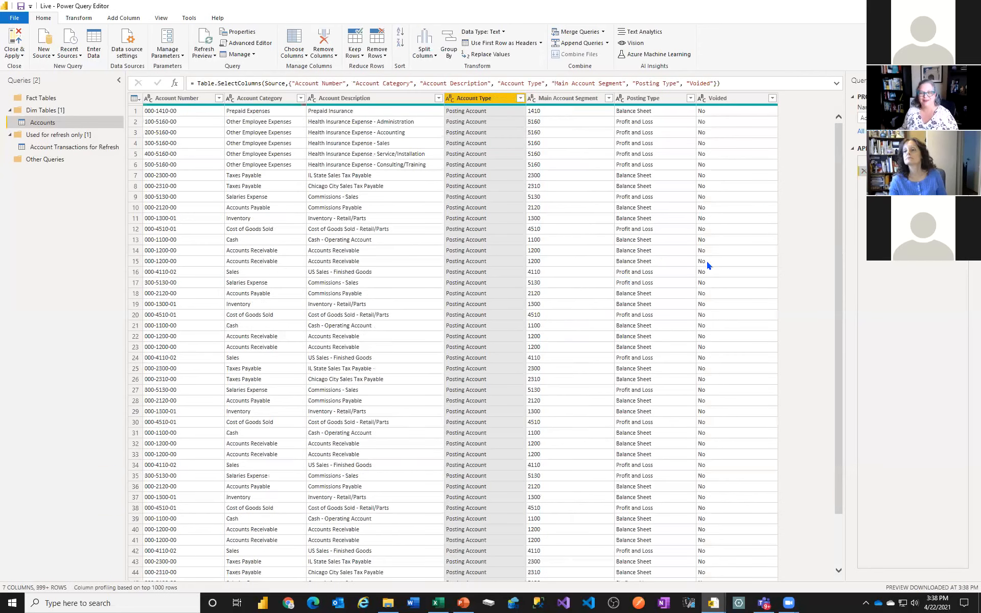
left_click(961, 171)
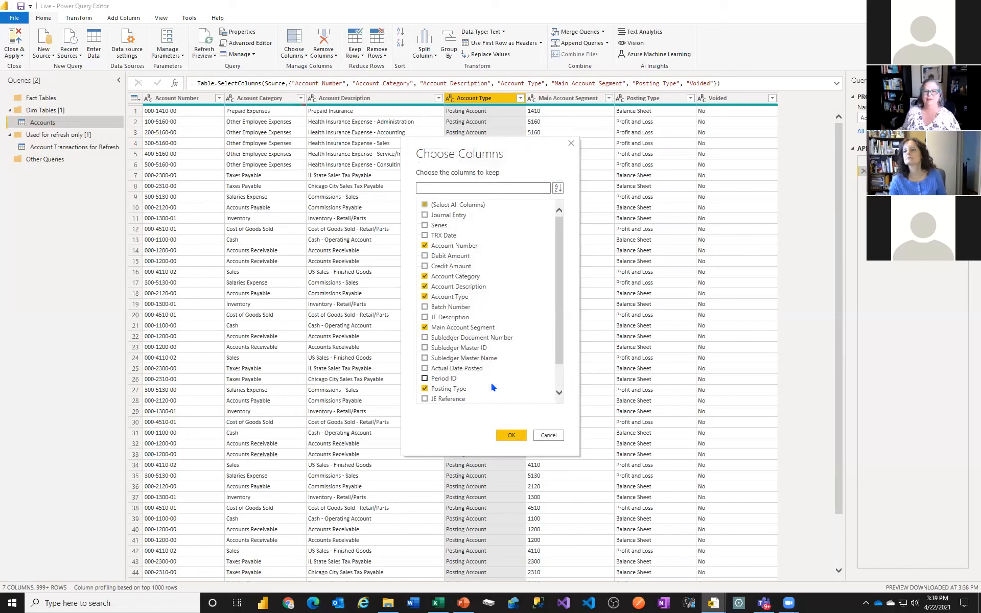
scroll(495, 370, "down", 1)
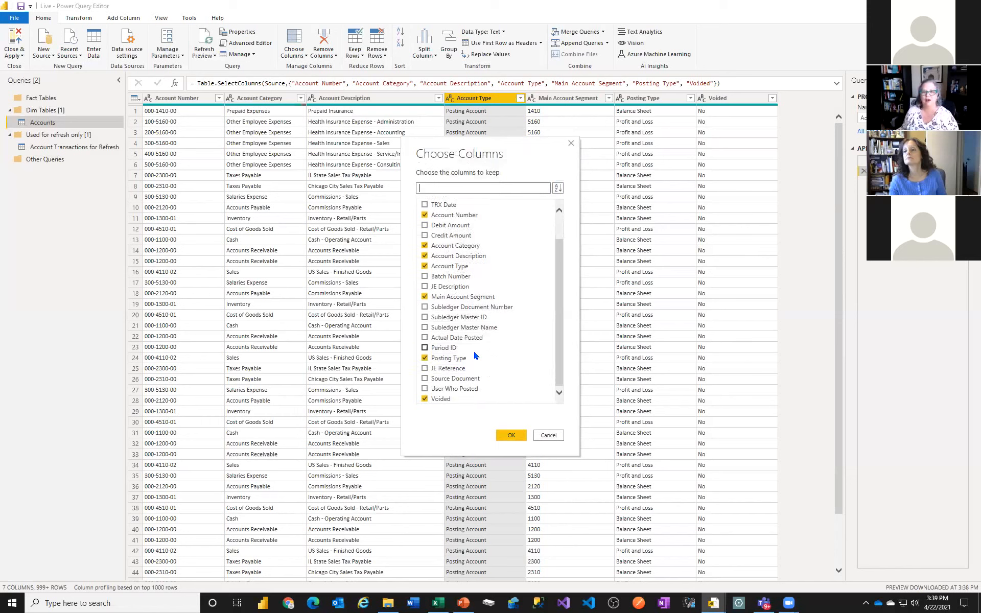
left_click(509, 435)
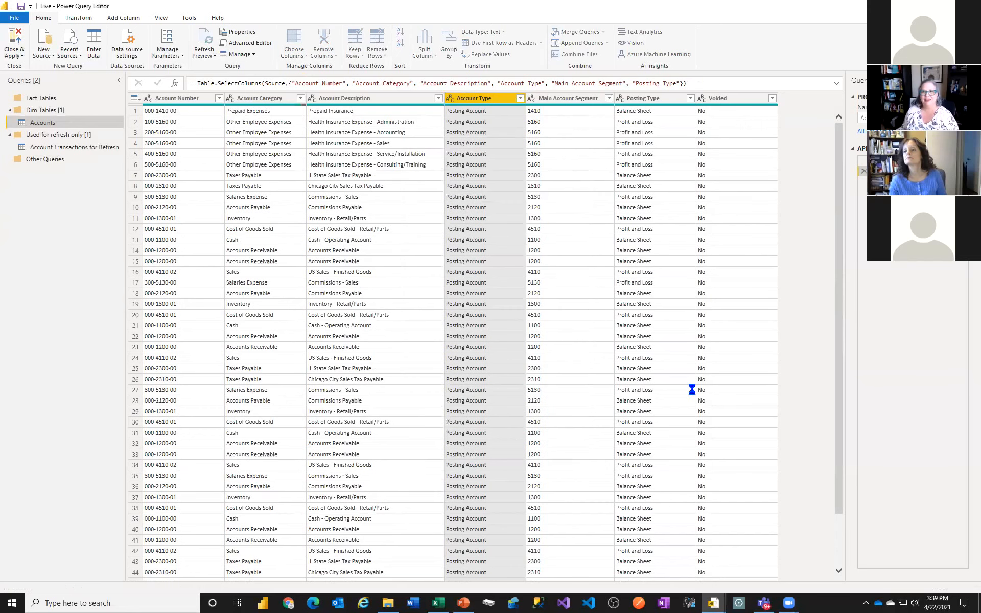
Delete the last column-choosing step and remove the Account Type column from the Accounts query directly
left_click(862, 201)
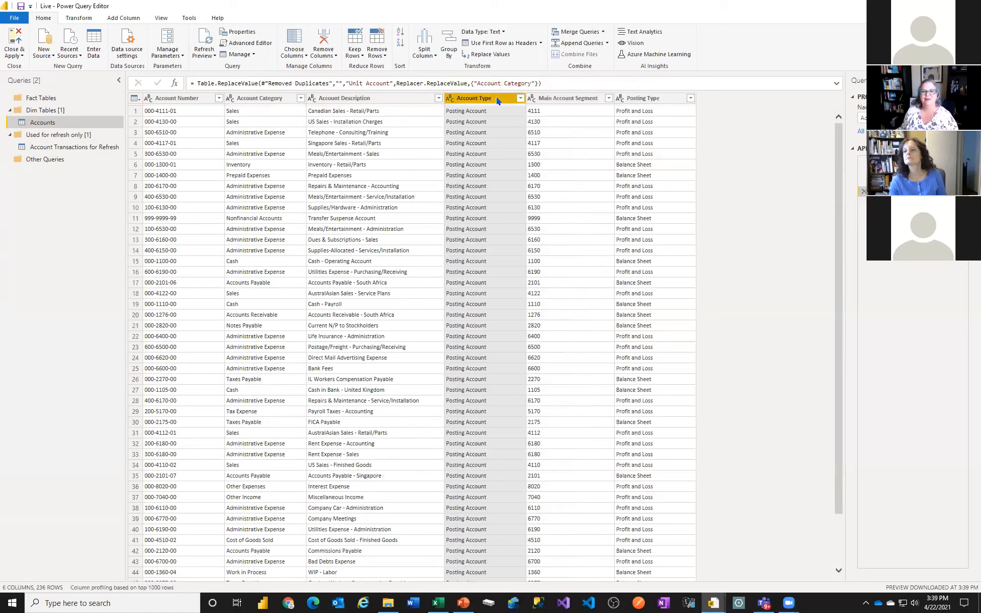
right_click(485, 97)
left_click(516, 119)
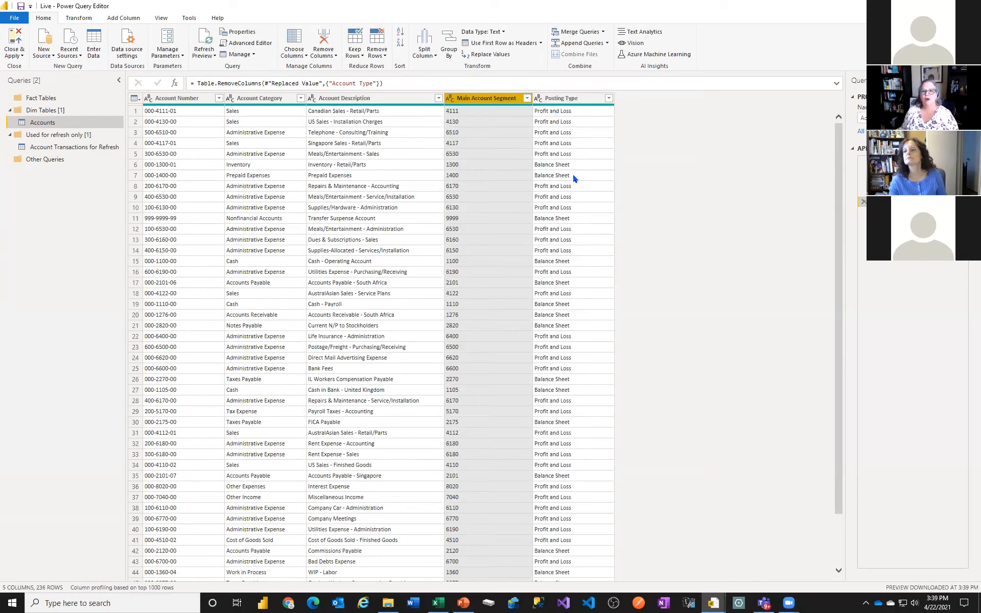
Start a new conditional column in the Accounts query and name it Account Type
left_click(566, 100, "ctrl")
left_click(131, 20)
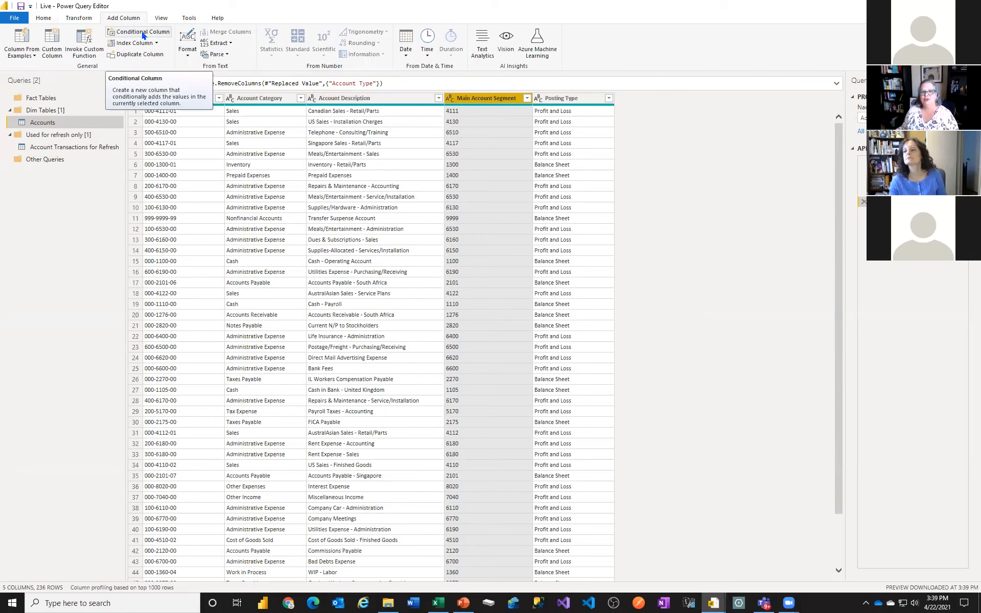
left_click(143, 33)
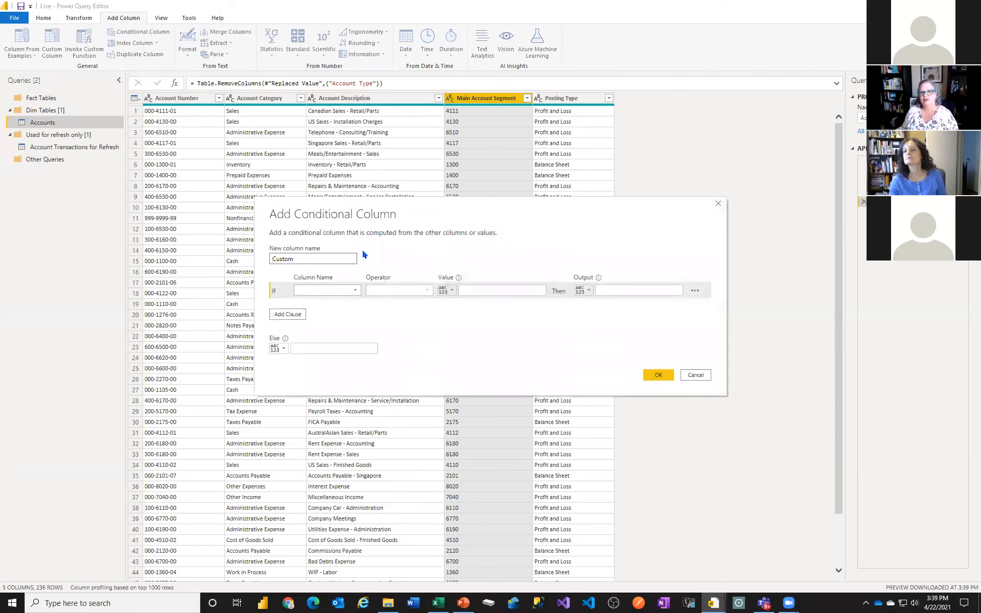
left_click_drag(311, 256, 259, 250)
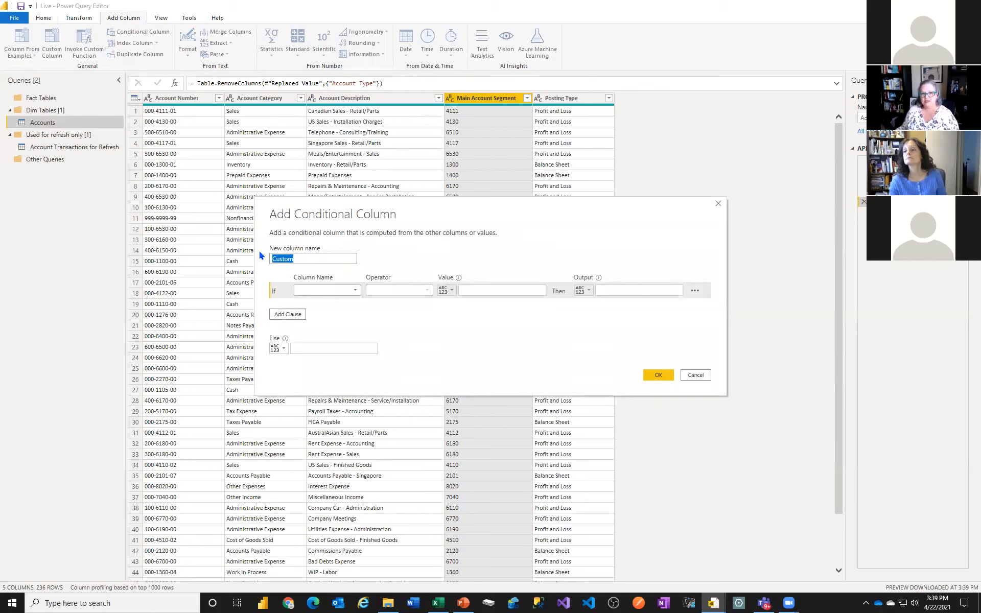
type("Account Type")
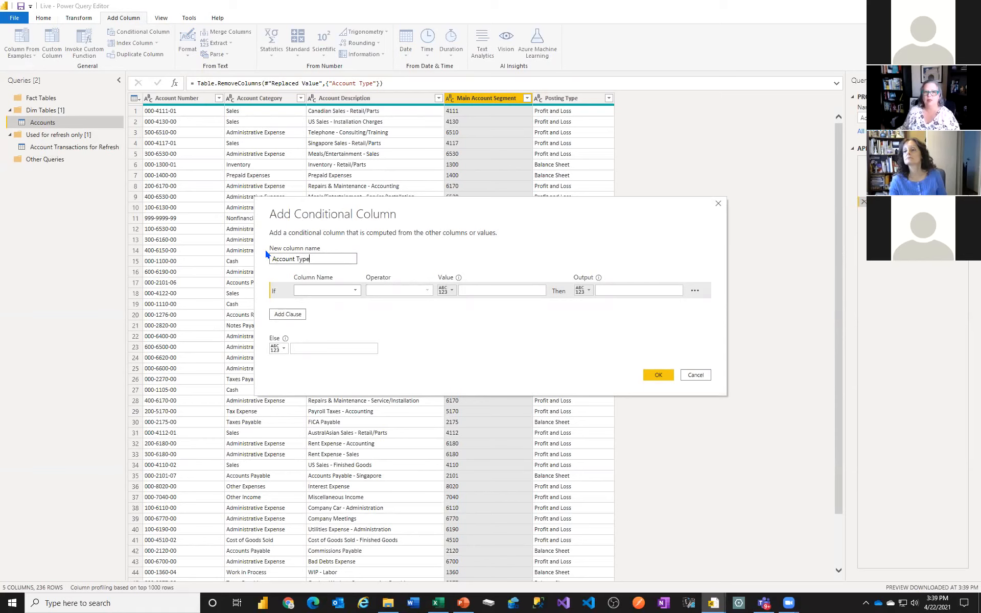
Define the first condition so that Account Category does not contain Unit outputs Unit Accounts
left_click(343, 289)
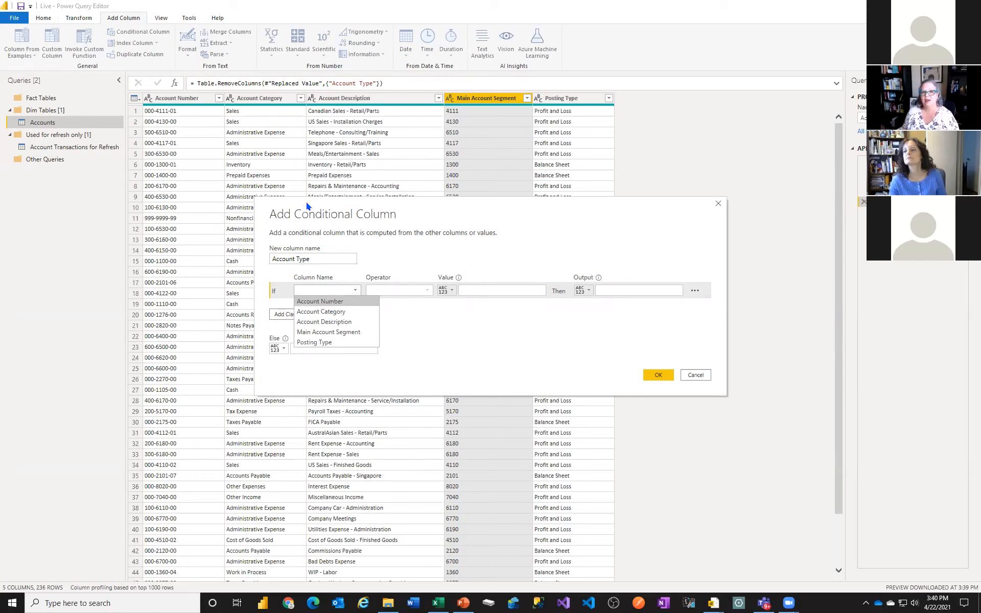
left_click(327, 311)
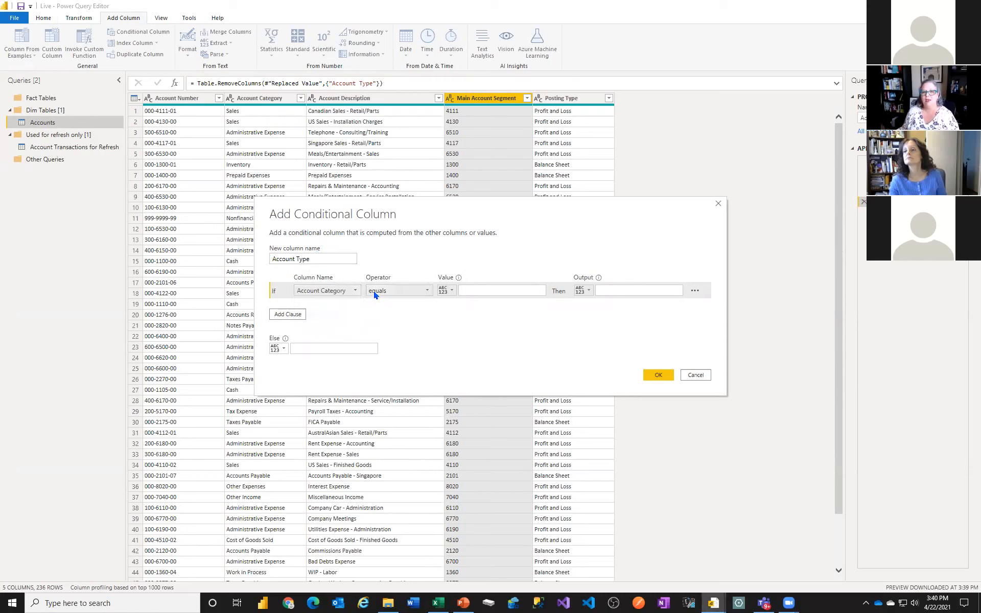
left_click(405, 292)
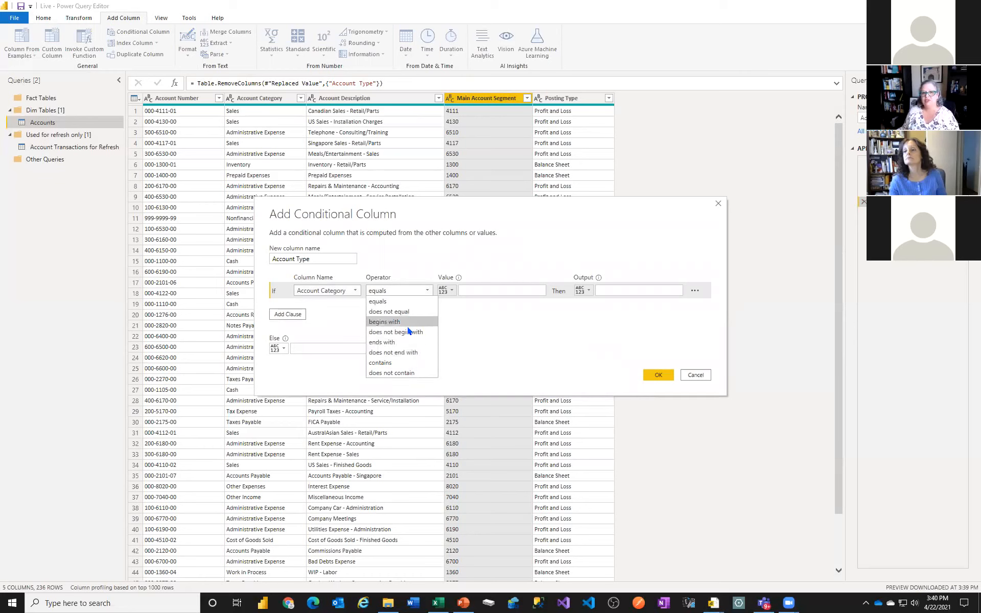
left_click(403, 373)
left_click(478, 289)
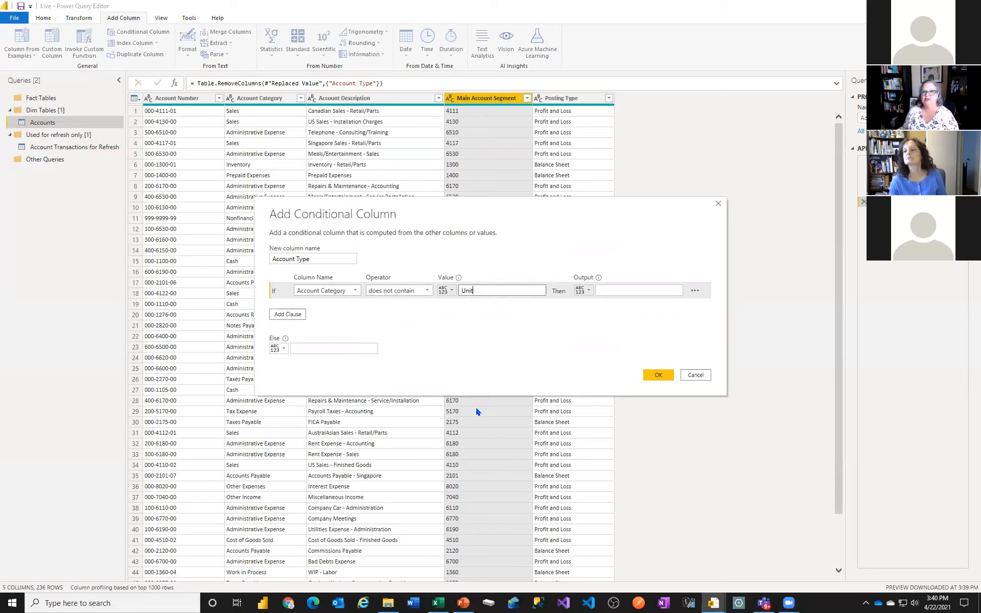
left_click(607, 289)
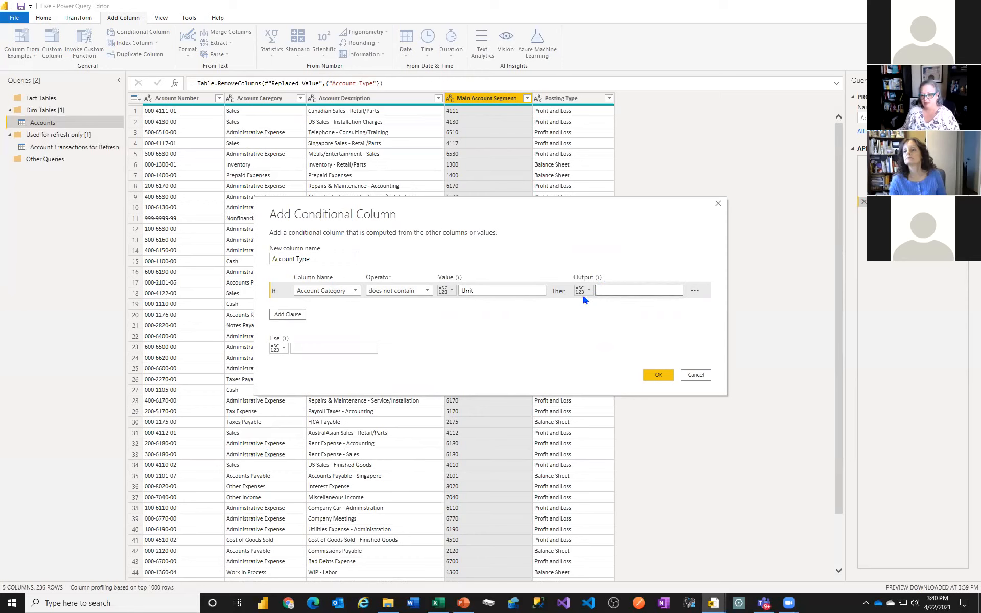
type("Unit Accounts")
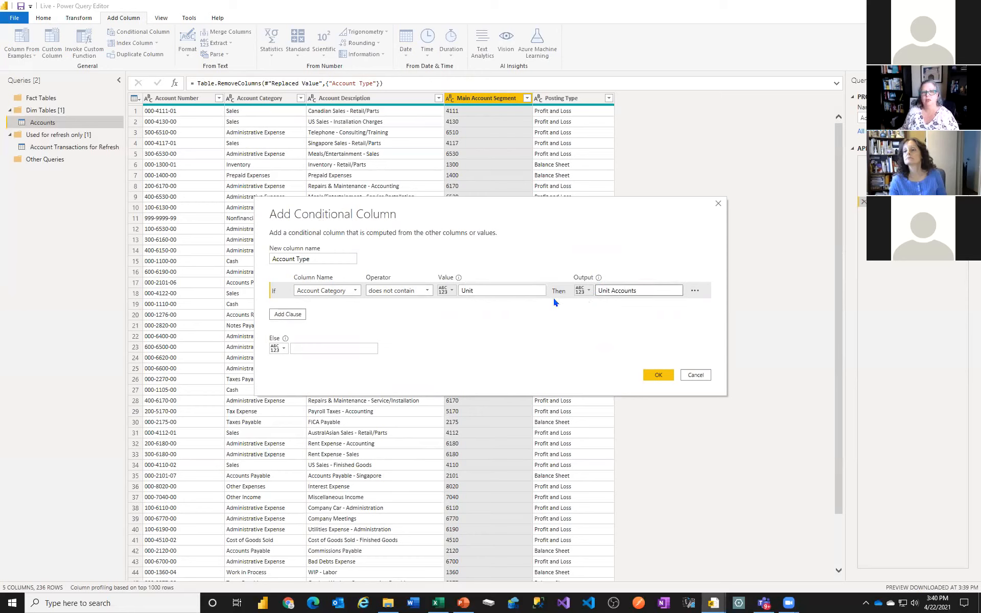
Add a second clause that outputs Assets when Main Account Segment begins with 1
left_click(288, 314)
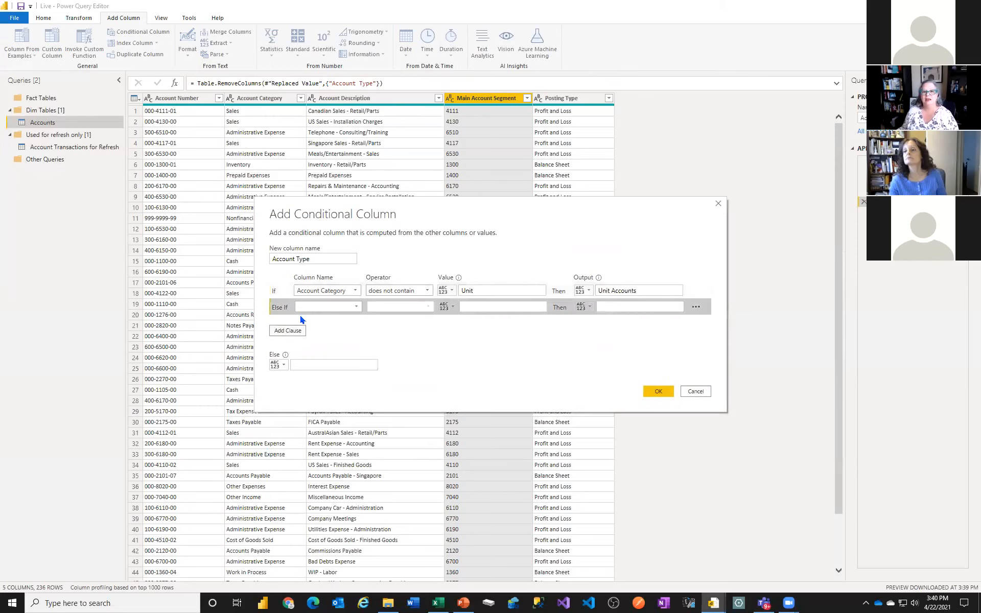
left_click(355, 307)
left_click(344, 348)
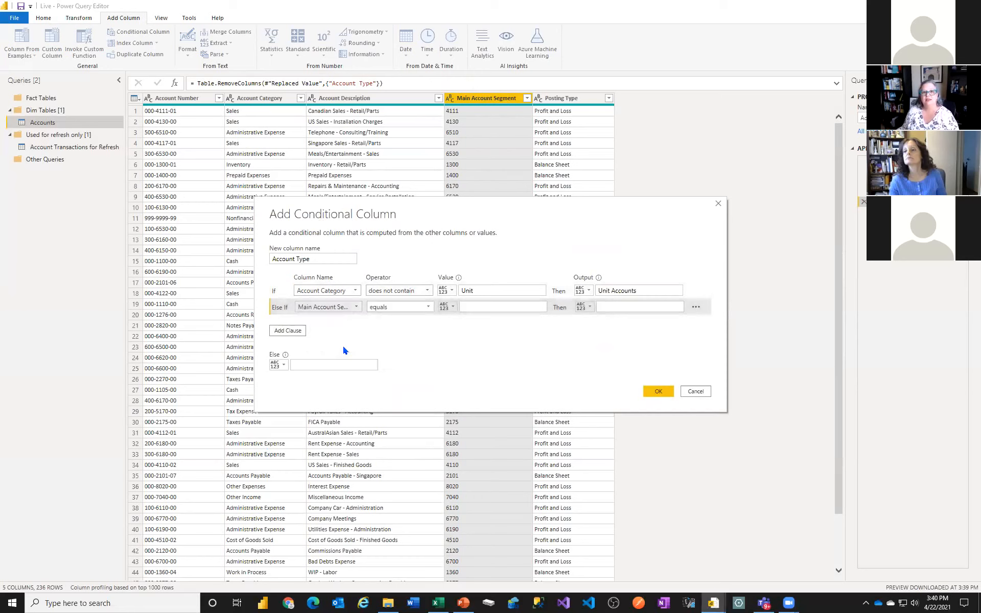
left_click(404, 307)
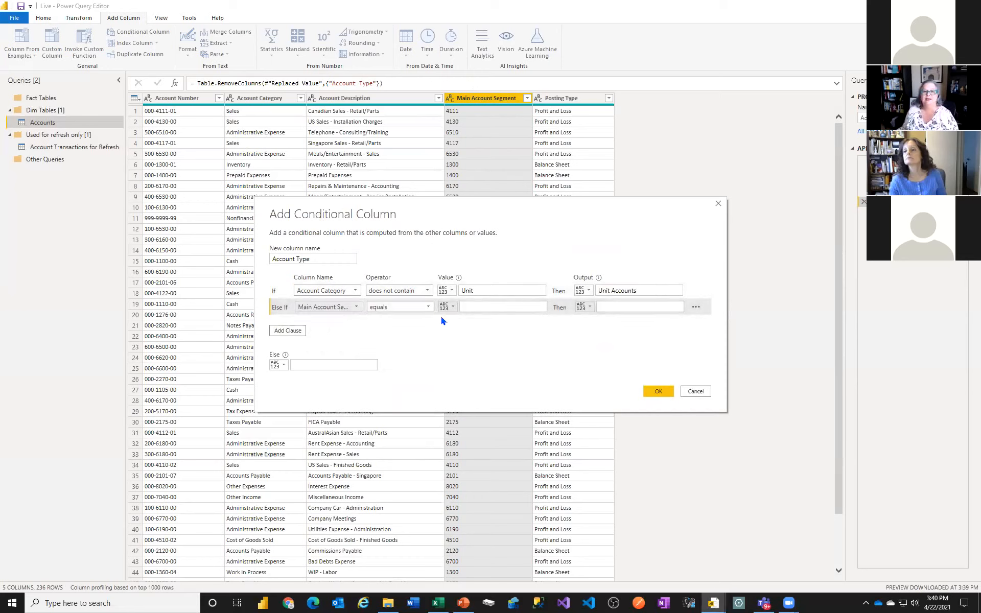
left_click(399, 308)
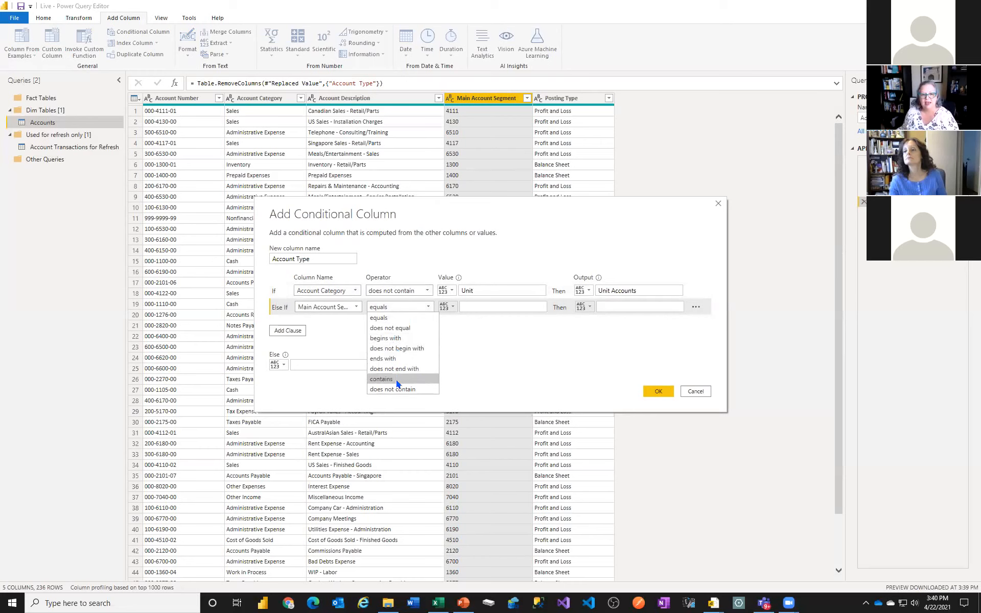
left_click(401, 339)
left_click(475, 307)
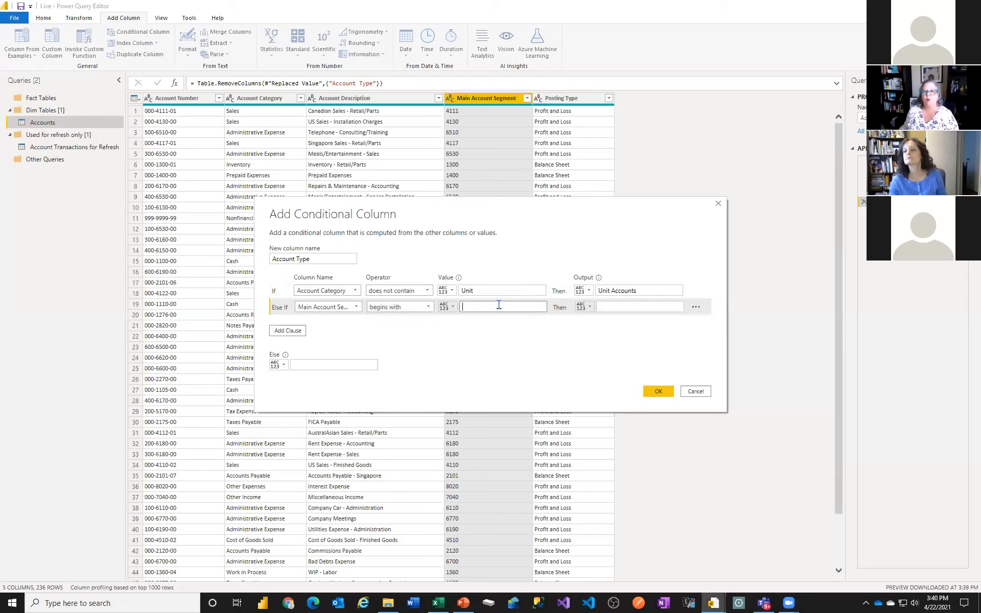
type("1")
left_click(610, 306)
type("Assets")
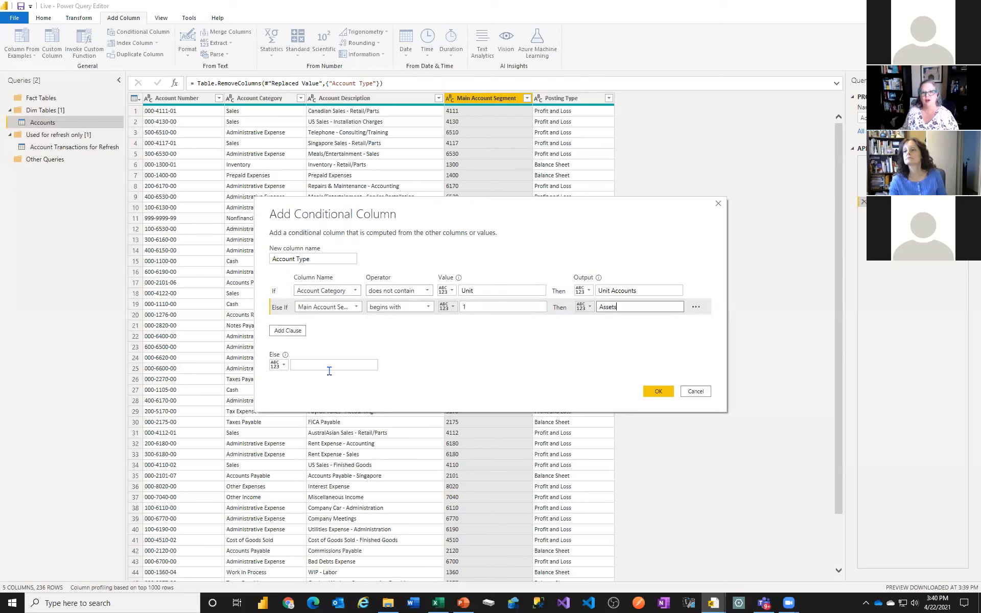
Add a third clause that outputs Liabilities & Equity when Main Account Segment begins with 2
left_click(288, 332)
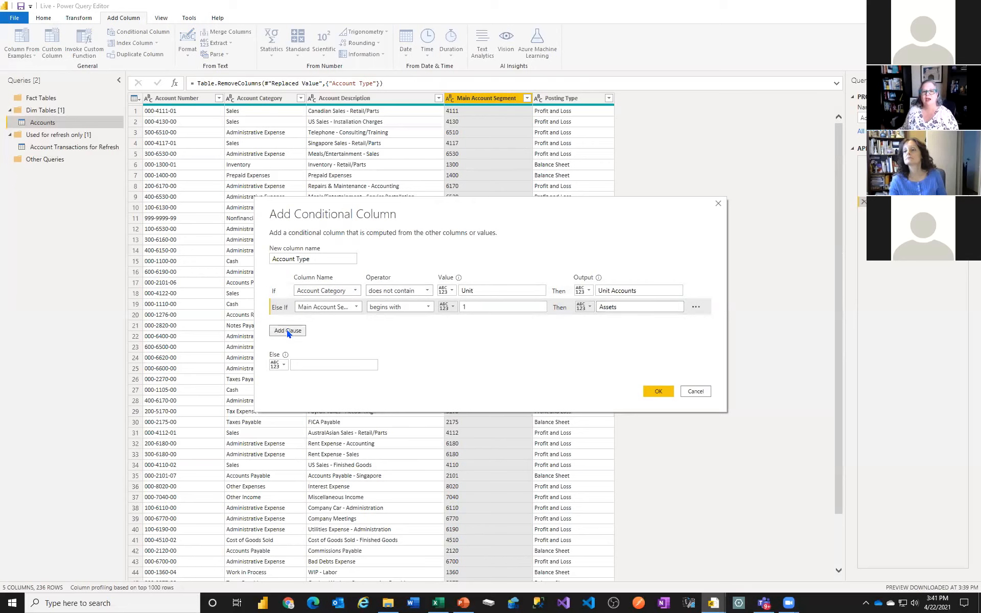
left_click(353, 321)
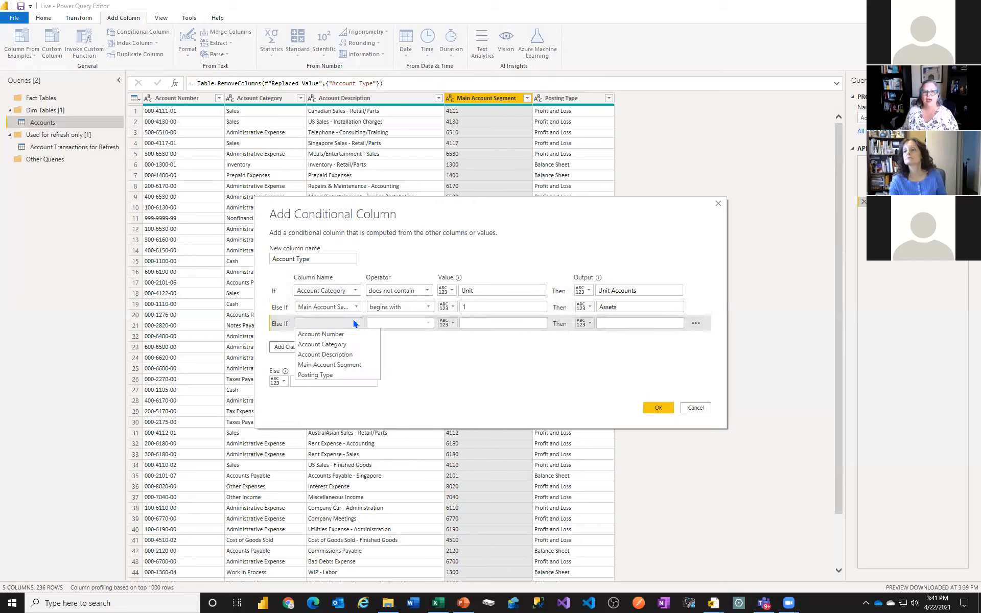
left_click(321, 364)
left_click(412, 323)
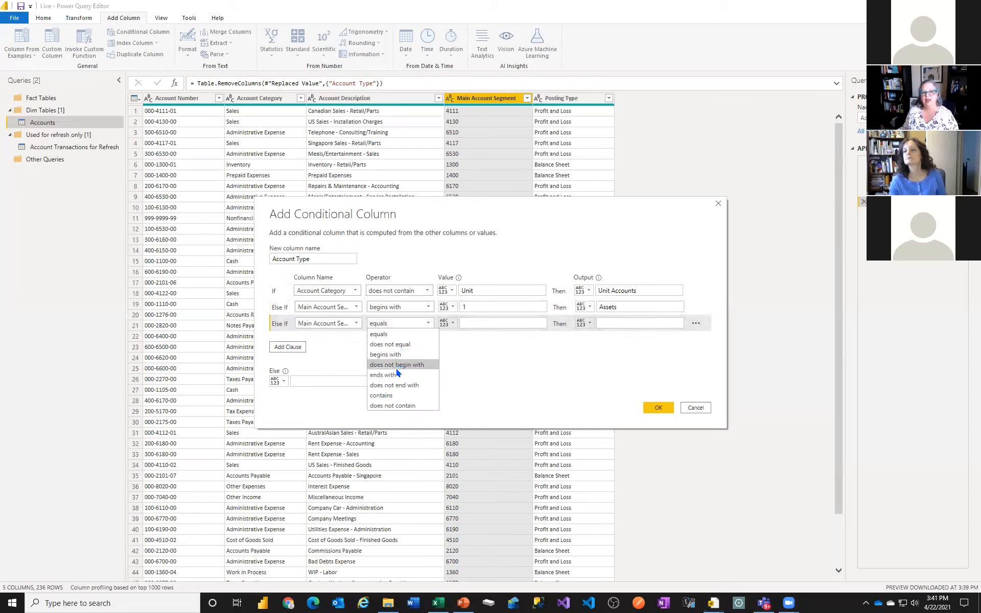
left_click(398, 356)
left_click(467, 324)
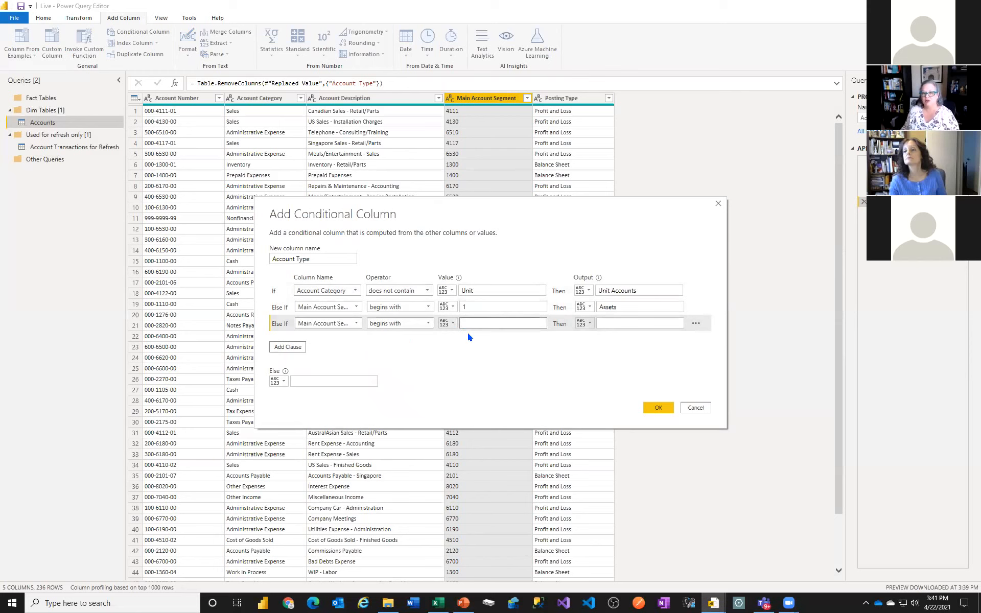
type("2")
key("Tab")
type("Li")
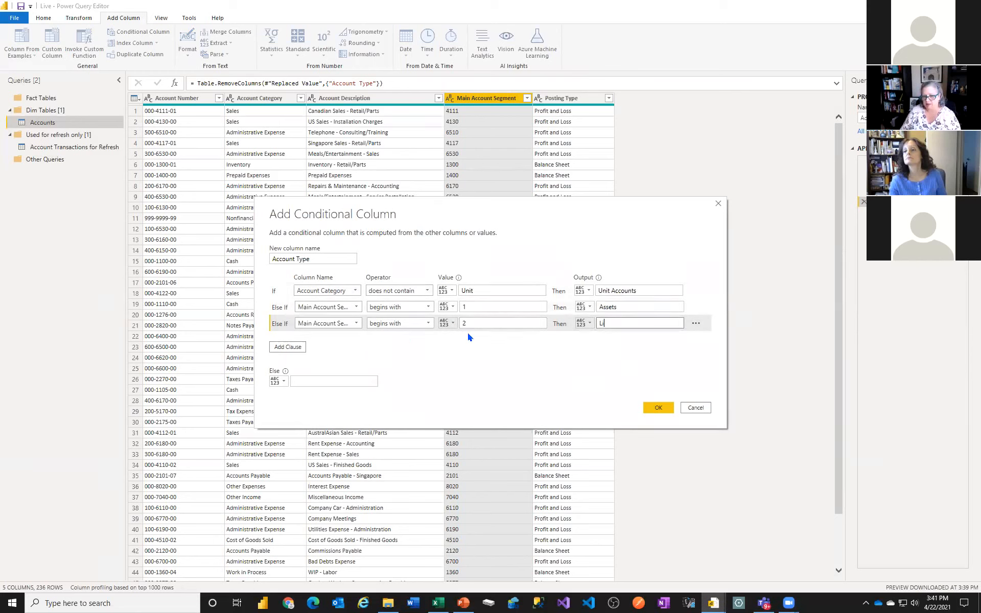
type("abilities & Equity")
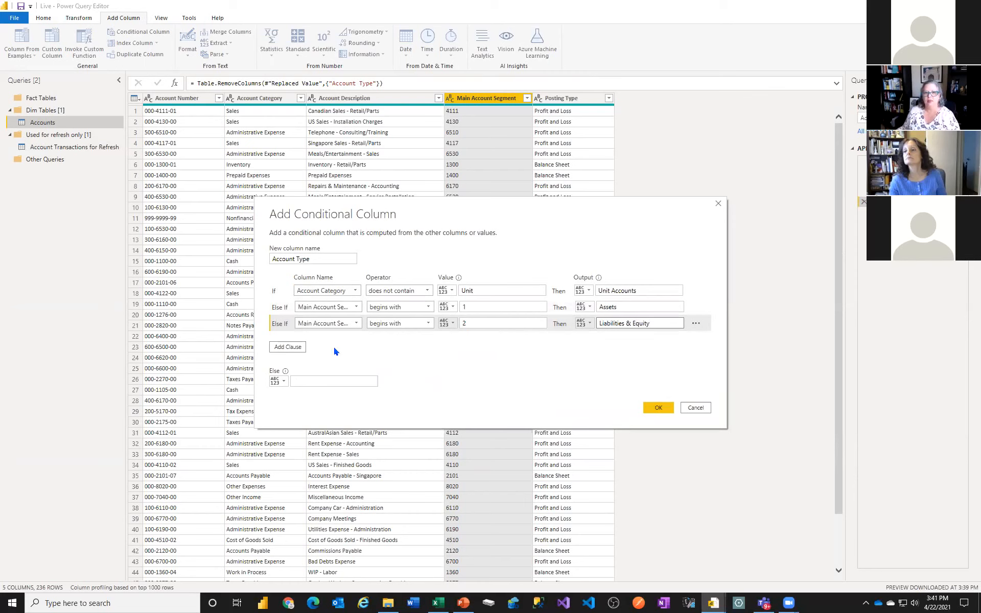
Add another Else If clause that tests Main Account Segment with the begins with operator
left_click(288, 347)
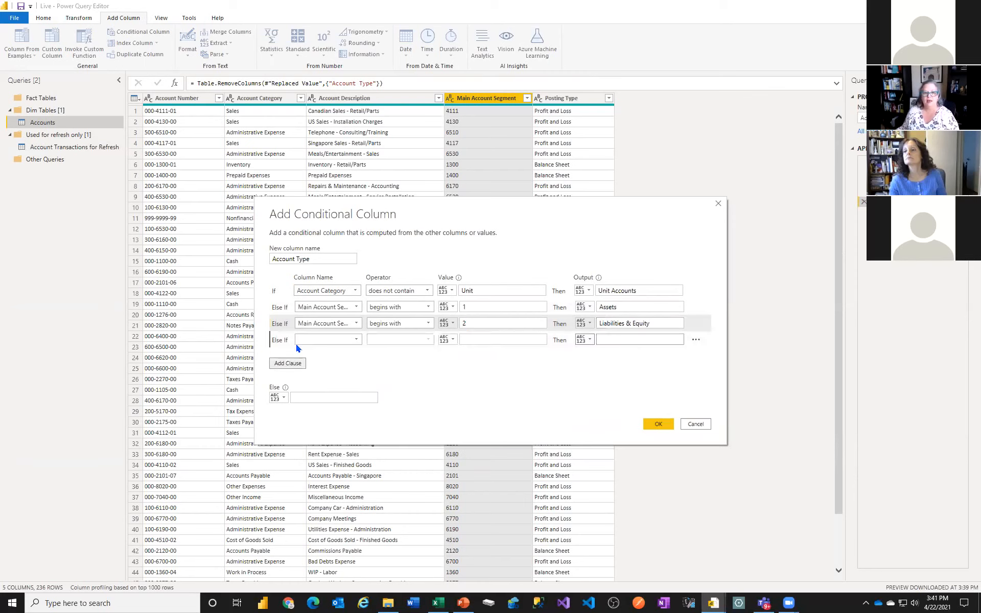
left_click(329, 339)
left_click(341, 381)
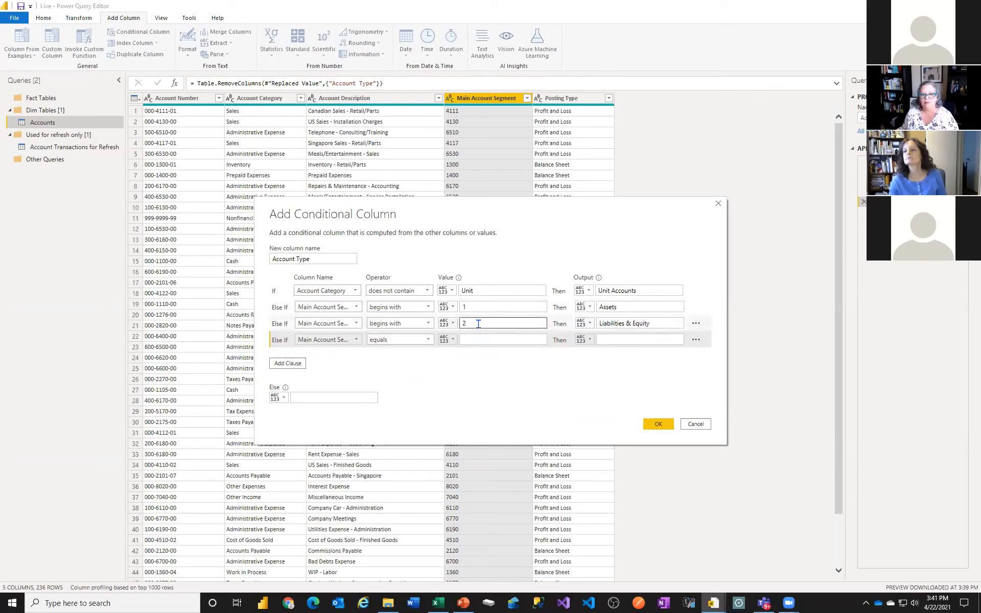
left_click(413, 341)
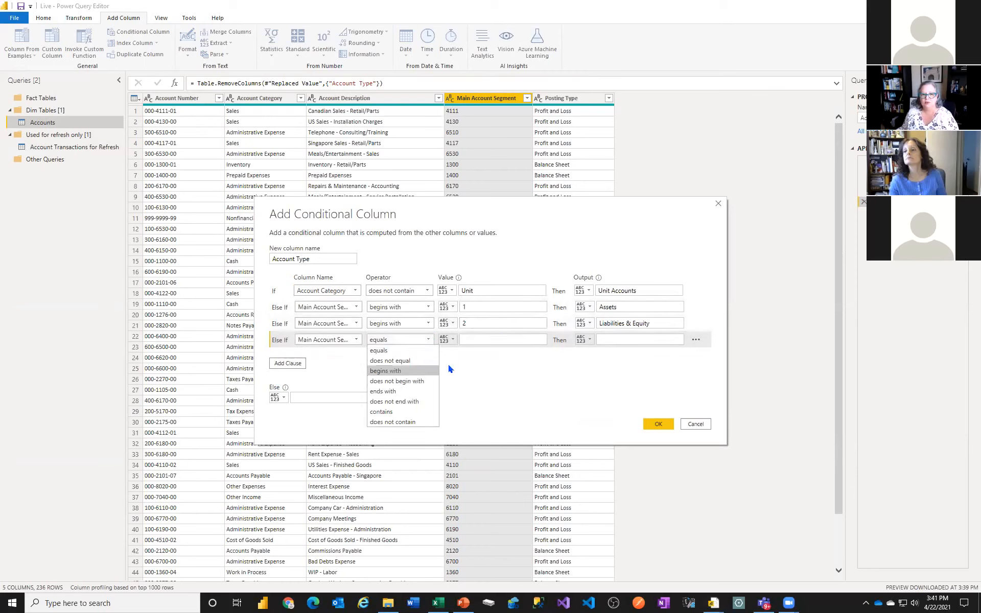
left_click(409, 369)
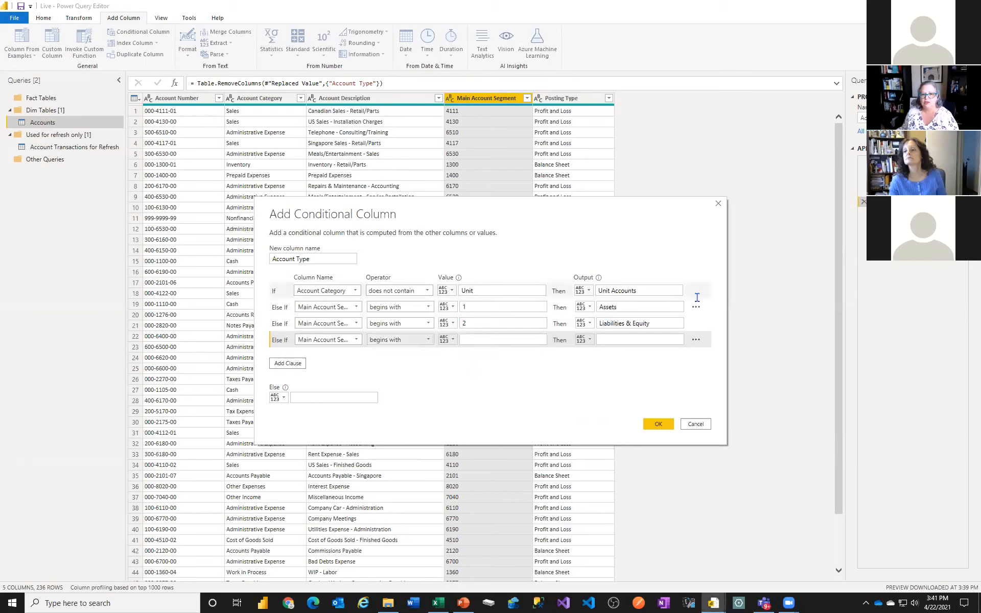
Shorten the output of the begins with 2 clause to Liabilities
left_click(656, 322)
left_click_drag(656, 323, 620, 326)
key("BackSpace")
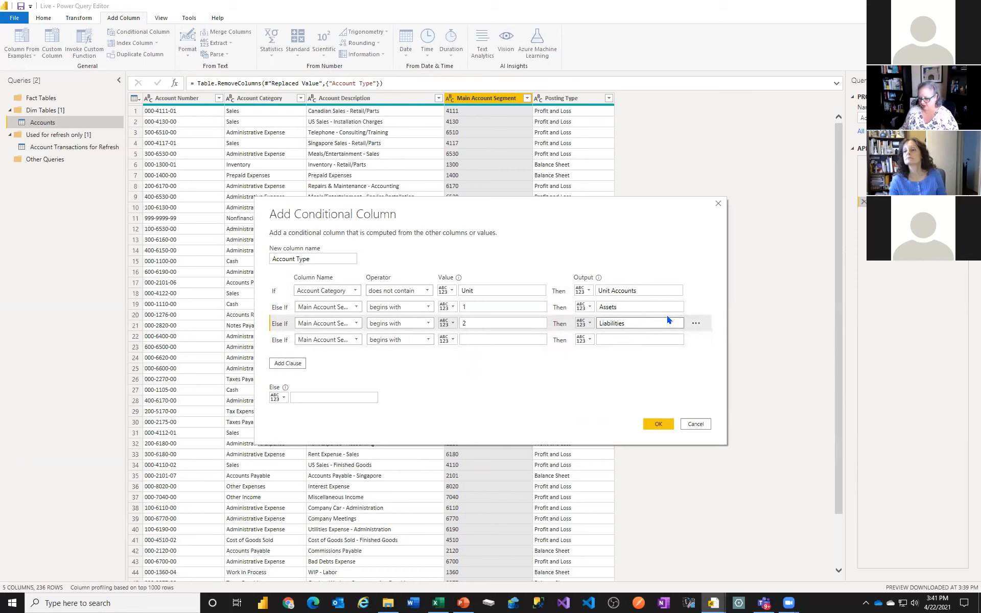
Set the new clause's value to 3 and use Liabilities & Equity as the output for both the 2 and 3 clauses
left_click(466, 340)
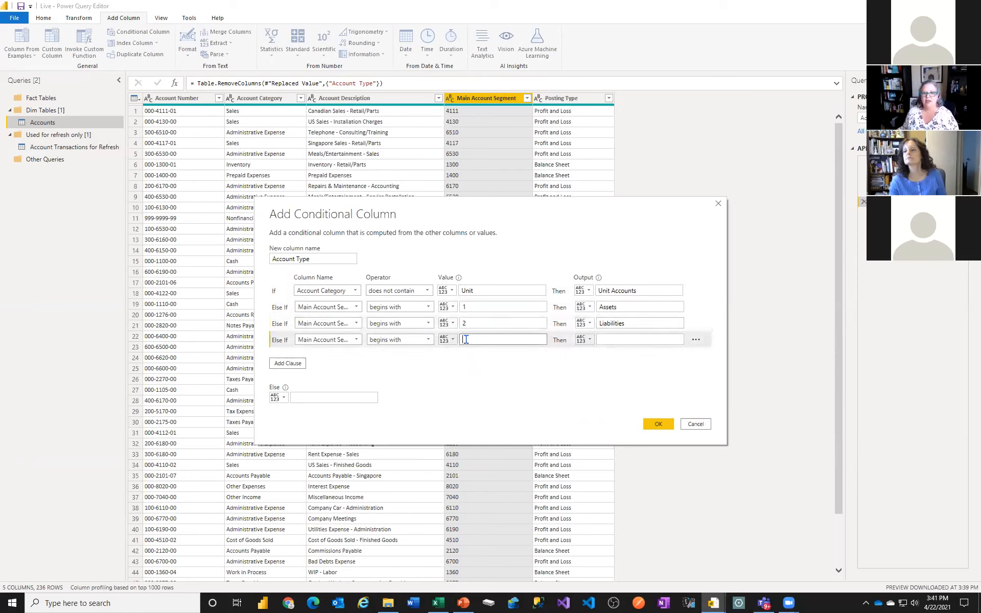
type("3")
left_click(641, 323)
type("& Equity")
key("ctrl+a")
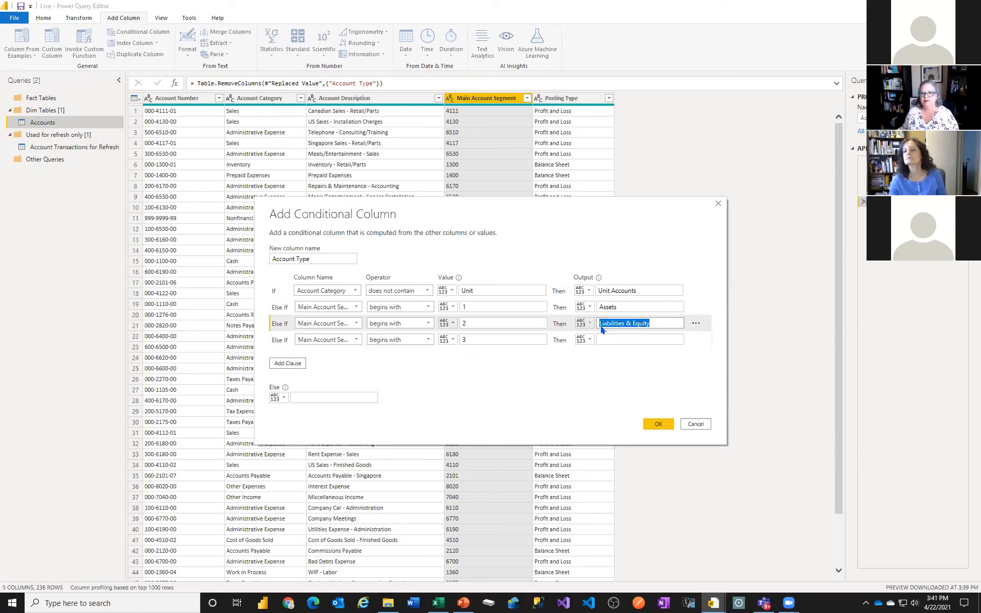
left_click(618, 340)
key("Tab")
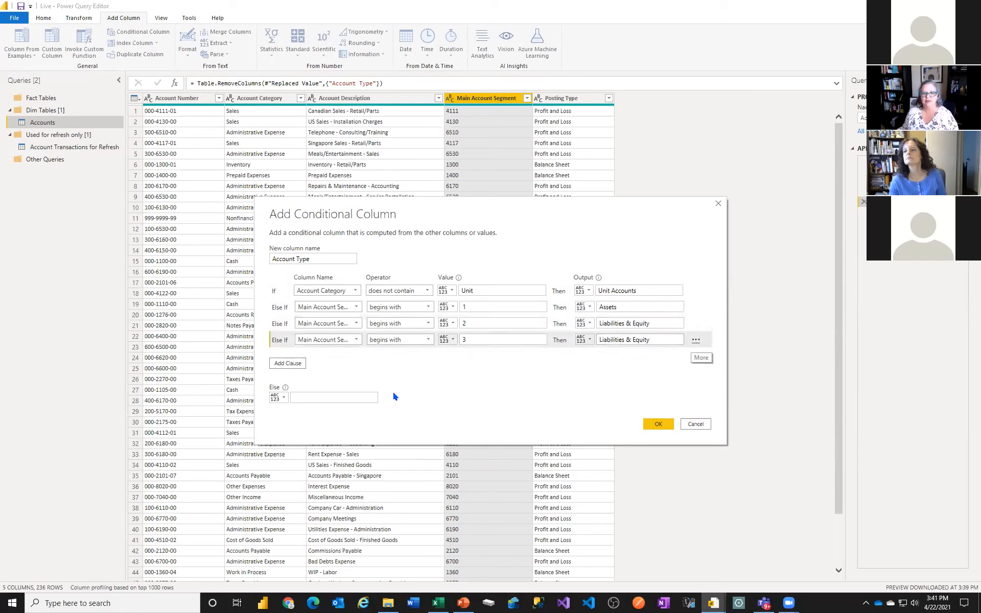
Add a clause that outputs Sales when Main Account Segment begins with 40
left_click(299, 364)
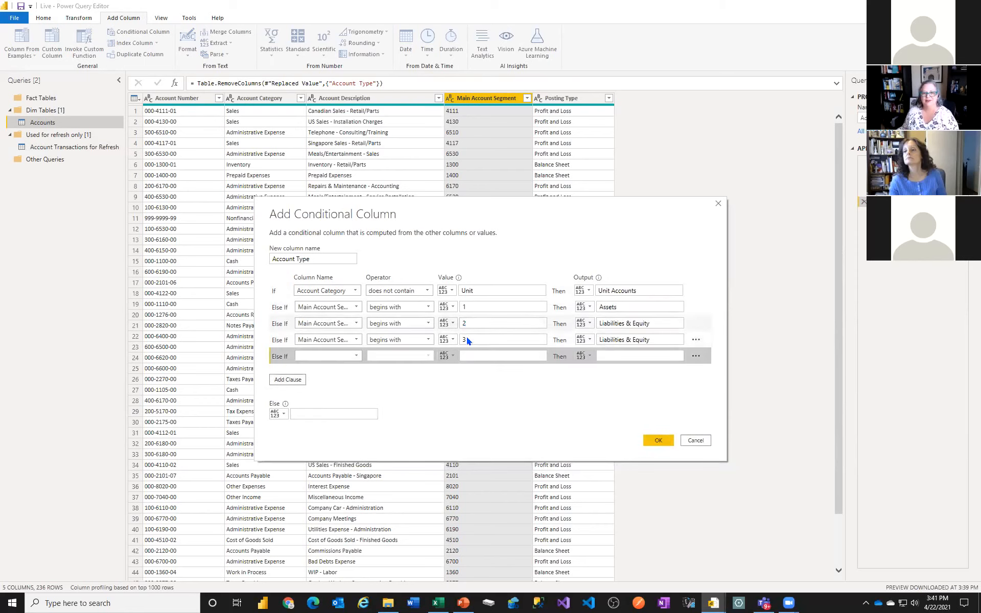
left_click(349, 356)
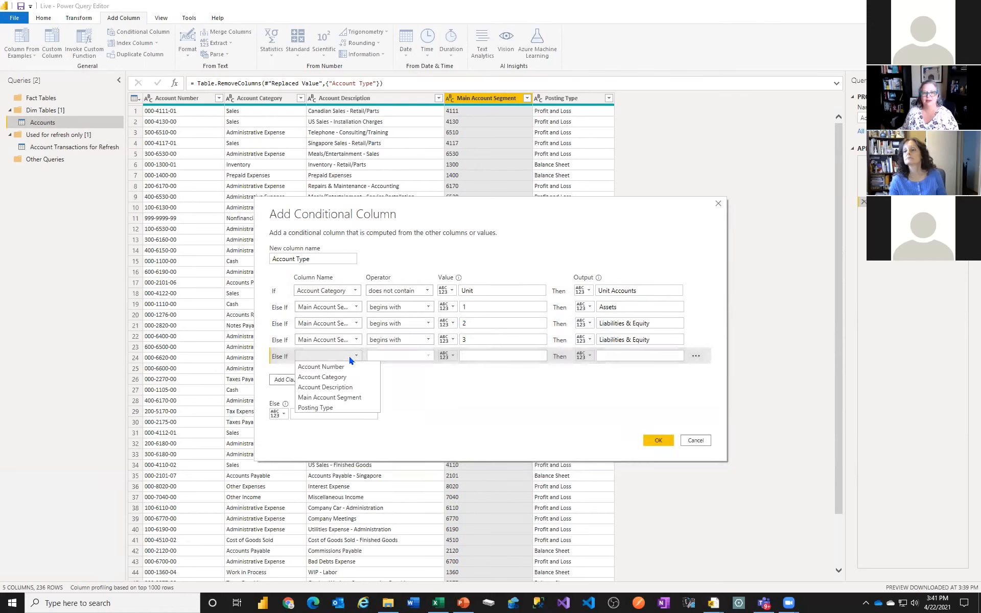
left_click(339, 397)
left_click(428, 355)
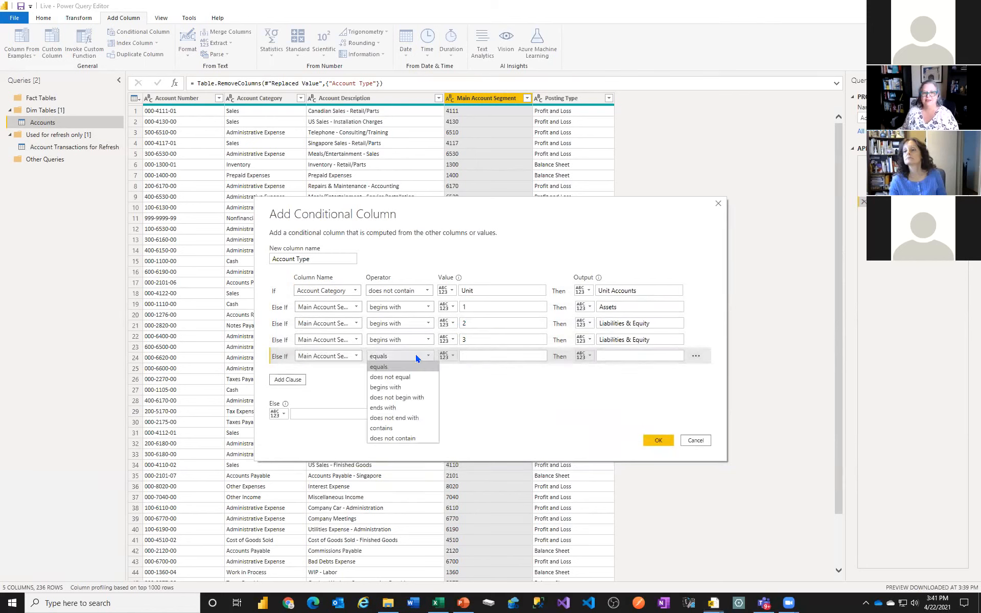
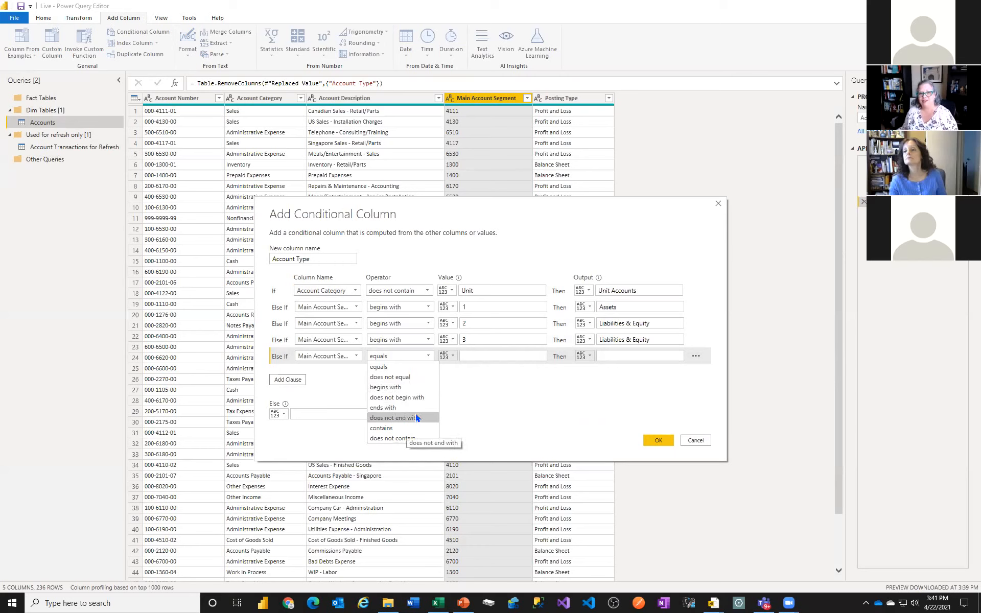
left_click(409, 388)
left_click(491, 356)
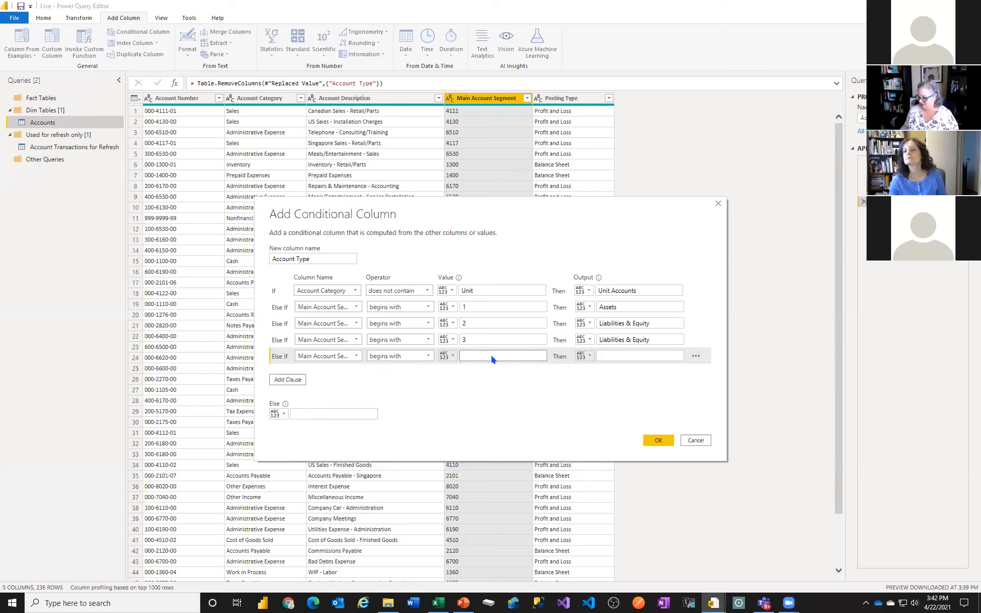
type("40")
left_click(639, 356)
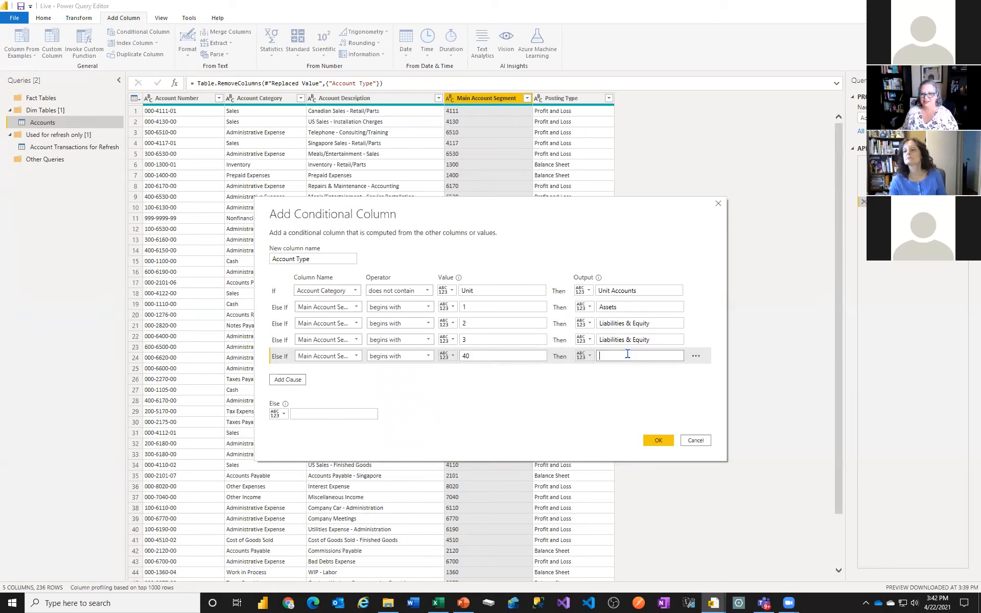
type("Sales")
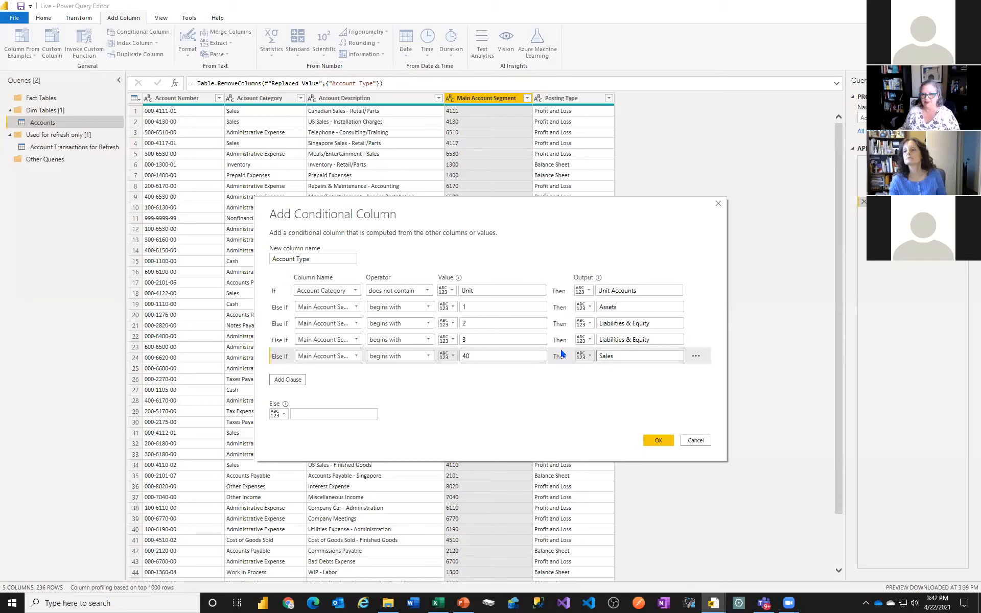
Add a clause that outputs Sales when Main Account Segment begins with 41
left_click(288, 379)
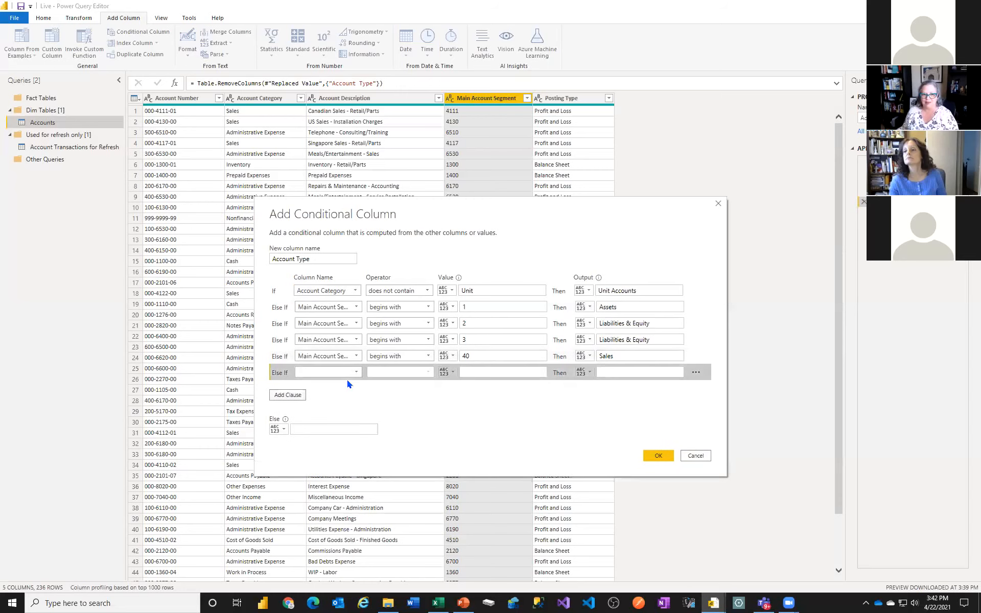
left_click(347, 372)
left_click(330, 414)
left_click(405, 374)
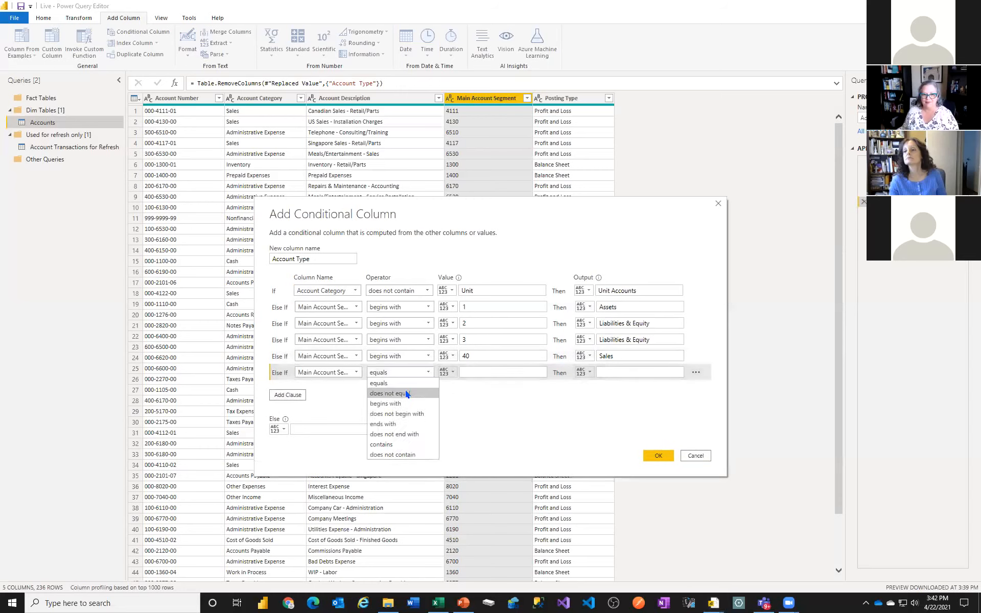
left_click(400, 403)
left_click(508, 357)
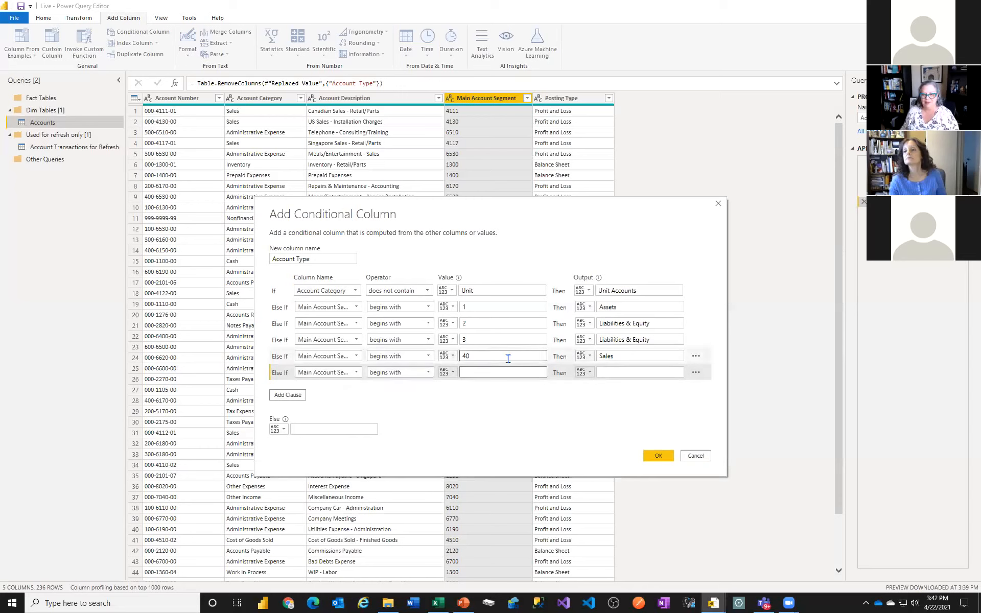
type("41")
left_click(609, 373)
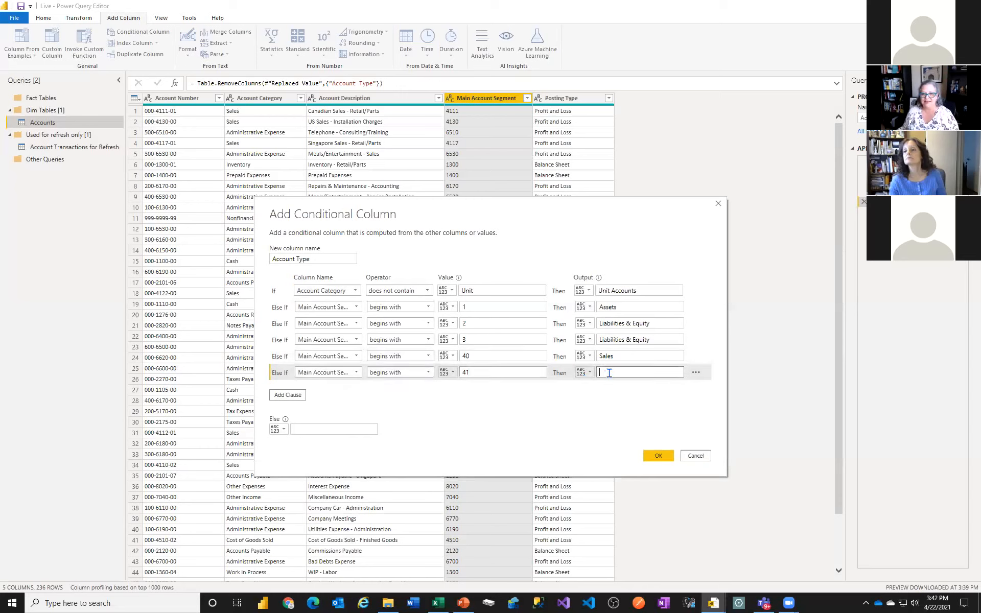
Add a clause that outputs Sales when Main Account Segment begins with 42
left_click(287, 395)
left_click(351, 379)
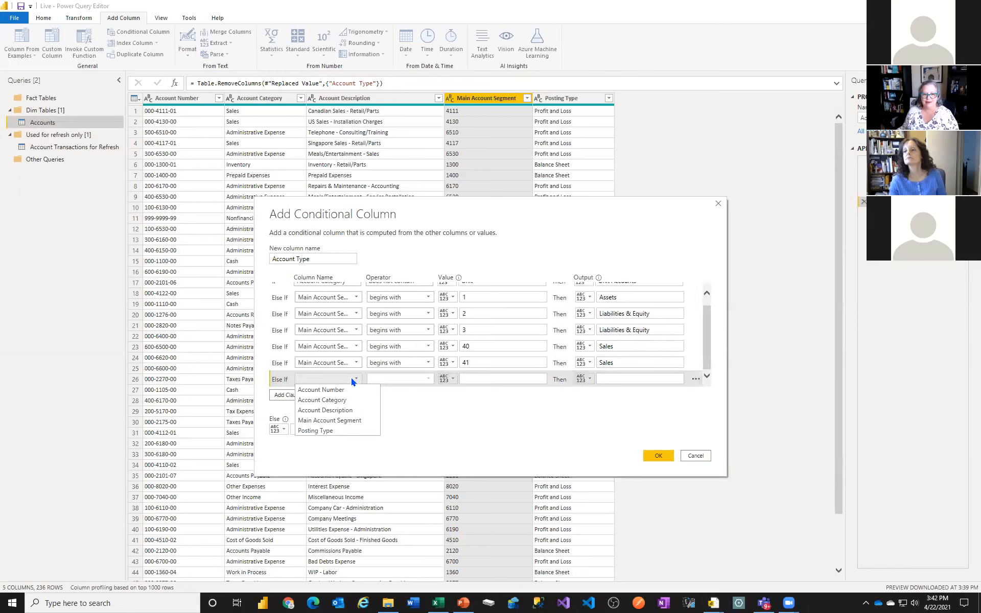
left_click(425, 381)
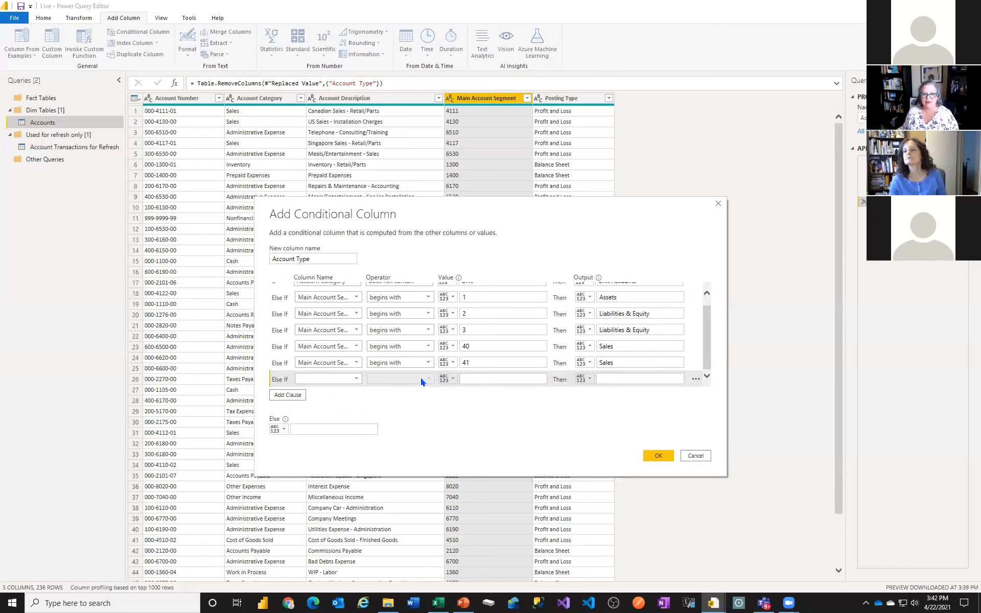
left_click(353, 378)
left_click(352, 420)
left_click(414, 379)
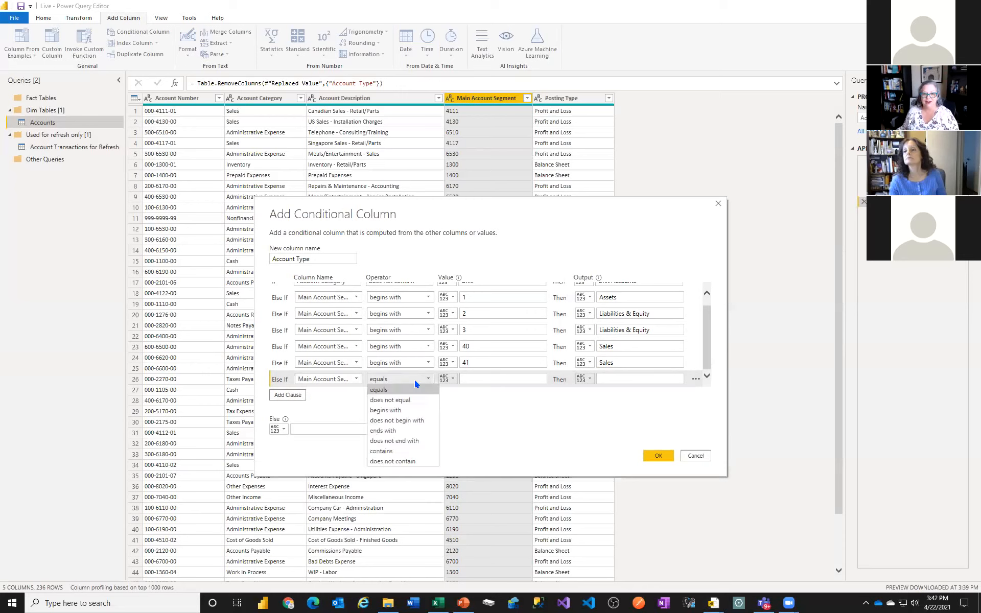
left_click(404, 410)
left_click(494, 379)
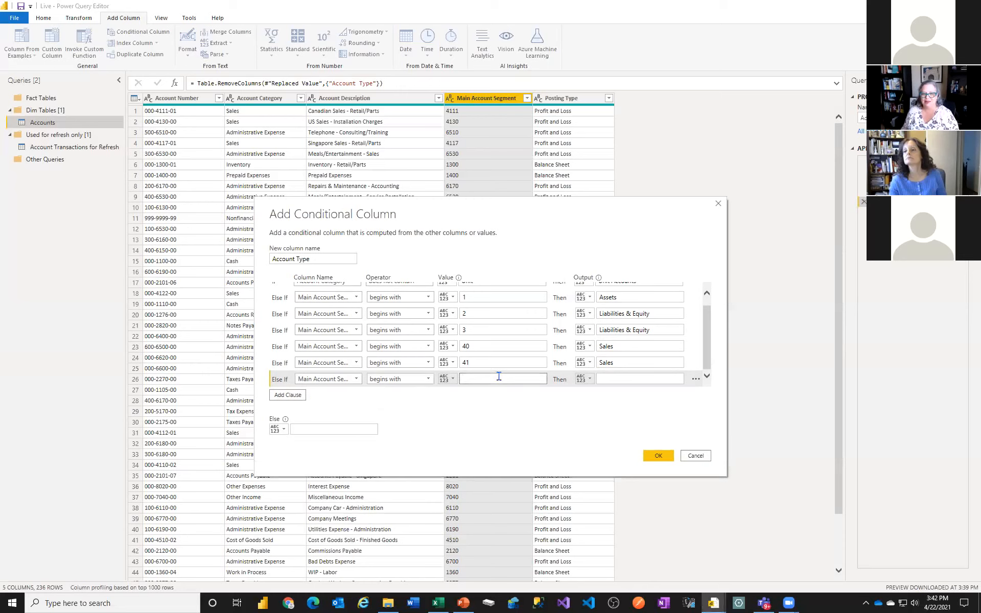
type("42")
left_click(634, 379)
type("Sales")
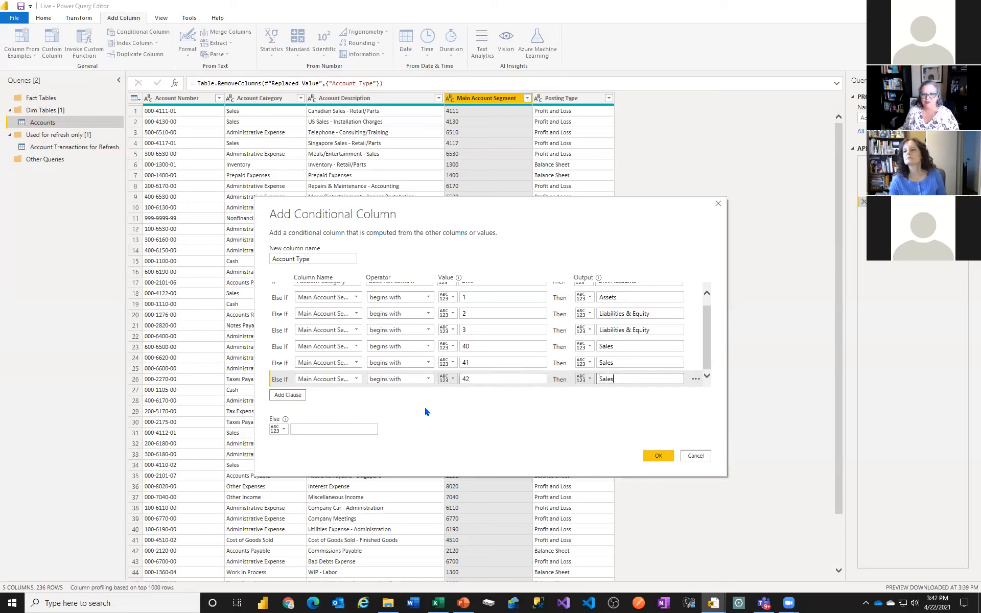
Add a clause that outputs Sales when Main Account Segment begins with 43
left_click(292, 394)
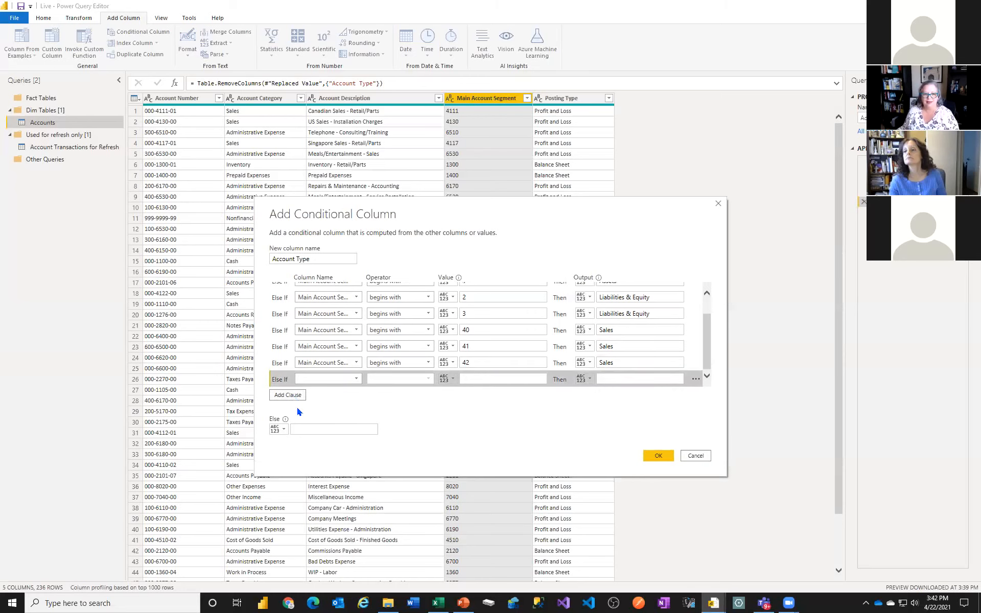
left_click(357, 379)
left_click(339, 420)
left_click(418, 379)
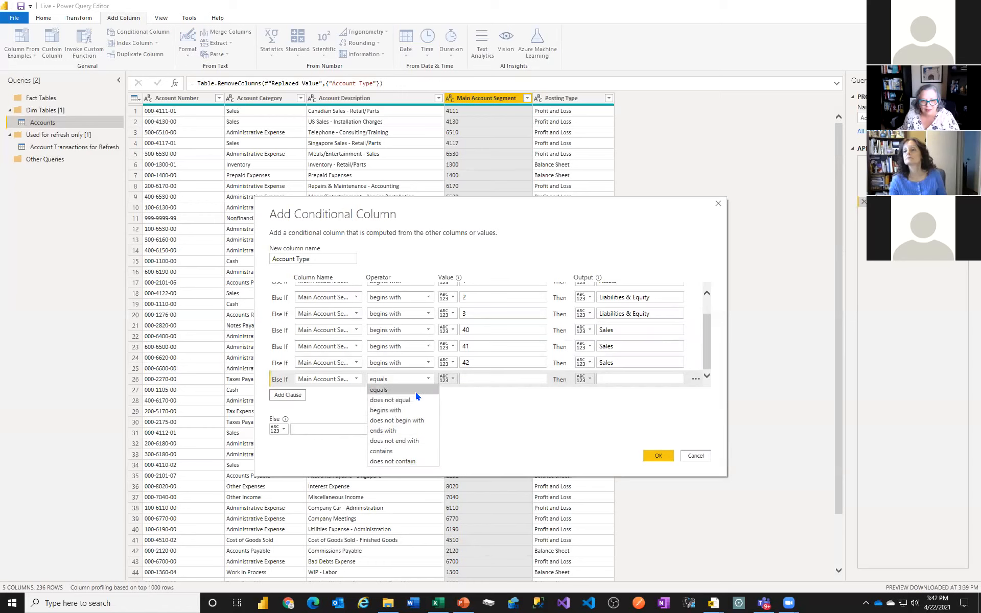
left_click(400, 410)
left_click(540, 377)
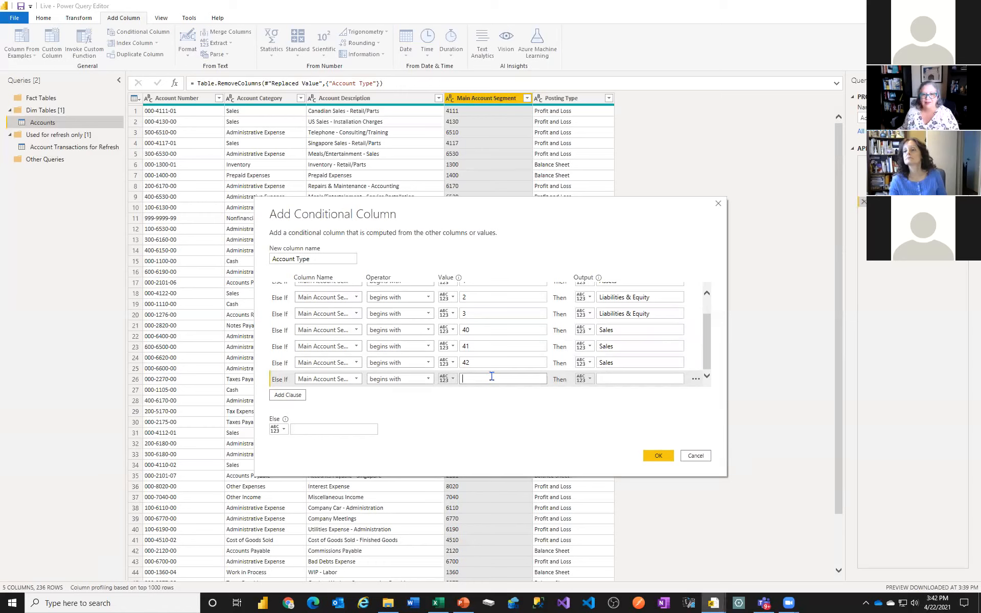
type("43")
left_click(613, 378)
type("Sales")
scroll(560, 379, "up", 1)
scroll(559, 379, "down", 1)
key("Tab")
Add a clause that outputs Sales when Main Account Segment begins with 44
left_click(287, 395)
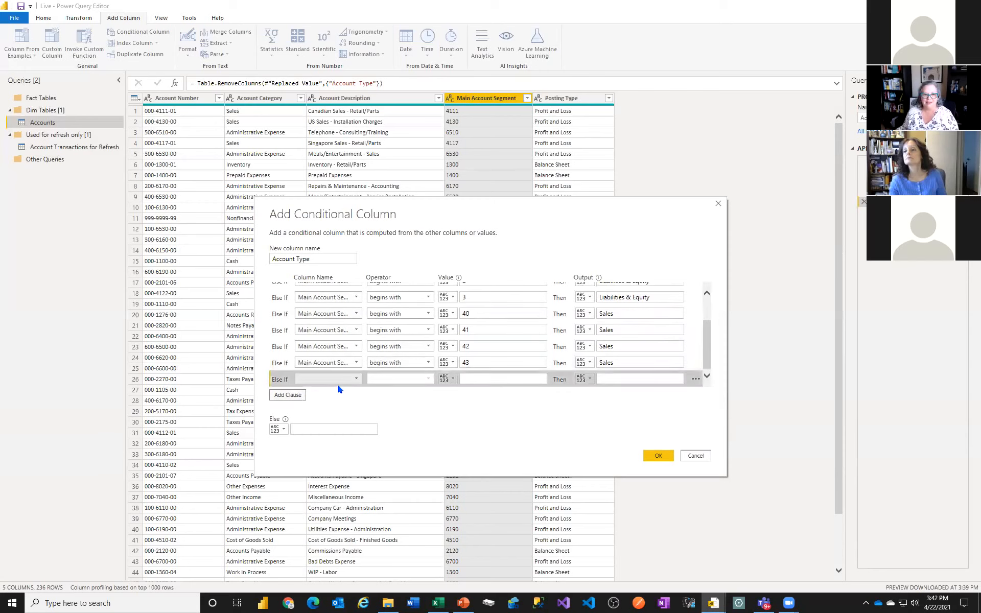
left_click(338, 381)
left_click(335, 421)
left_click(397, 379)
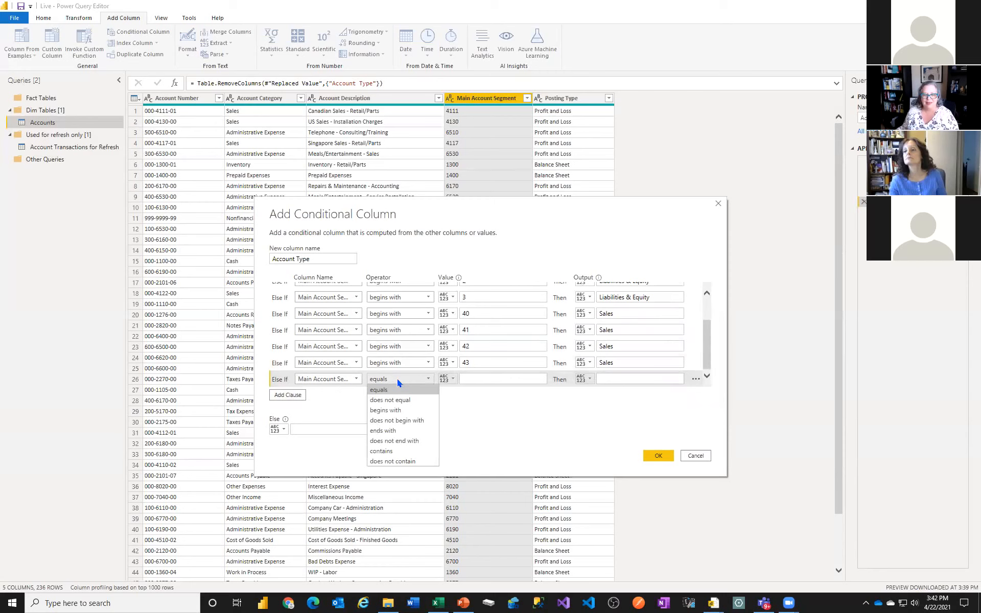
left_click(388, 409)
left_click(476, 378)
type("44")
left_click(640, 378)
type("Sales")
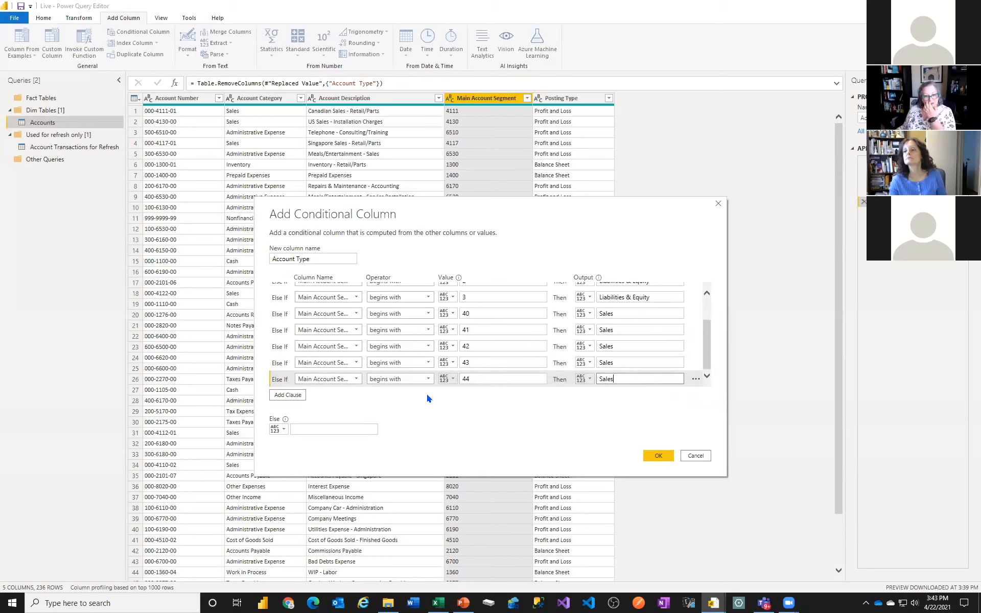
Add a final clause that outputs COGS when Main Account Segment begins with 4
left_click(299, 395)
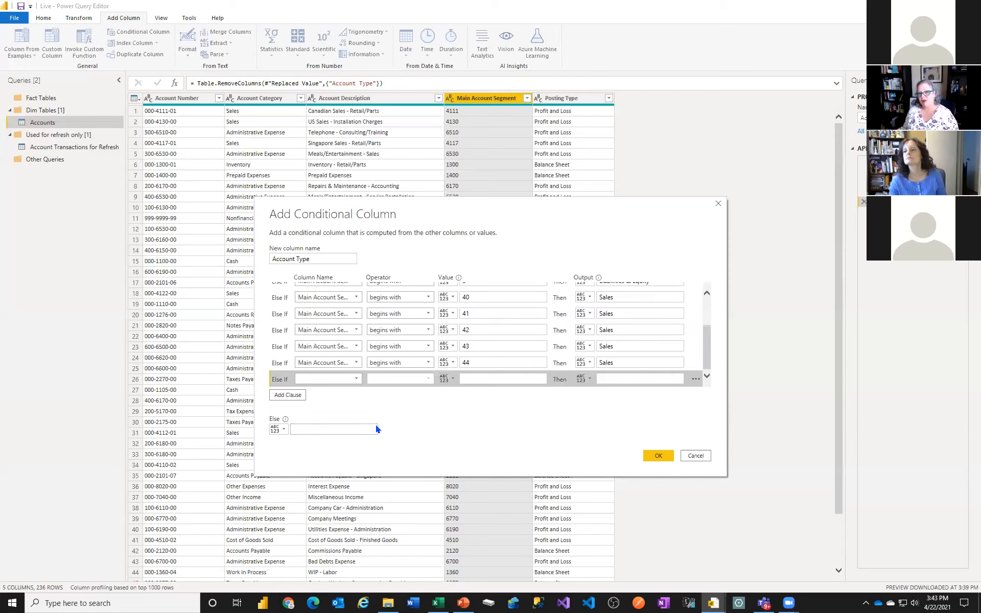
left_click(320, 379)
left_click(324, 421)
left_click(402, 379)
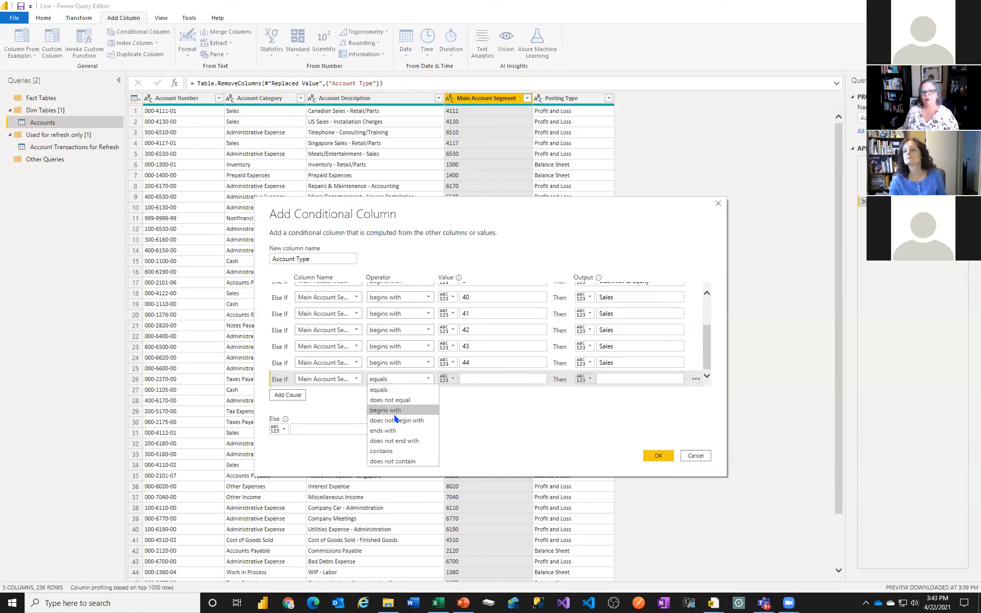
left_click(394, 410)
left_click(471, 379)
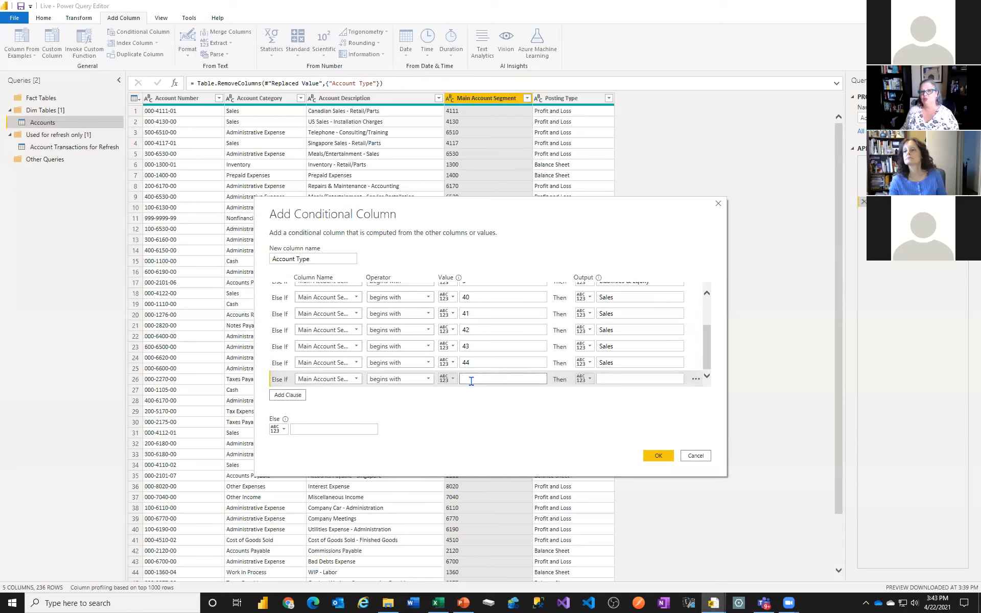
type("4")
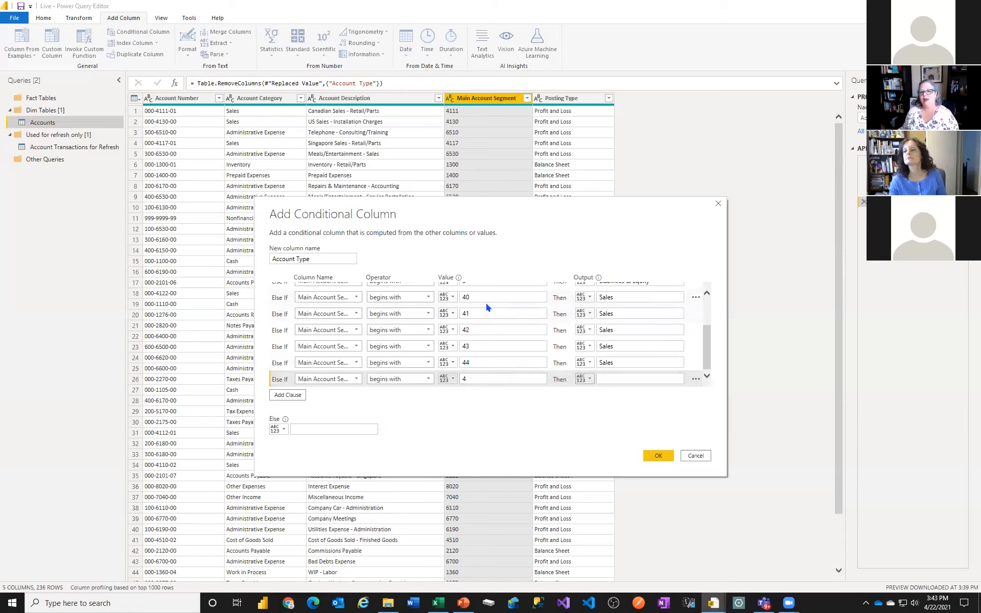
left_click(473, 316)
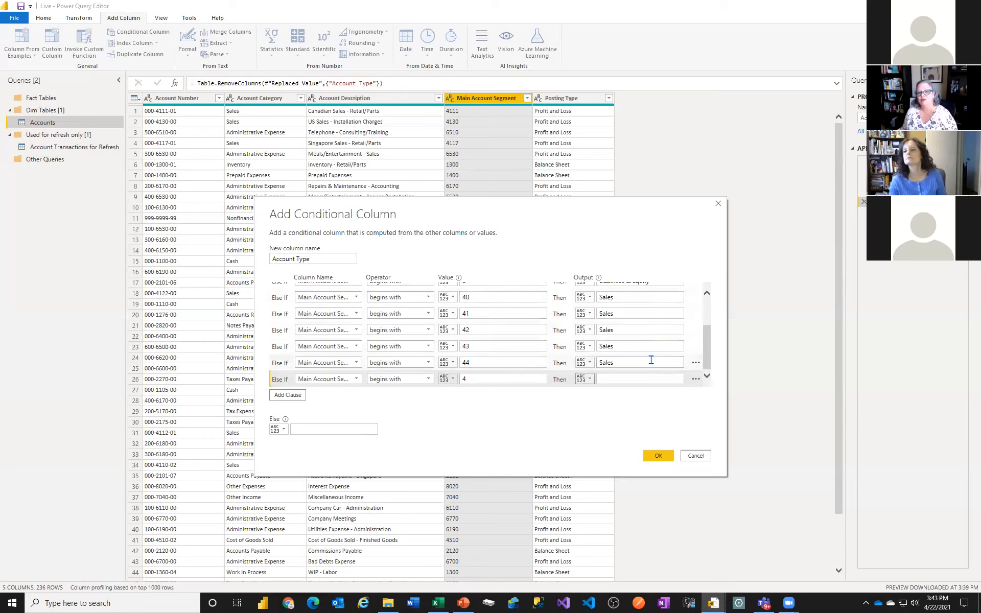
left_click(637, 376)
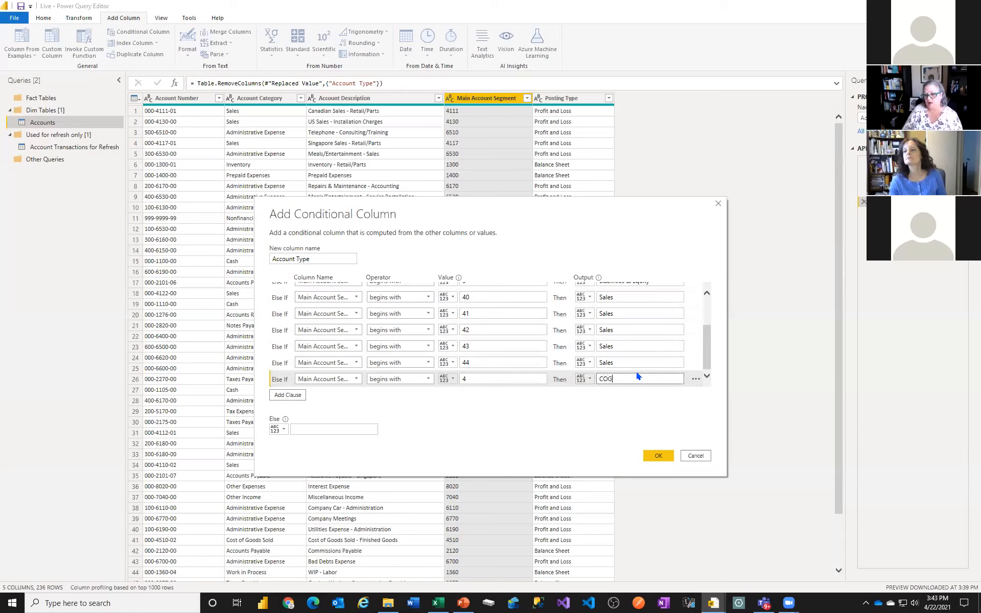
Set the Else output to Expenses and create the Account Type conditional column
left_click(323, 429)
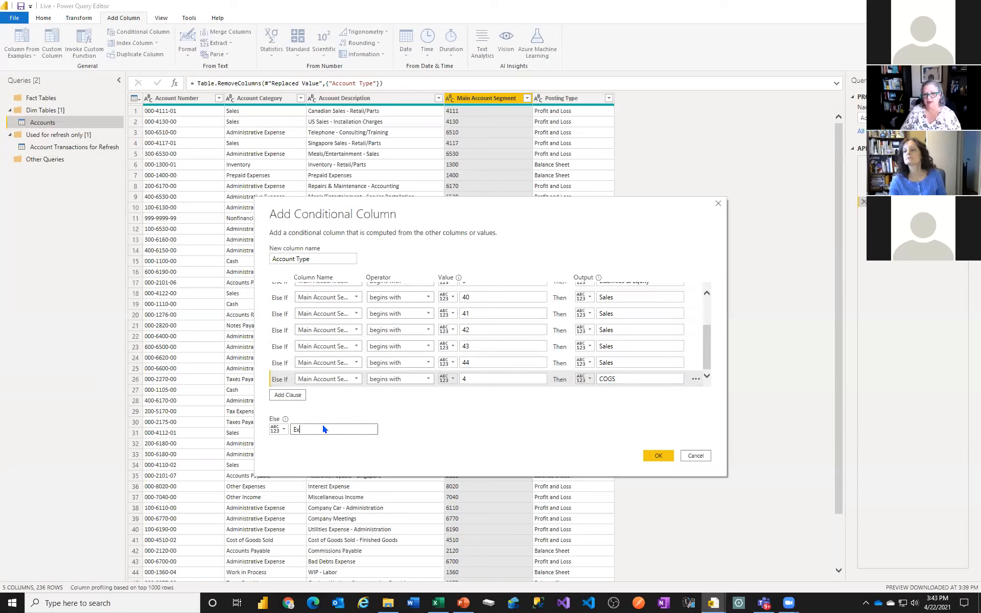
left_click(656, 456)
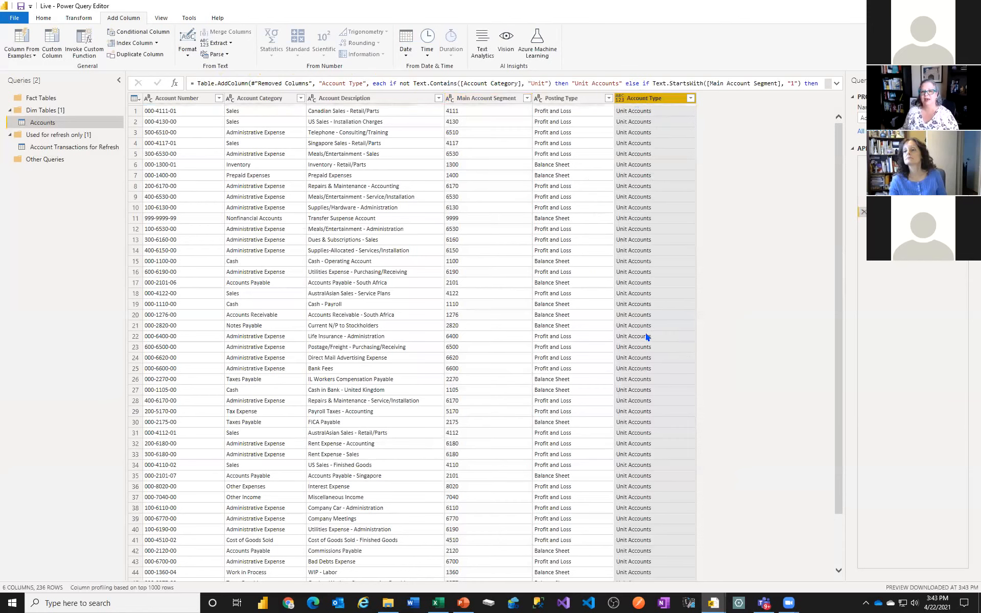
Reopen the Account Type conditional column's settings and change the first condition's operator to contains
left_click(961, 212)
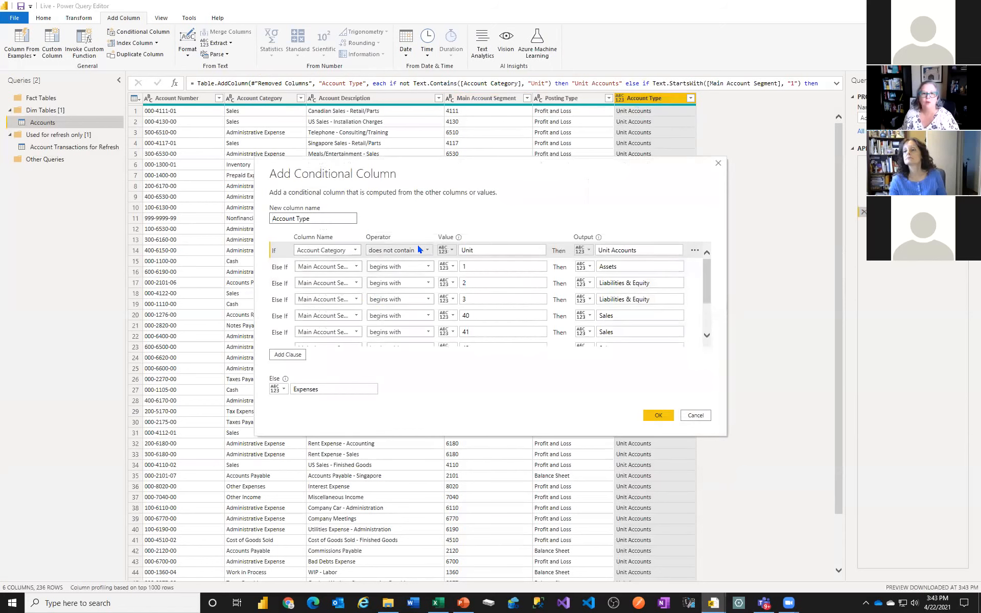
left_click(418, 246)
left_click(405, 326)
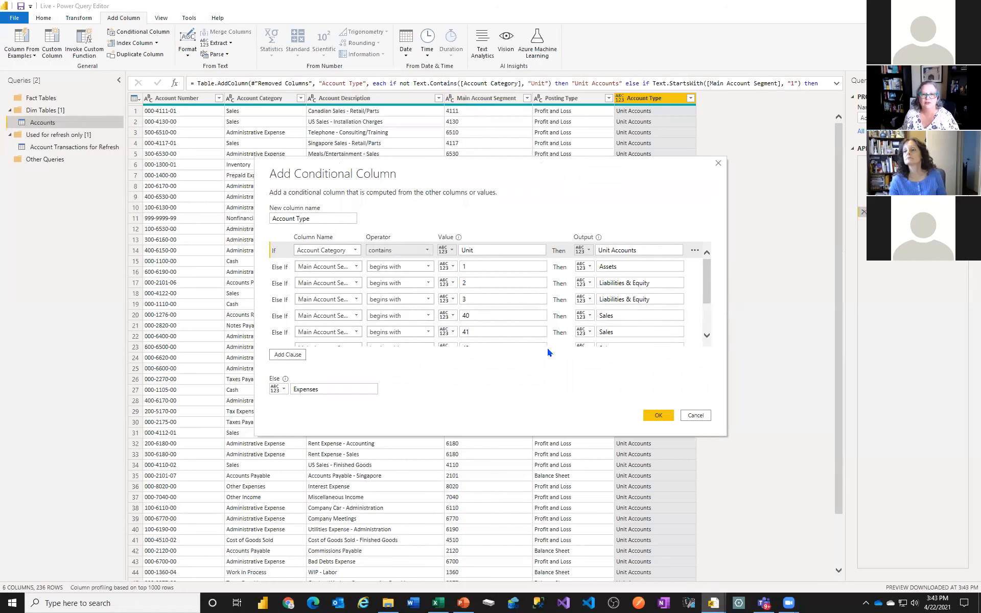
Apply the conditional Account Type column to the Accounts query and set its data type to Text
left_click(657, 414)
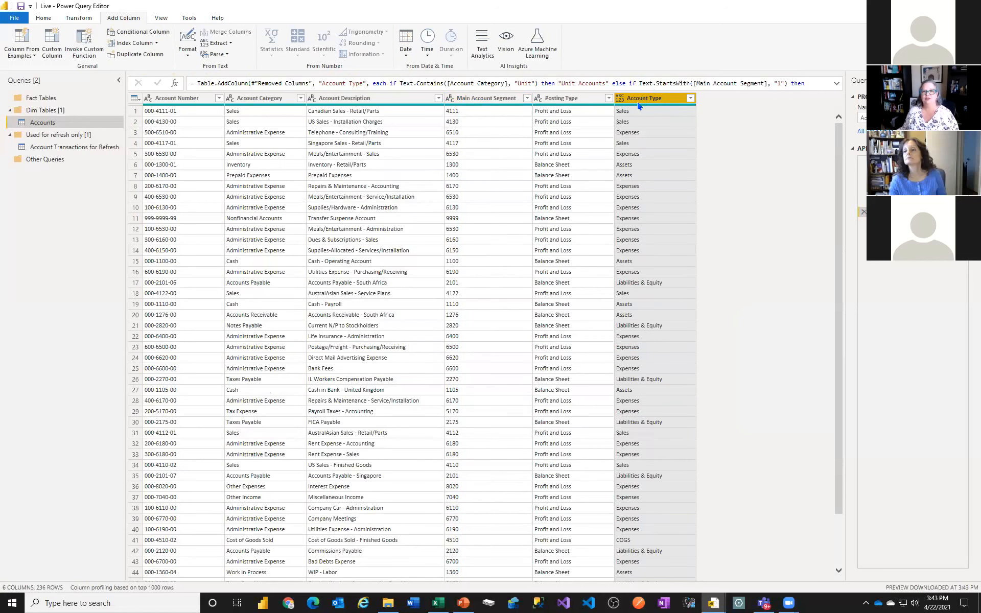
left_click(620, 101)
left_click(633, 210)
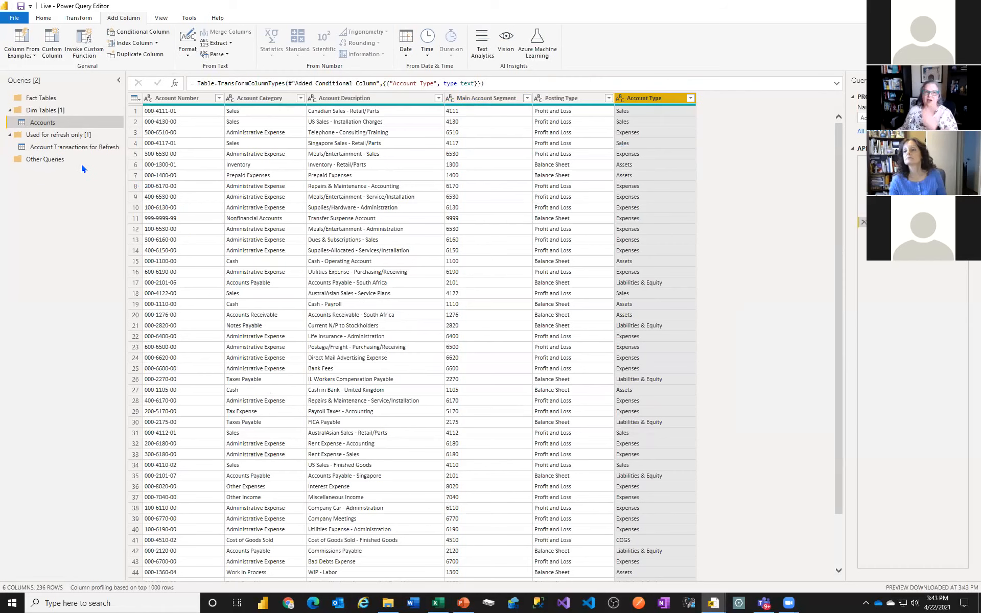
Try to remove the Account Category column from the Account Transactions for Refresh query and check the effect on the Accounts query
left_click(64, 147)
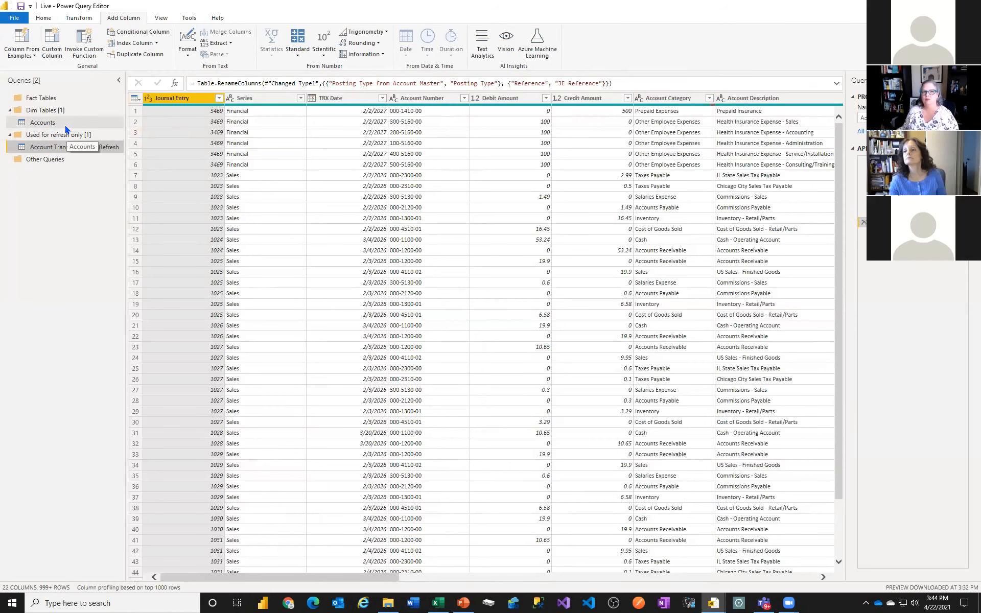
left_click_drag(326, 576, 278, 552)
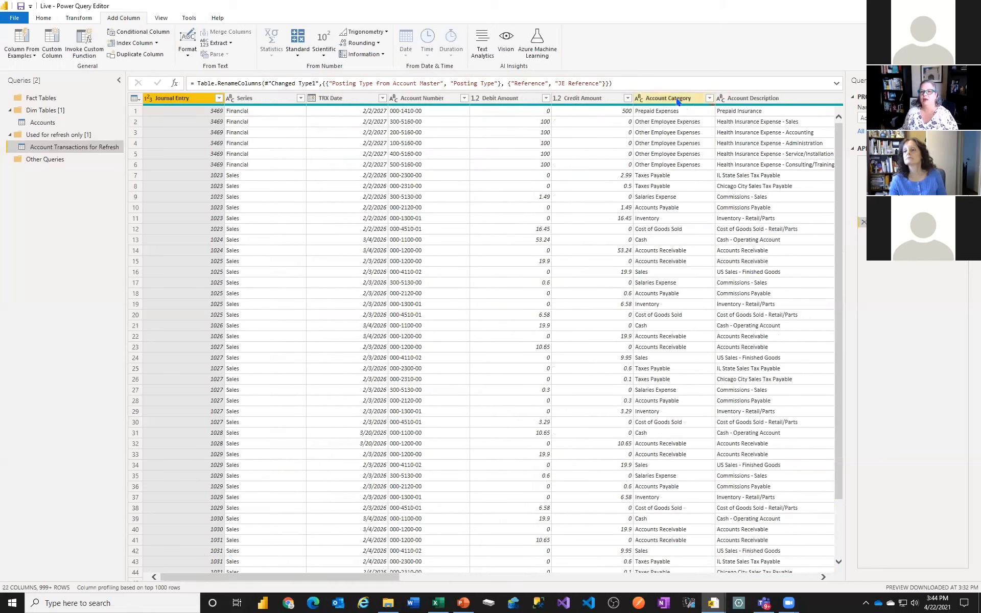
right_click(672, 98)
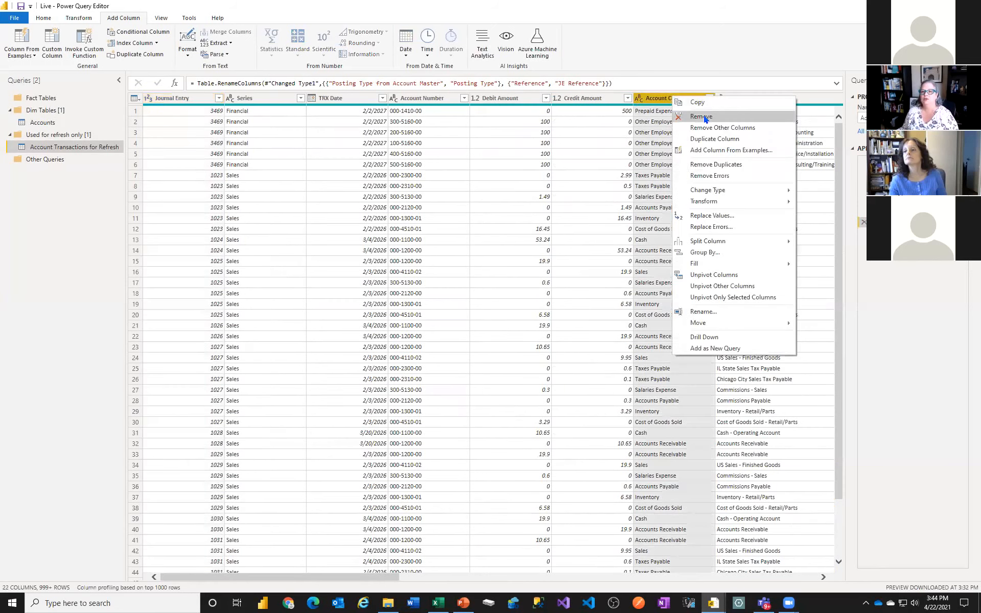
left_click(693, 115)
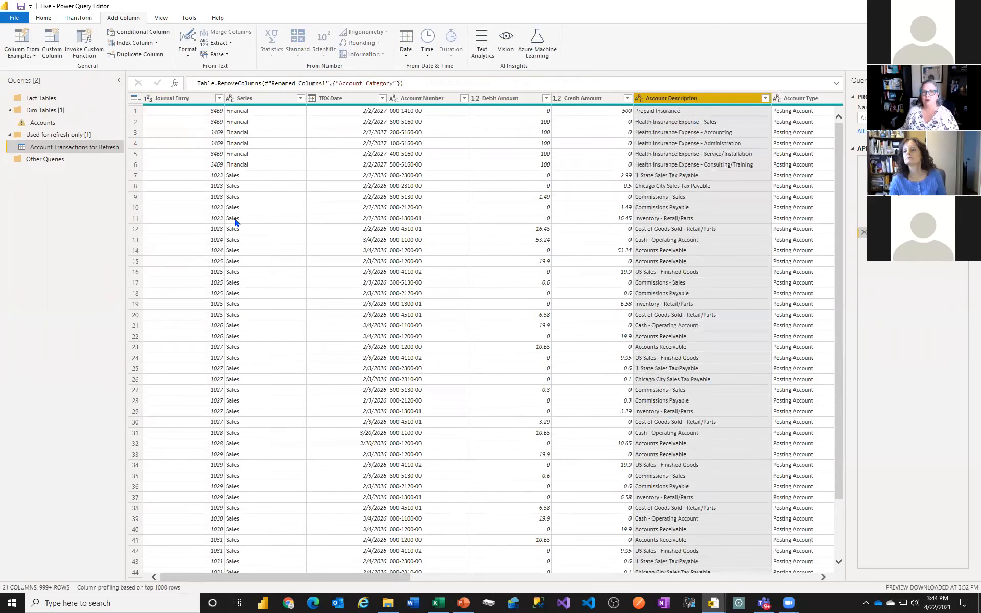
left_click(42, 122)
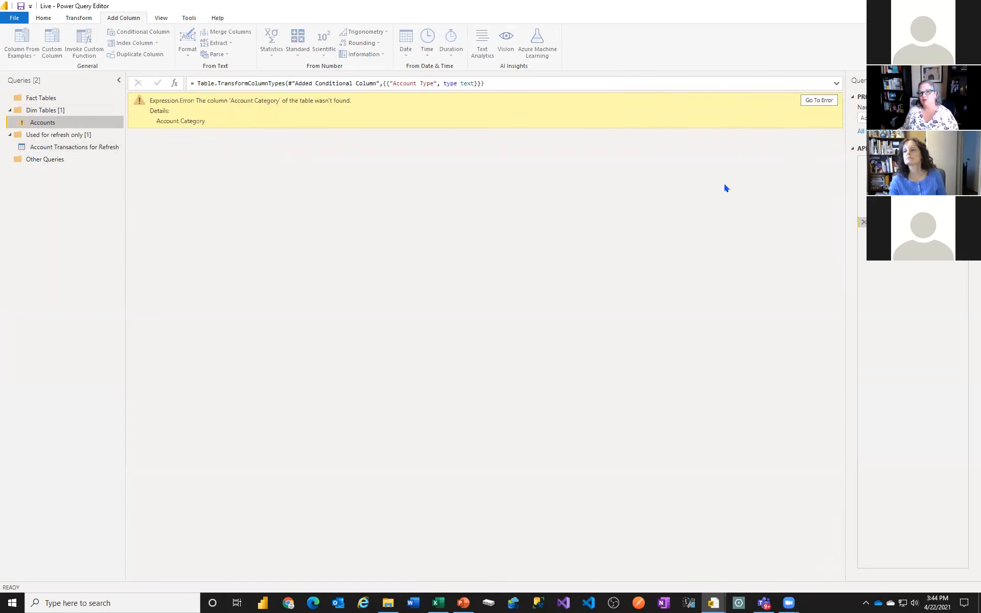
Undo the Account Category column removal in Account Transactions for Refresh and return to the Accounts query
left_click(60, 147)
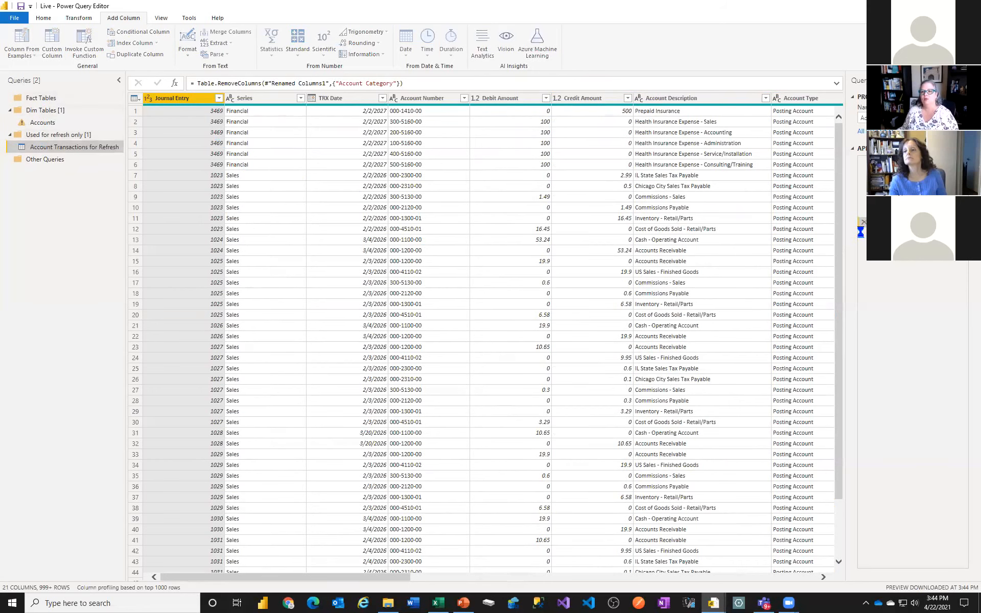
left_click(47, 122)
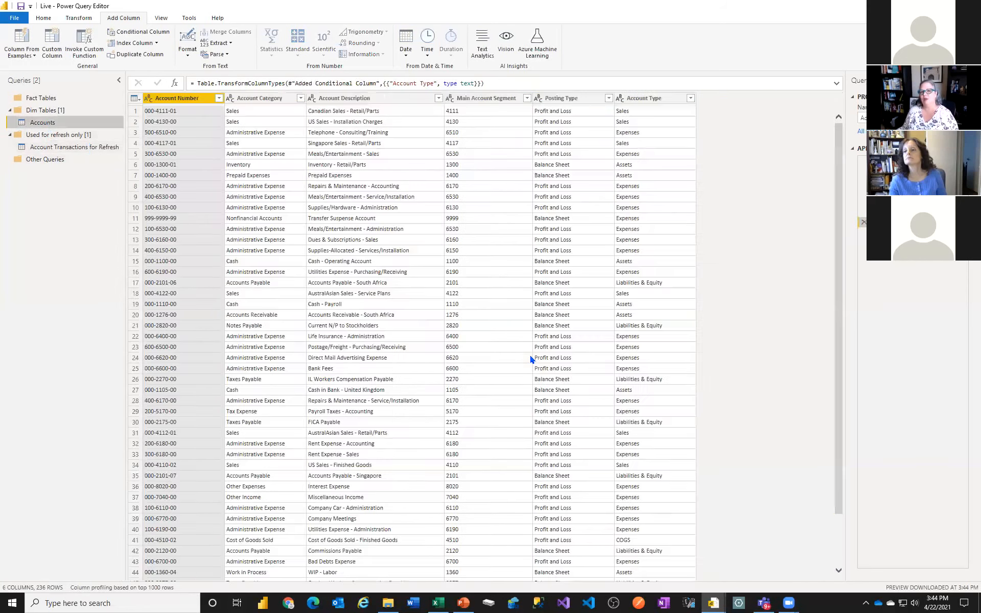
Filter the Account Transactions for Refresh query to keep only rows where Voided equals No
left_click(67, 147)
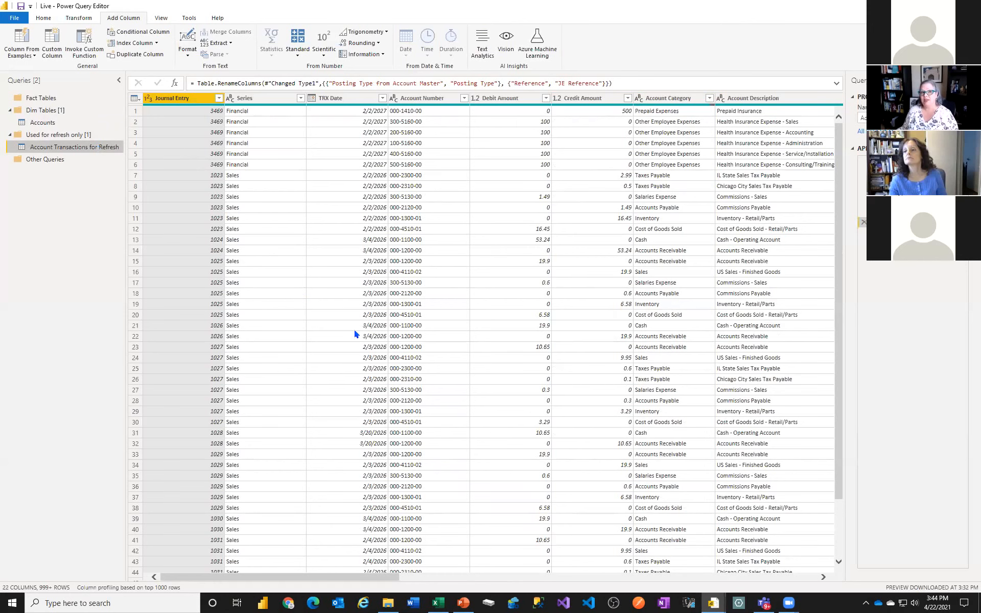
left_click(384, 572)
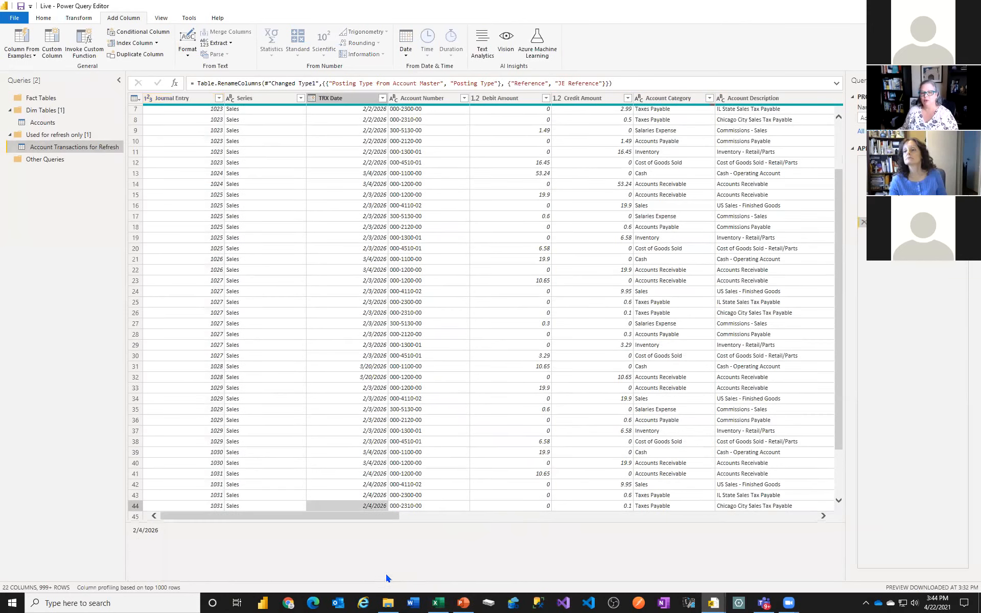
left_click_drag(375, 513, 868, 520)
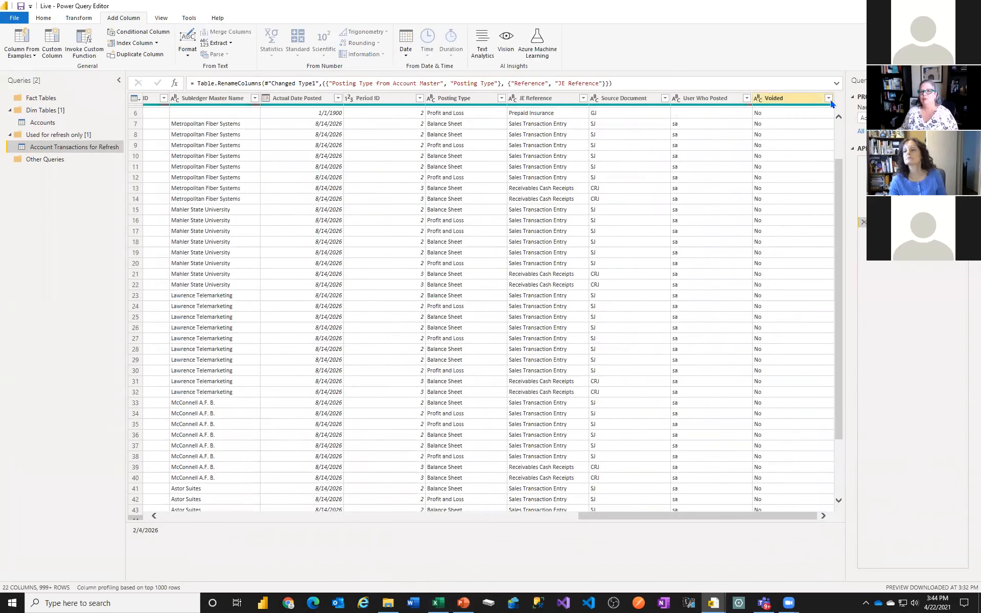
left_click(828, 98)
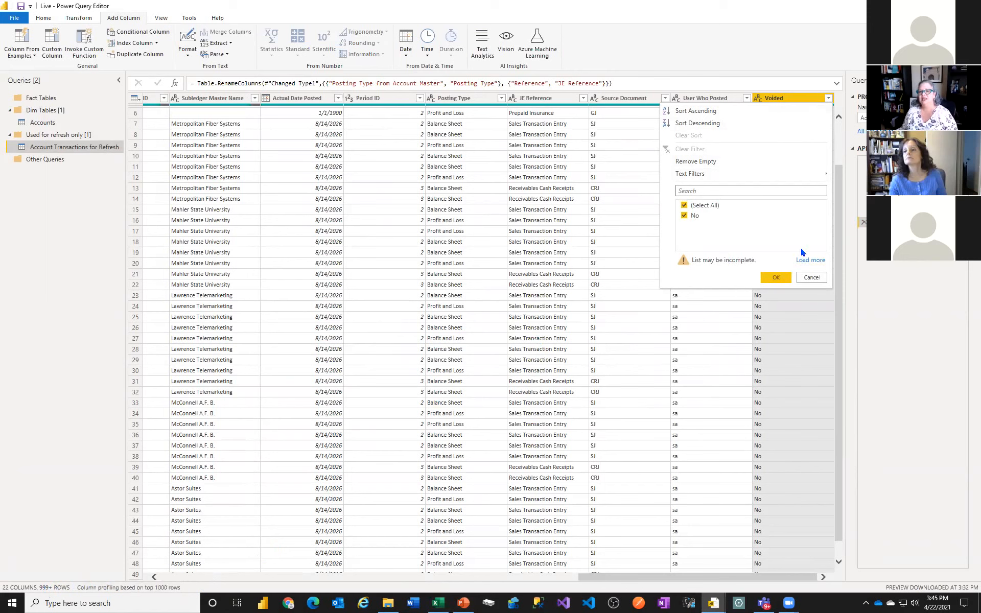
left_click(810, 260)
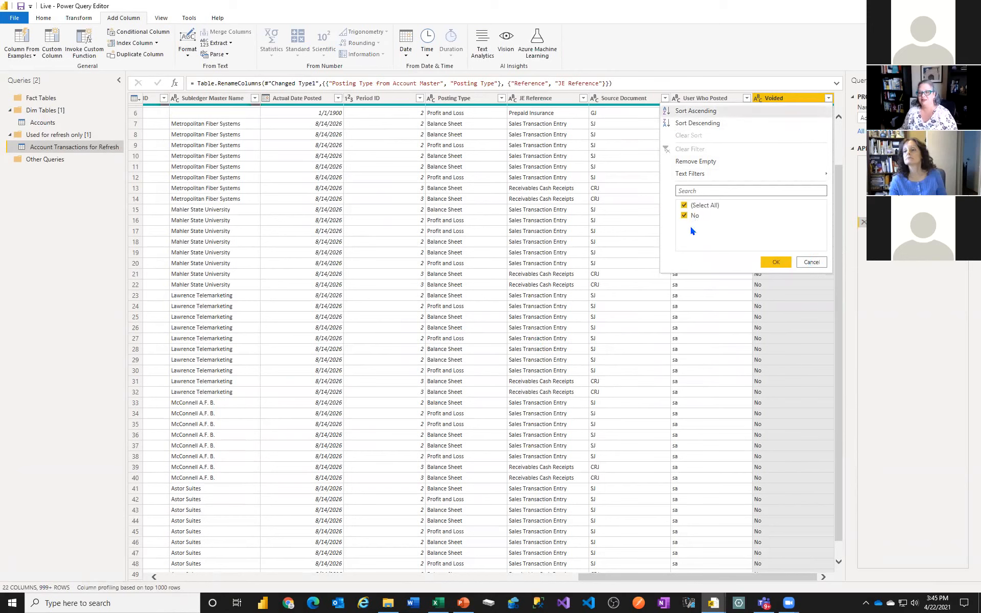
mouse_move(726, 175)
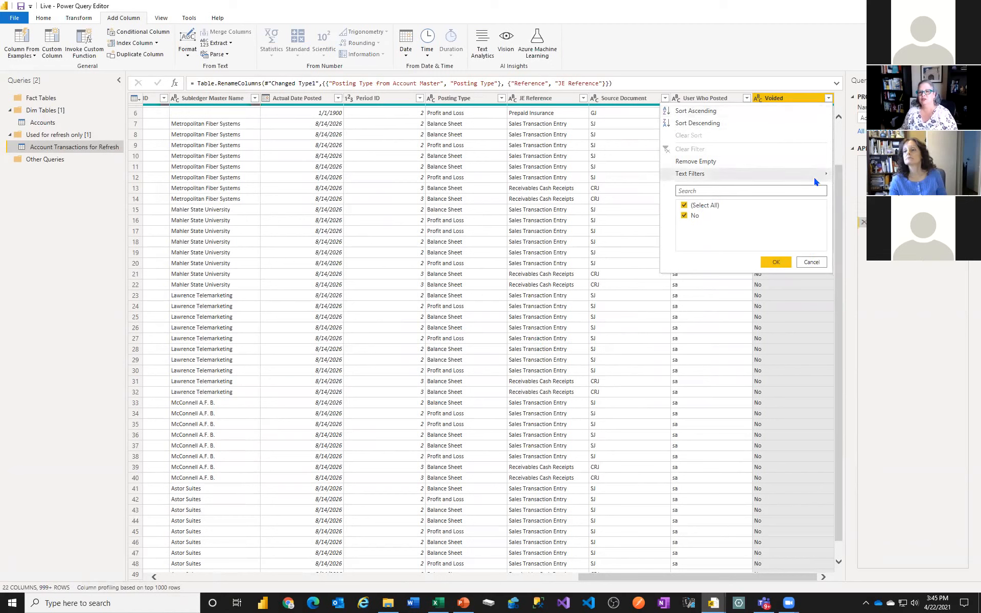
left_click(857, 177)
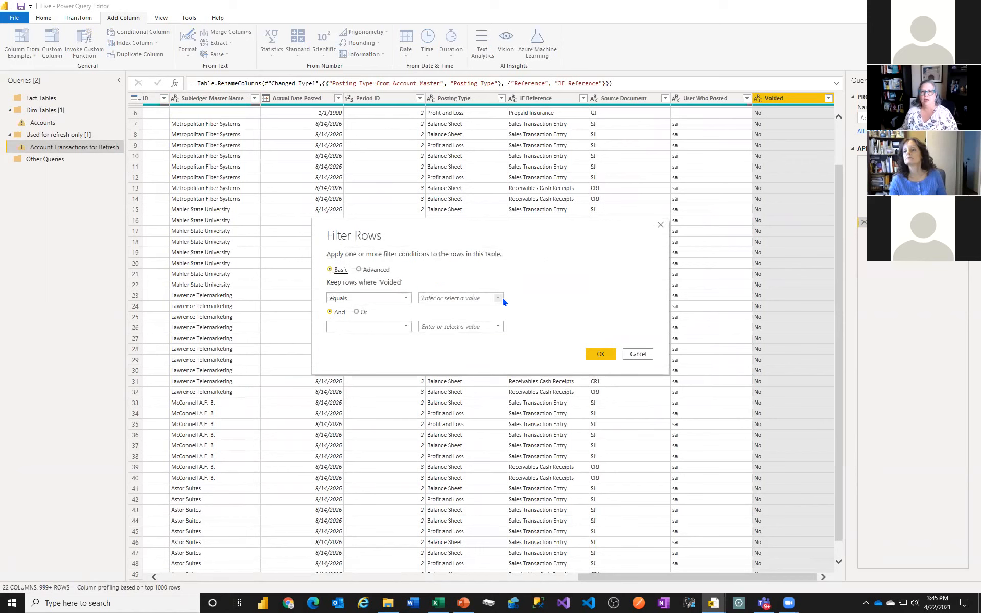
left_click(496, 299)
left_click(470, 309)
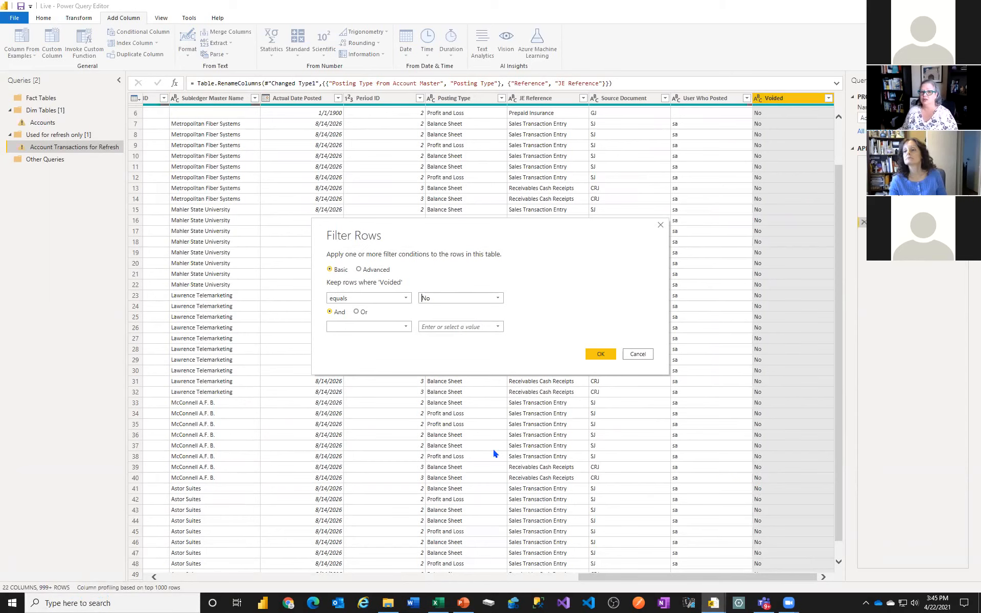
left_click(600, 354)
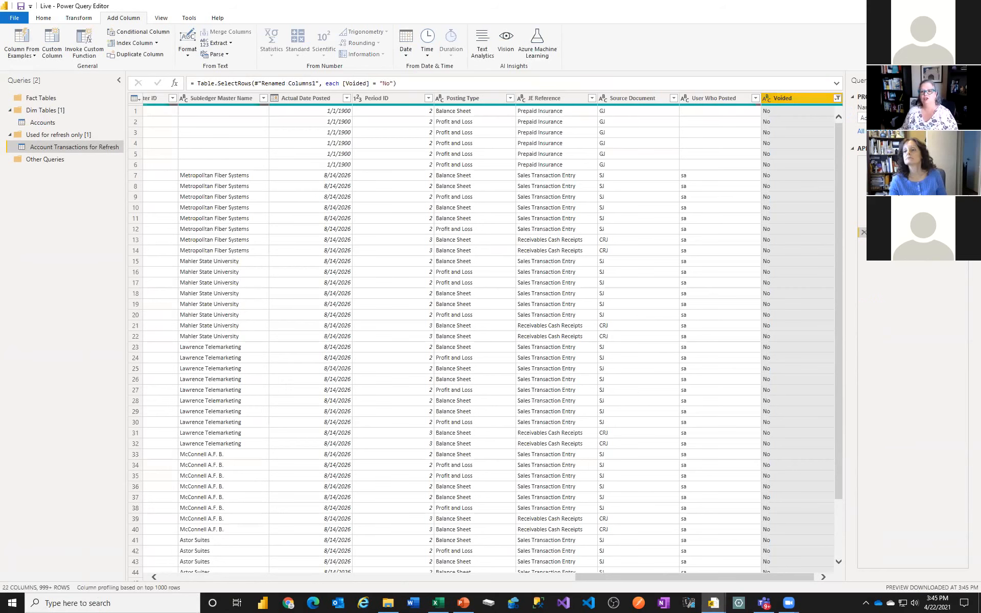
Remove the Voided column from the Account Transactions for Refresh query
right_click(787, 98)
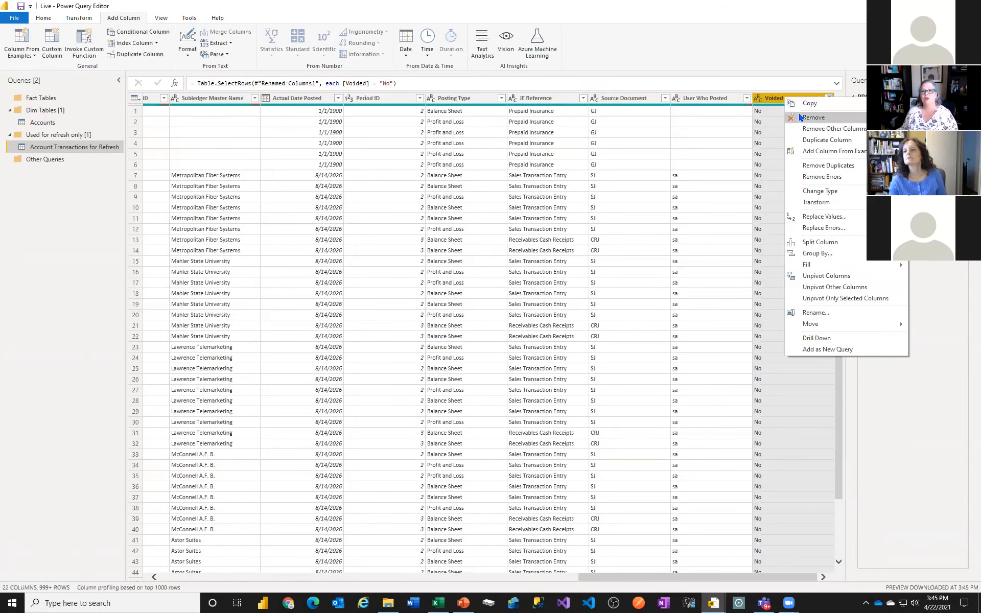
left_click(797, 117)
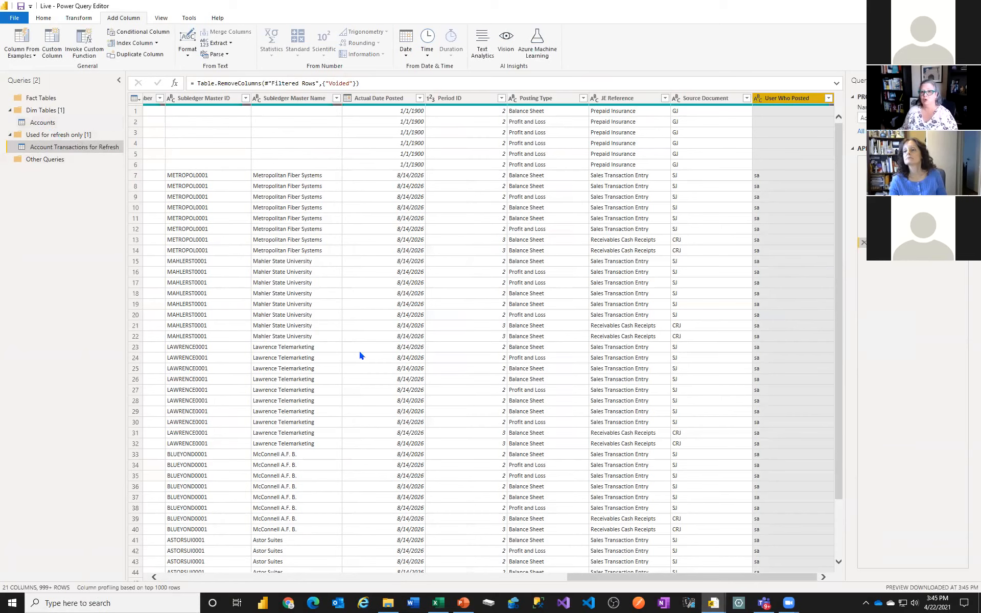
mouse_move(596, 574)
left_mouse_down()
mouse_move(230, 559)
mouse_move(591, 582)
left_mouse_up()
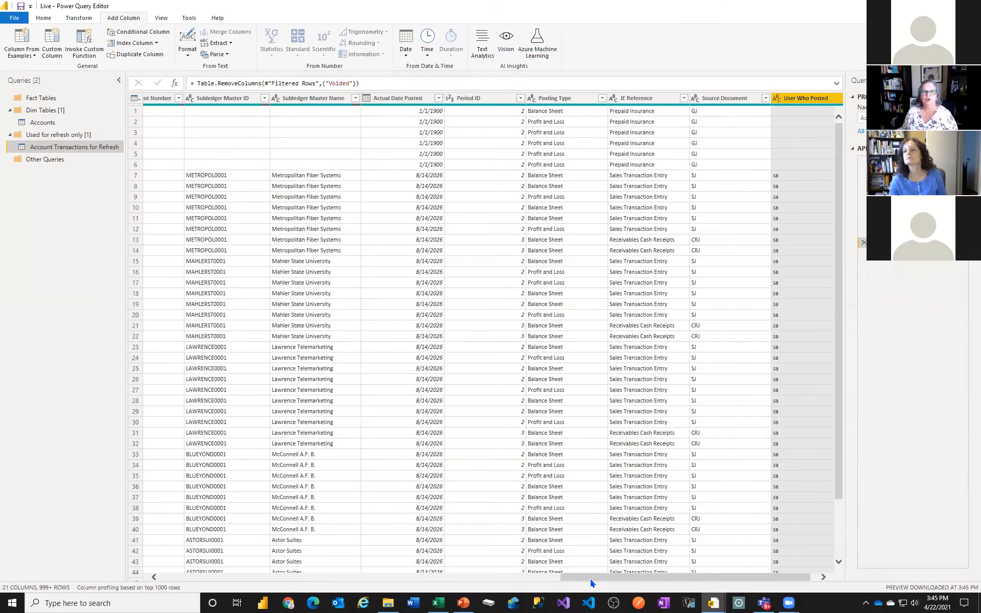
Create a reference of Account Transactions for Refresh named Account Transactions and place it in the Fact Tables group
right_click(84, 146)
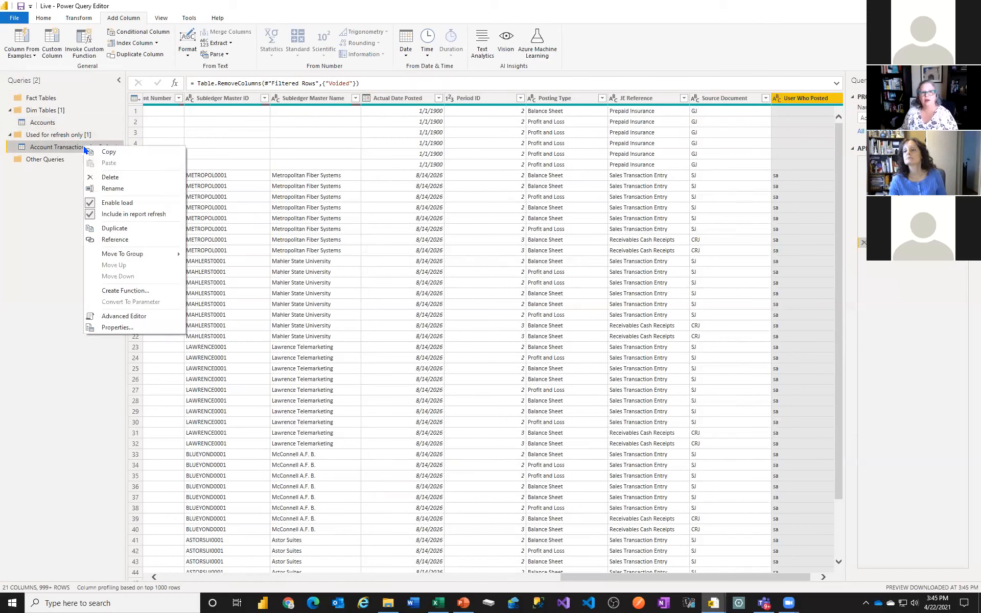
left_click(115, 240)
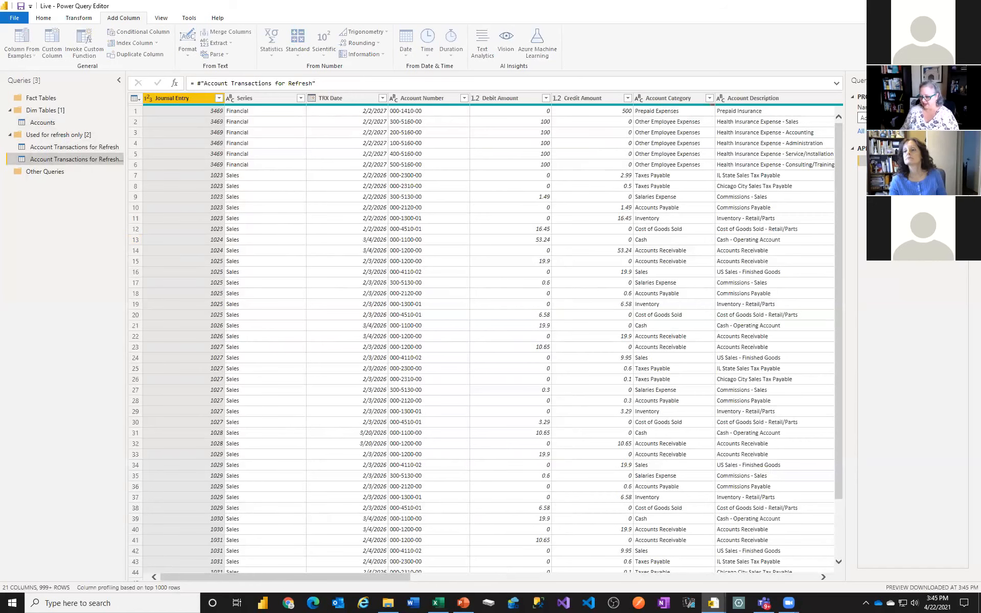
key("Return")
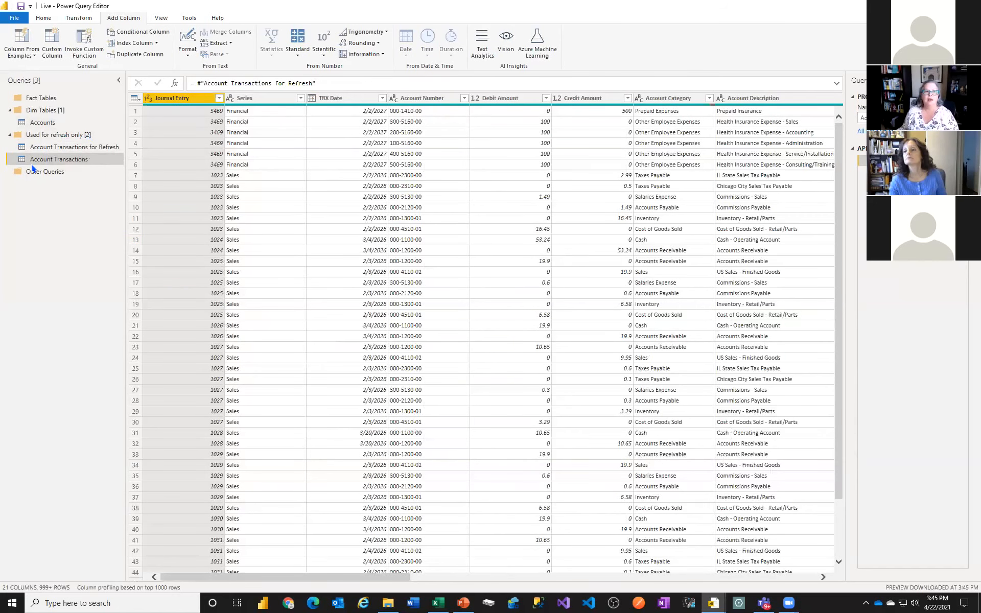
left_click_drag(53, 158, 44, 96)
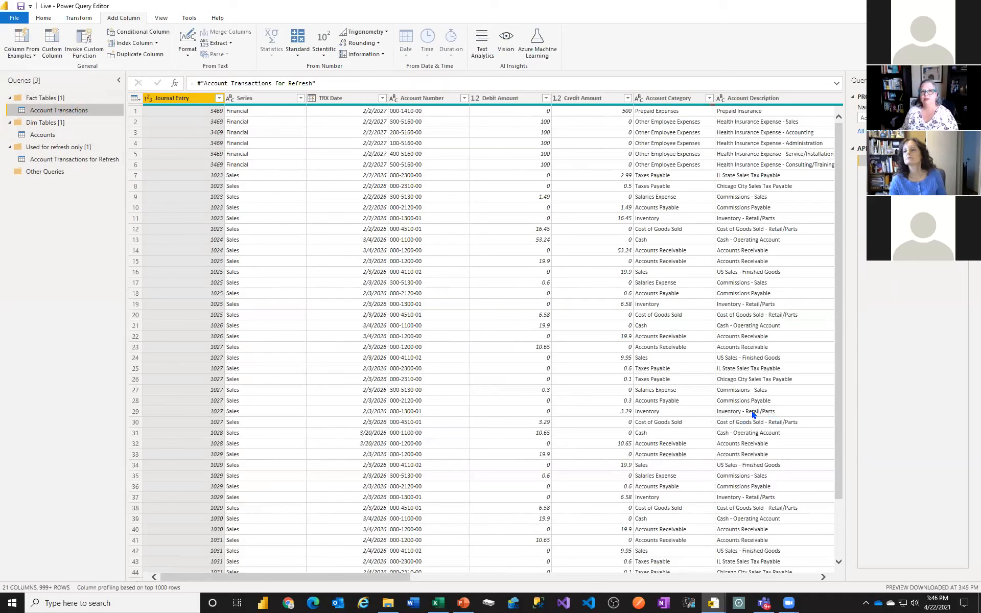
Exclude Account Category, Account Description, Account Type, Main Account Segment and Posting Type from the Account Transactions query's chosen columns
left_click(44, 17)
left_click(294, 42)
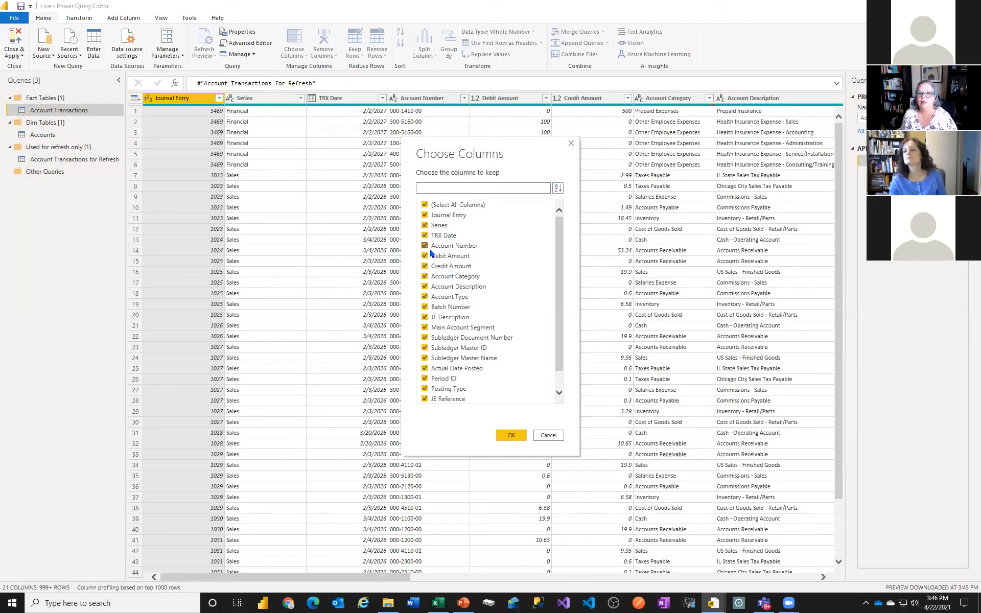
left_click(424, 276)
left_click(424, 287)
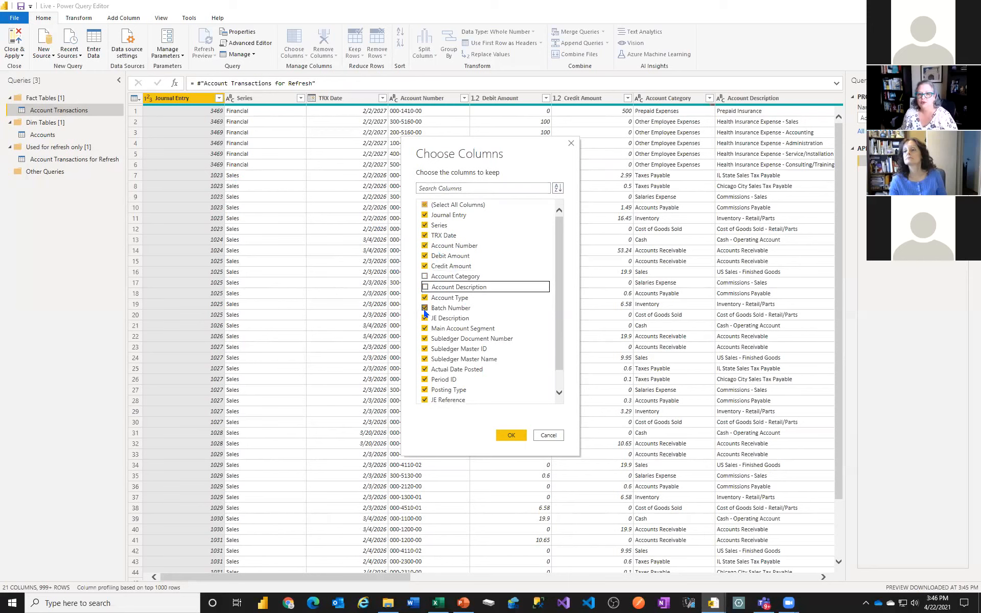
left_click(424, 298)
left_click(424, 328)
scroll(432, 381, "down", 1)
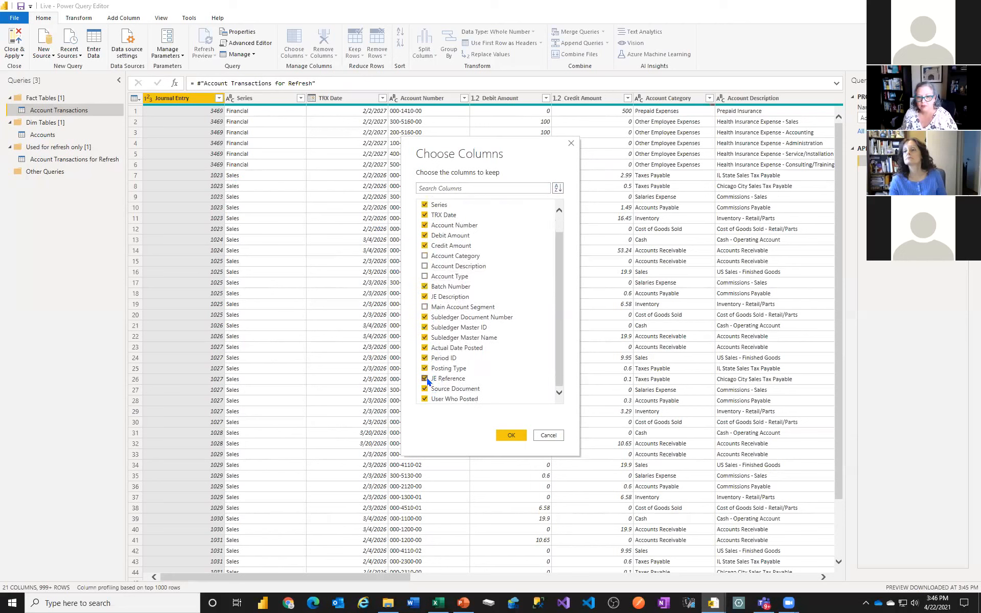
left_click(425, 368)
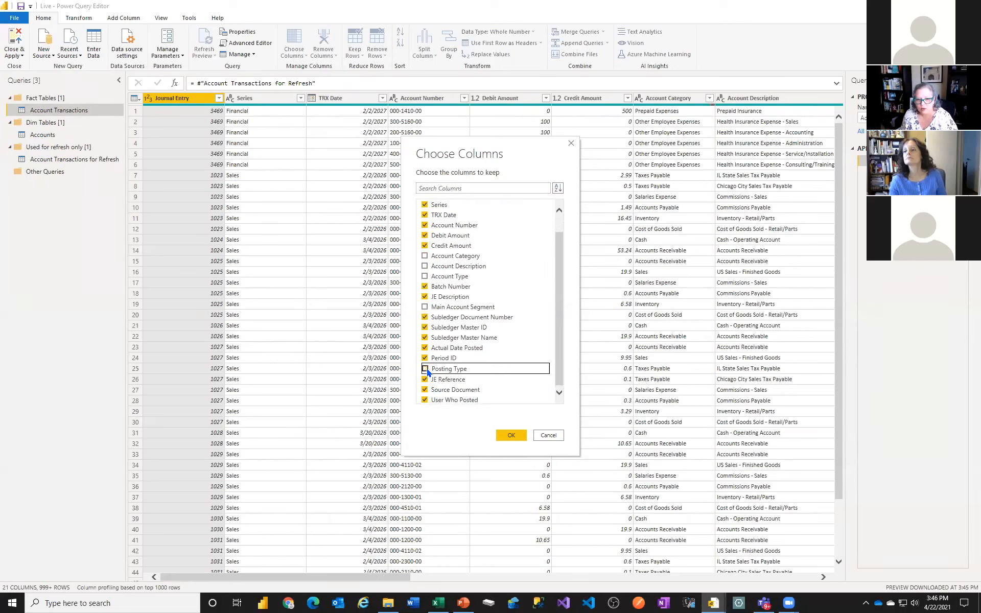
left_click(511, 435)
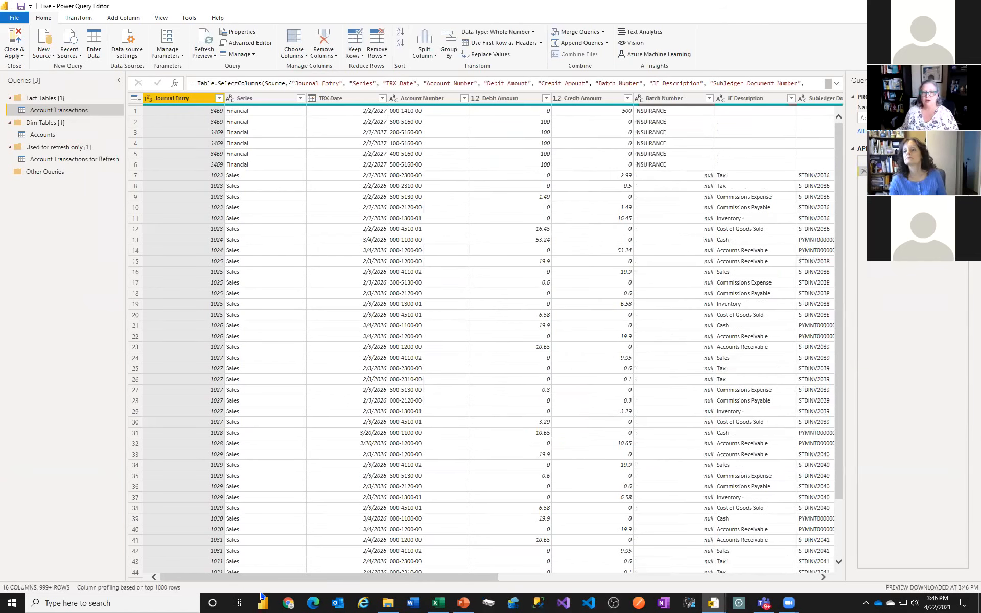
Review the columns kept in the Account Transactions query, including the TRX Date and subledger columns
left_click(427, 572)
left_click_drag(474, 576, 826, 590)
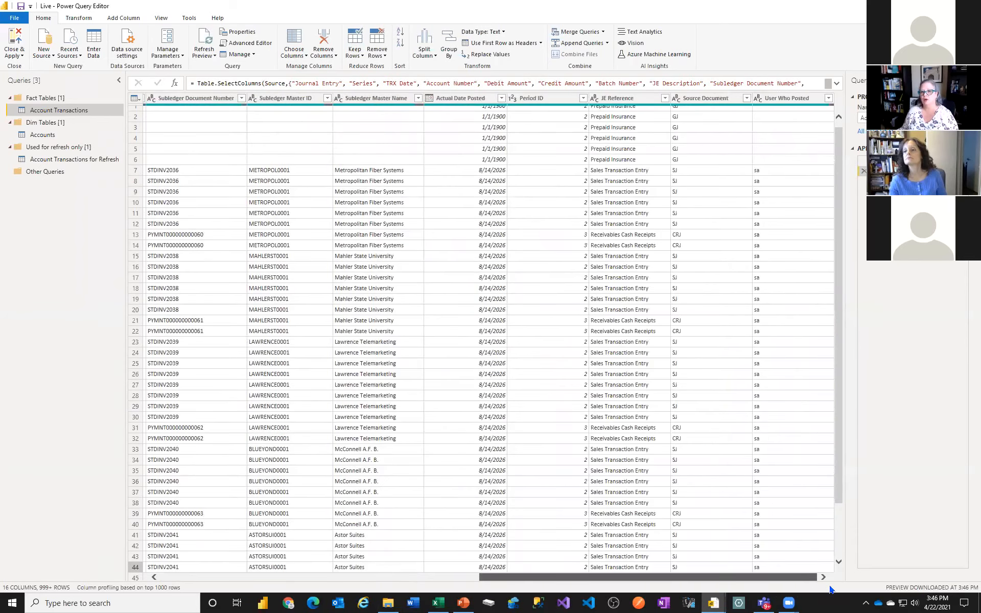
scroll(703, 428, "left", 10)
scroll(690, 437, "up", 1)
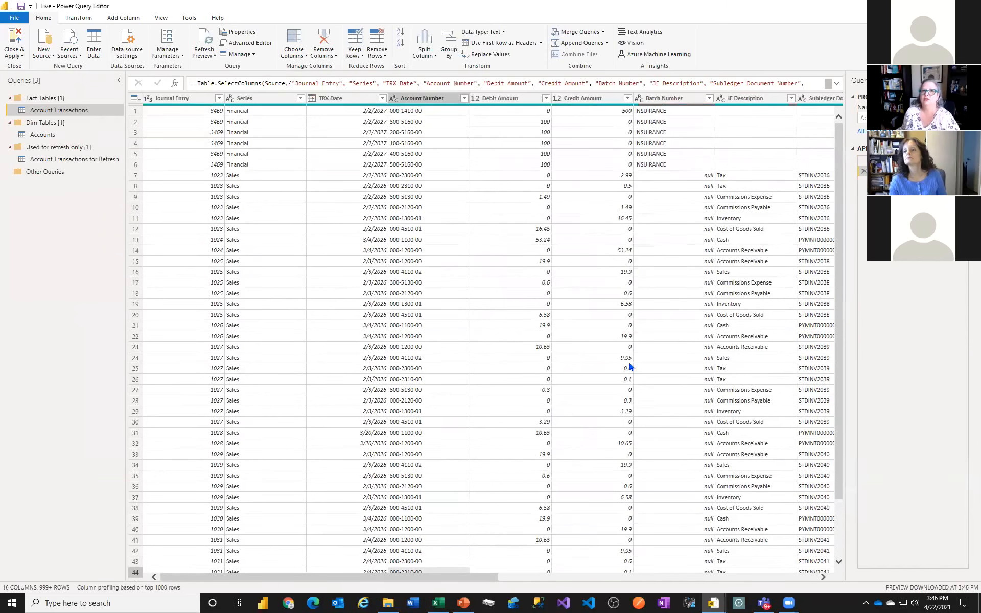
left_click(351, 98)
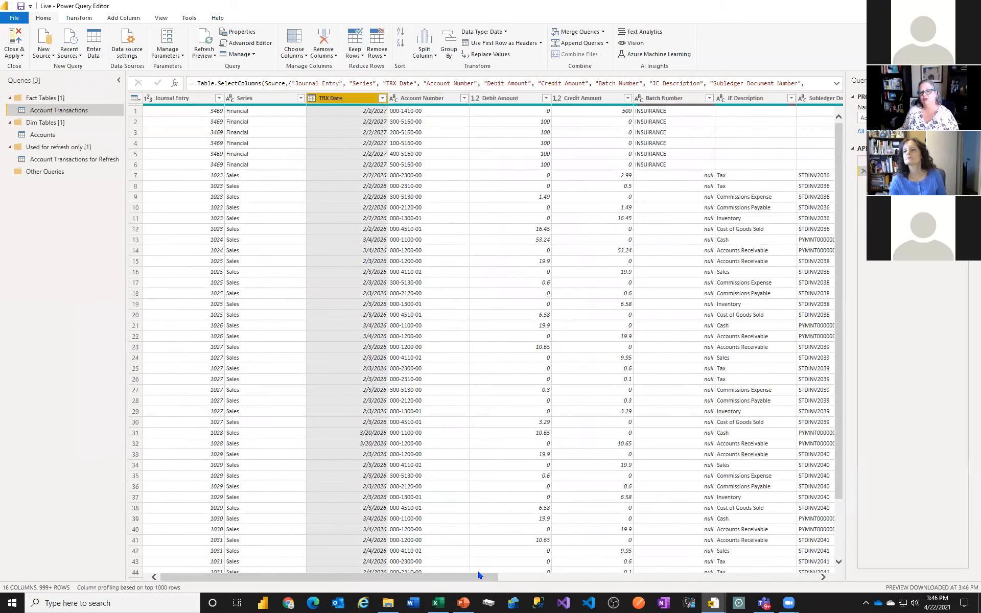
left_click_drag(474, 576, 775, 534)
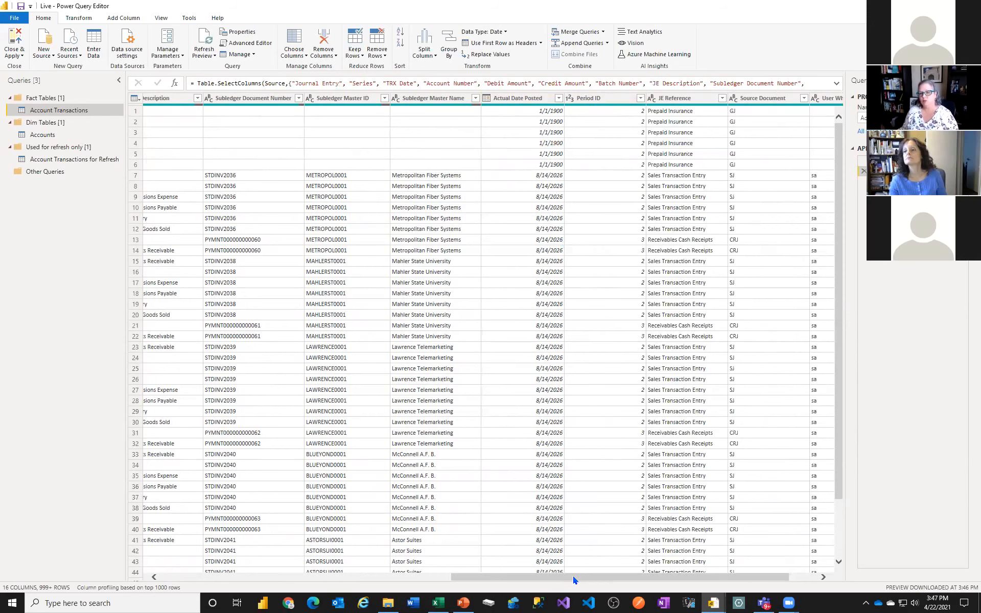
left_click_drag(573, 577, 631, 558)
Add Document Status to the columns kept in the Account Transactions for Refresh query and check it in the final result
left_click(74, 160)
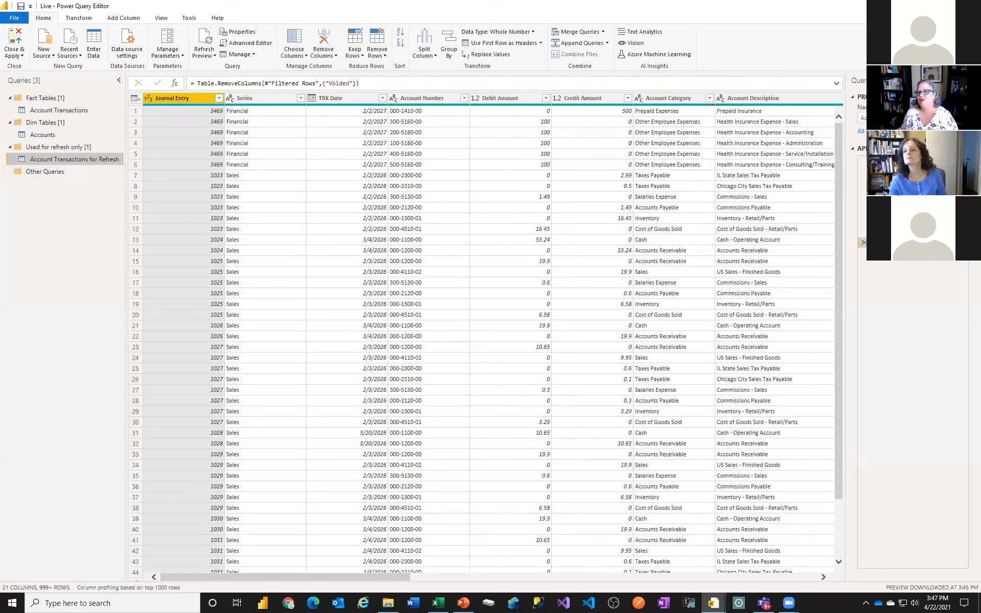
left_click(961, 182)
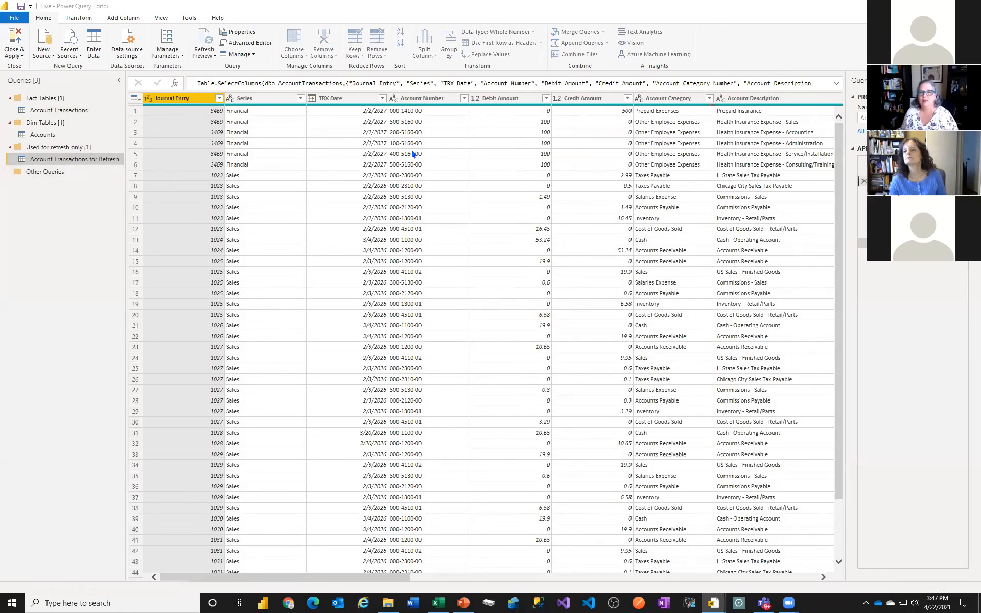
type("status")
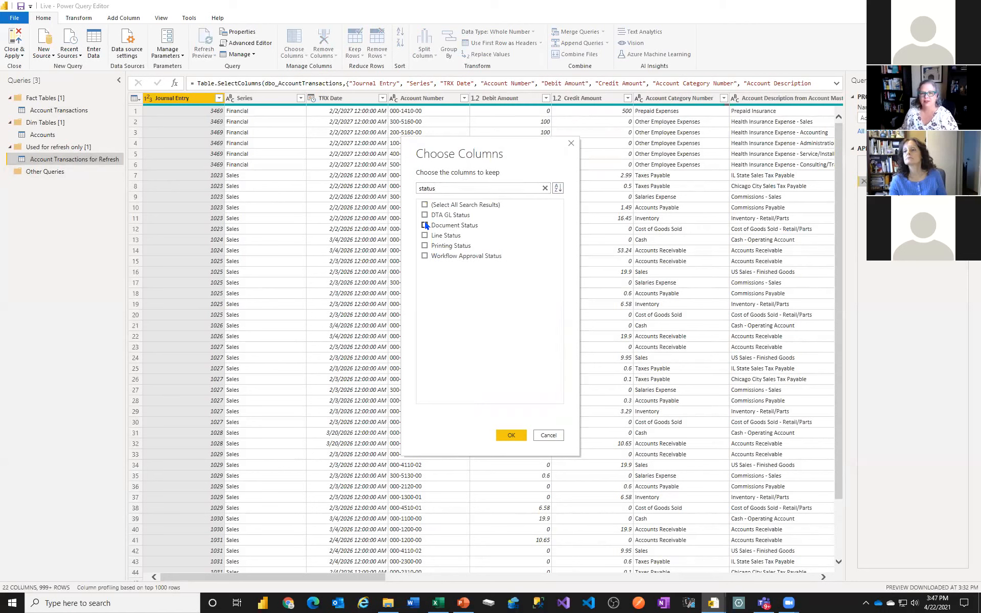
left_click(512, 436)
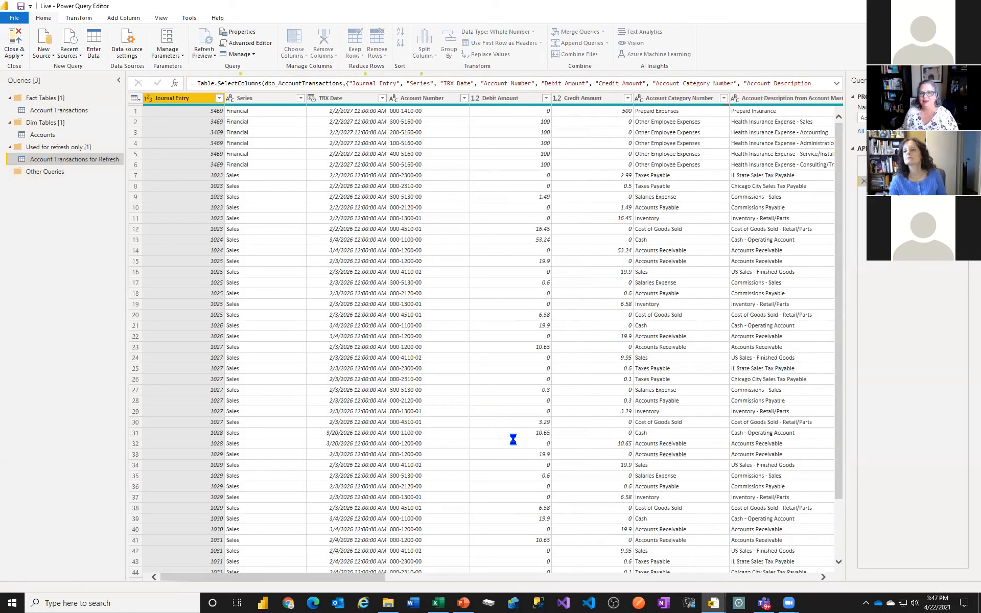
left_click(899, 244)
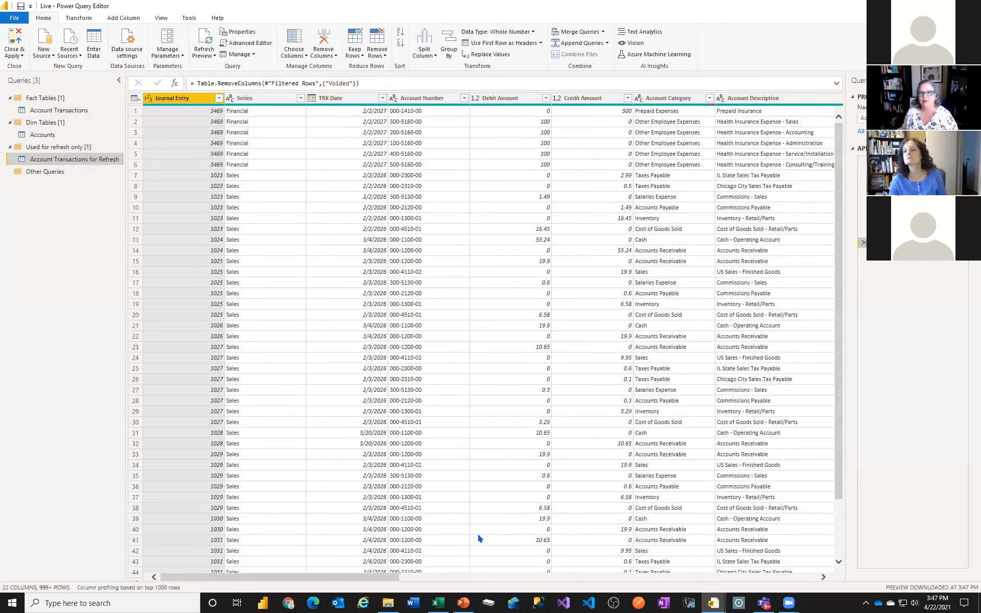
left_click_drag(402, 578, 607, 581)
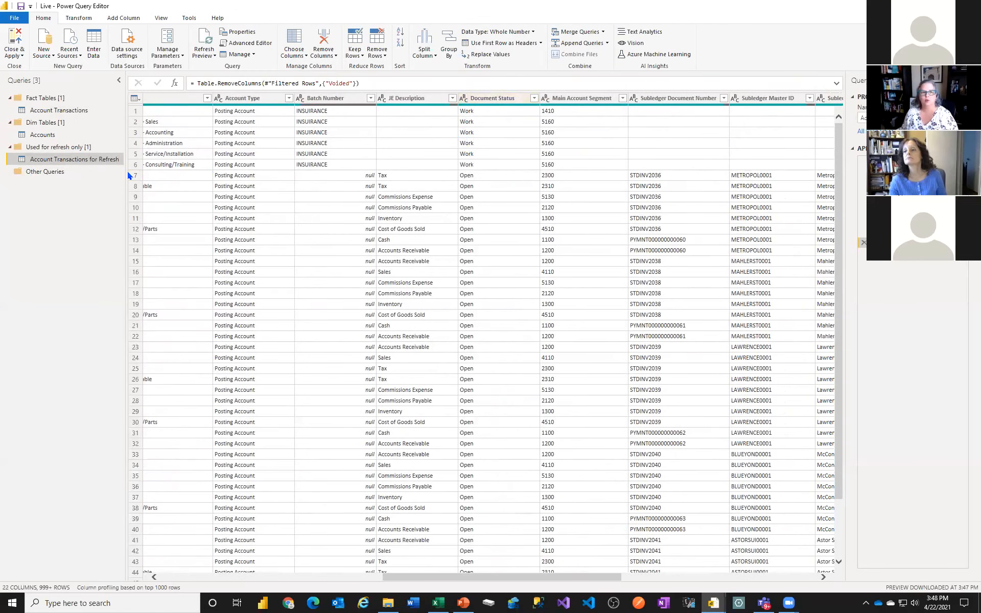
Include Document Status among the columns kept in the Account Transactions fact query
left_click(51, 109)
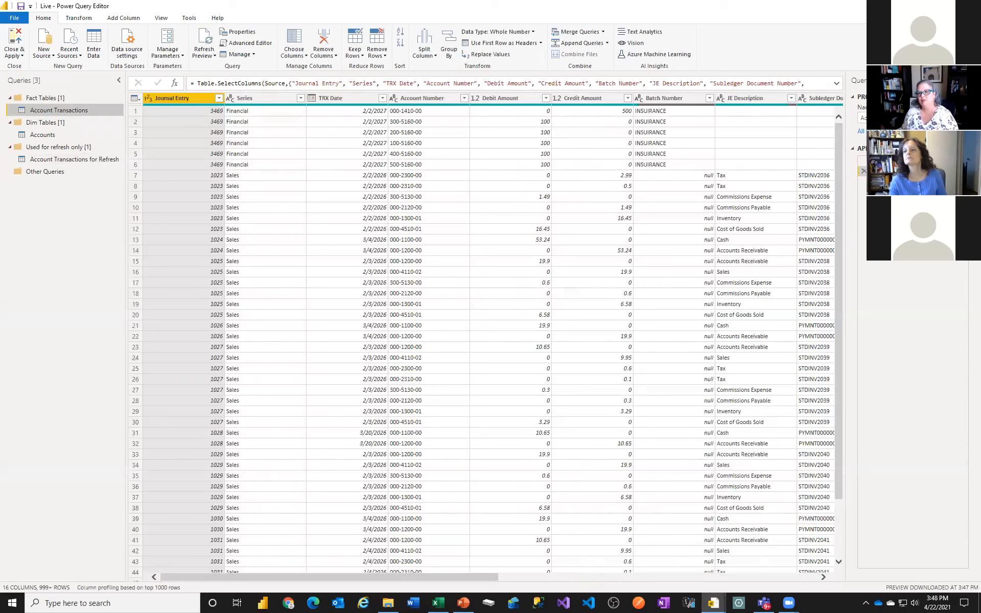
left_click(962, 171)
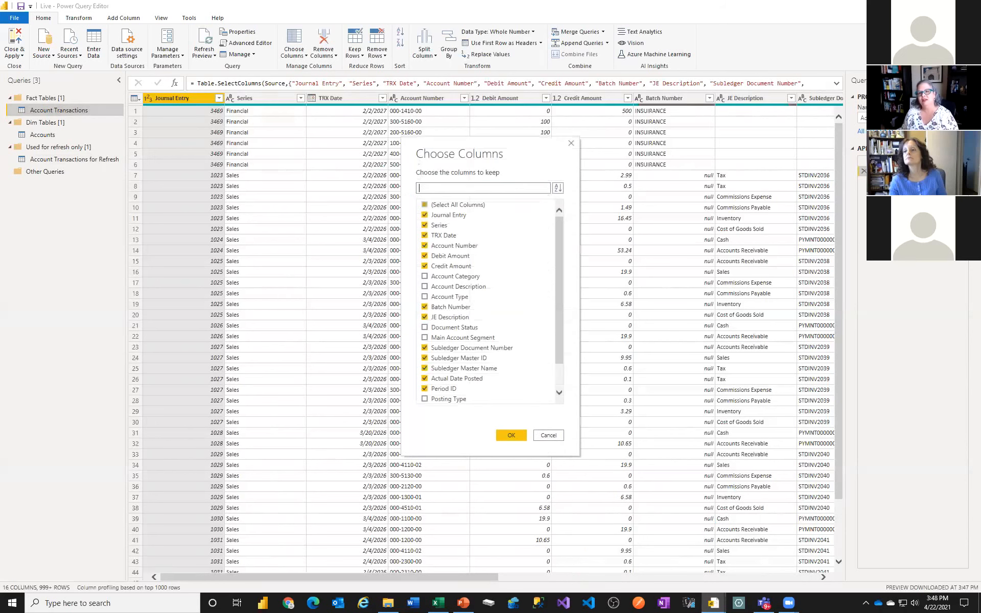
scroll(460, 352, "down", 1)
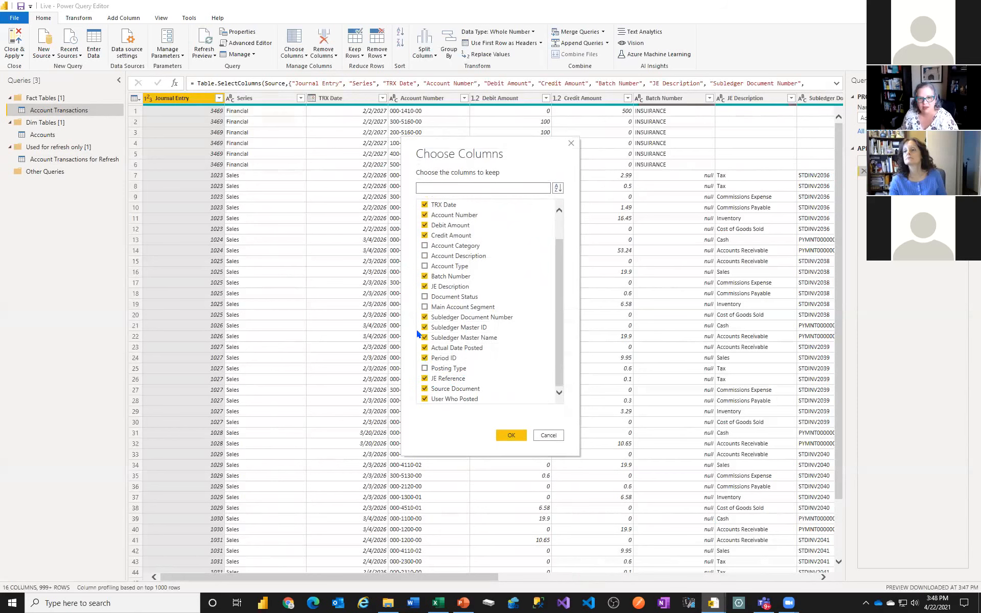
left_click(425, 297)
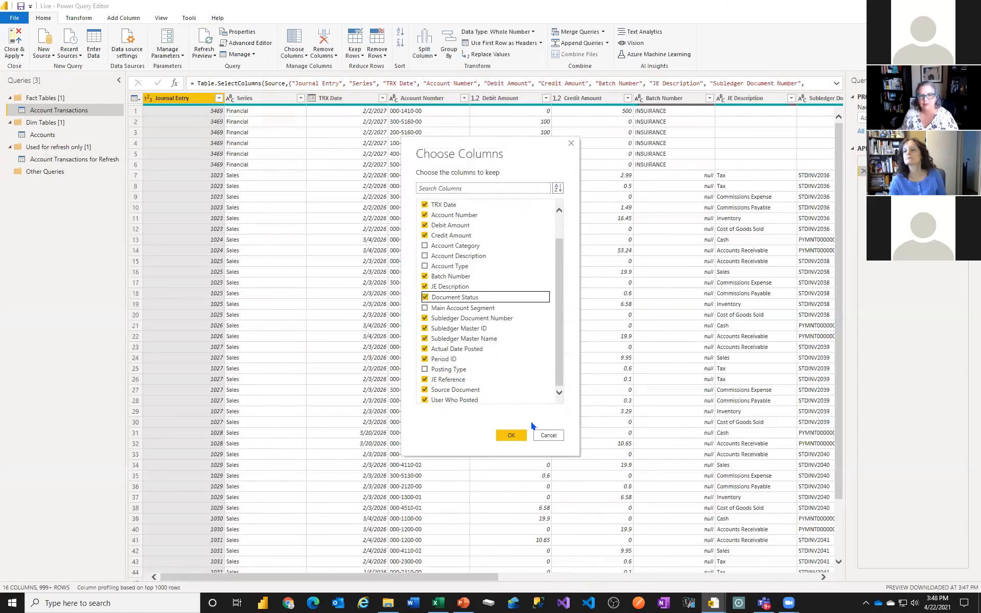
left_click(517, 434)
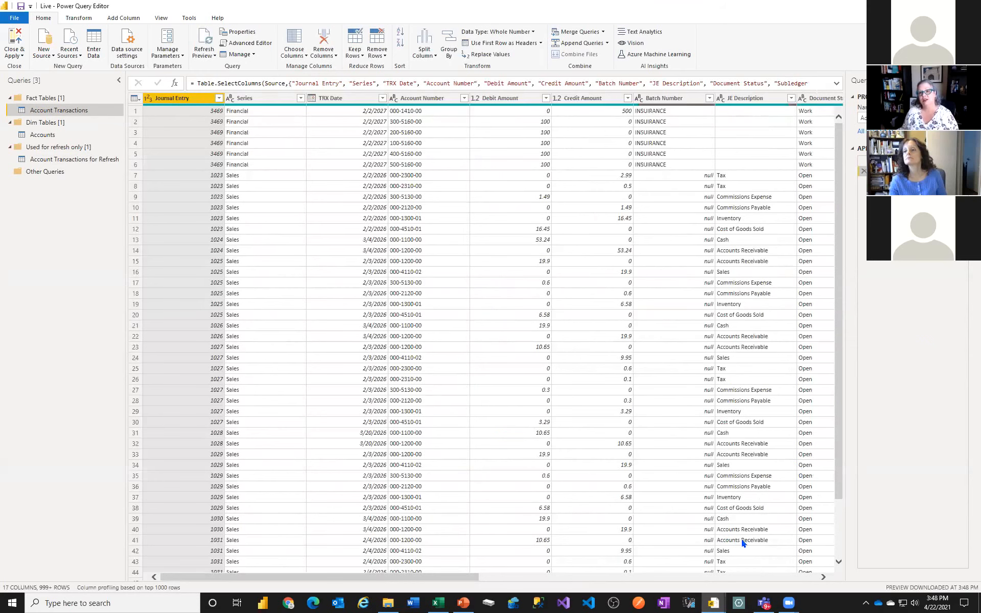
Replace the value 1/1/1900 with null in the Actual Date Posted column of Account Transactions
left_click_drag(413, 574, 702, 577)
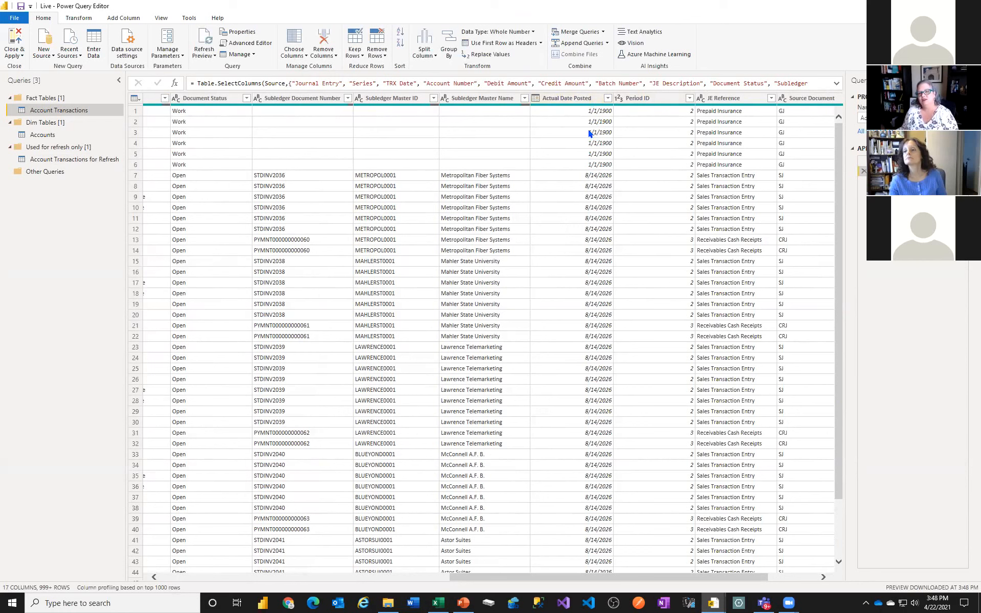
left_click(570, 102)
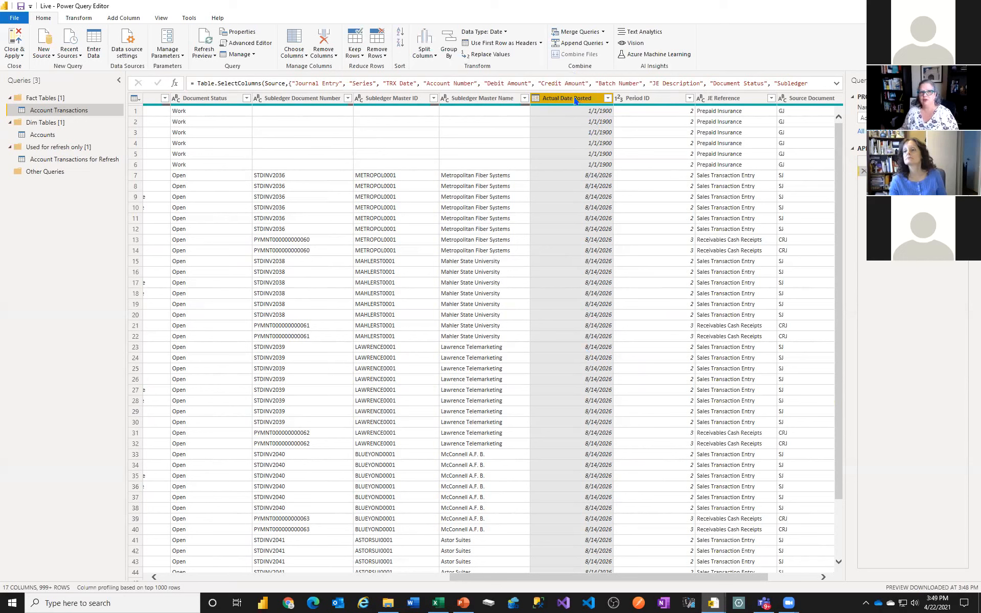
left_click(78, 18)
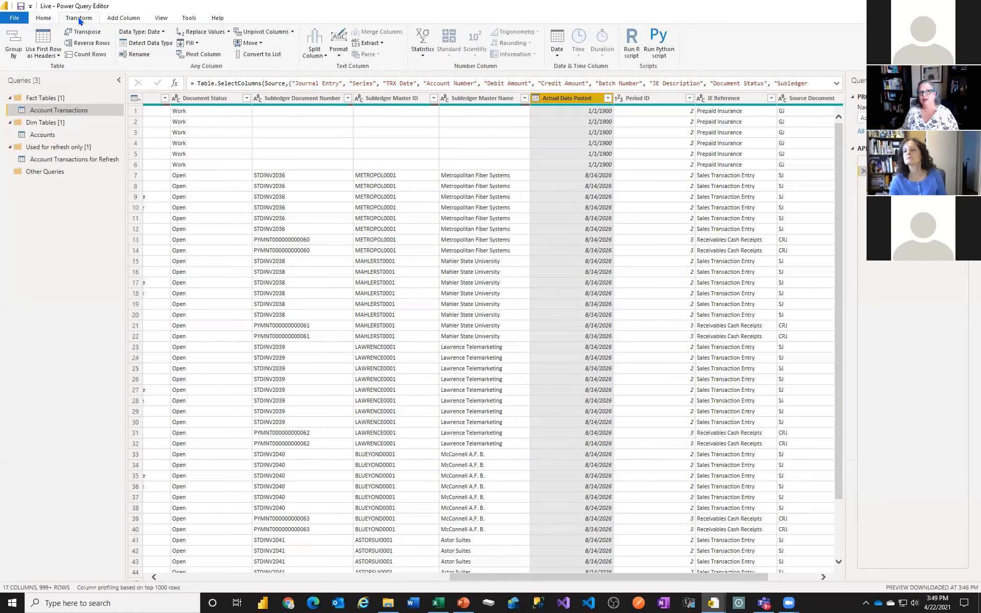
left_click(340, 52)
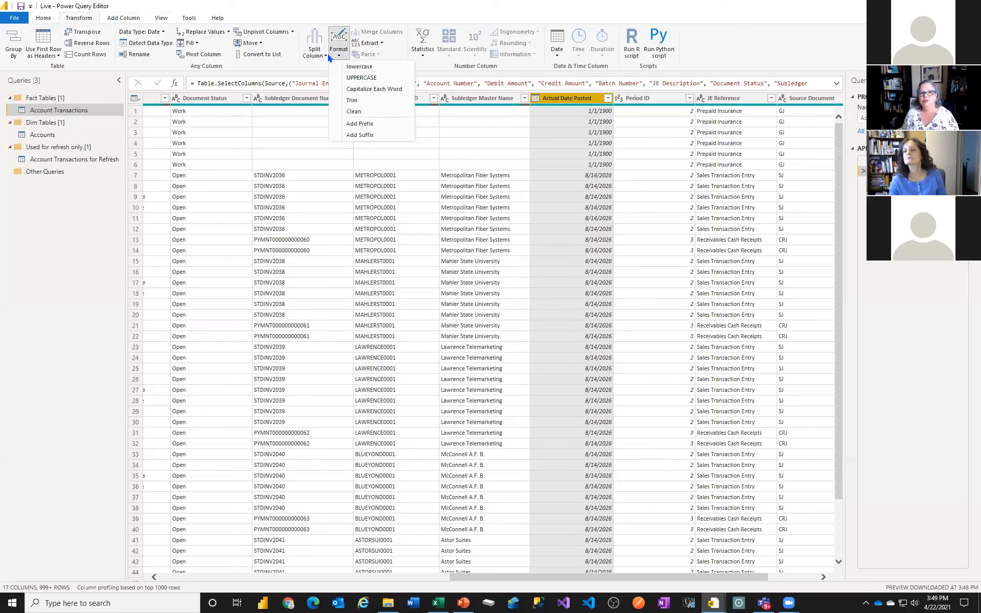
left_click(337, 56)
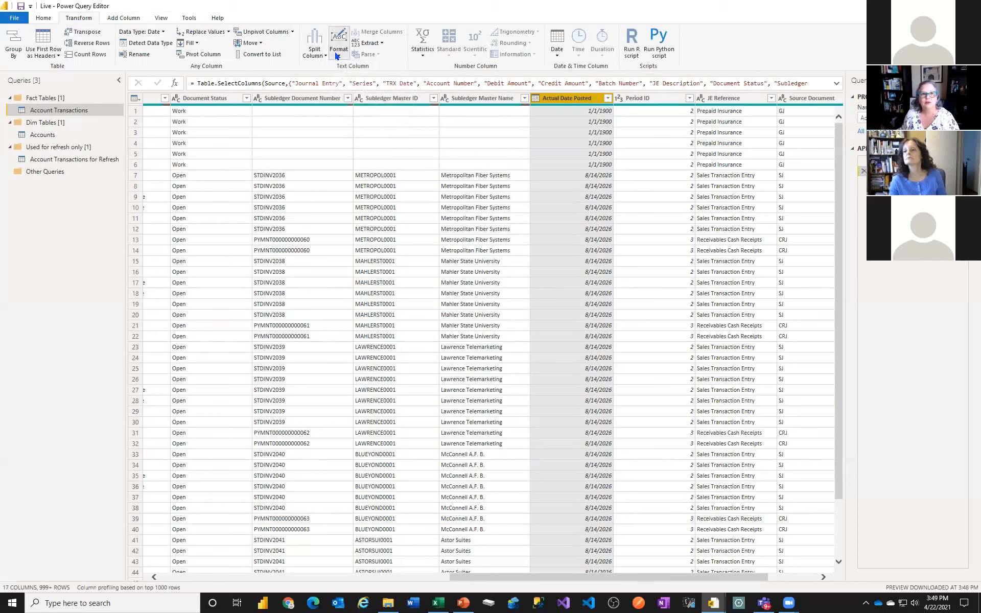
left_click(204, 31)
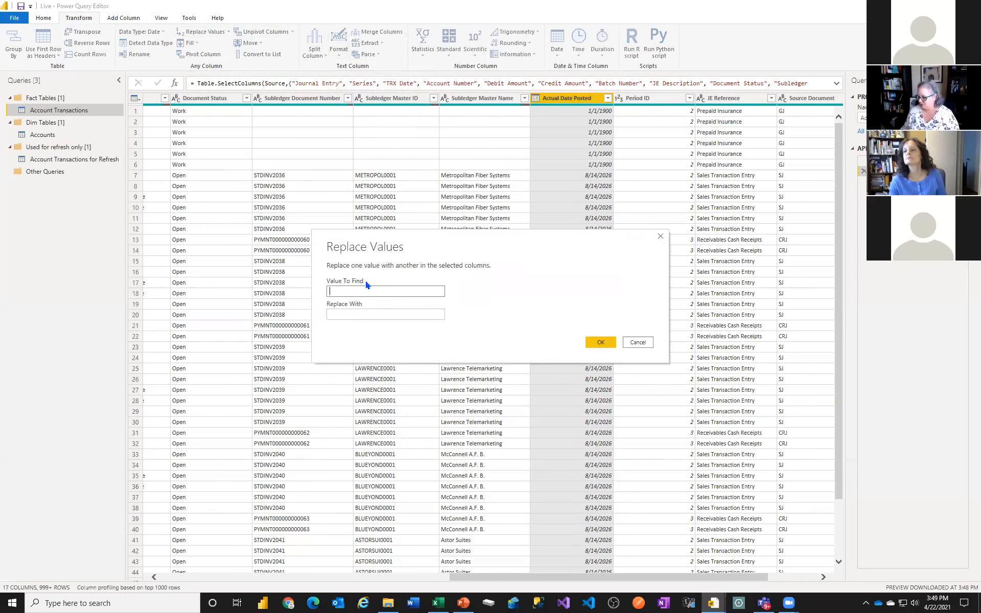
type("1/1/1900")
left_click(333, 312)
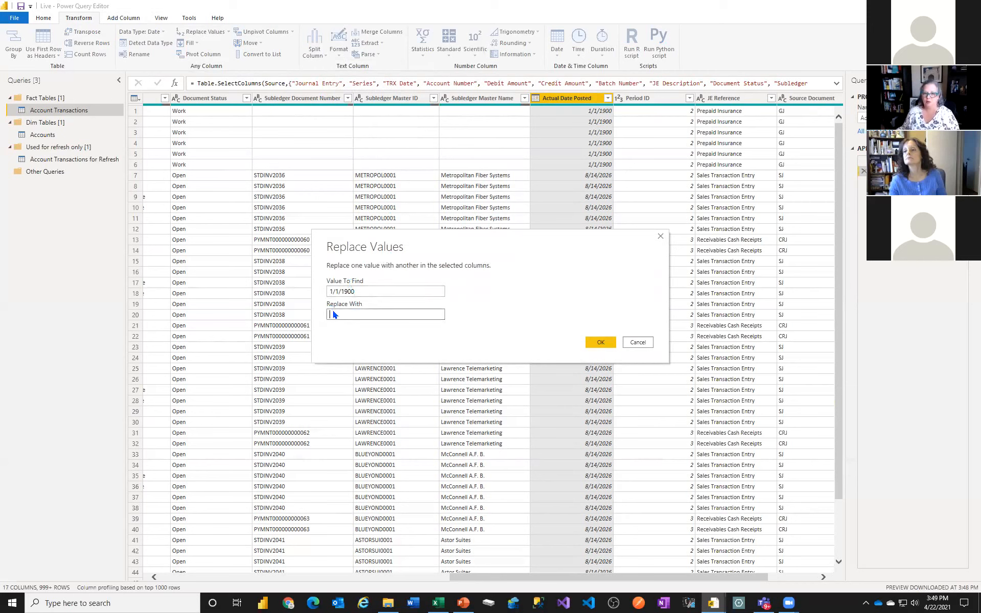
type("null")
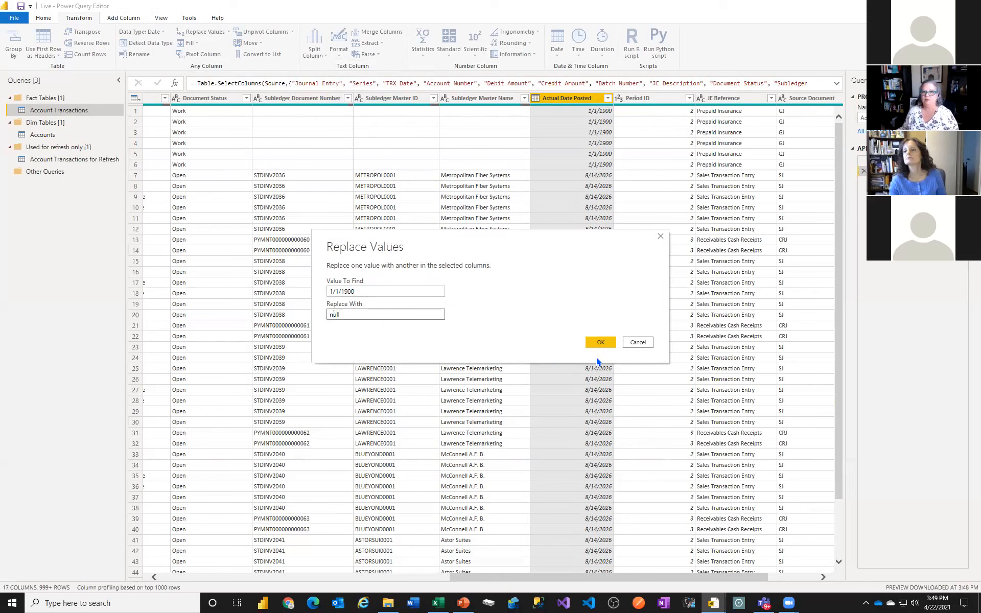
left_click(598, 346)
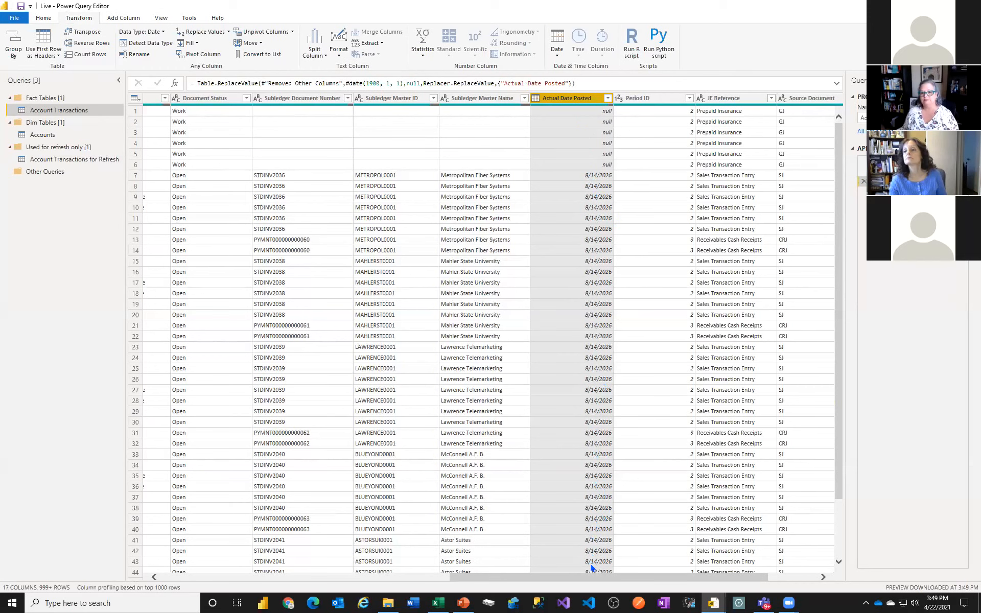
Filter Account Transactions to Period ID 0 to examine those rows, and remove the filter again
left_click_drag(592, 574, 660, 564)
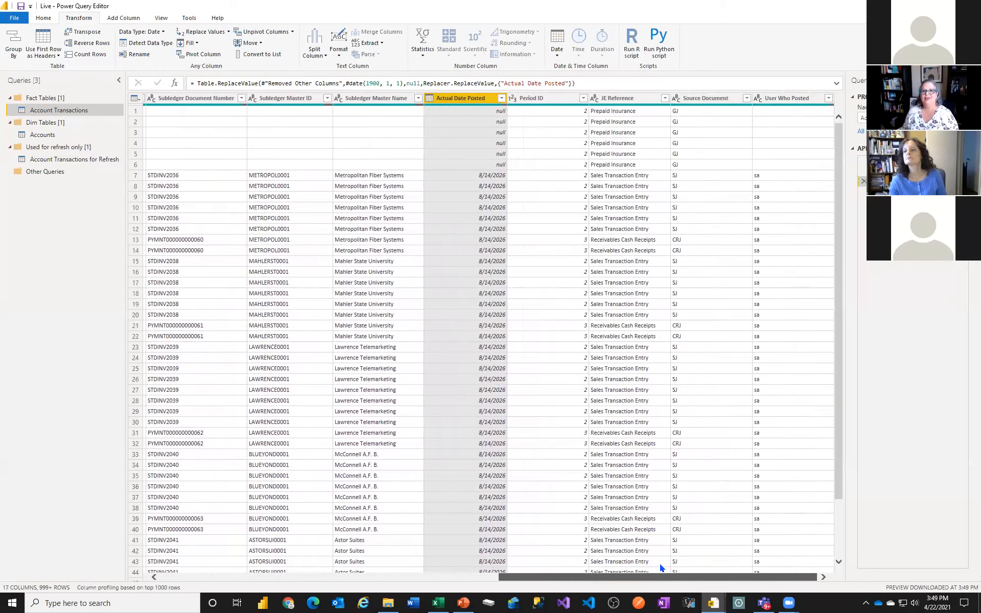
left_click(583, 99)
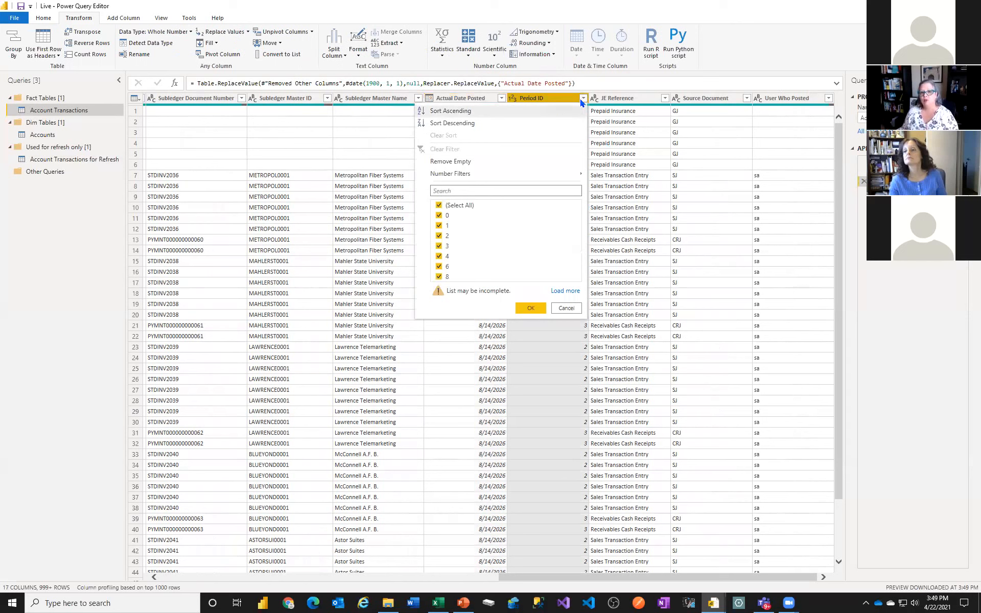
left_click(437, 205)
left_click(438, 215)
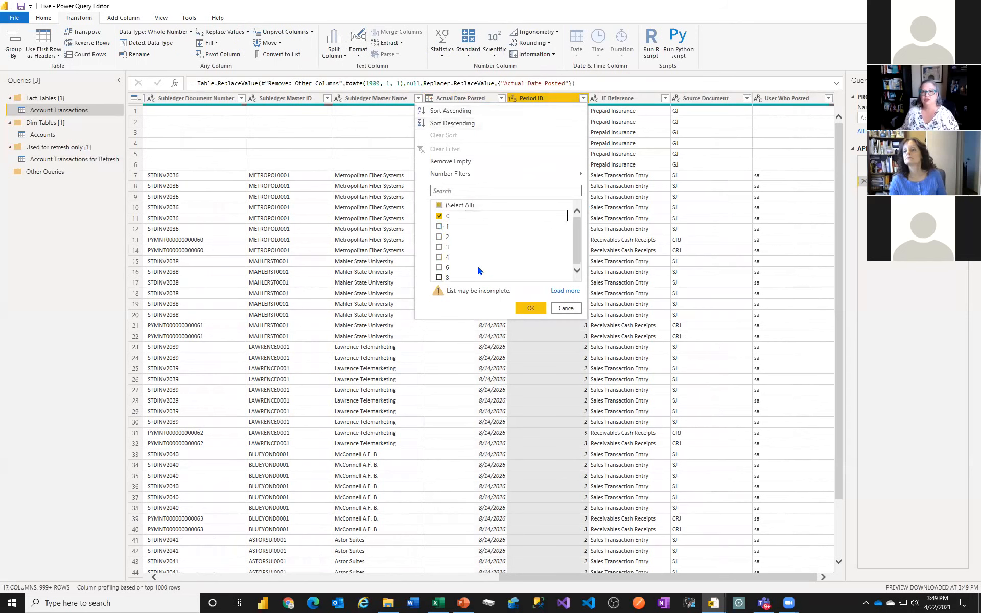
left_click(526, 307)
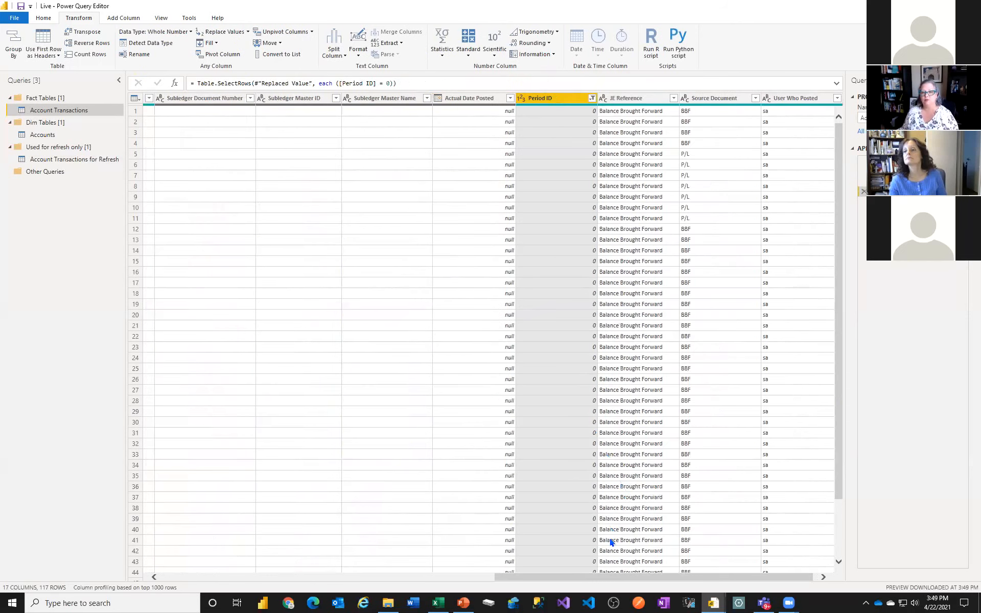
left_click_drag(608, 577, 255, 547)
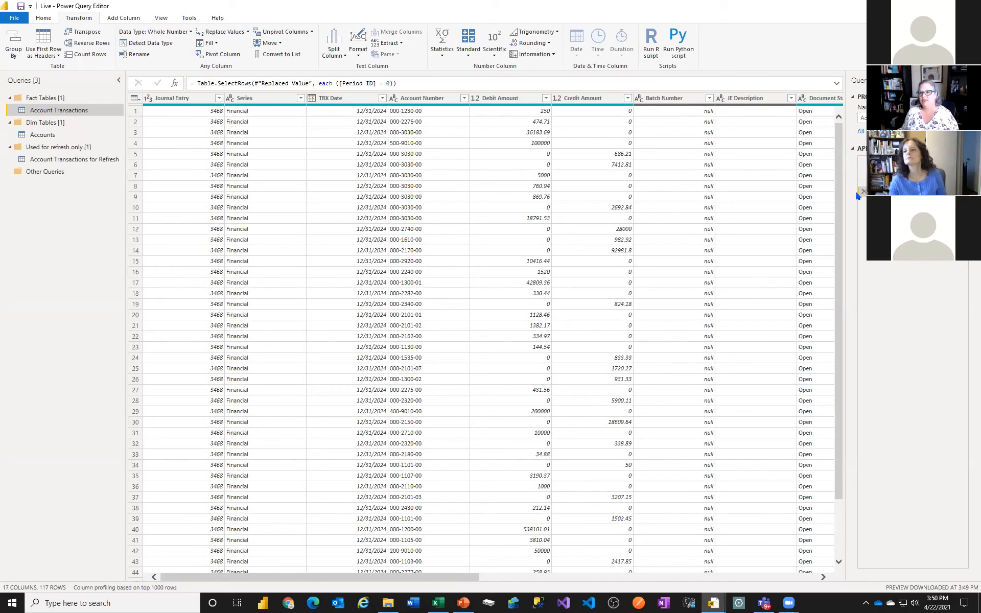
left_click(876, 182)
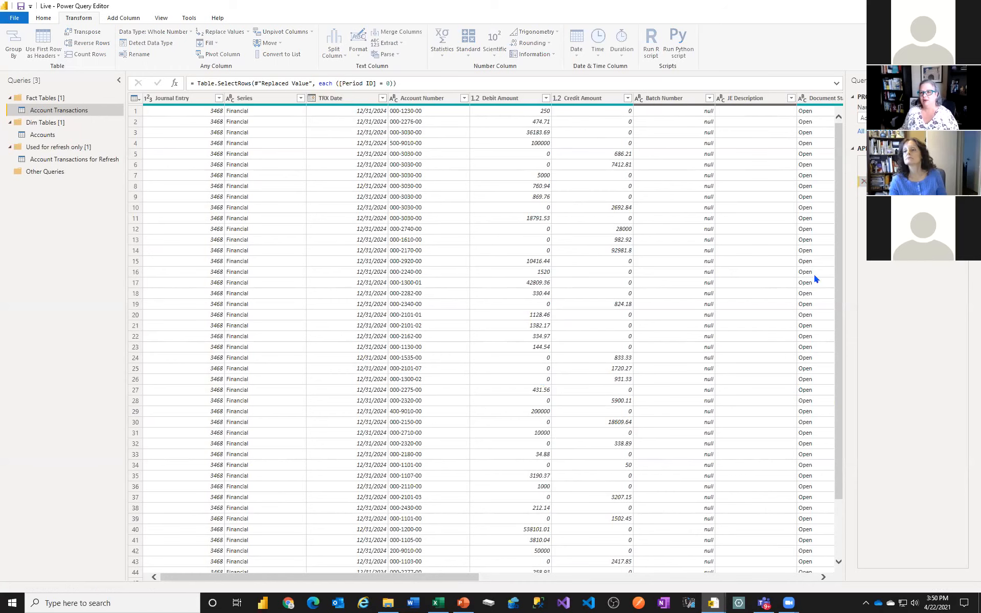
Change the data type of the TRX Date column in Account Transactions to Date/Time
left_click_drag(501, 582, 714, 590)
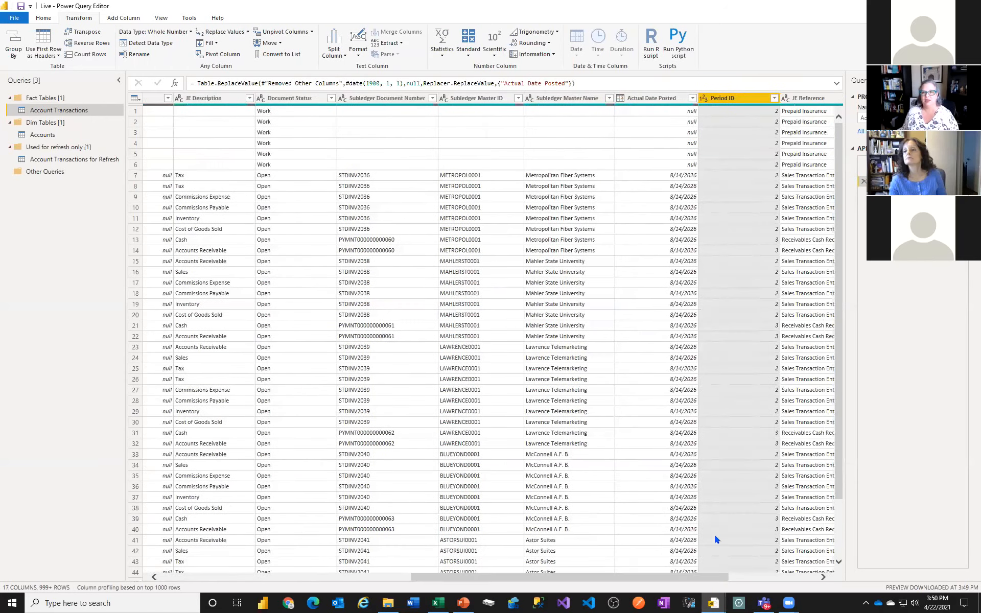
left_click_drag(599, 578, 349, 578)
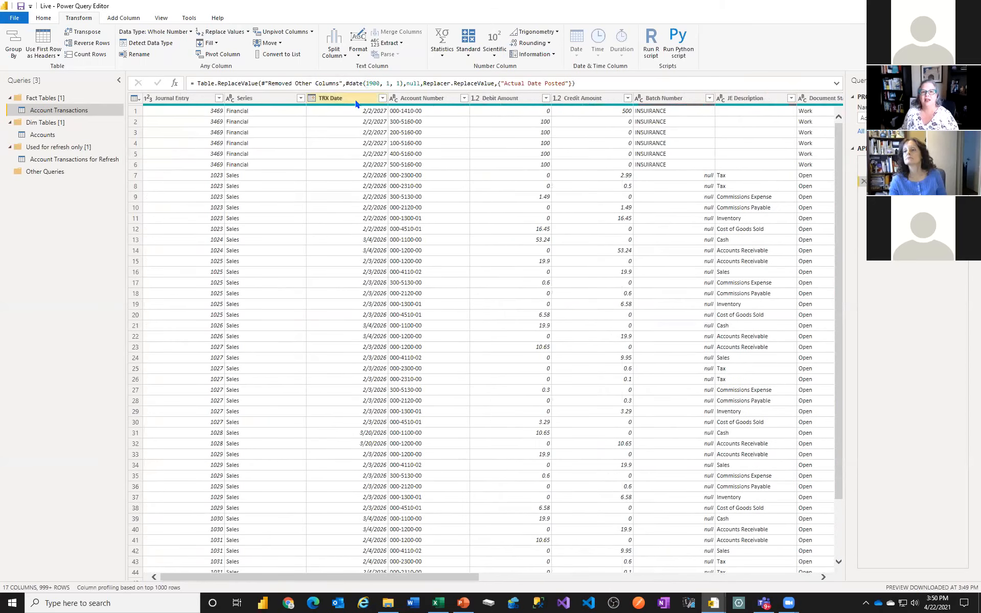
left_click(355, 100)
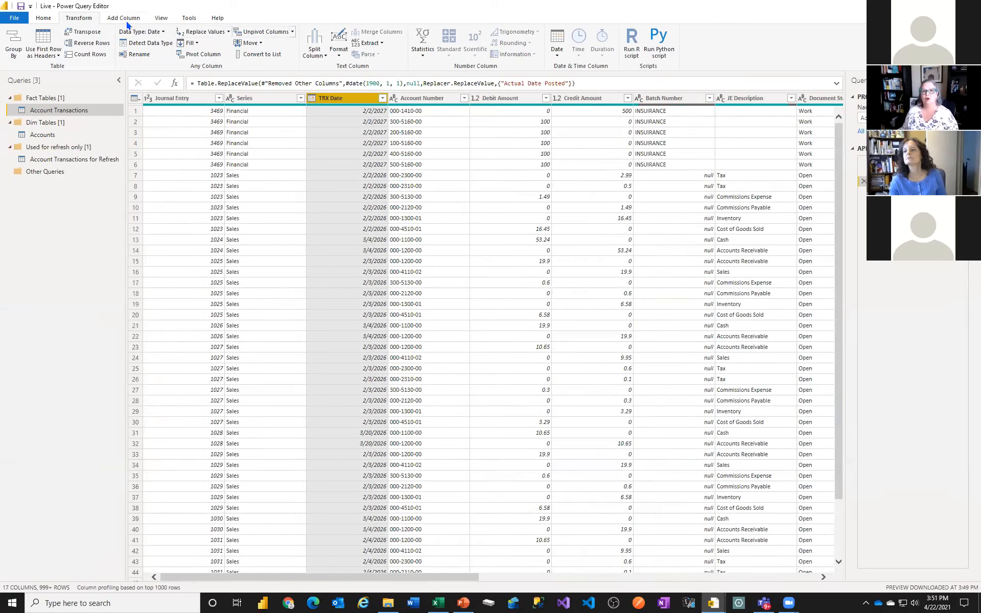
left_click(559, 53)
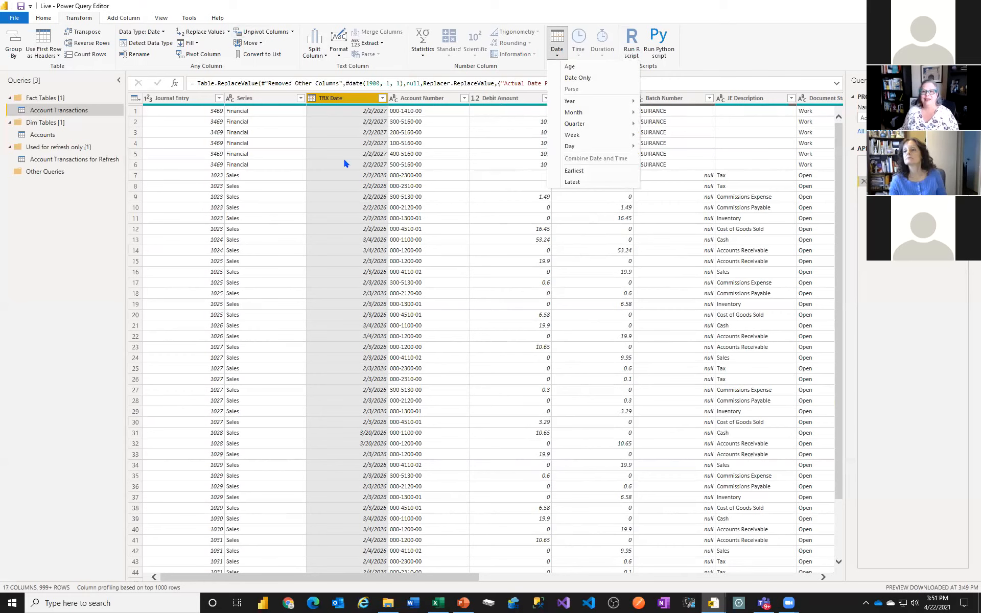
left_click(317, 100)
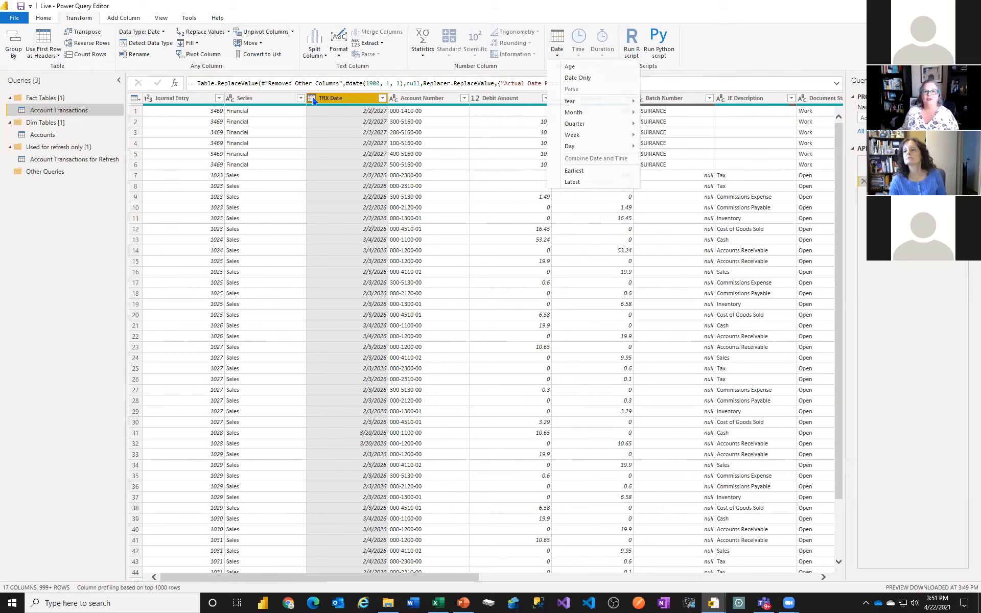
left_click(312, 98)
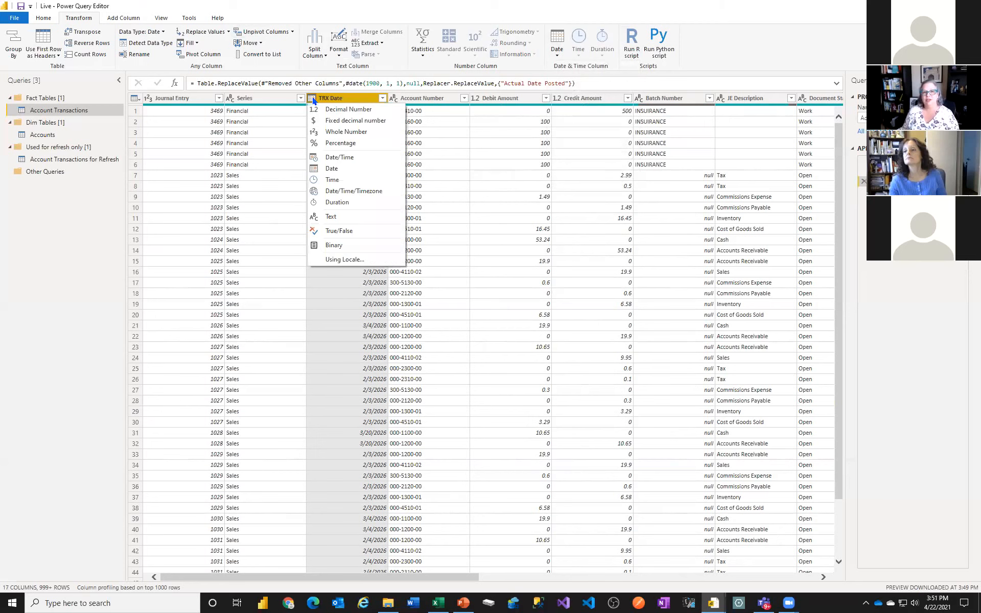
left_click(337, 157)
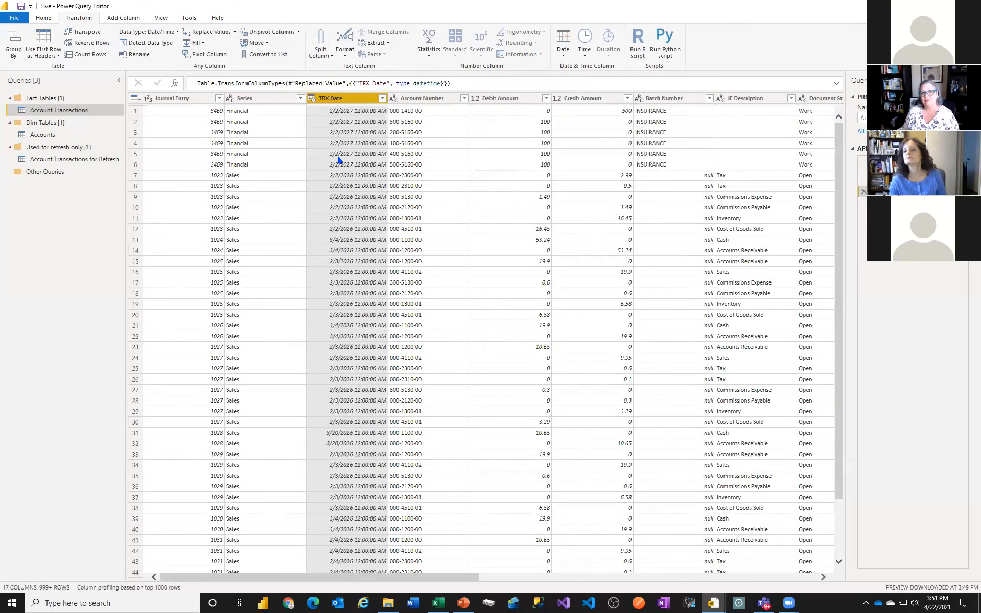
left_click(585, 50)
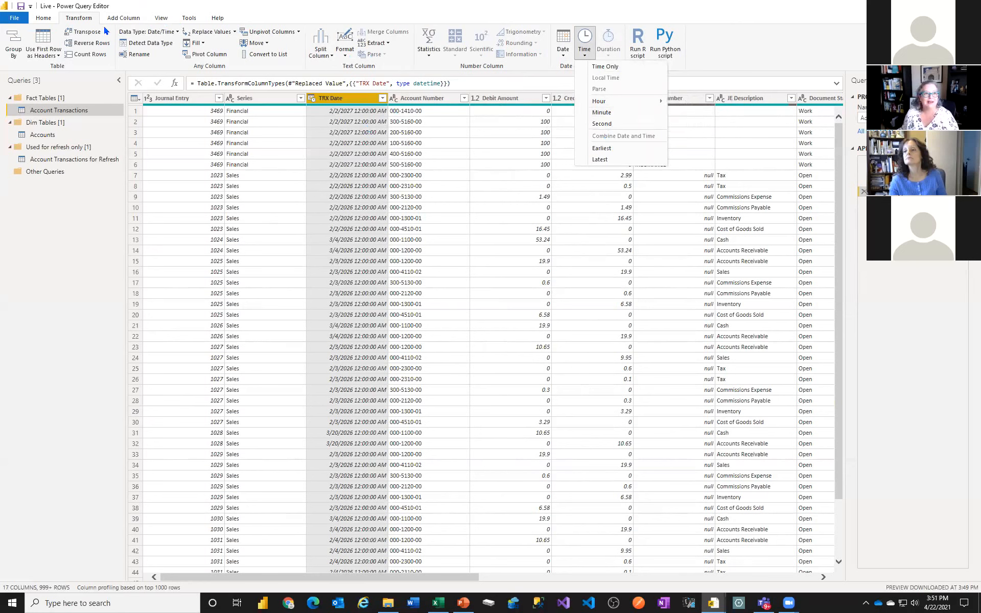
left_click(421, 53)
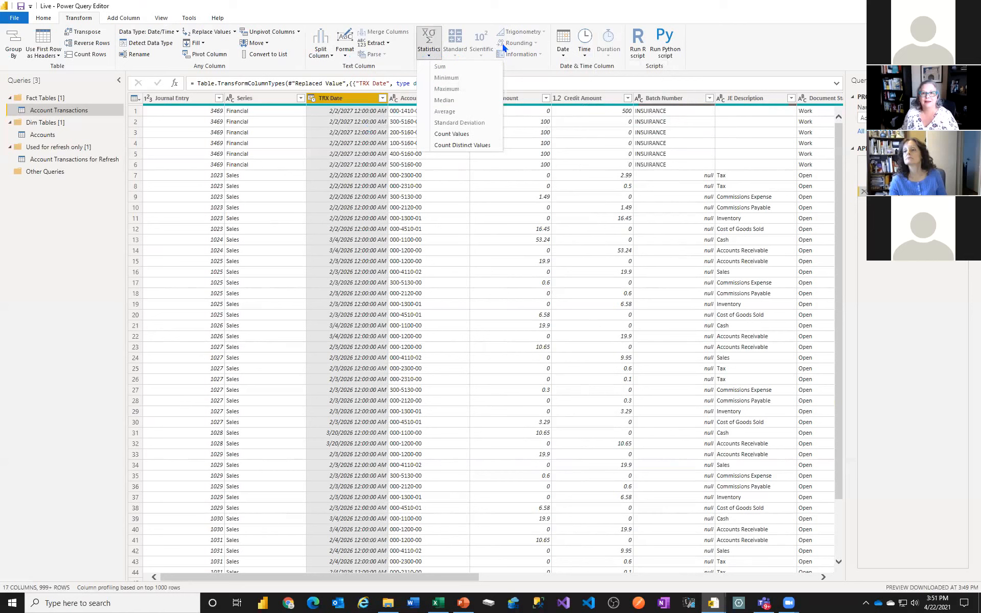
Remove the data type change applied to the TRX Date column in Account Transactions
left_click(855, 190)
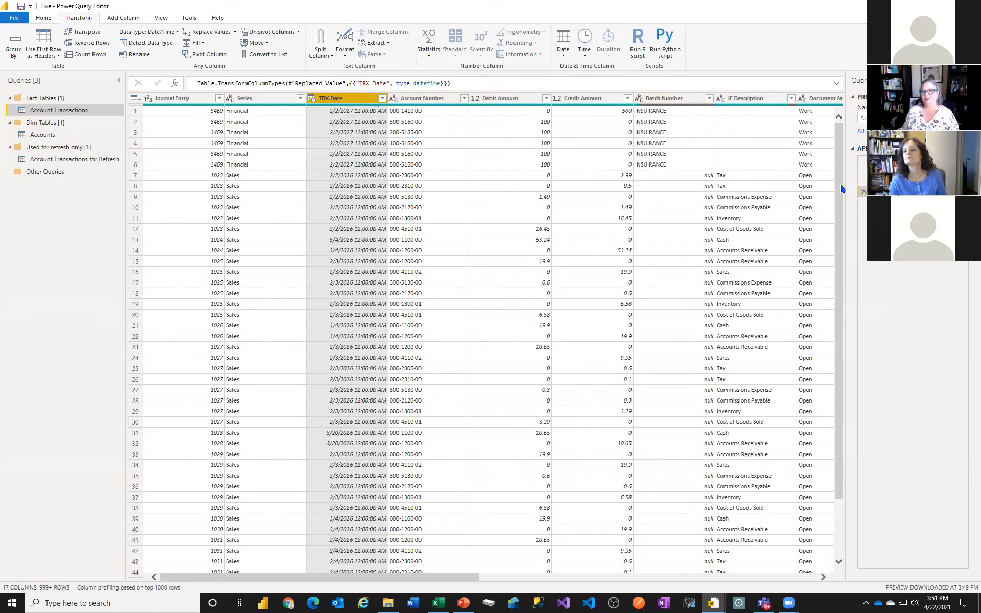
left_click(864, 191)
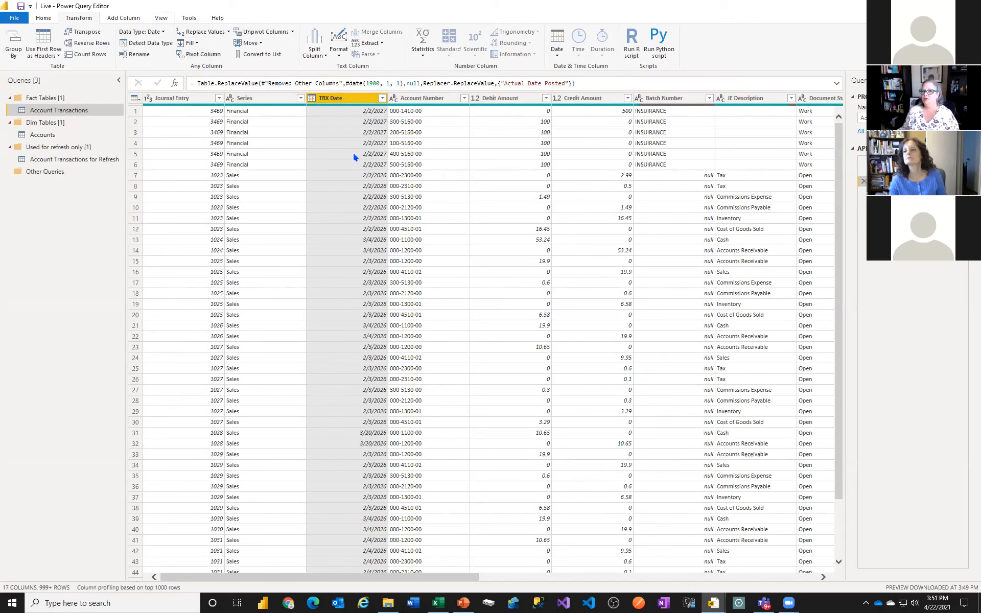
Start a custom column named BBF Date in the Account Transactions query
left_click(122, 19)
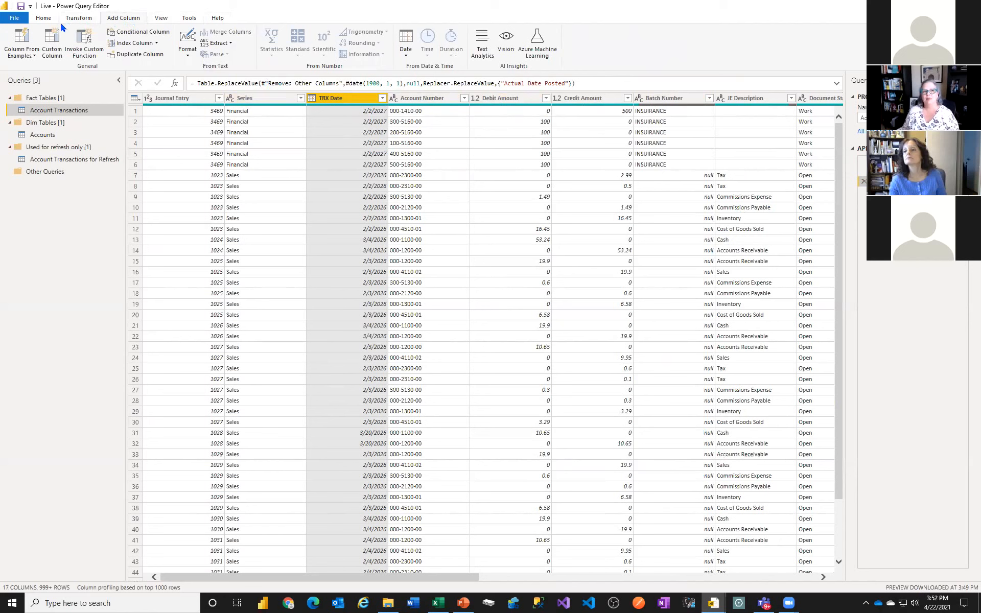
left_click(54, 36)
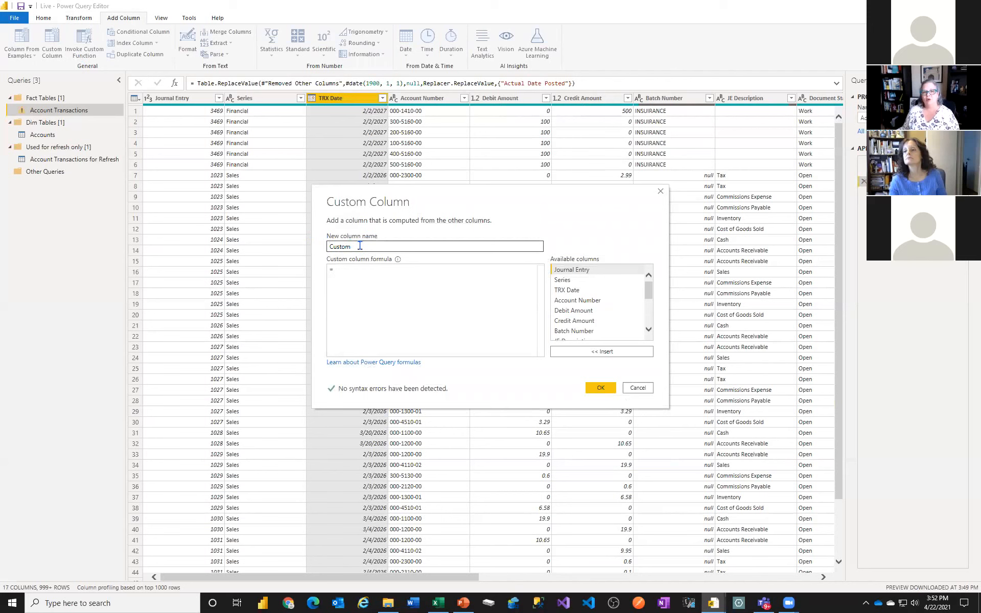
left_click_drag(366, 249, 314, 242)
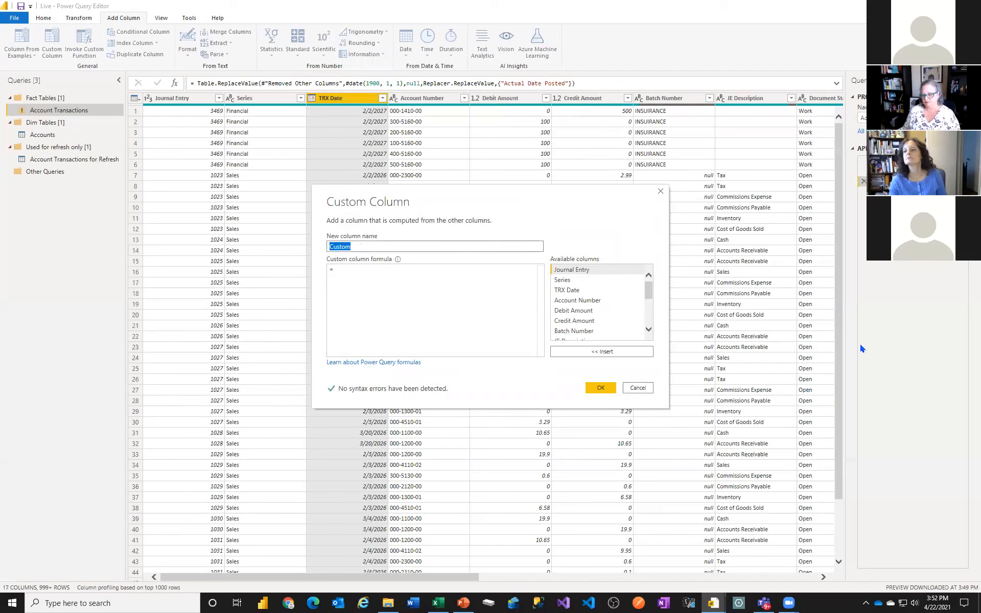
type("BBF")
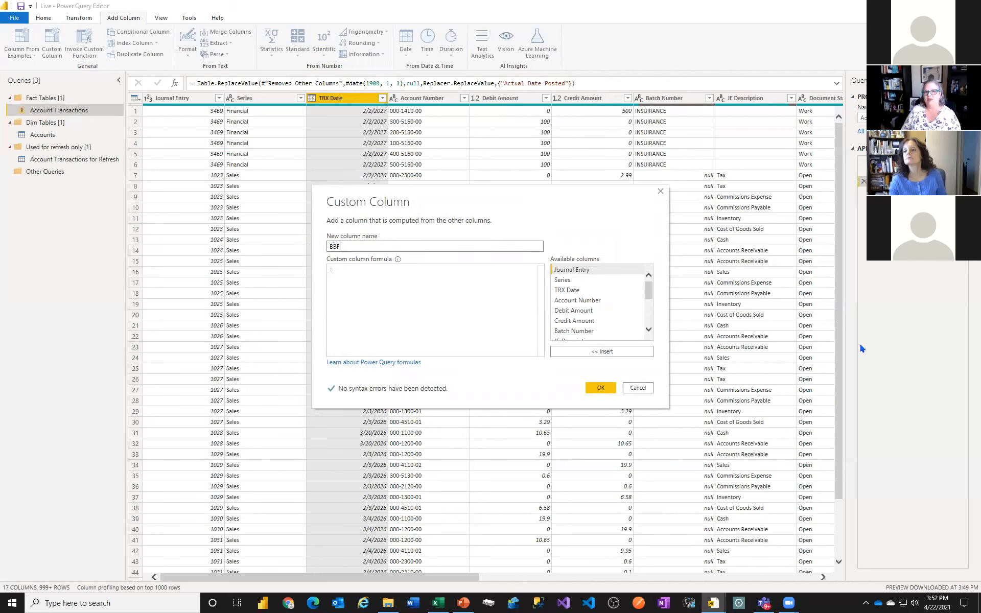
type(" Date")
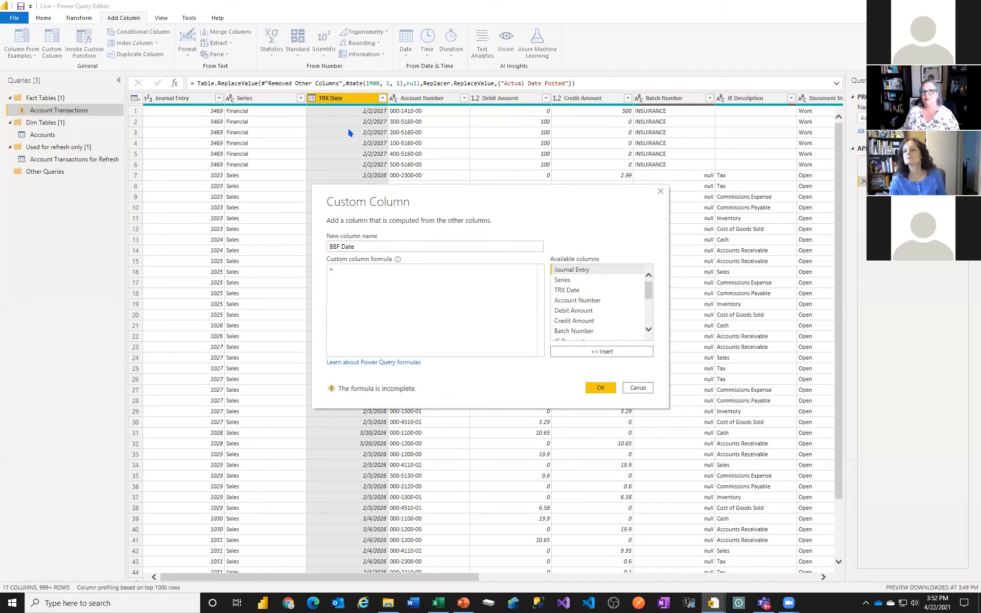
Give the BBF Date column the formula Date.AddDays([TRX Date], 1) and create it
type("add")
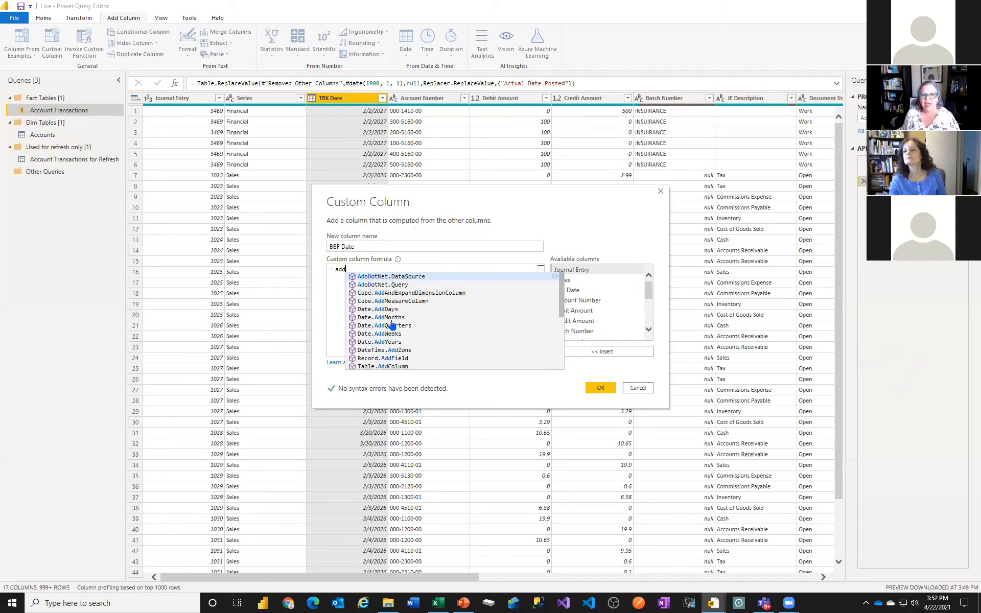
left_click(389, 310)
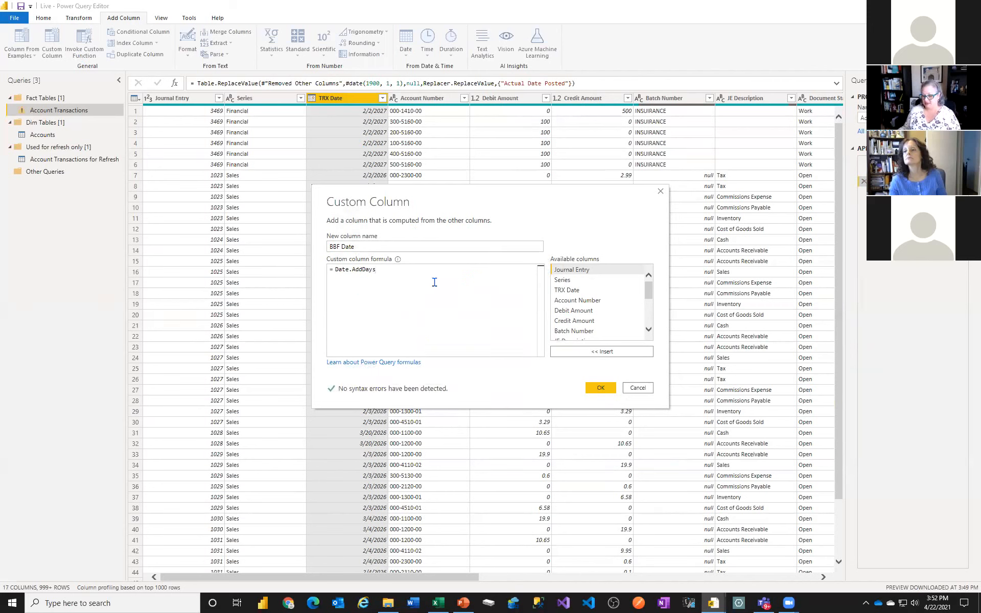
type("(")
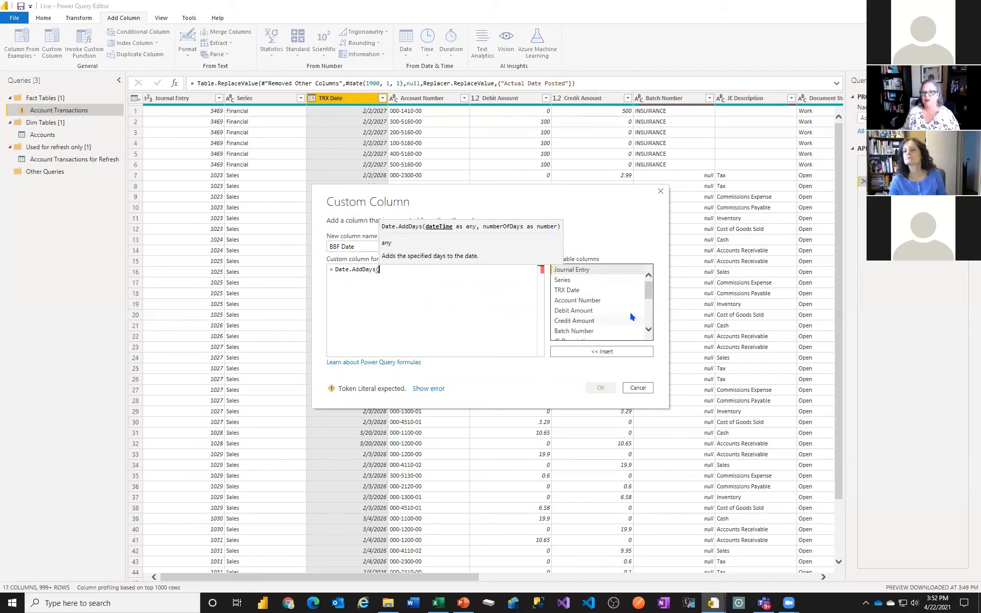
double_click(571, 292)
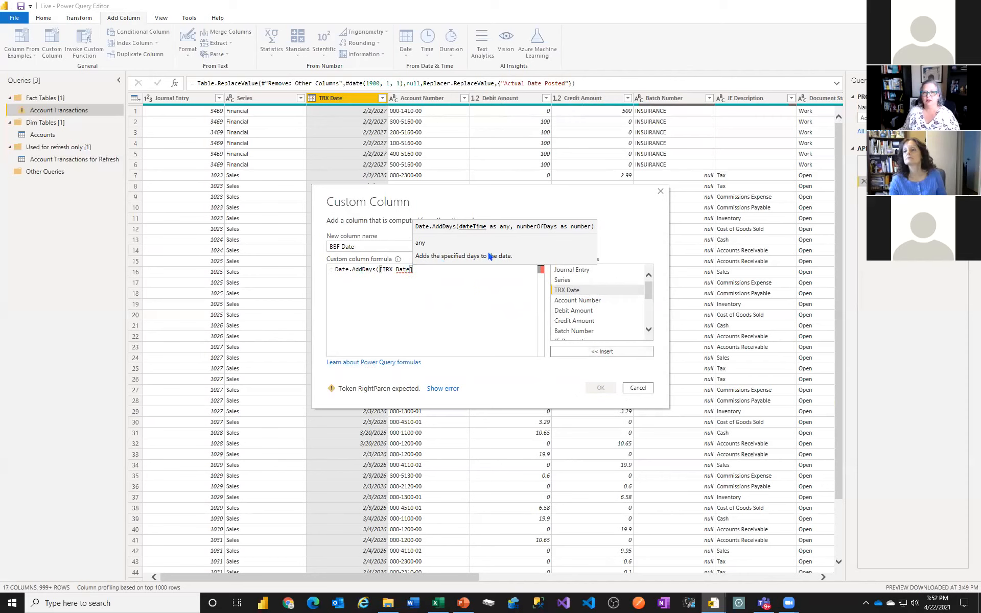
type(",")
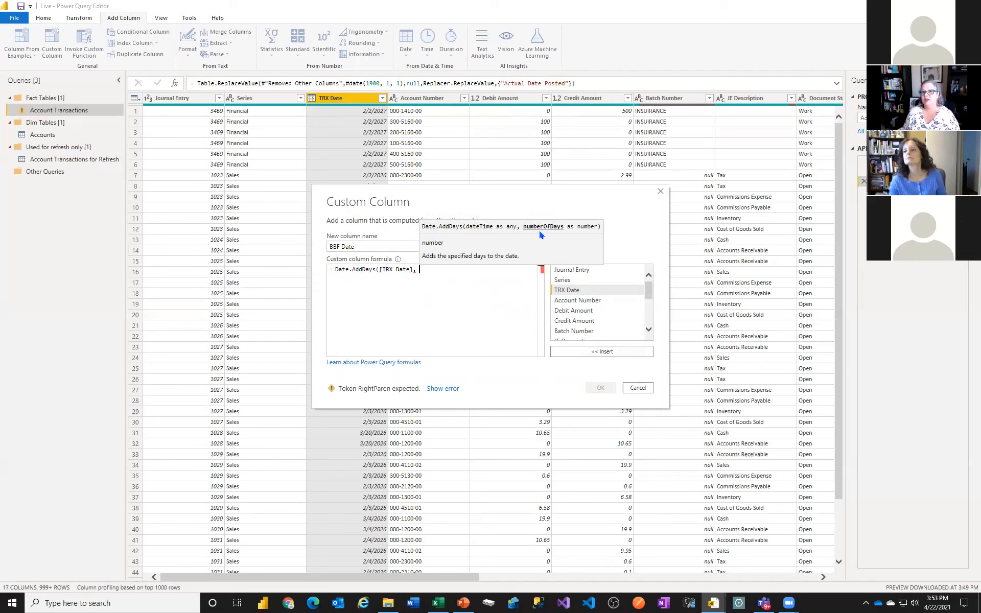
type(" 1")
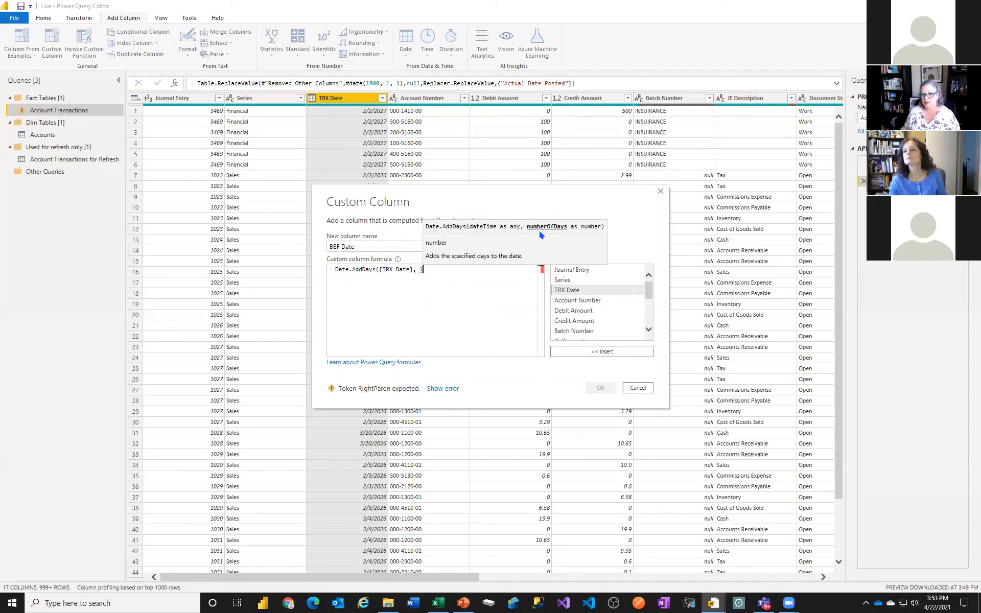
type(")")
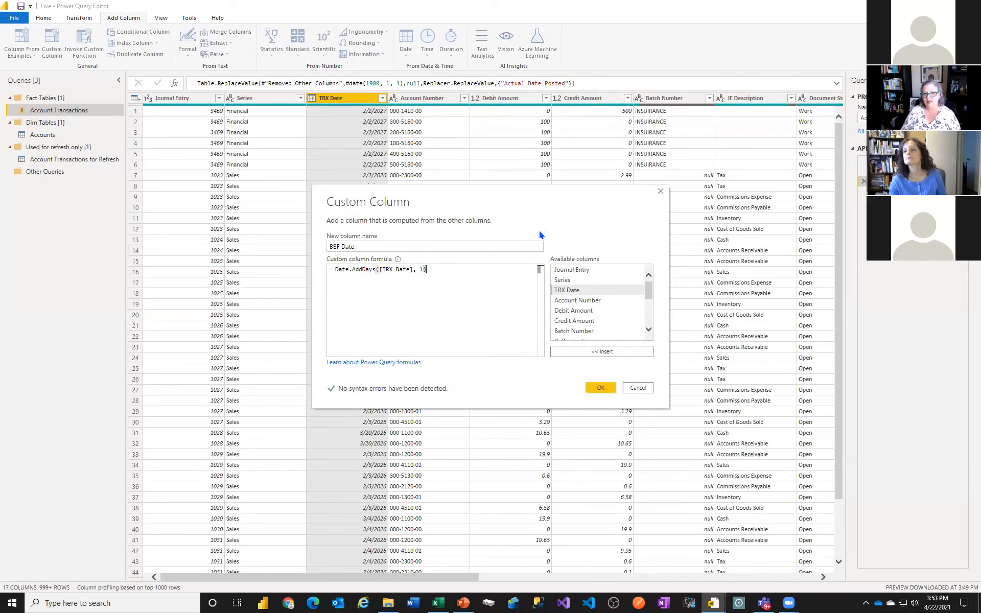
left_click(601, 387)
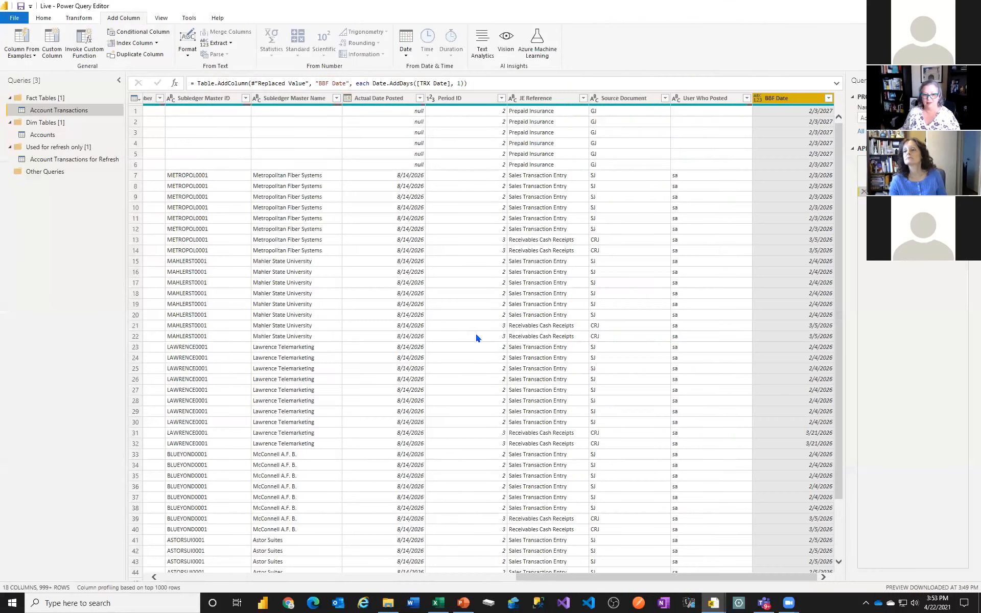
Set the data type of the BBF Date column to Date
left_click(667, 389)
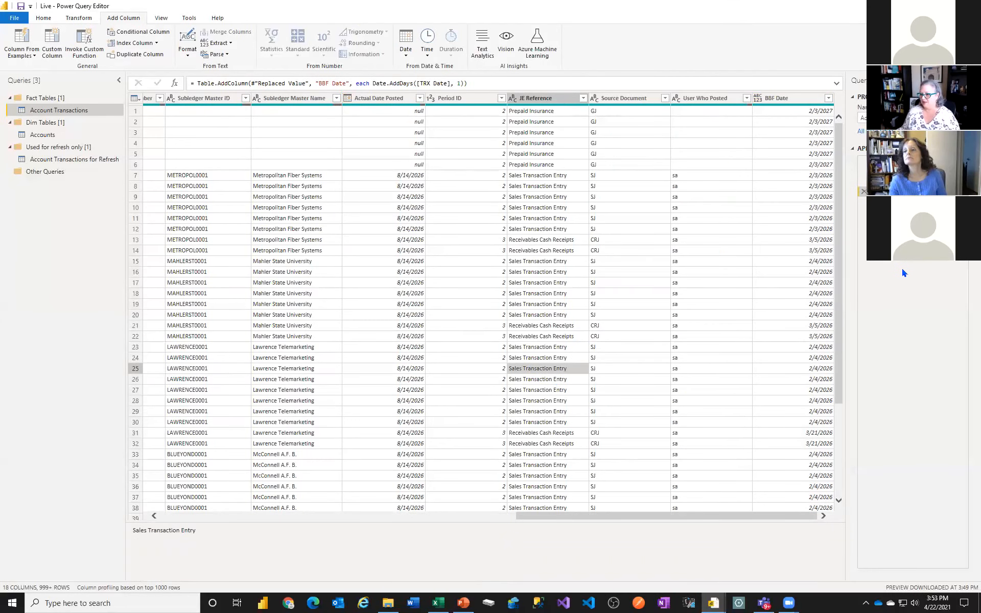
left_click(758, 99)
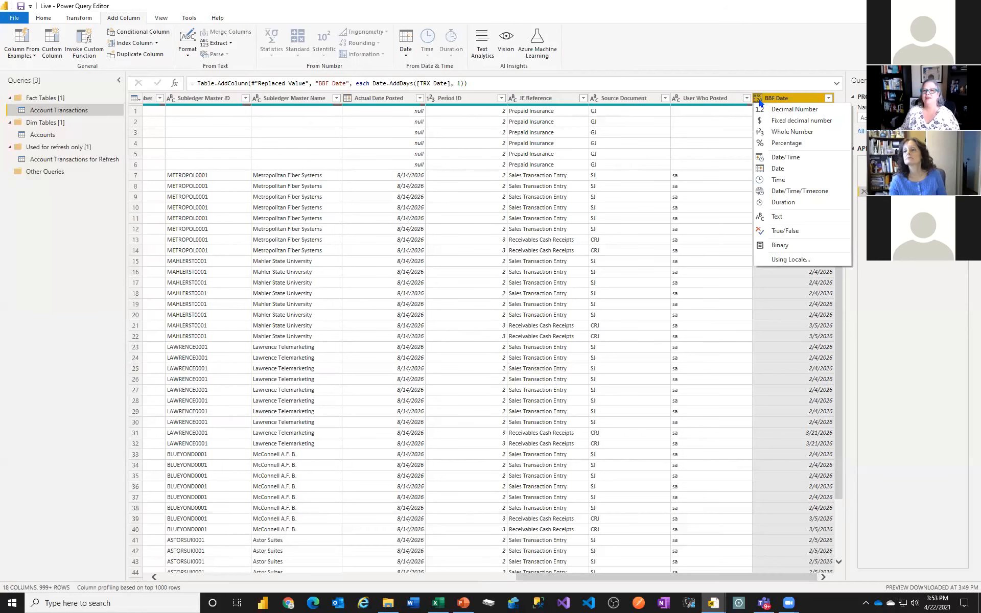
left_click(777, 169)
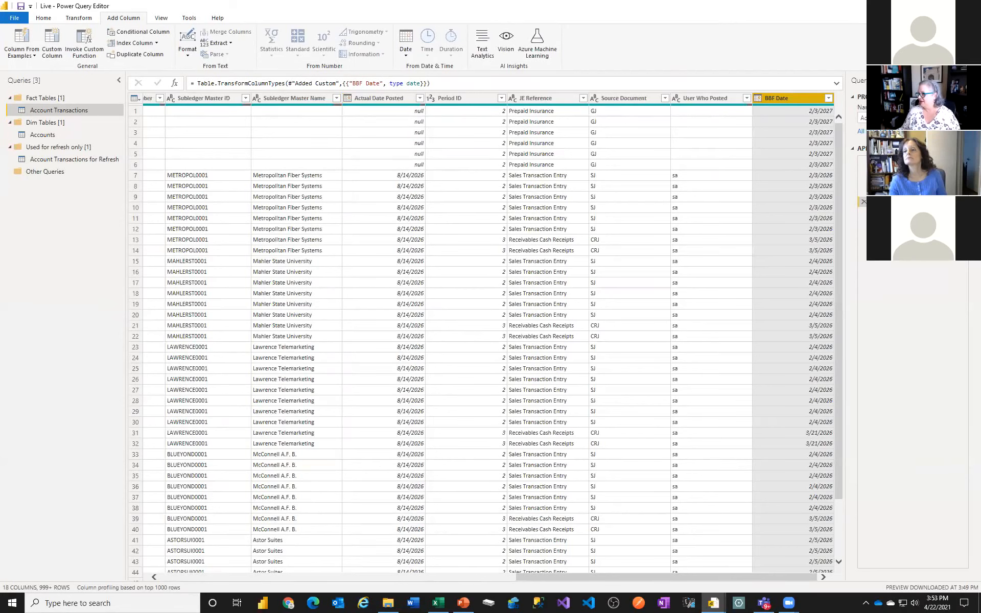
right_click(814, 348)
key("Escape")
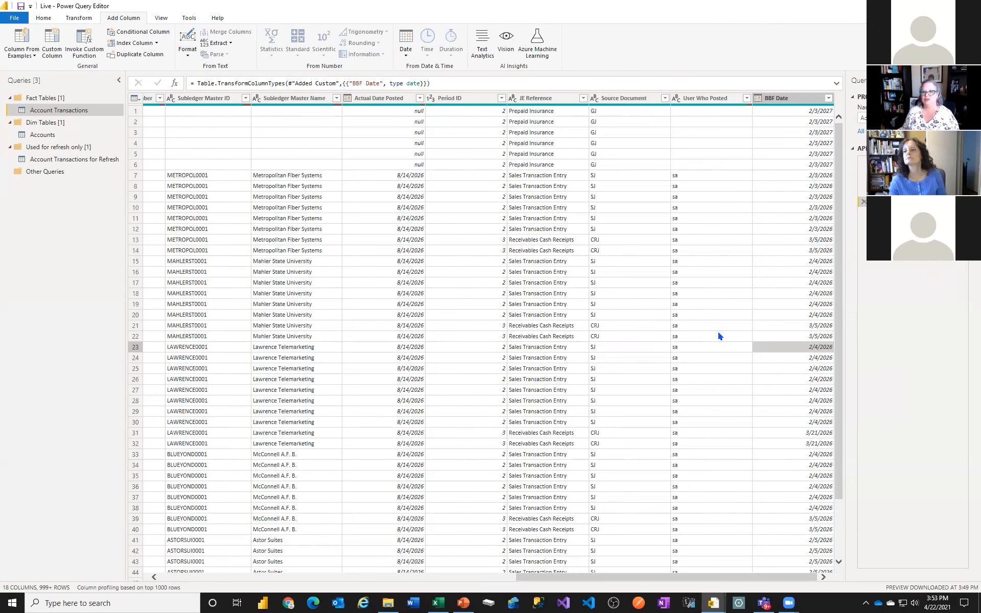
Filter Period ID to 0 to check the BBF Date values on those rows, and remove the filter step again
left_click_drag(641, 576, 318, 251)
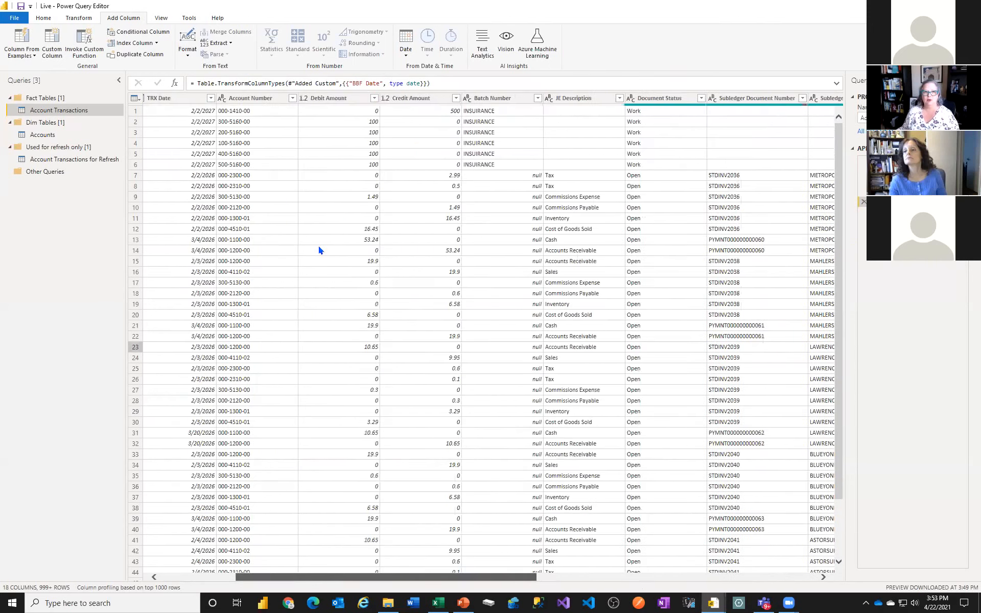
left_click_drag(480, 580, 717, 577)
left_click(686, 101)
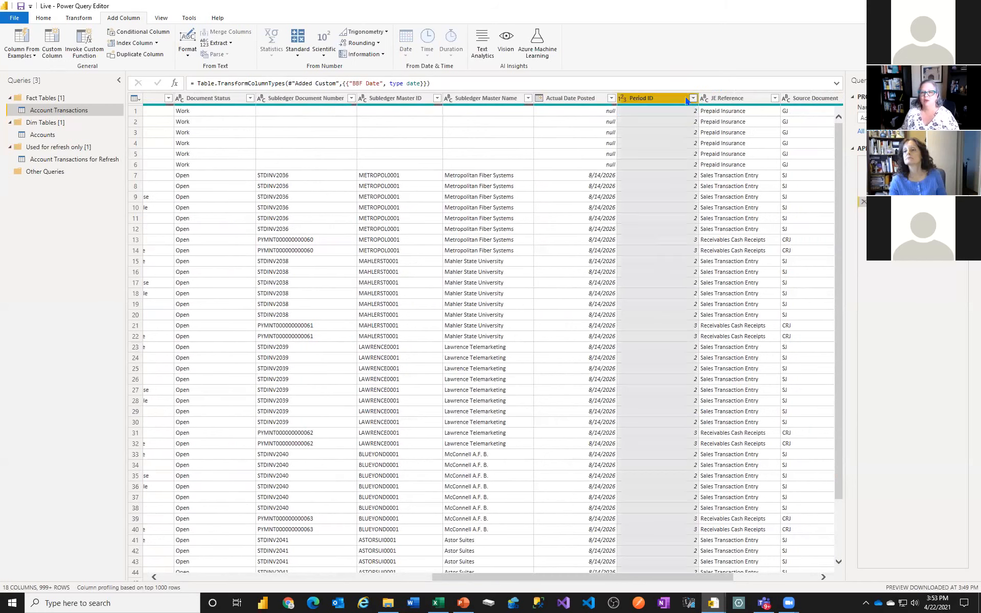
left_click(692, 99)
left_click(548, 205)
left_click(549, 216)
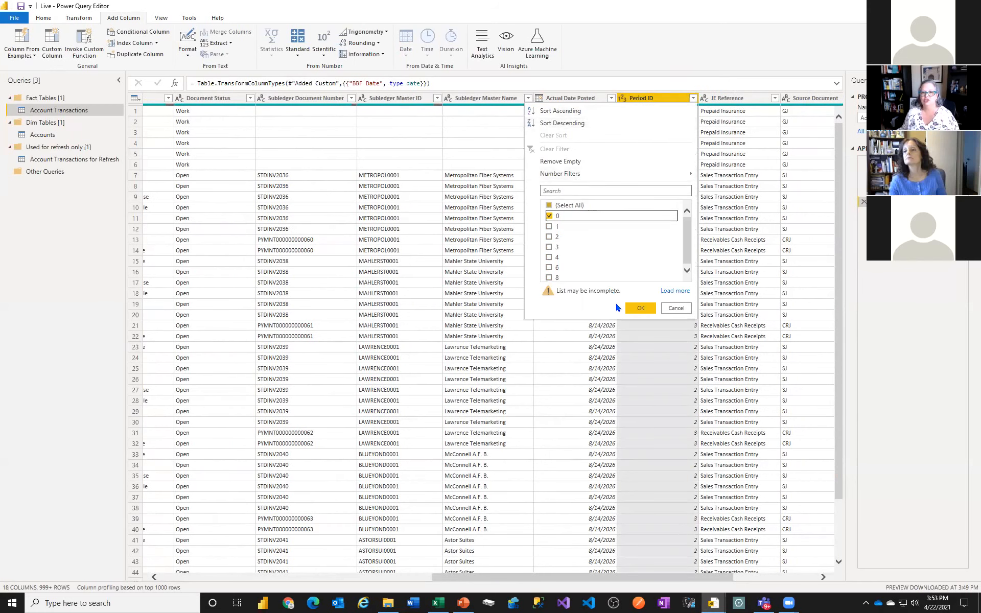
left_click(634, 309)
left_click_drag(602, 577, 774, 560)
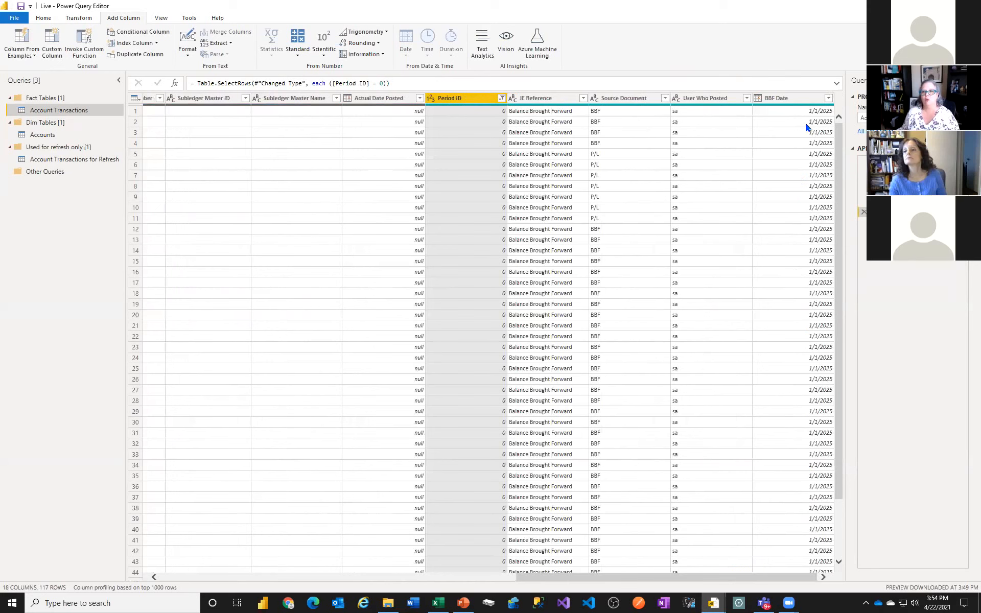
left_click(863, 212)
Start a conditional column named GL Date in Account Transactions
left_click_drag(646, 578, 591, 586)
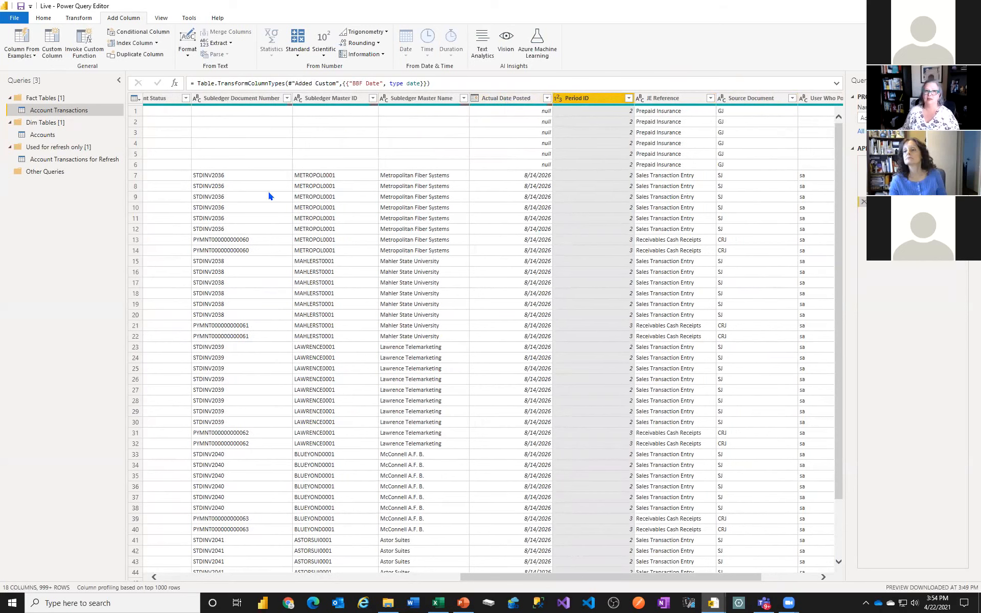
left_click(127, 32)
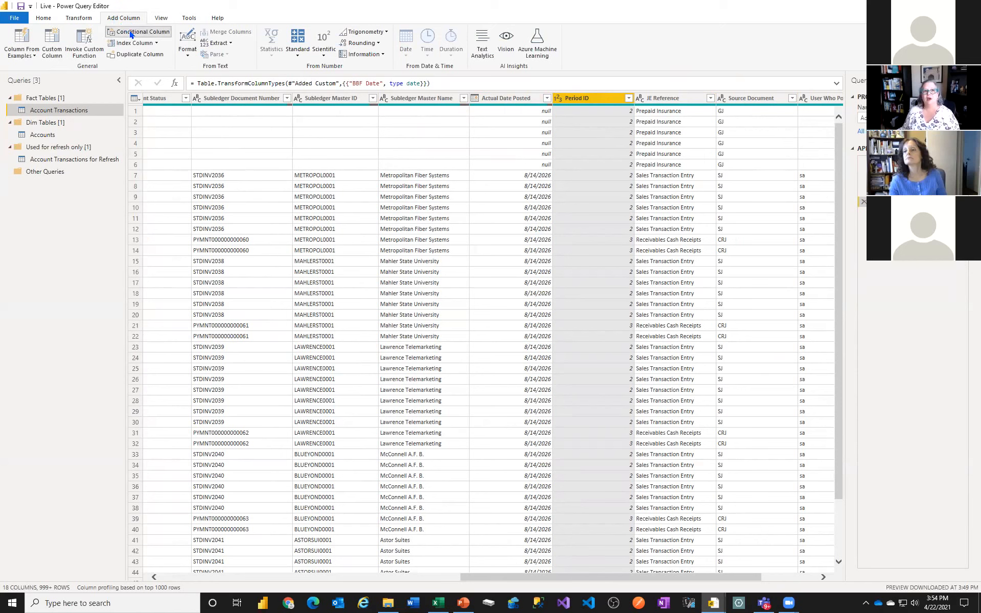
double_click(311, 259)
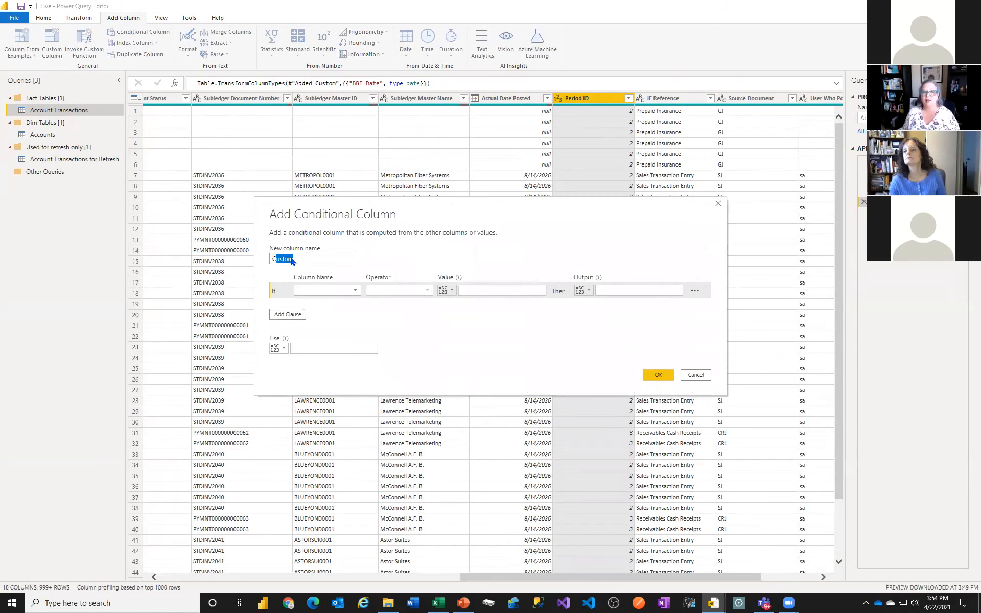
type("Transaction")
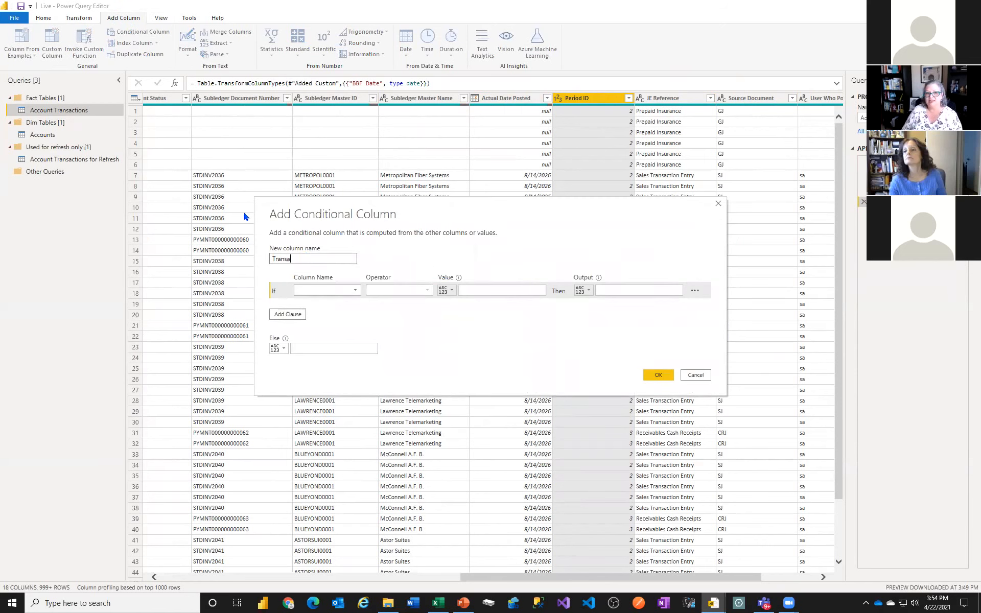
key("BackSpace")
key("BackSpace")
key("BackSpace")
key("BackSpace")
key("BackSpace")
key("BackSpace")
key("BackSpace")
key("BackSpace")
key("BackSpace")
key("BackSpace")
key("BackSpace")
type("GL Date")
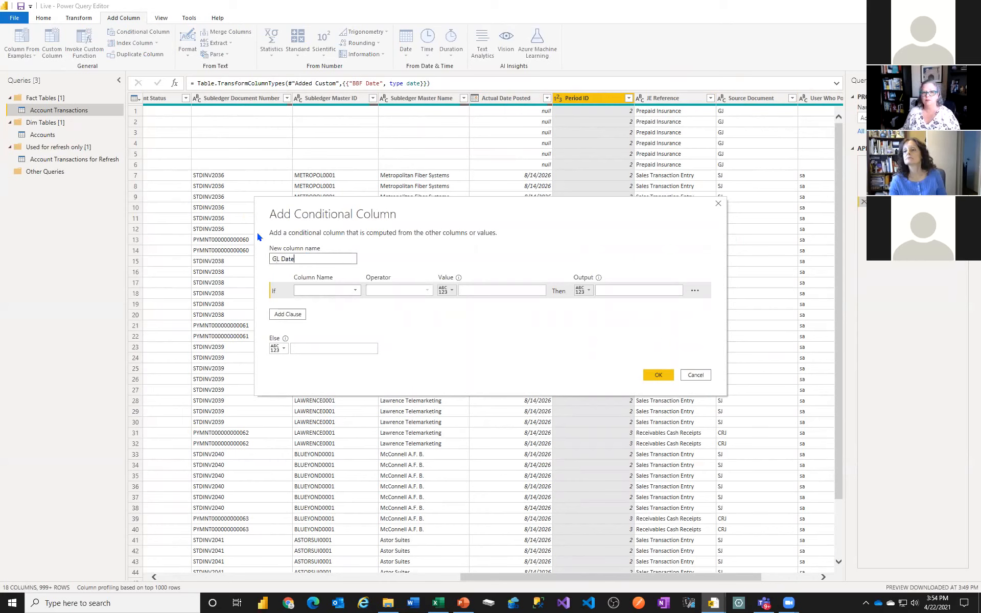
Define the GL Date condition so that it returns the TRX Date column if Period ID does not equal 0
left_click(359, 290)
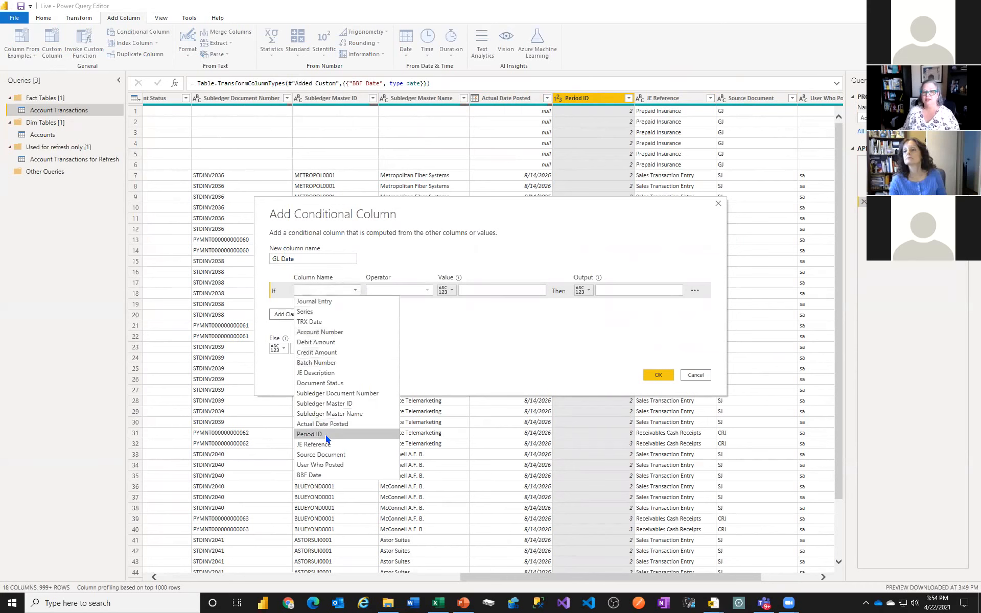
left_click(325, 435)
left_click(403, 287)
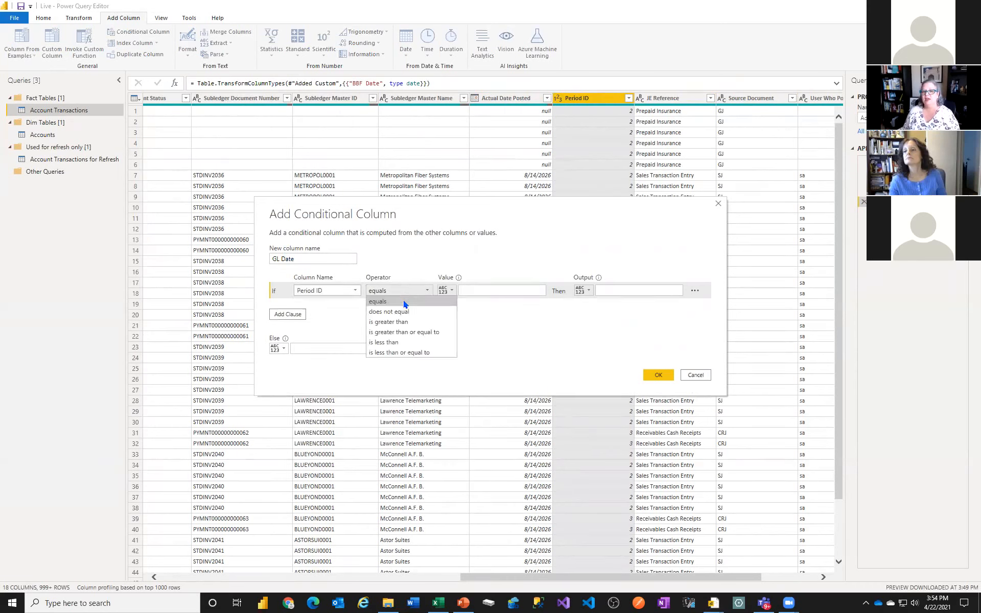
left_click(409, 311)
left_click(480, 291)
type("0")
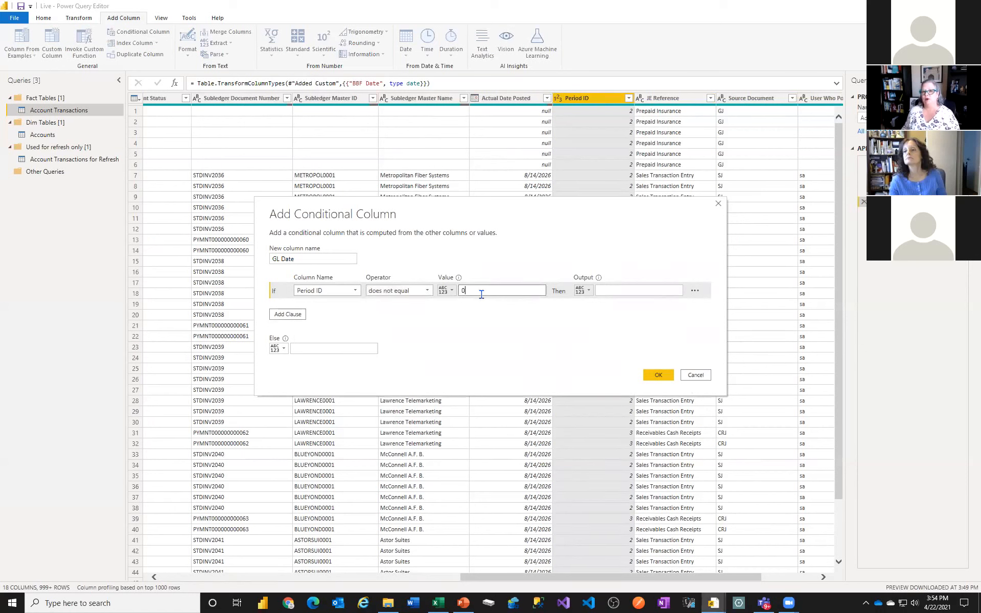
left_click(602, 294)
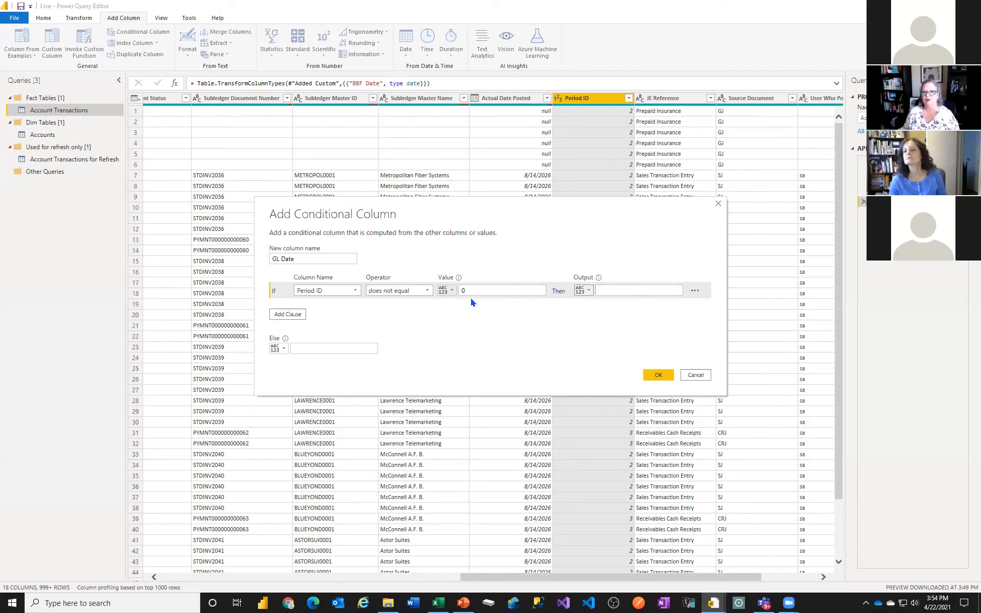
left_click(587, 290)
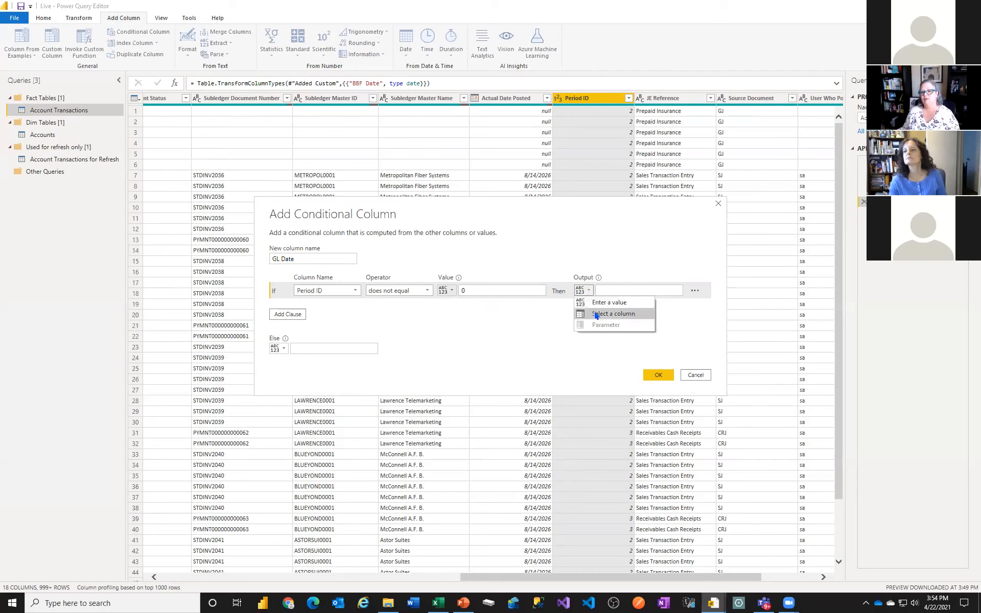
left_click(613, 313)
left_click(676, 290)
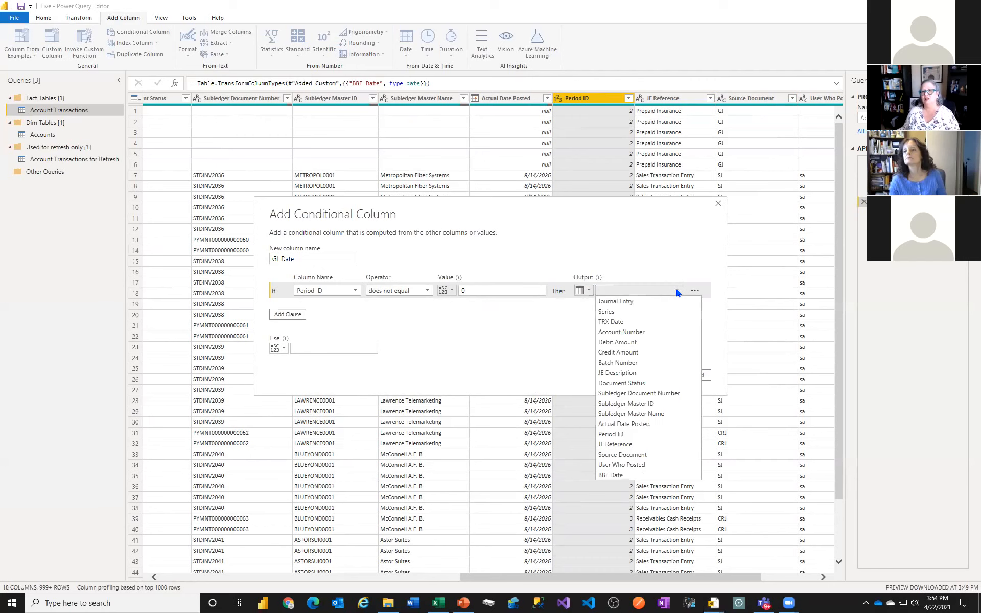
left_click(627, 321)
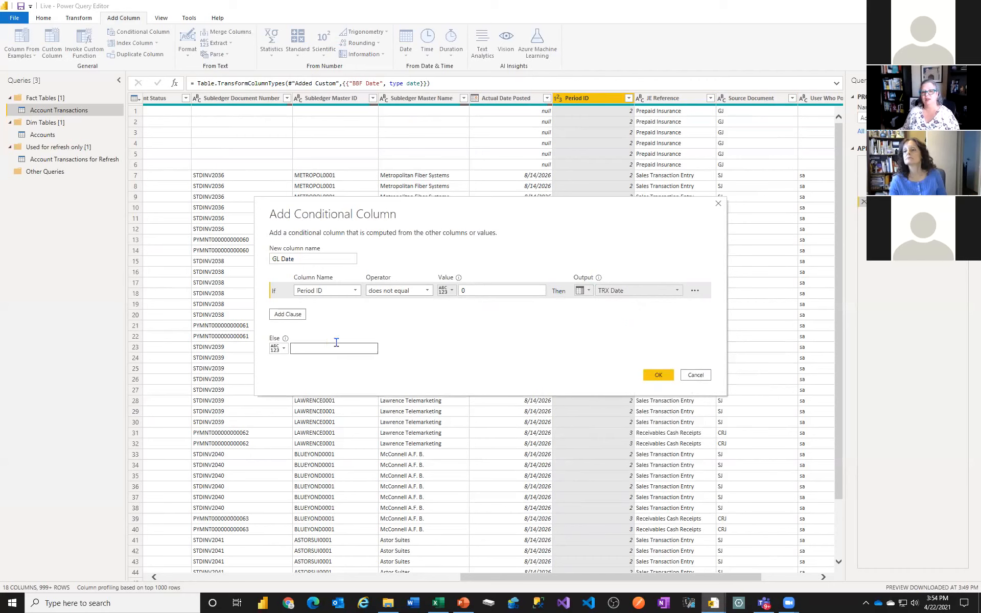
Complete the GL Date condition with the BBF Date column as the else result, and set the new column's data type to Date
left_click(279, 348)
left_click(278, 371)
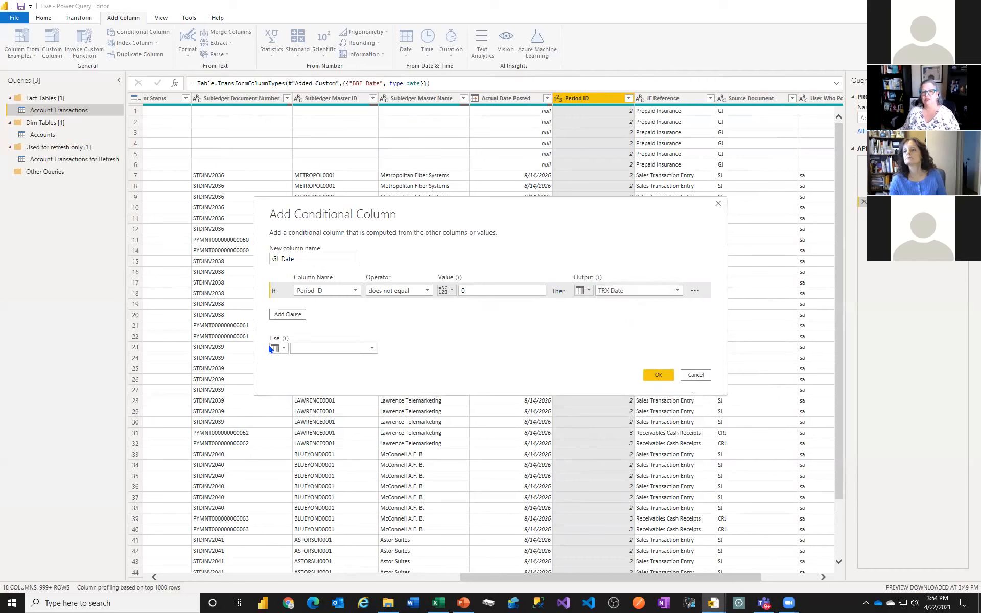
left_click(360, 347)
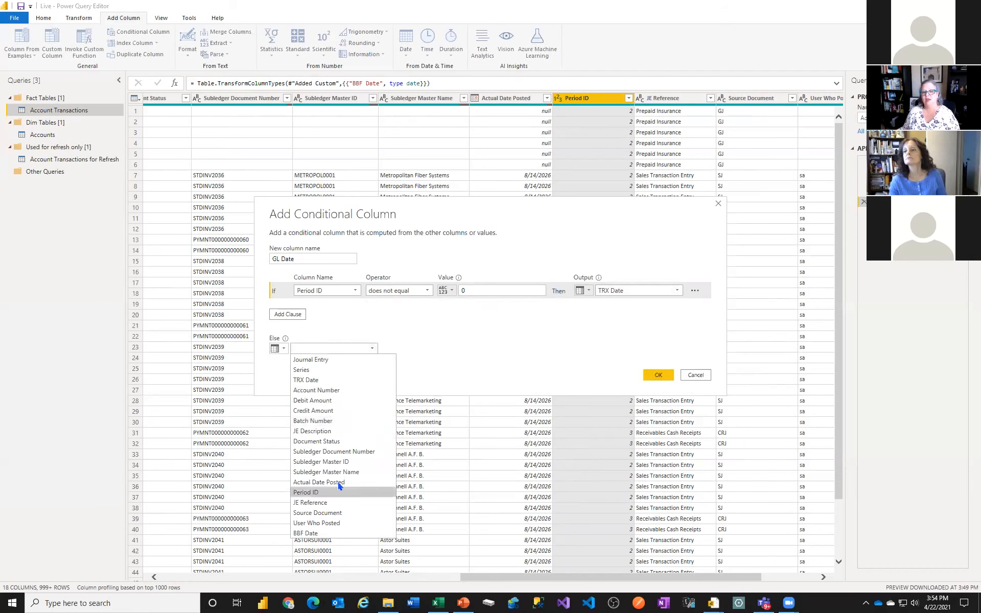
left_click(318, 533)
left_click(657, 375)
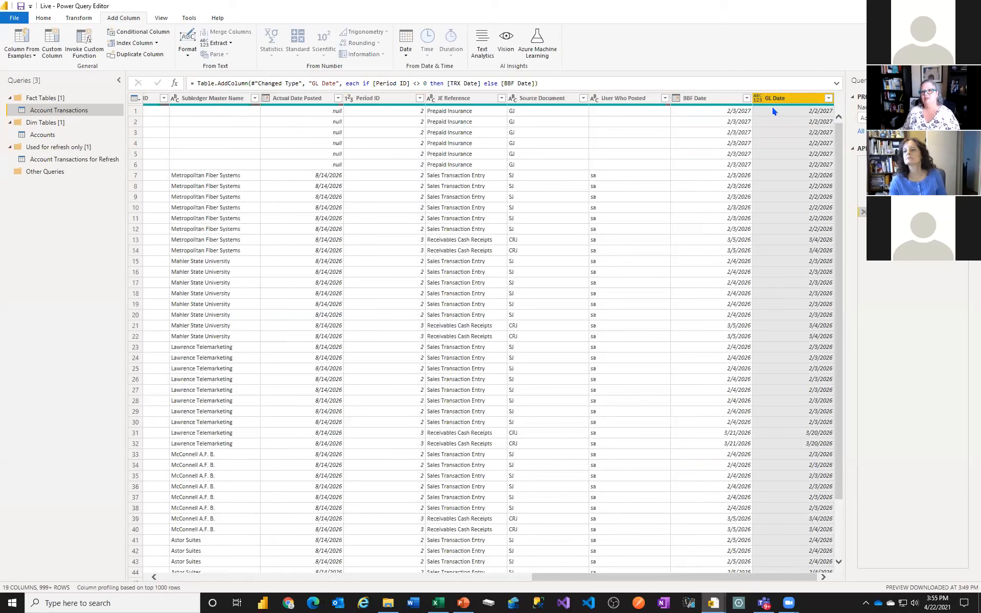
left_click(758, 98)
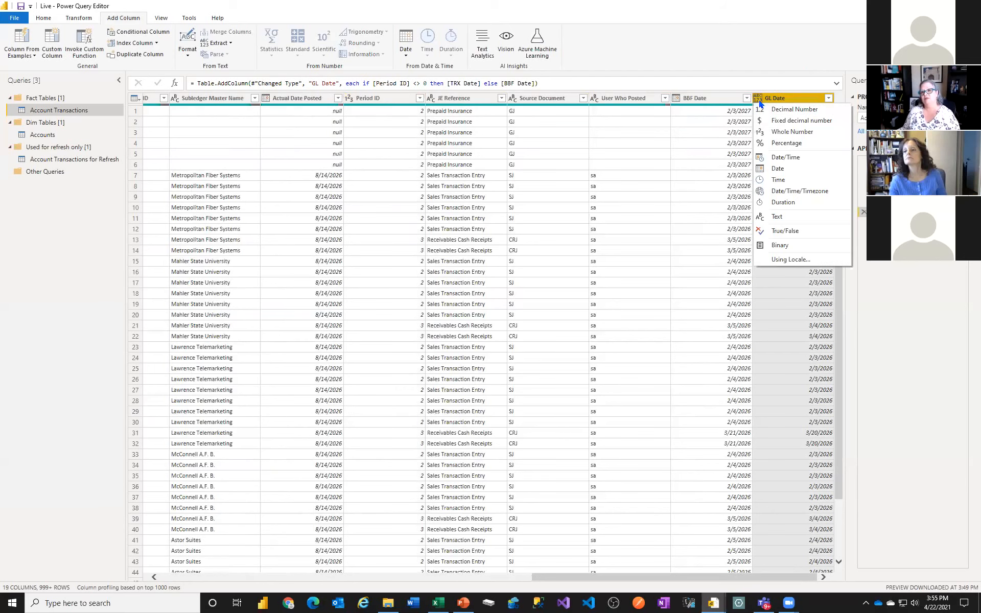
left_click(776, 171)
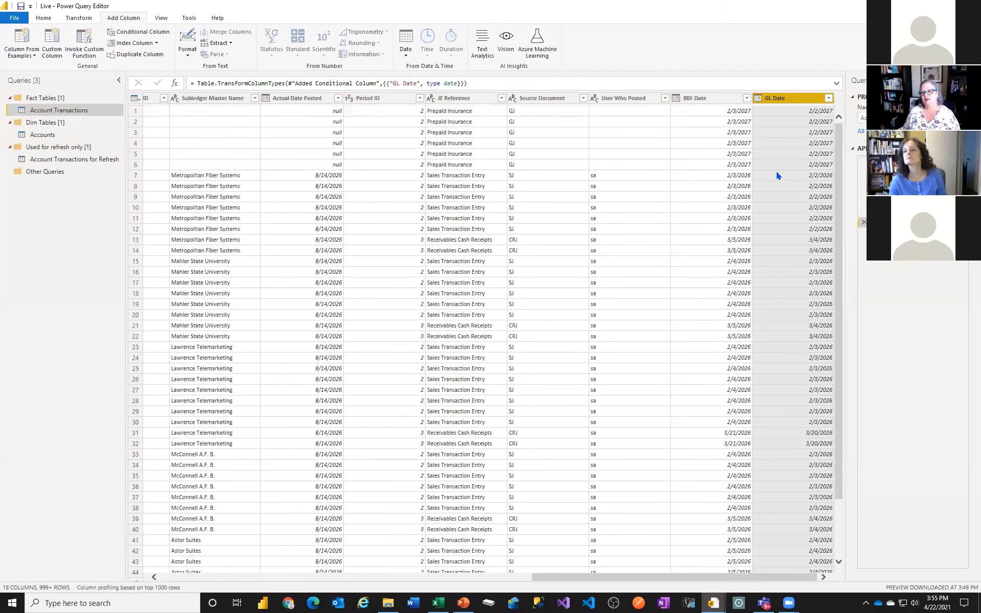
Remove the BBF Date and TRX Date columns from Account Transactions
left_click(718, 101)
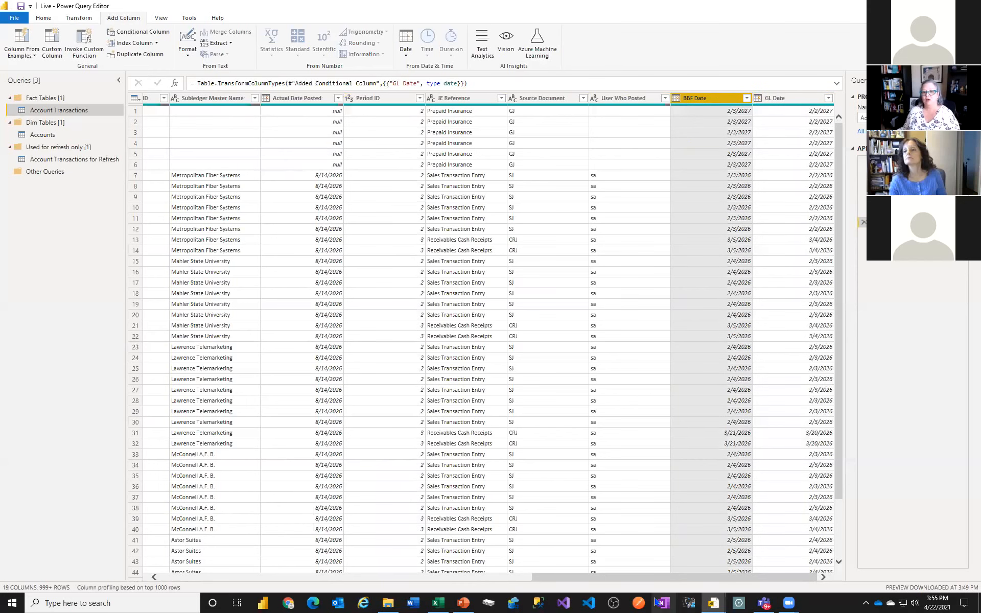
left_click_drag(648, 575, 628, 579)
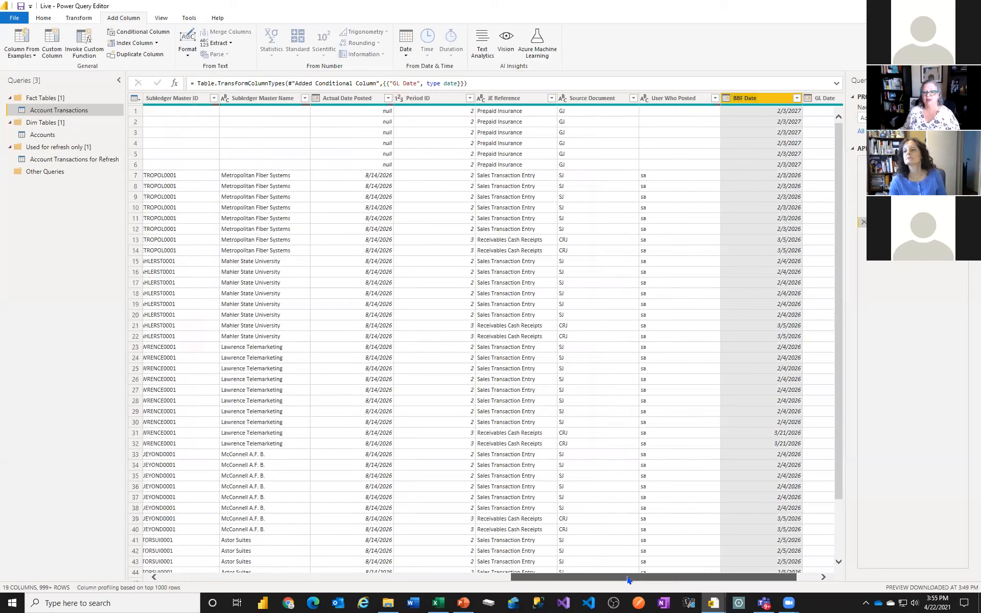
left_click_drag(628, 579, 286, 579)
left_click(248, 98, "ctrl")
key("Delete")
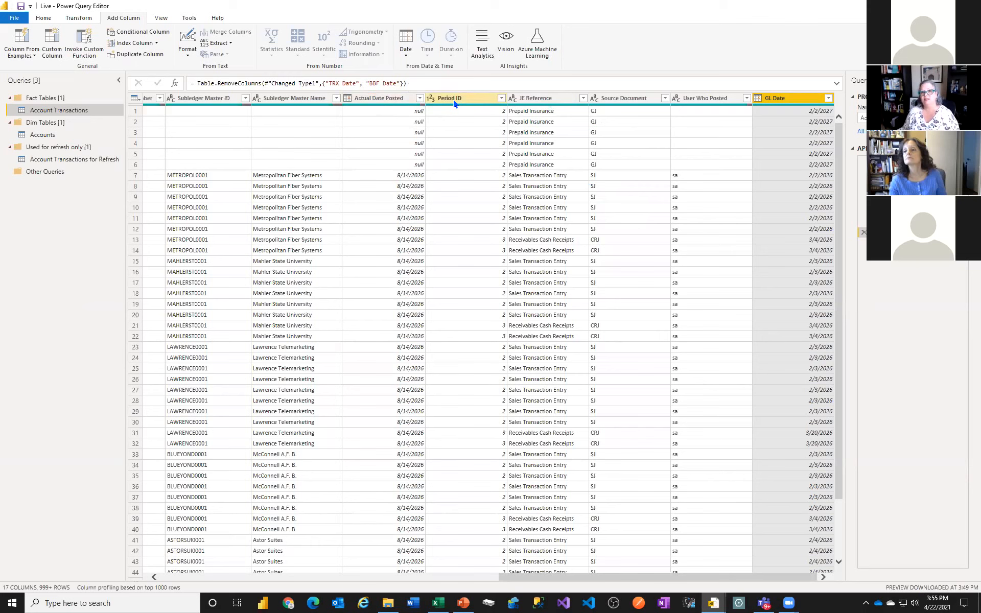
Start a conditional column named Begining Balance in Account Transactions
left_click(136, 32)
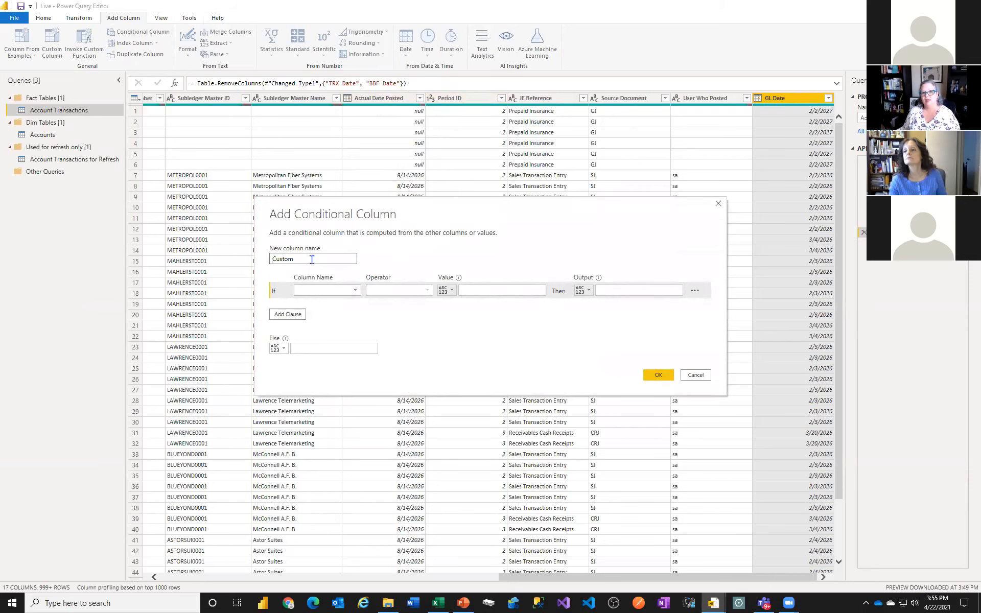
type("Beg")
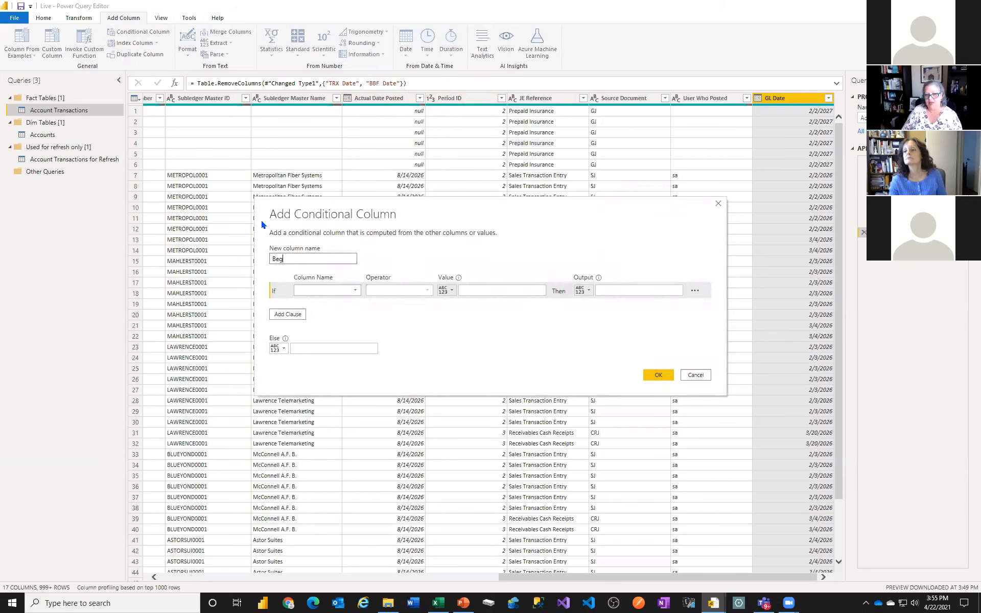
type("inning B")
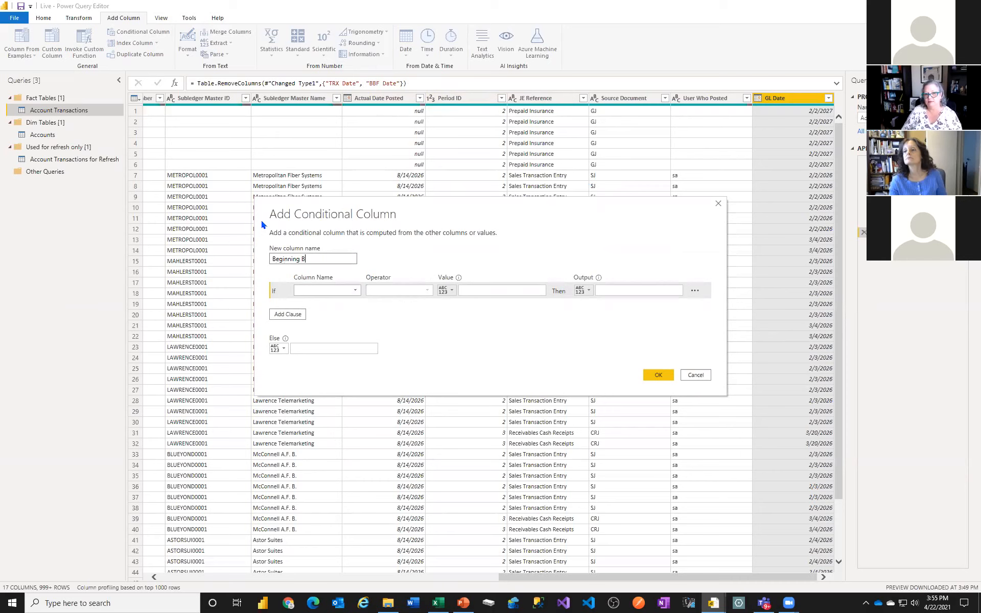
key("Left")
key("Left")
key("Left")
key("Left")
key("Left")
key("BackSpace")
key("End")
type("alance")
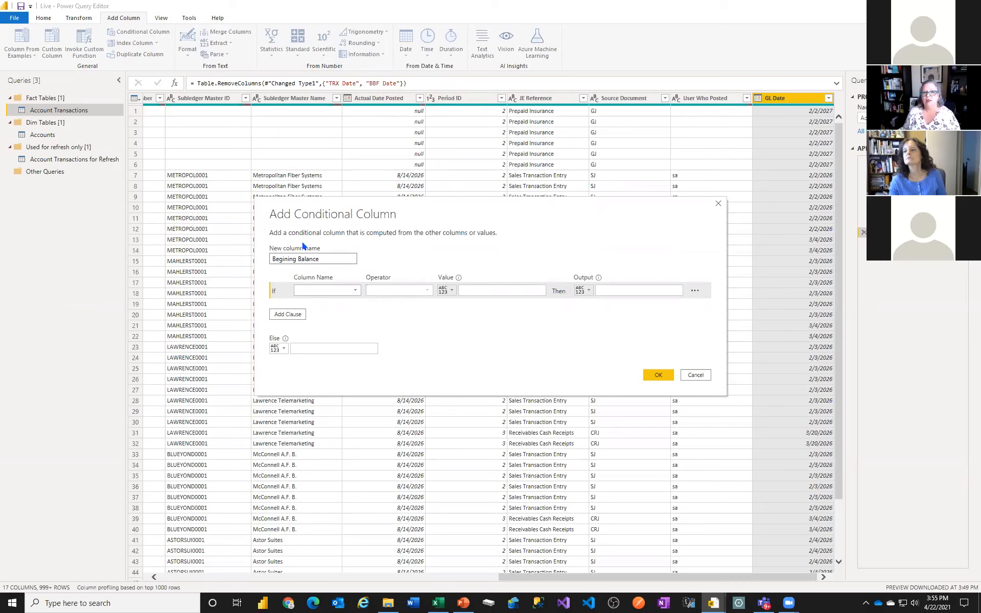
Define the Begining Balance condition so that it returns No if Period ID does not equal 0, else Yes, and create the column
left_click(355, 290)
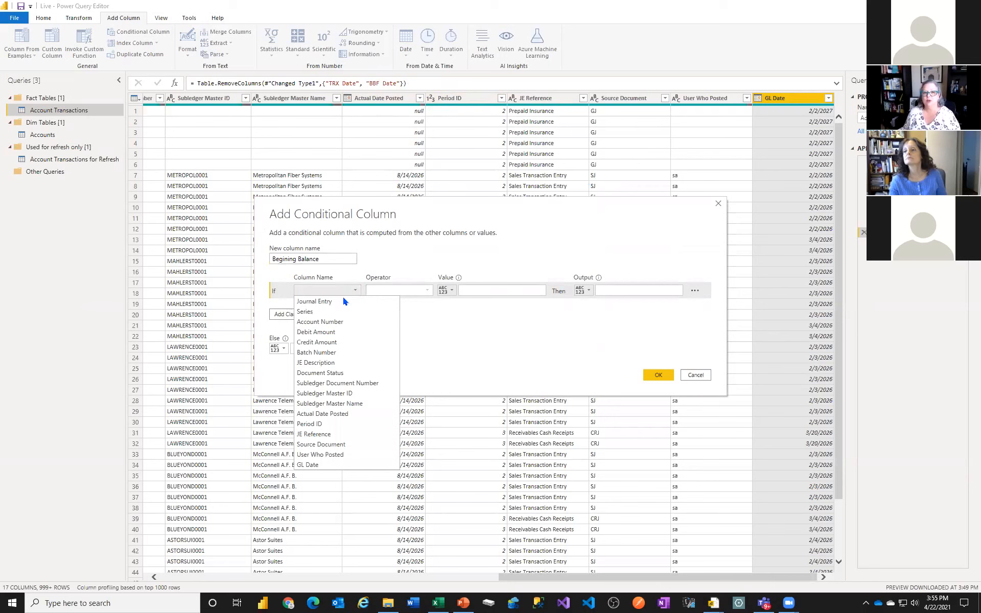
left_click(335, 425)
left_click(416, 291)
left_click(407, 311)
type("0")
key("Tab")
left_click(621, 291)
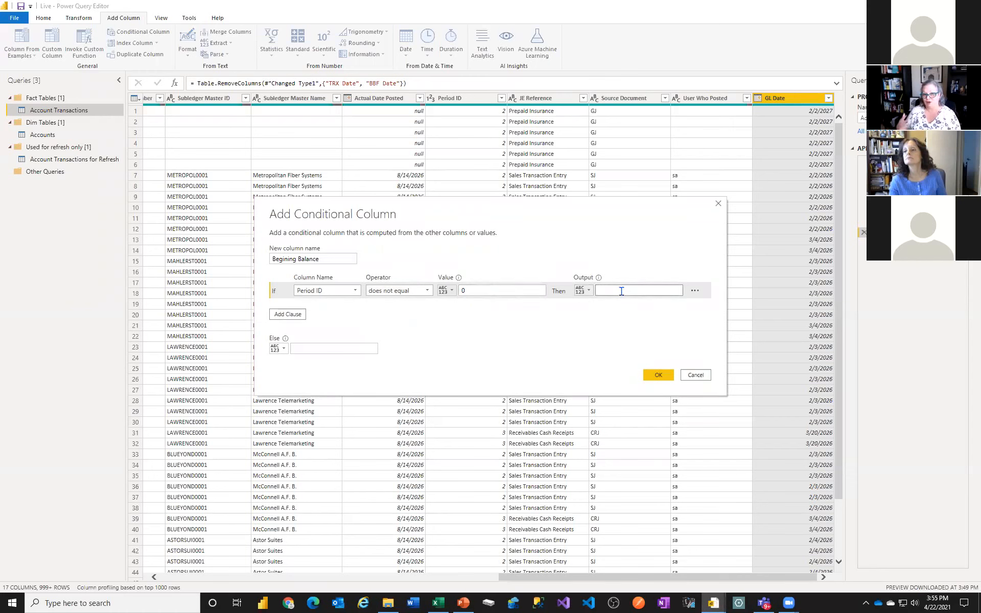
type("No")
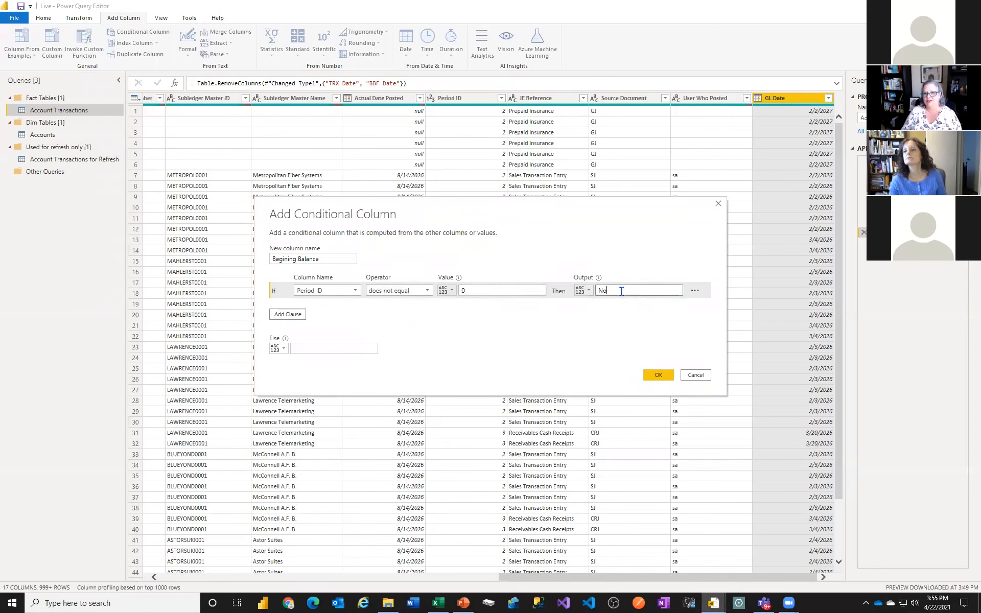
left_click(324, 348)
type("Yes")
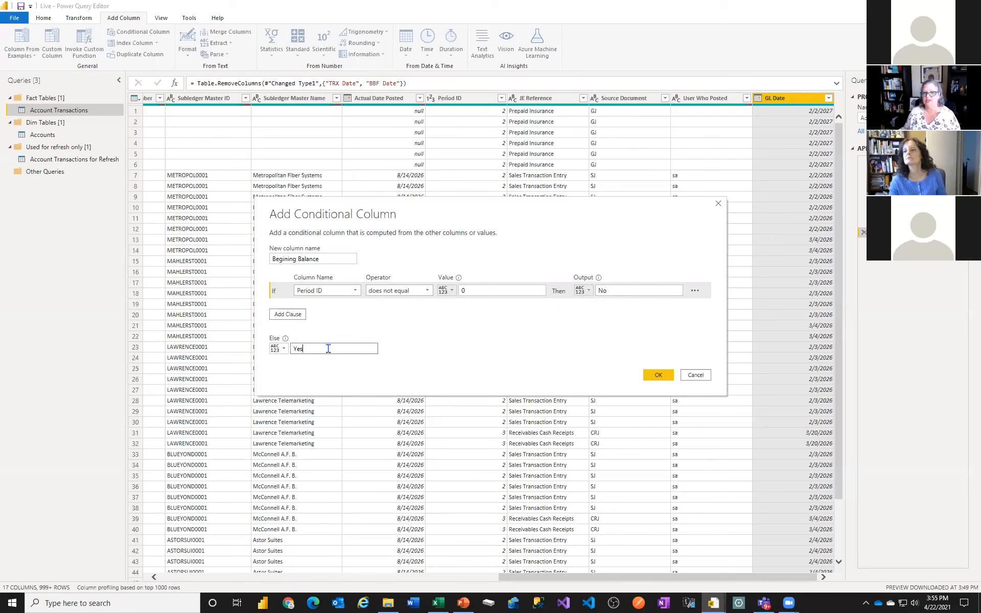
left_click(650, 375)
Set the data type of the Begining Balance column to Text and remove the Period ID column
left_click(757, 98)
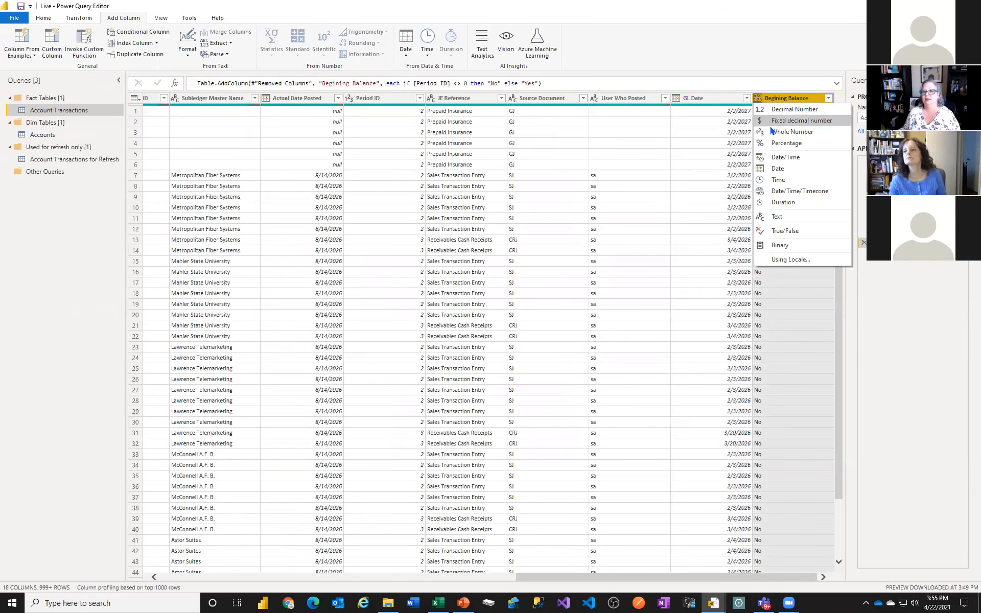
left_click(778, 215)
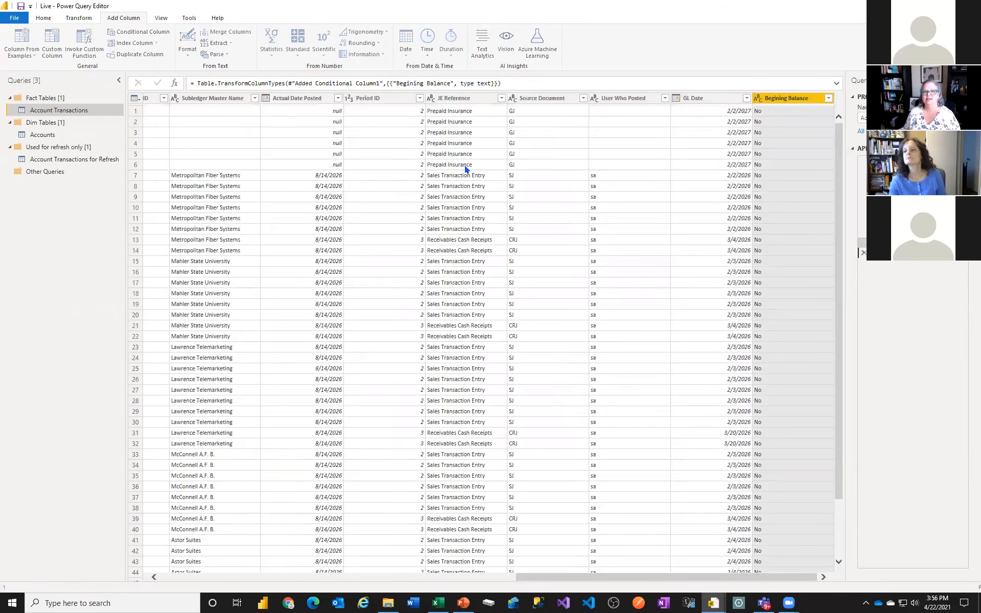
right_click(388, 98)
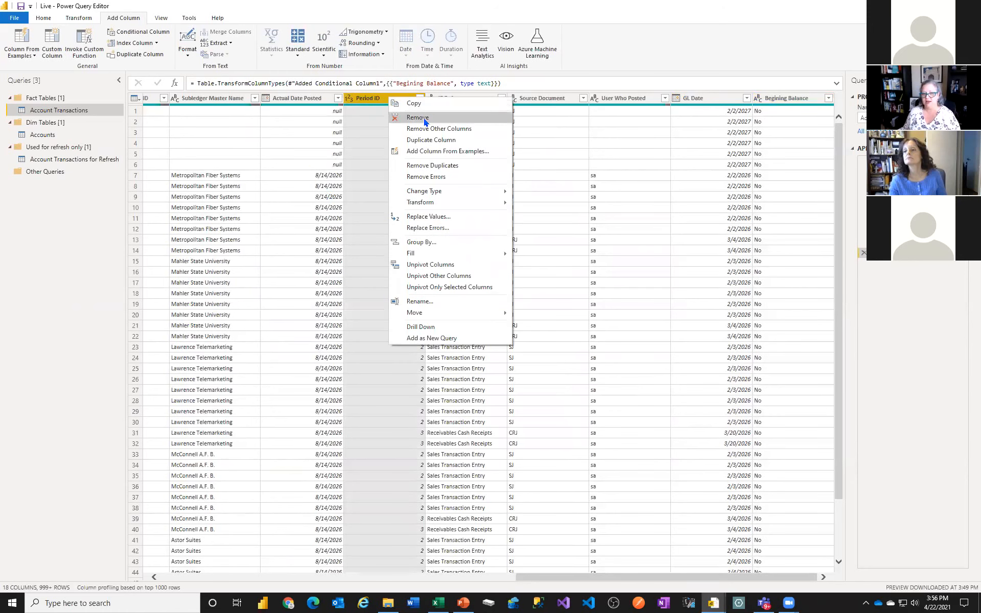
left_click(424, 120)
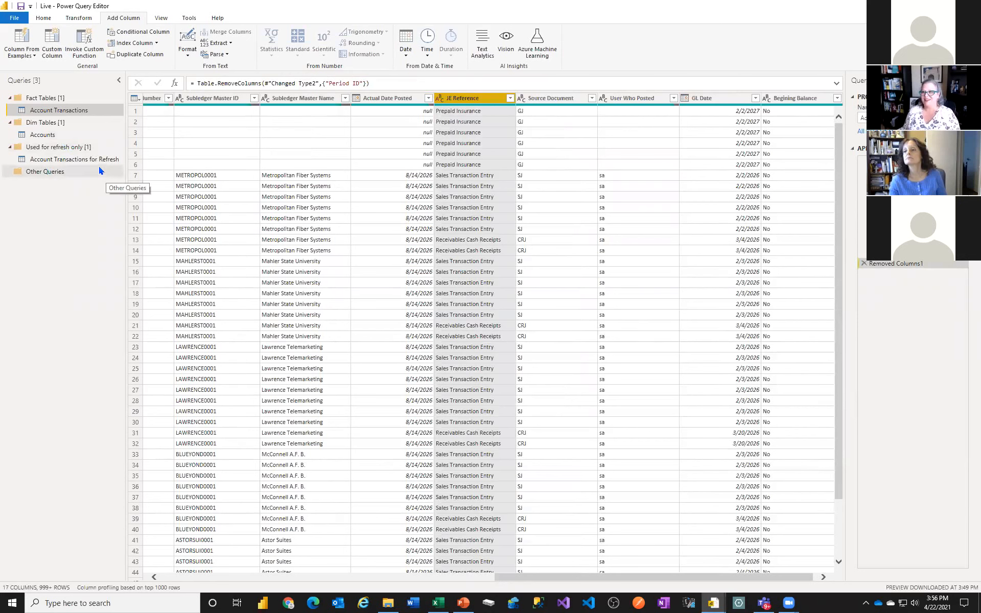
Filter the Series column of Account Transactions to Payroll only, after loading the complete list of values
left_click(63, 159)
left_click(58, 112)
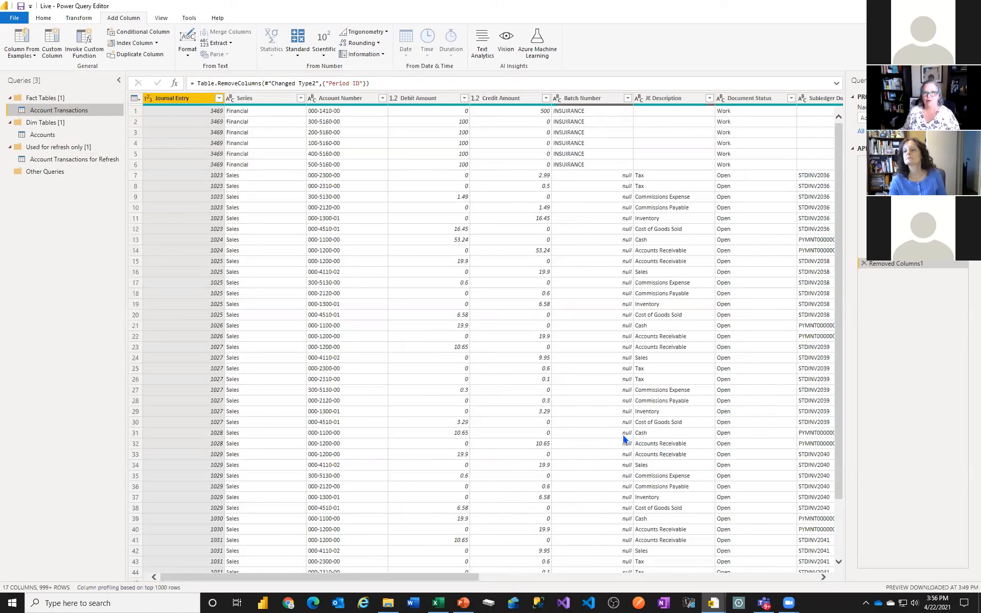
left_click(301, 98)
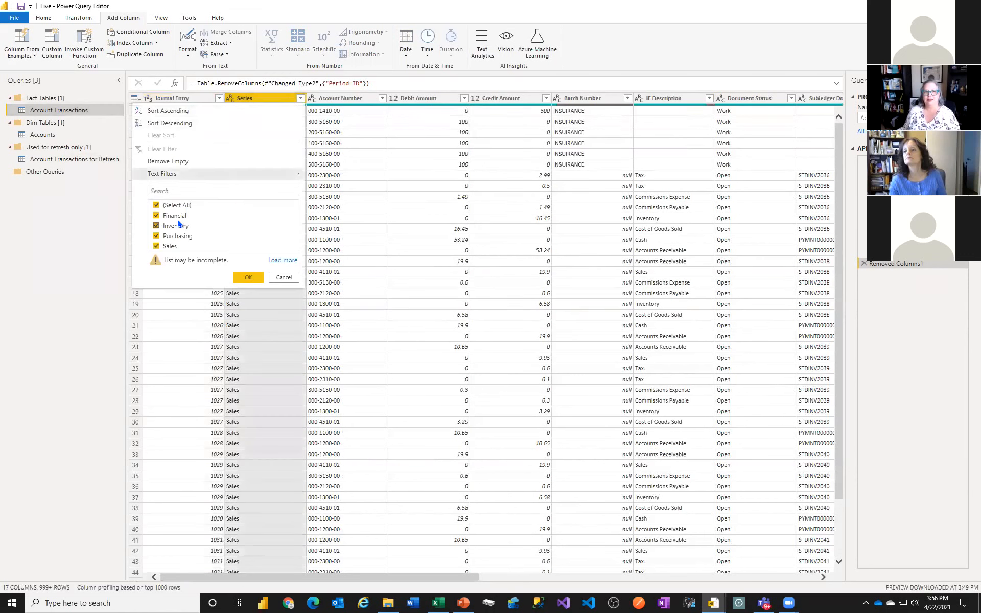
left_click(283, 260)
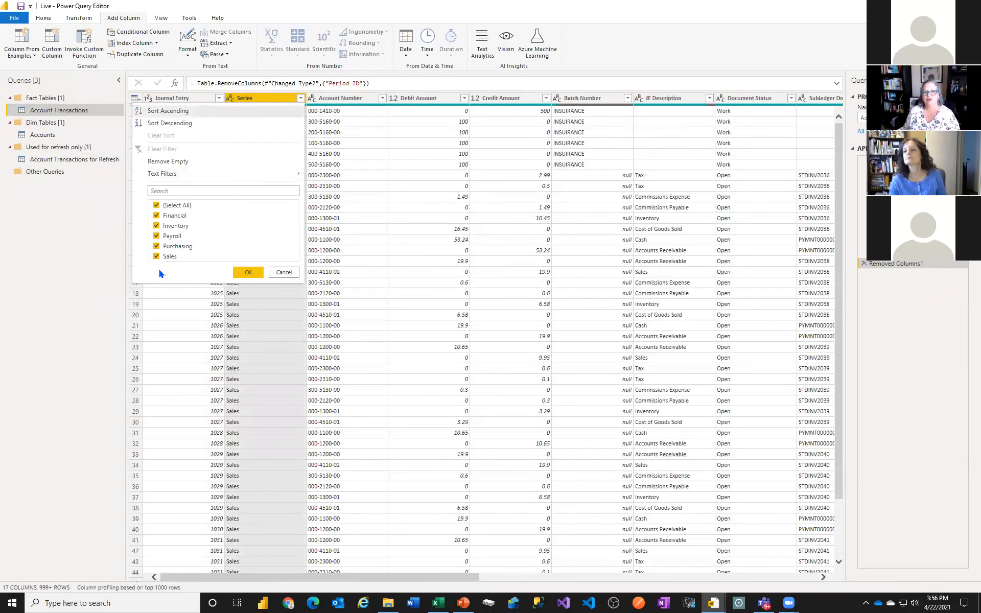
mouse_move(206, 179)
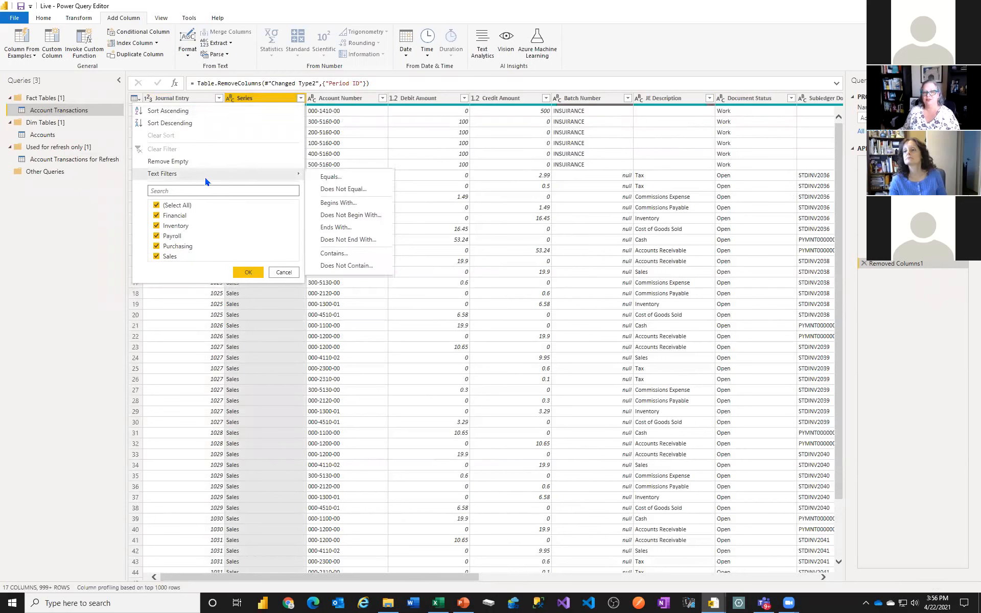
left_click(156, 205)
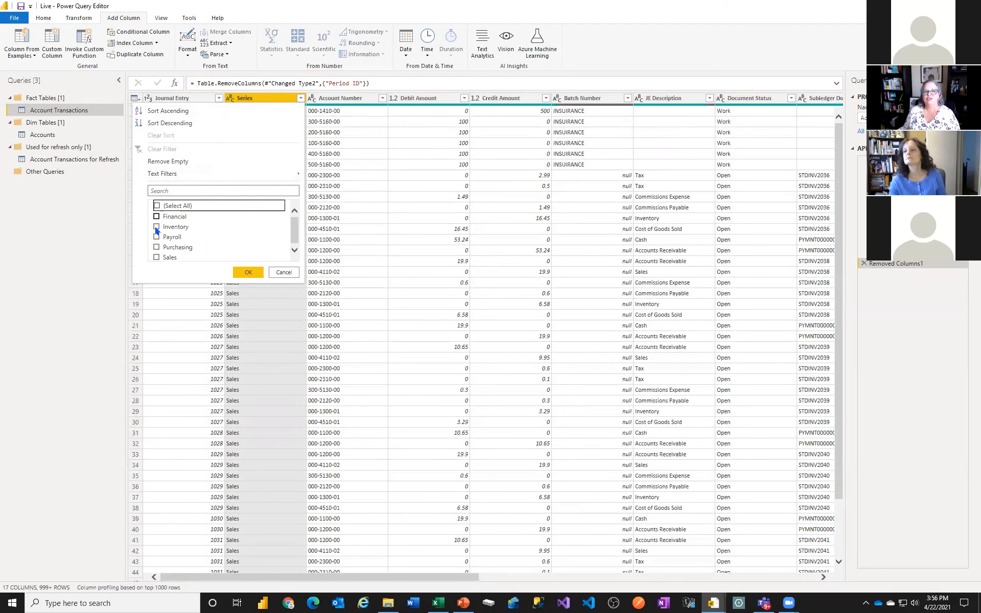
left_click(156, 237)
left_click(248, 272)
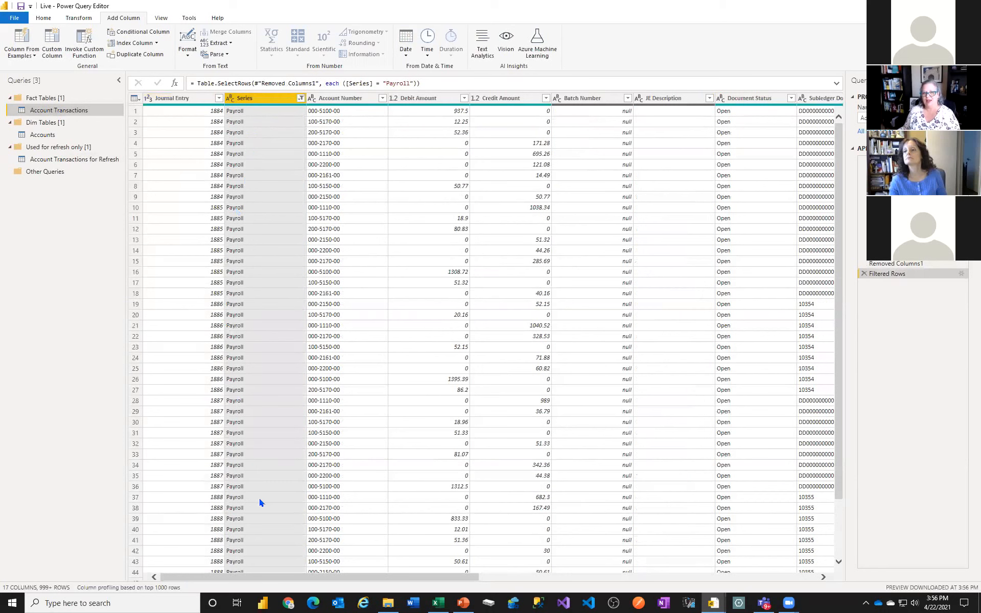
Edit the Filtered Rows step so that it keeps rows where Series does not equal Payroll
left_click(960, 275)
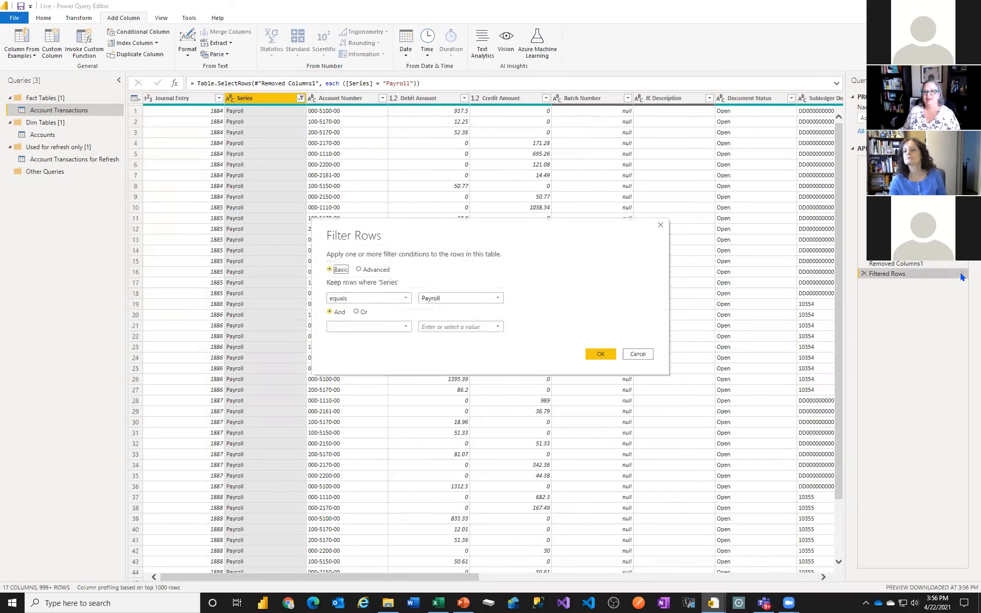
left_click(385, 299)
left_click(360, 317)
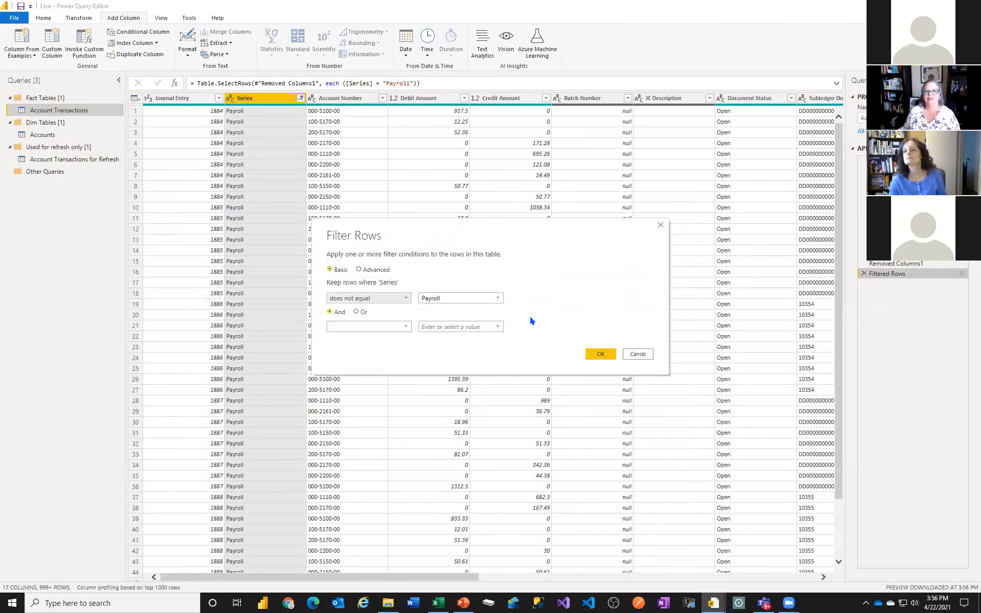
left_click(601, 352)
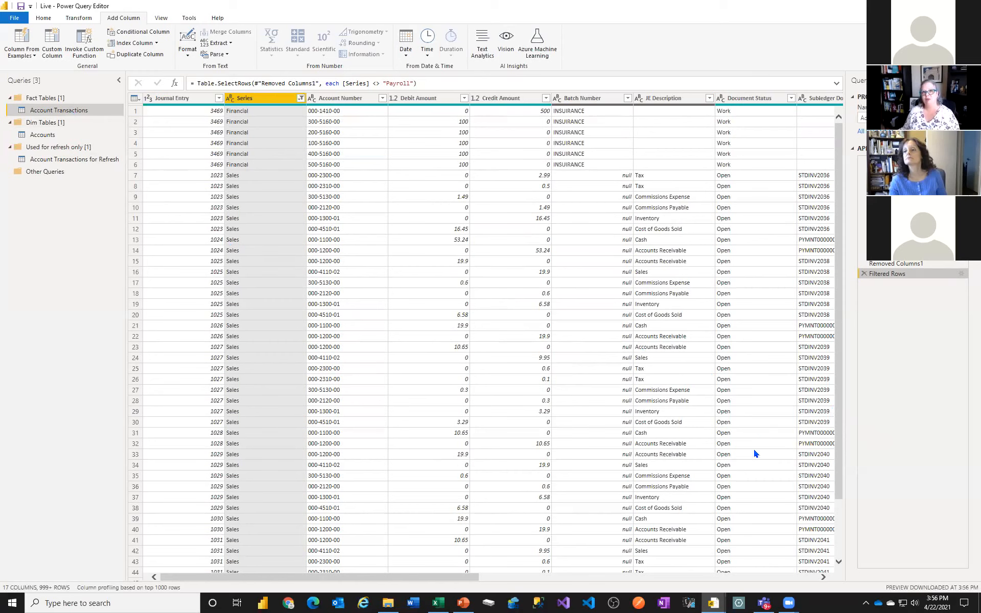
Duplicate the Account Transactions query, move the copy to the Used for refresh only group and name it Account Transactions Payroll
right_click(60, 114)
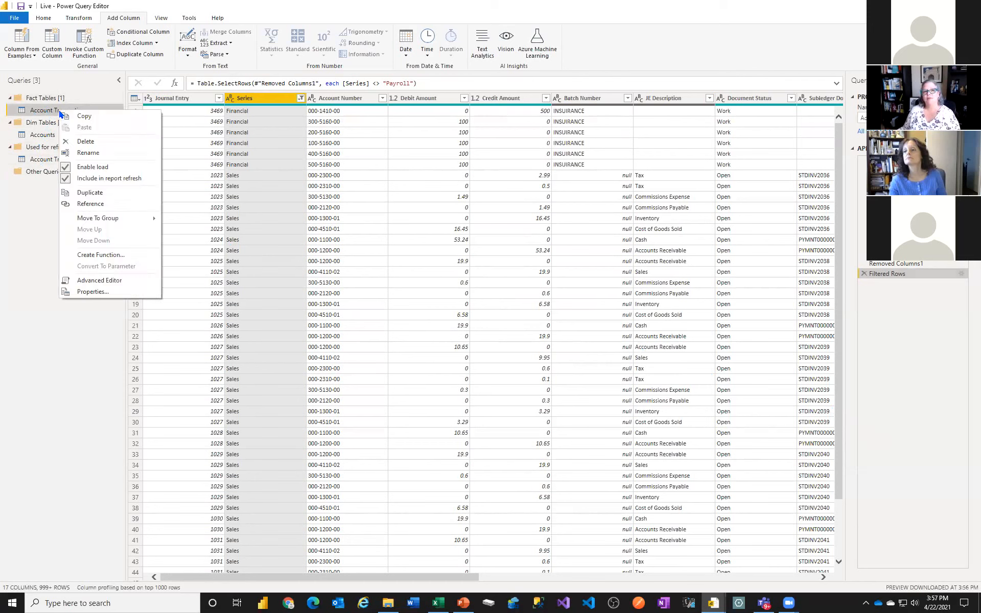
left_click(90, 192)
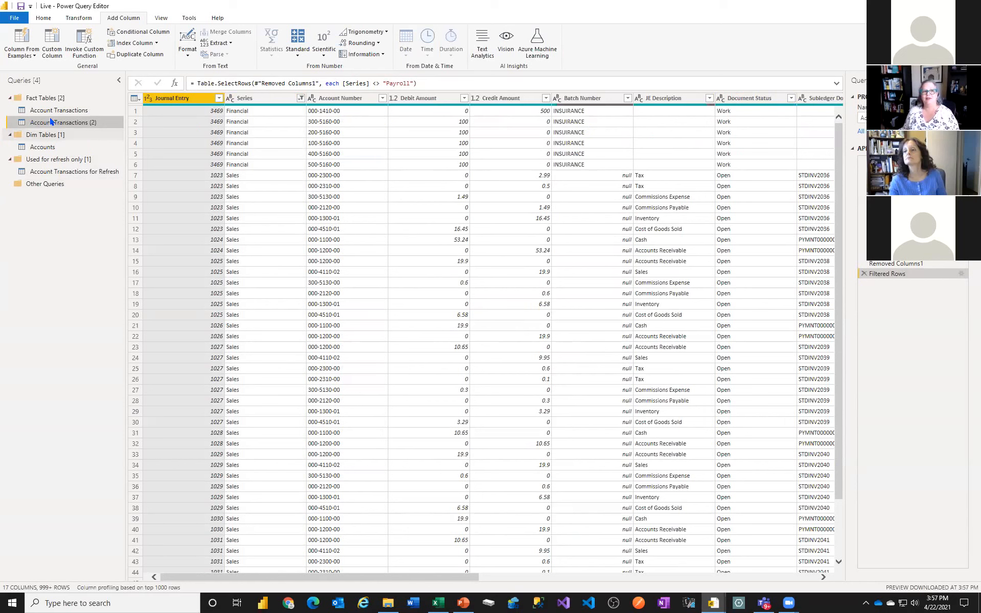
left_click_drag(55, 120, 54, 159)
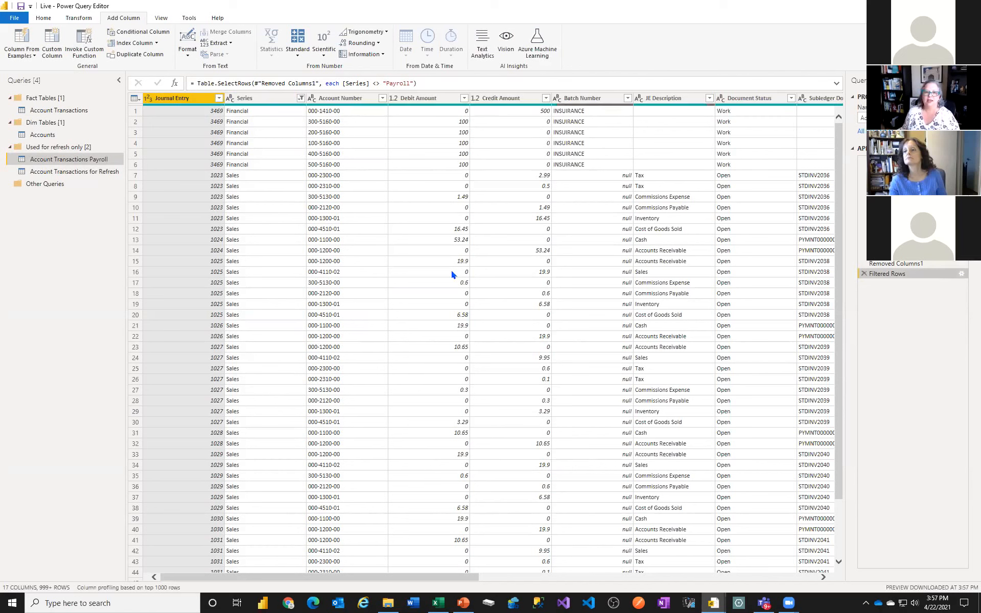
Change the Filtered Rows condition of Account Transactions Payroll to Series equals Payroll and look over the remaining columns
left_click(363, 298)
left_click(363, 309)
left_click(611, 354)
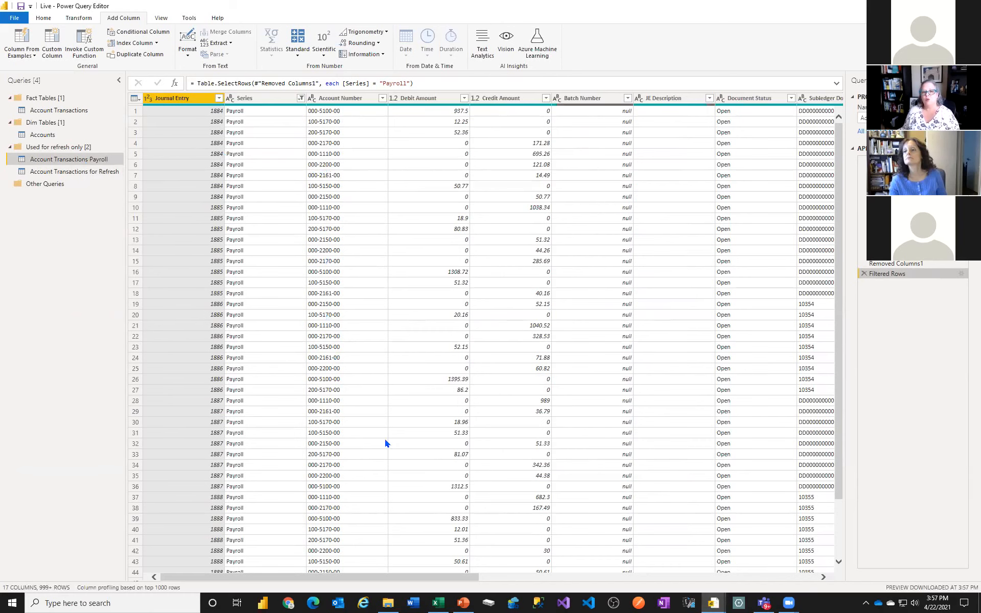
left_click_drag(476, 575, 726, 551)
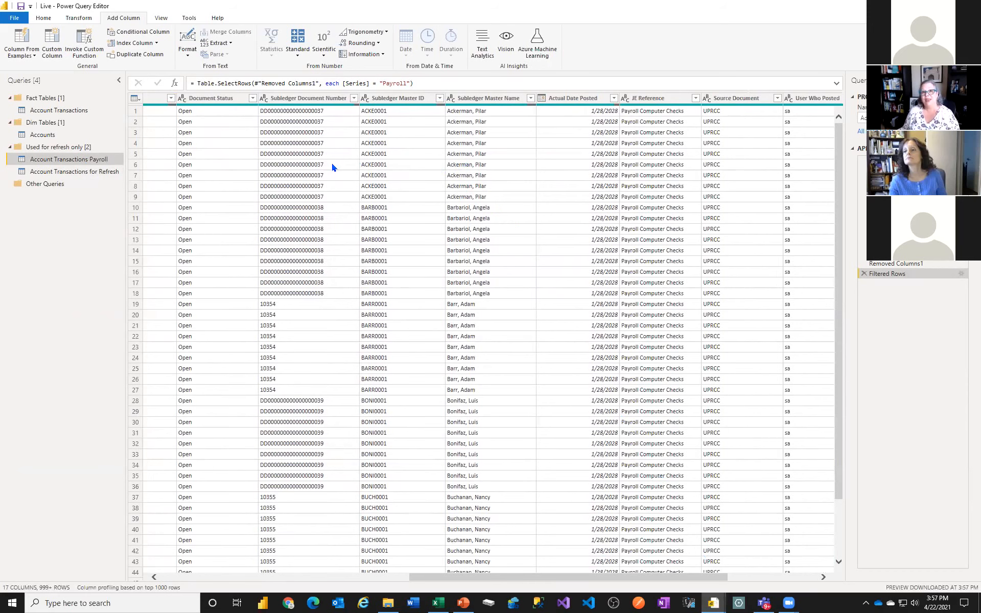
left_click_drag(477, 578, 296, 586)
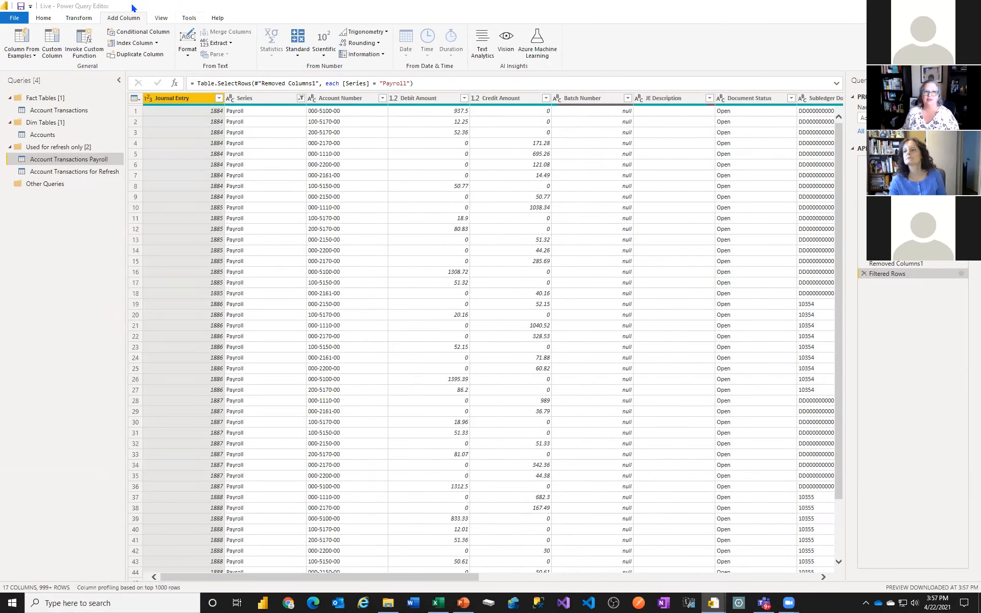
Set up an advanced Group By on Account Transactions Payroll that groups by Series and Account Number
left_click(79, 19)
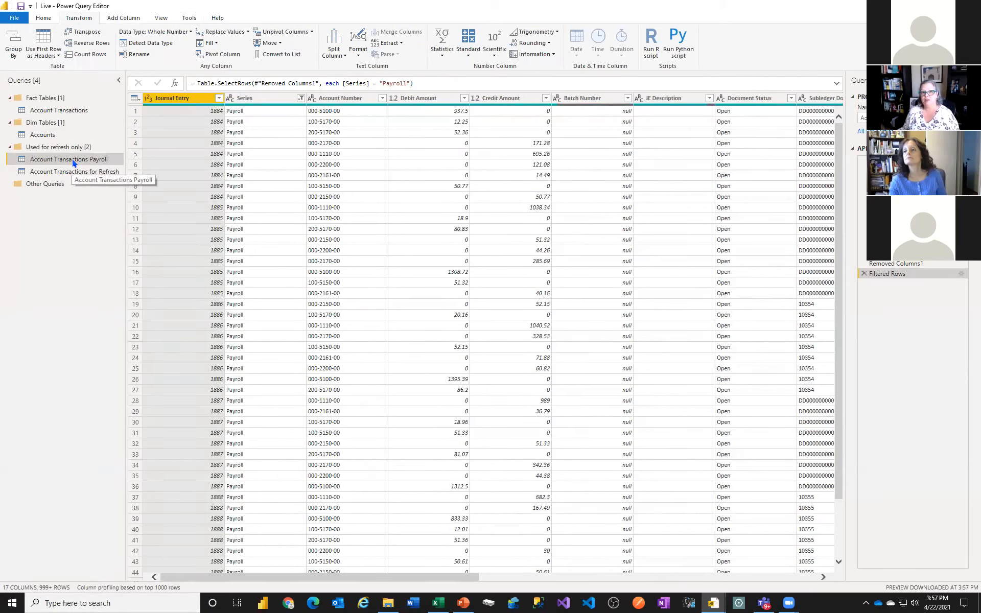
left_click(13, 46)
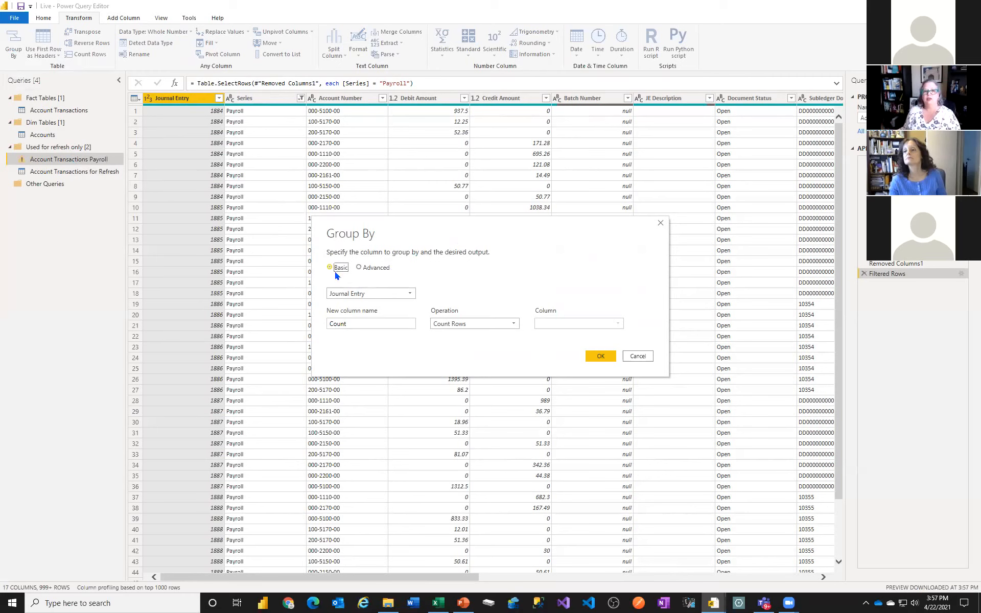
left_click(381, 268)
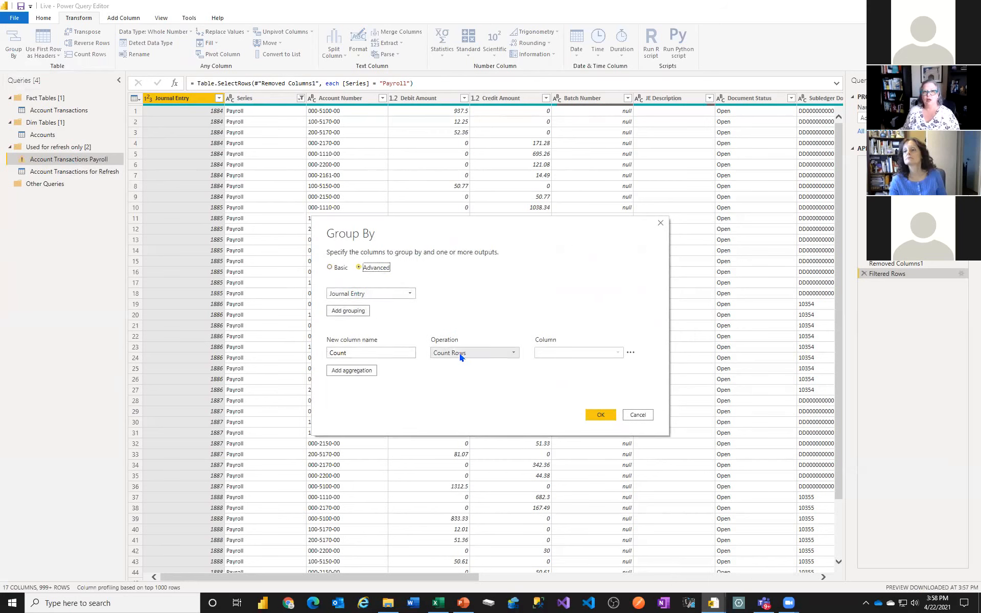
left_click(382, 290)
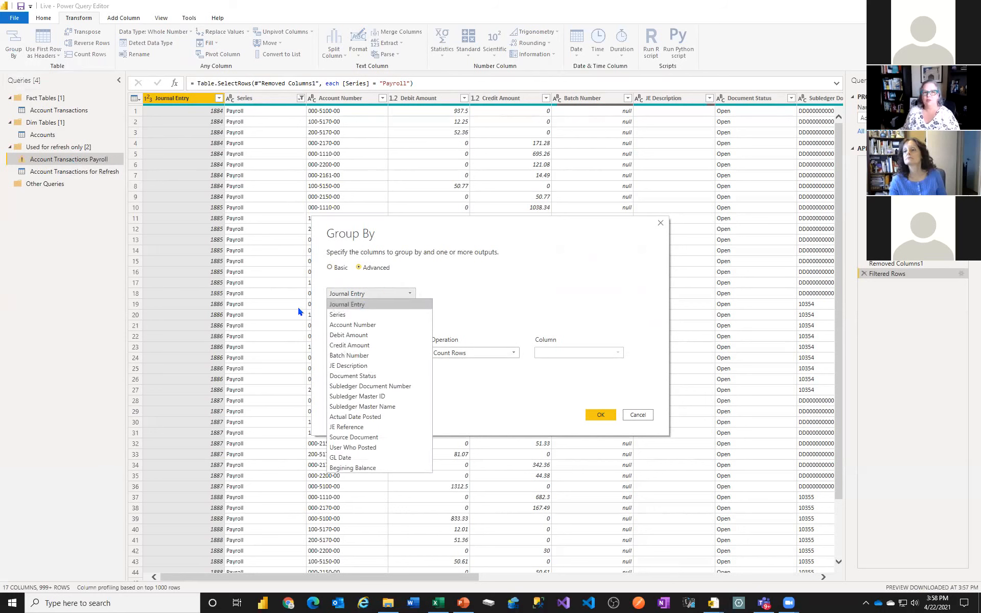
left_click(366, 315)
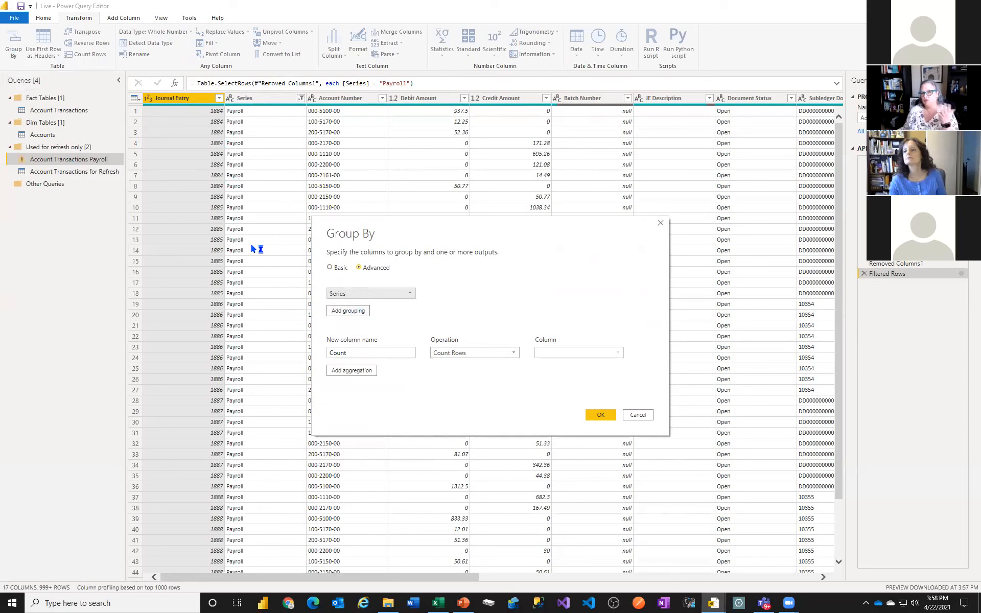
left_click(357, 313)
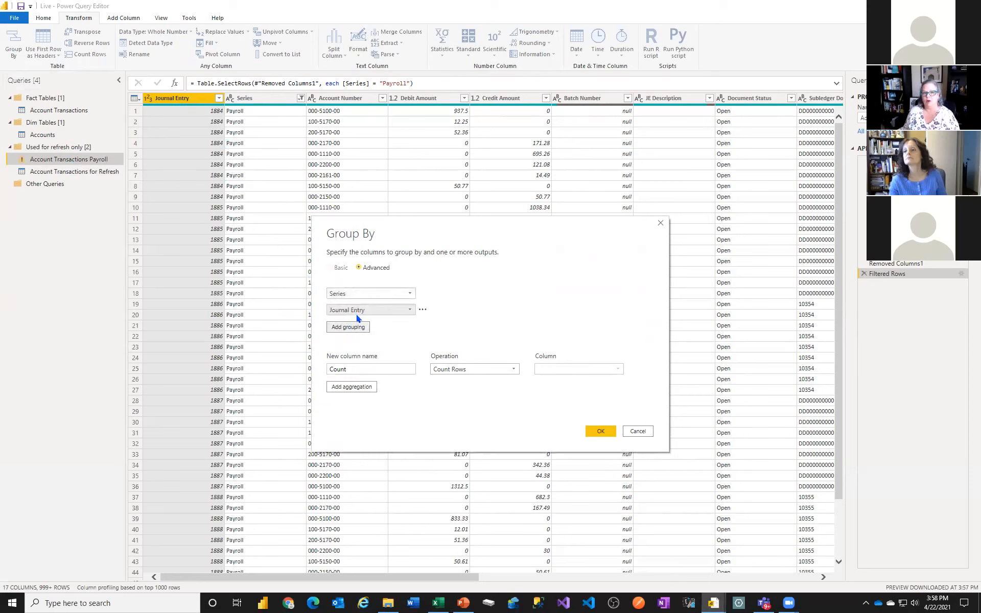
left_click(389, 310)
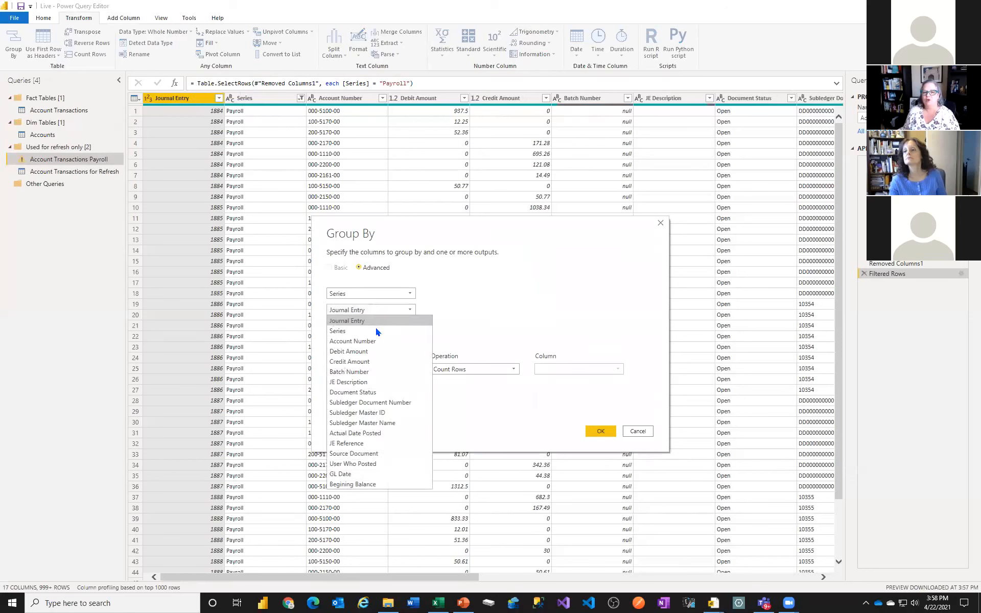
left_click(374, 341)
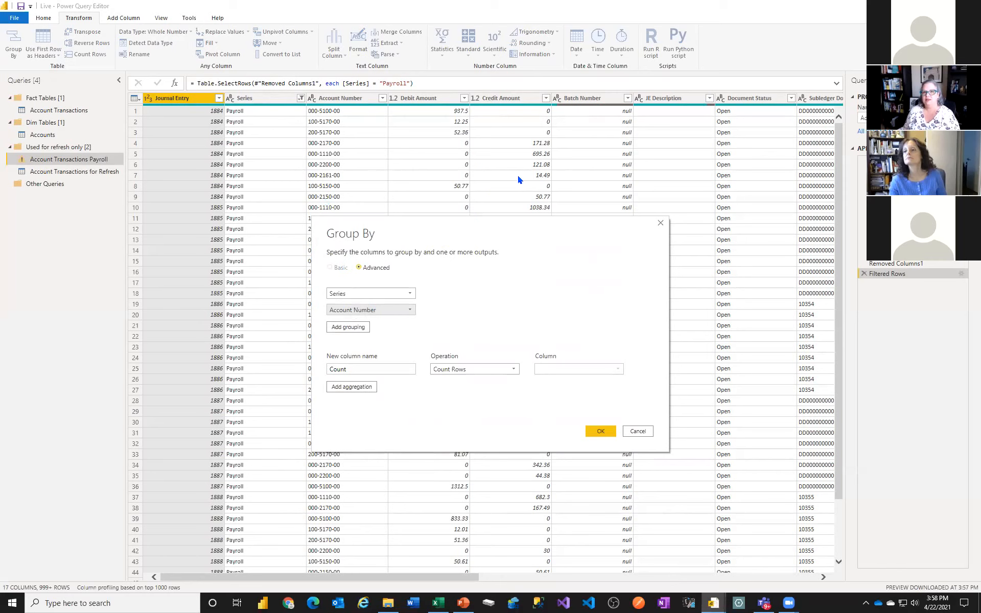
Define the first aggregation as a new column named Debit Amount that sums the Debit Amount column
double_click(350, 369)
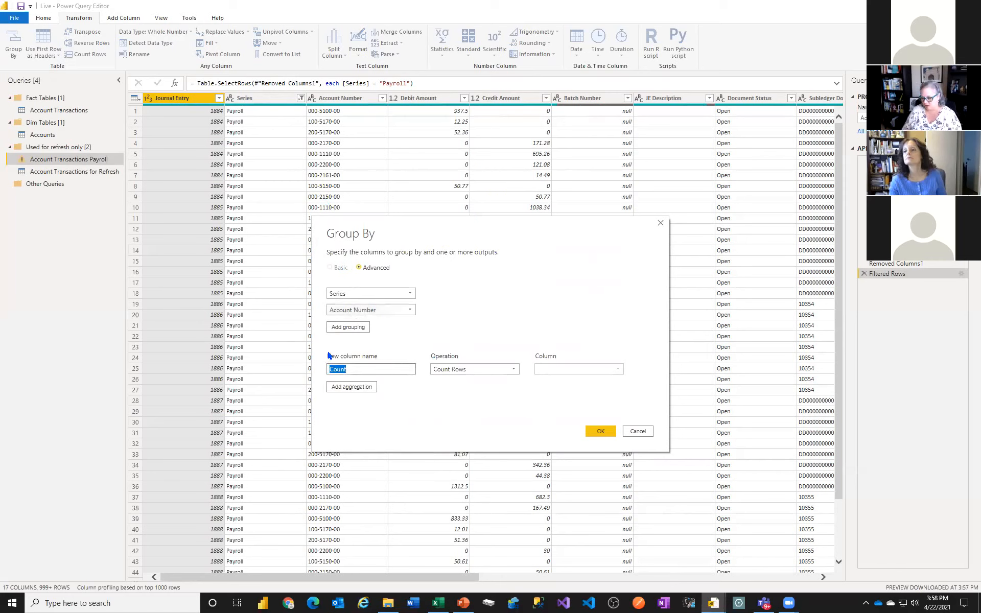
type("Debit Amount")
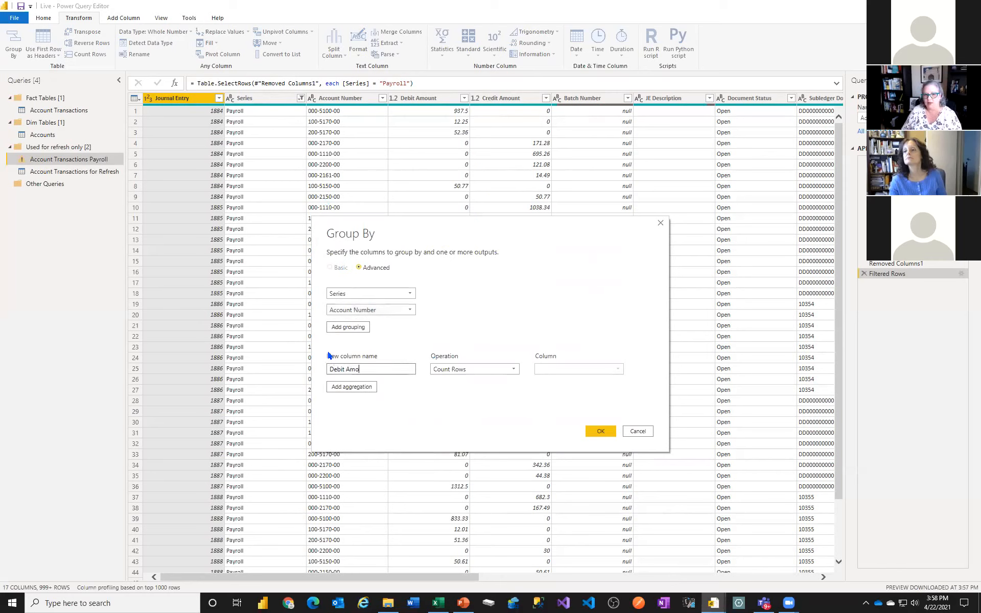
left_click(514, 369)
left_click(479, 379)
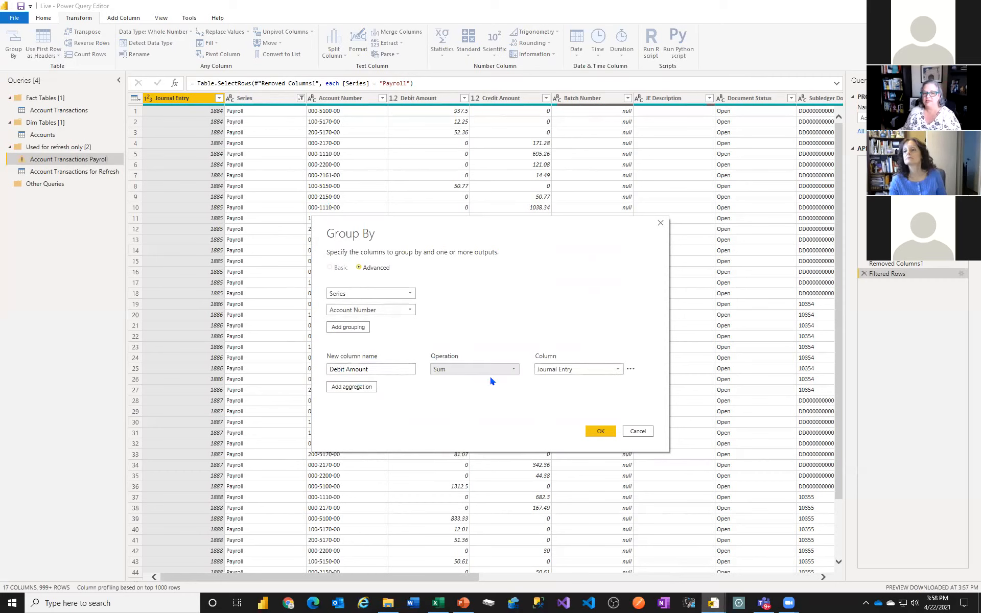
left_click(560, 368)
left_click(595, 412)
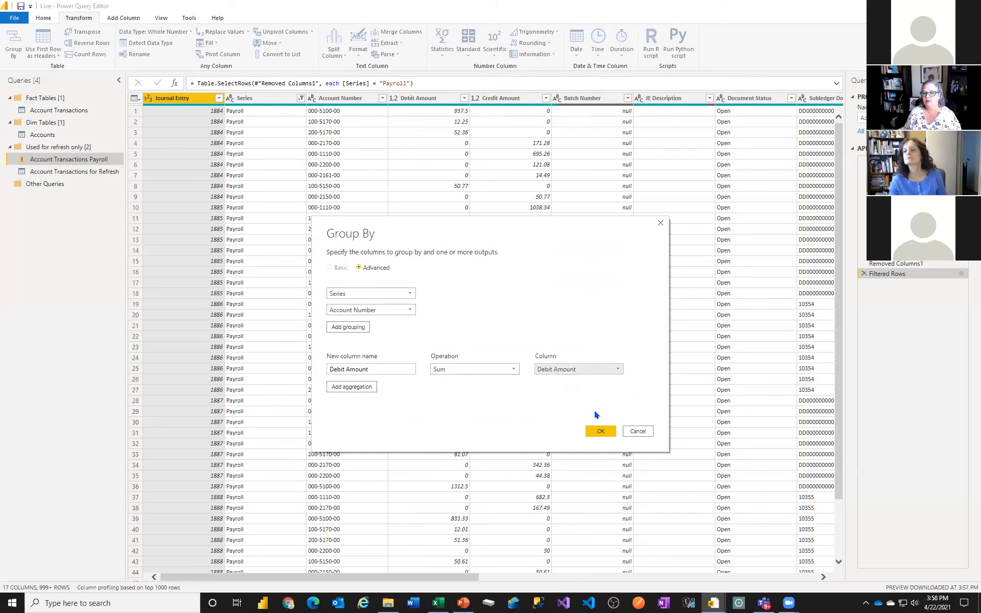
Add a second aggregation named Credit Amount that sums the Credit Amount column
left_click(370, 386)
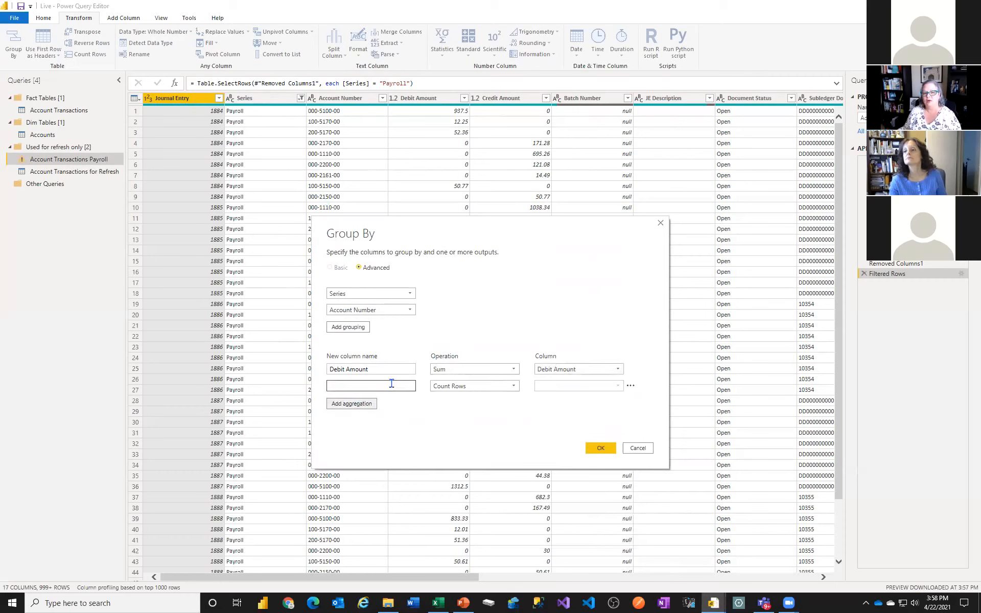
type("Cred")
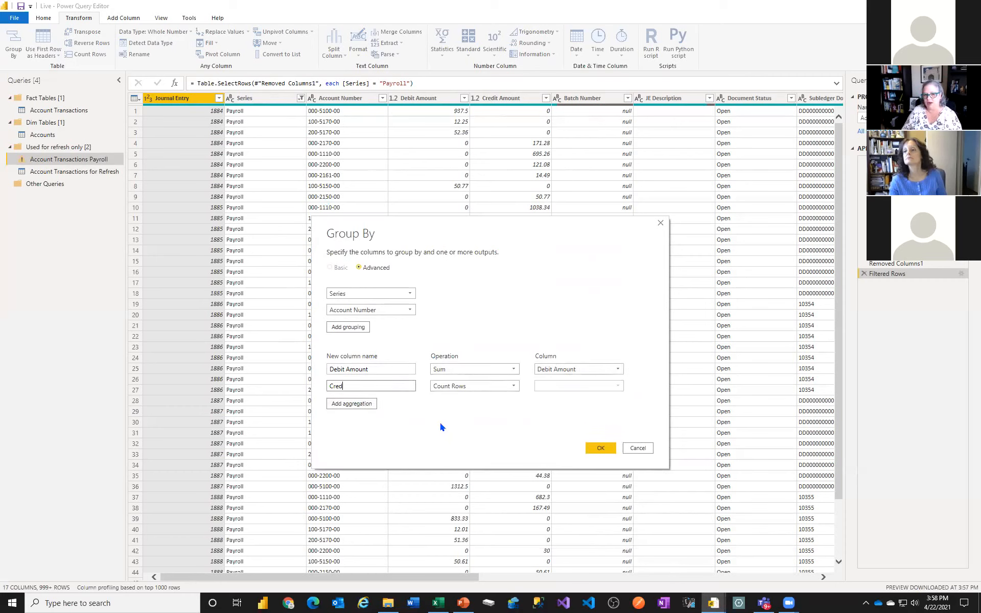
type("it Amount")
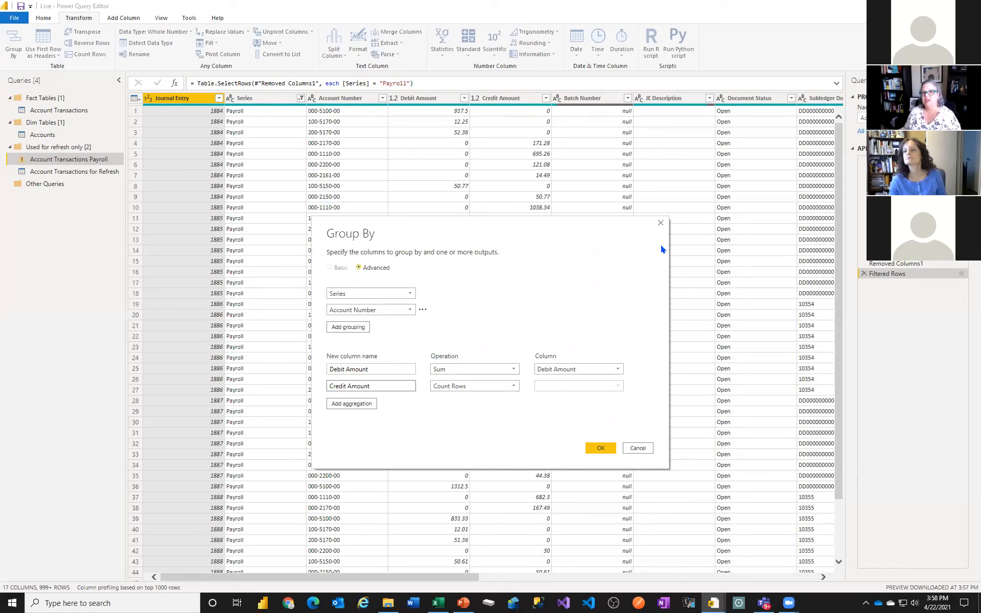
left_click(498, 386)
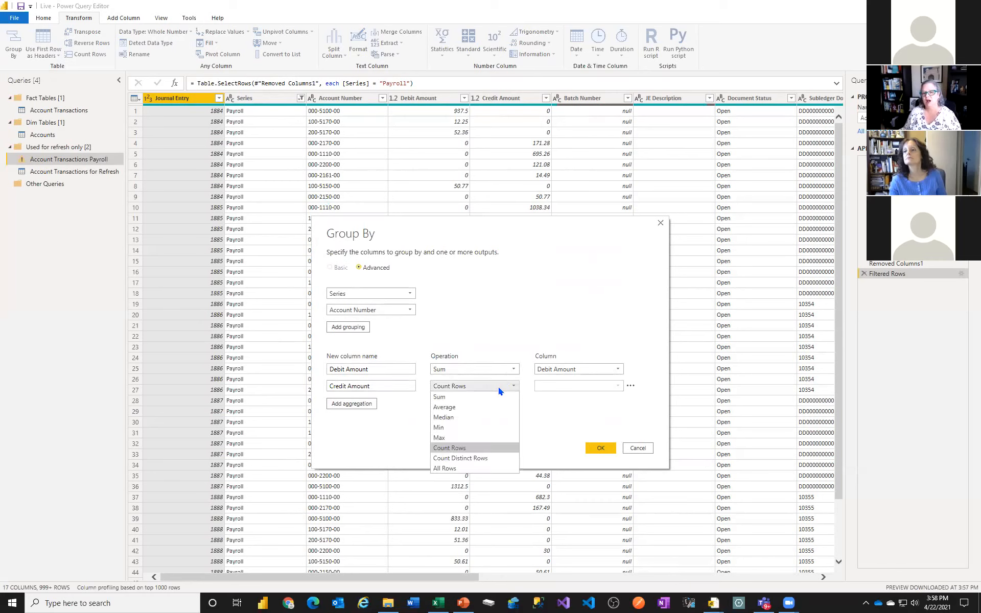
left_click(481, 399)
left_click(599, 383)
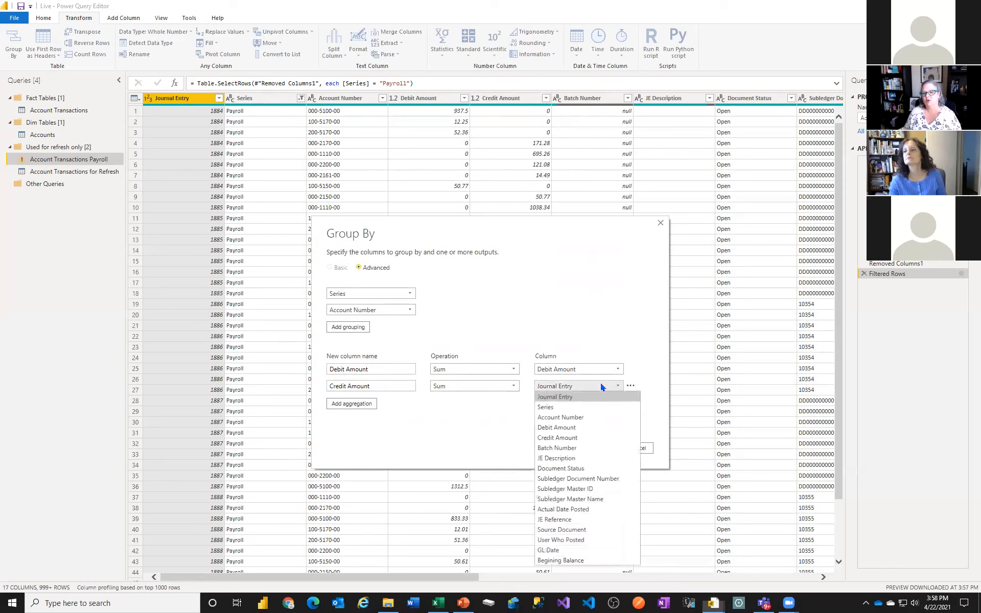
left_click(578, 439)
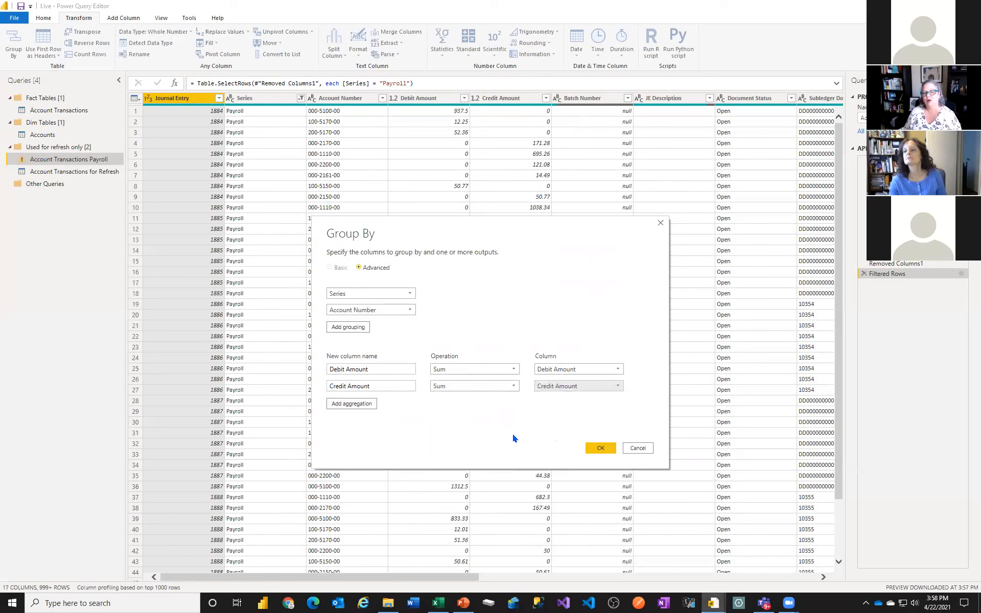
Add Document Status and Begining Balance as further grouping columns and apply the grouping
left_click(356, 330)
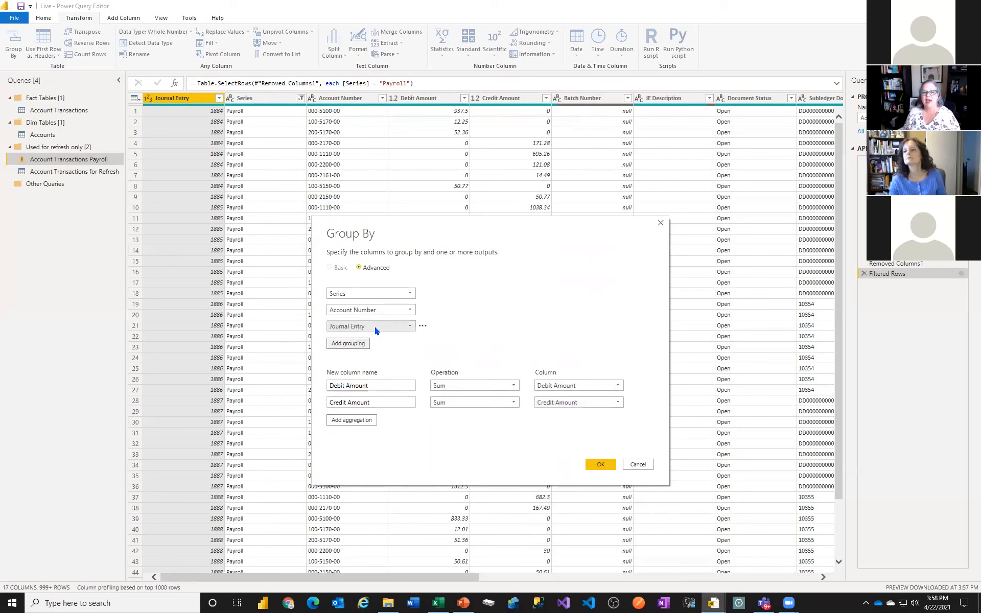
left_click(386, 328)
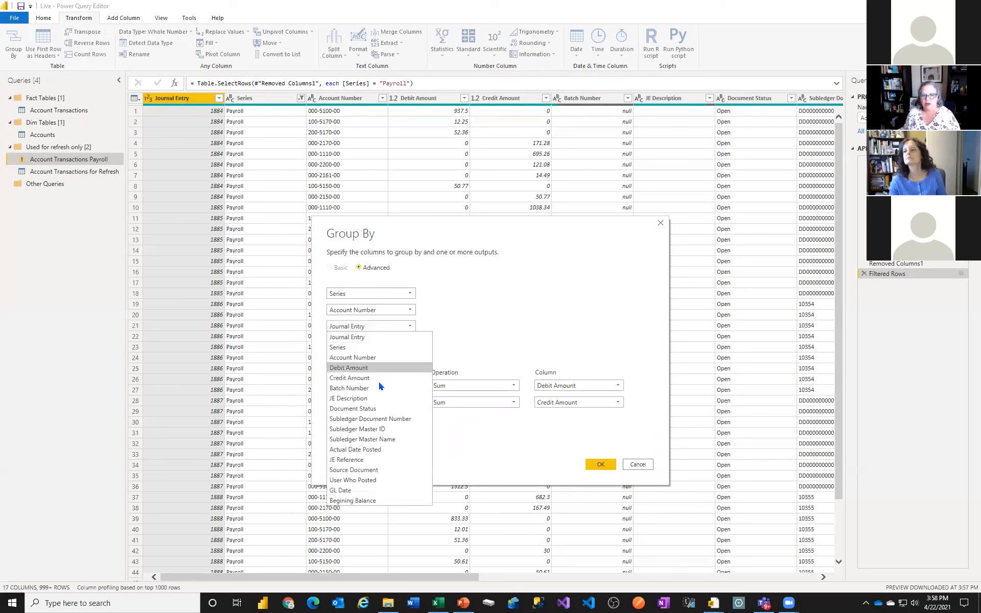
left_click(373, 408)
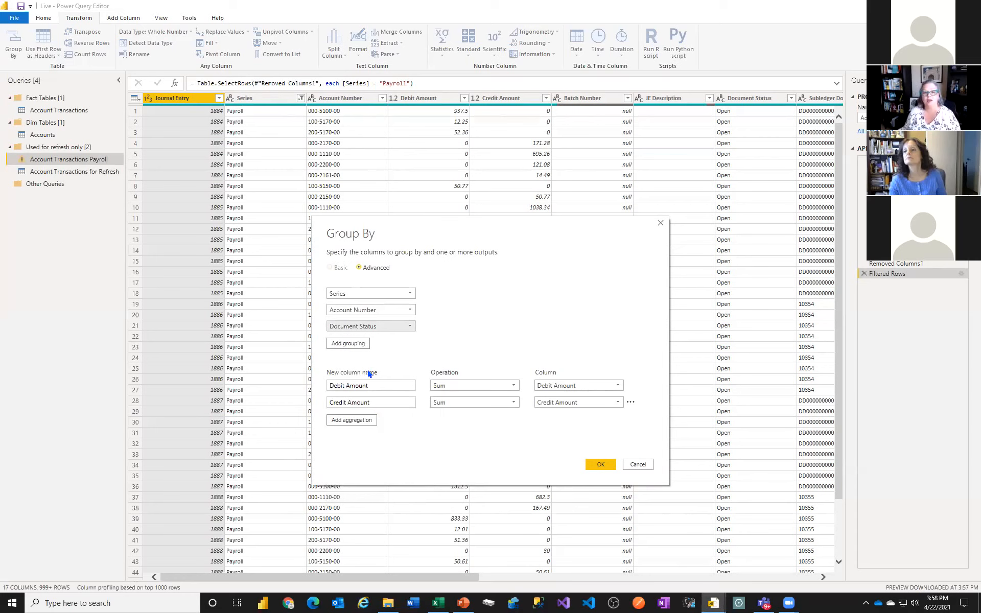
left_click(356, 344)
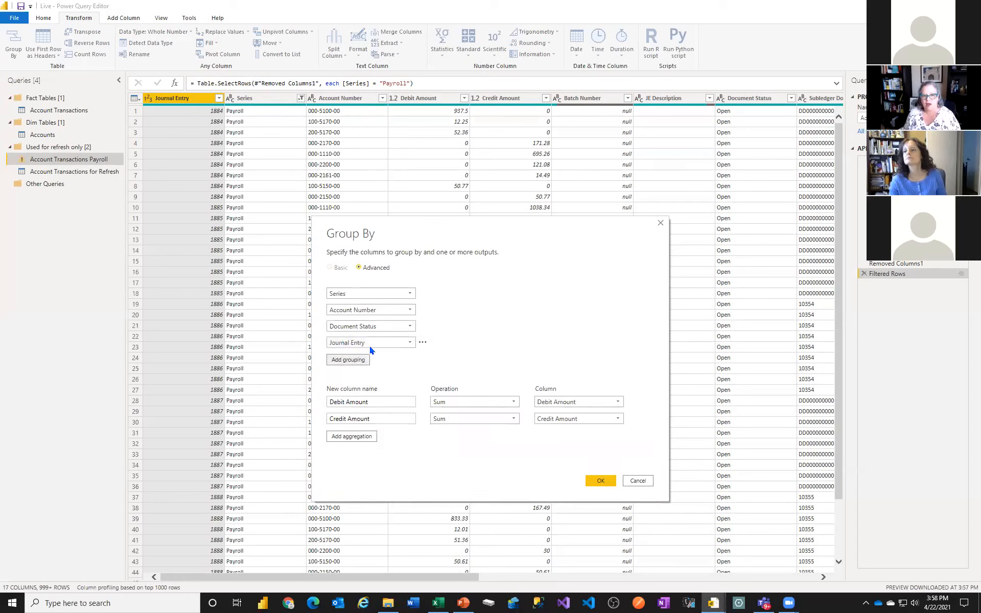
left_click(370, 346)
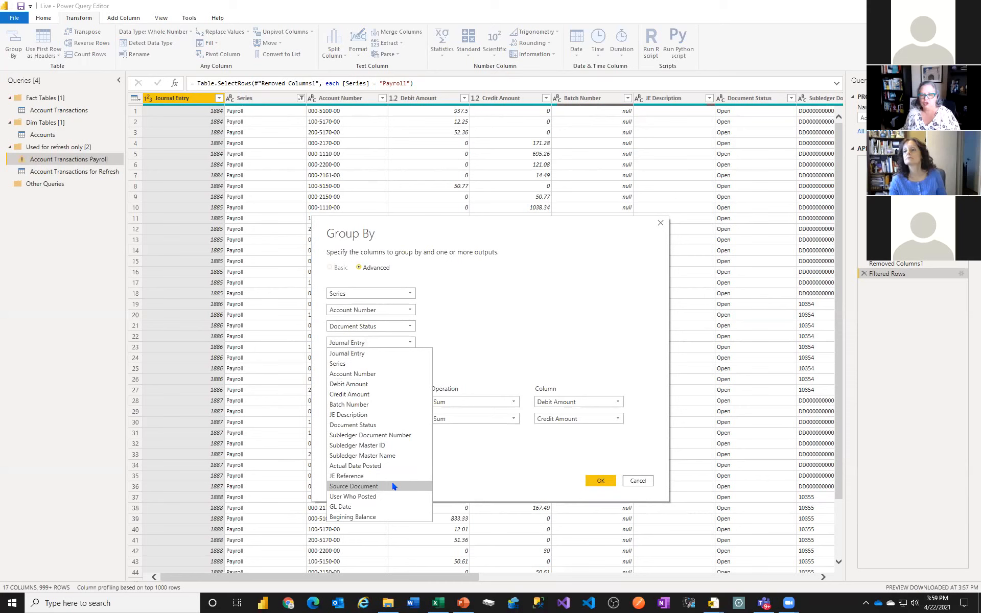
left_click(375, 517)
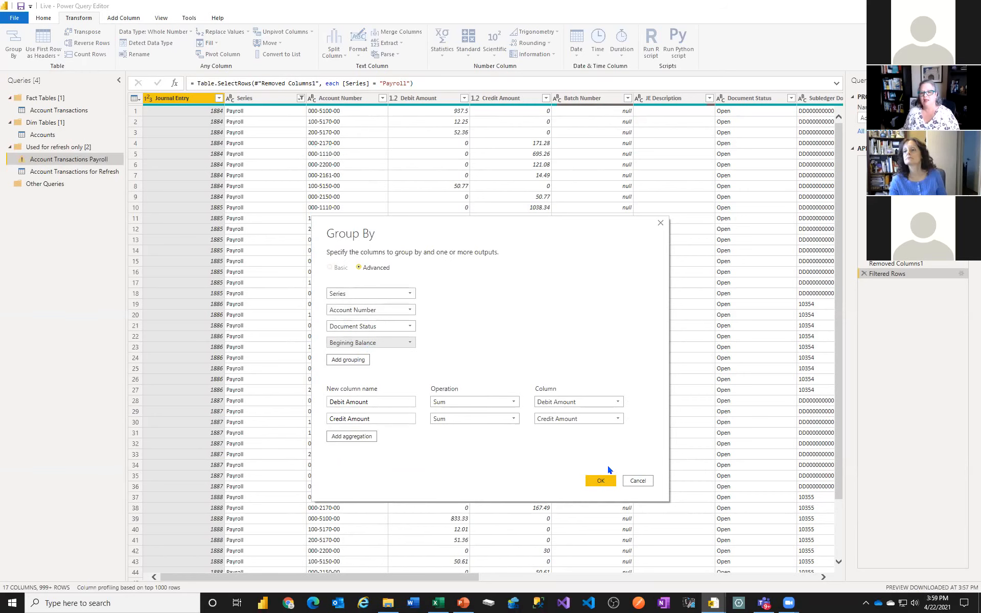
left_click(598, 481)
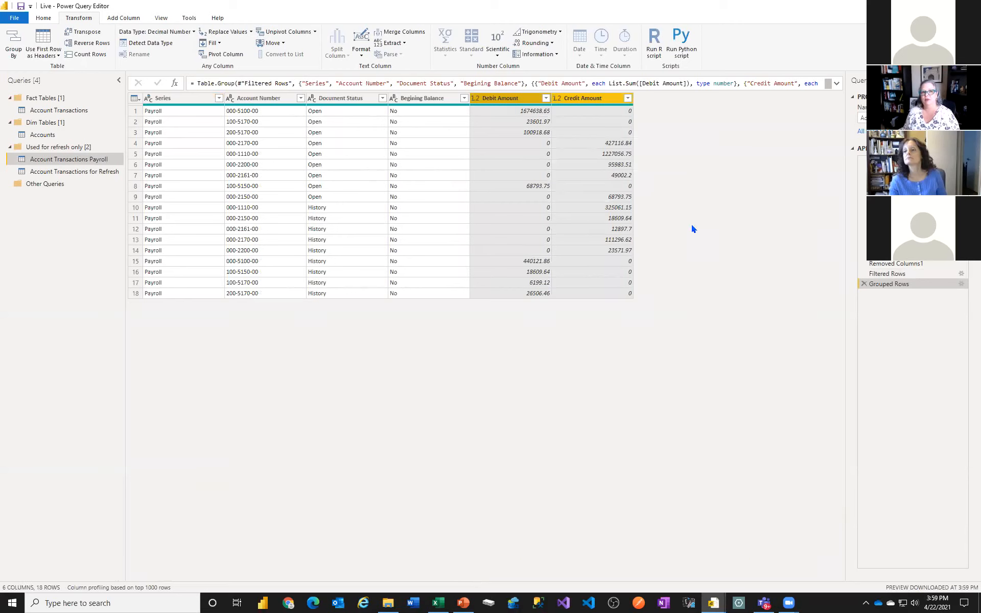
Copy the name of the JE Reference column from the Account Transactions query, leaving the column name as it is
left_click(72, 110)
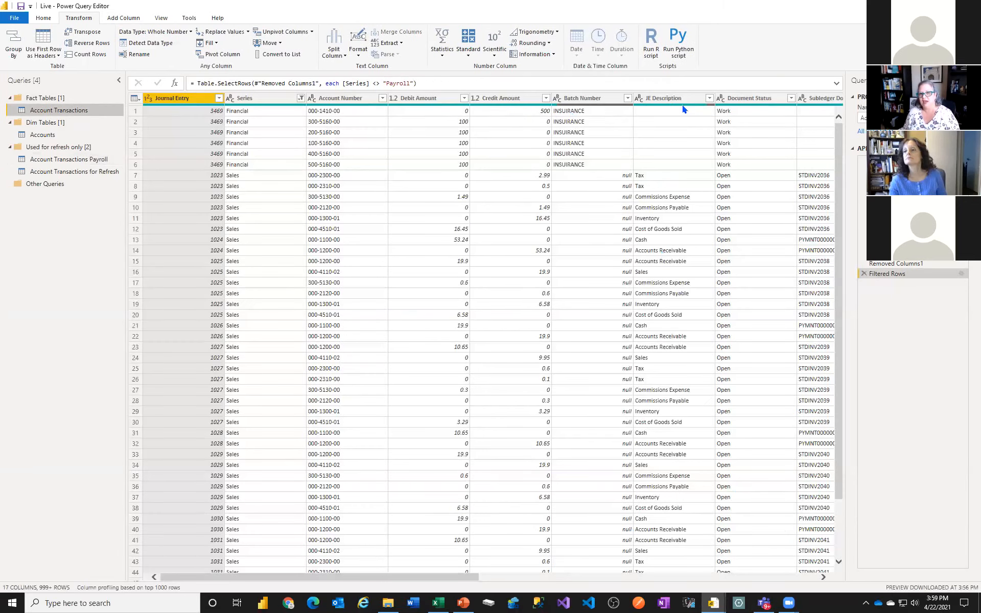
left_click_drag(378, 576, 588, 580)
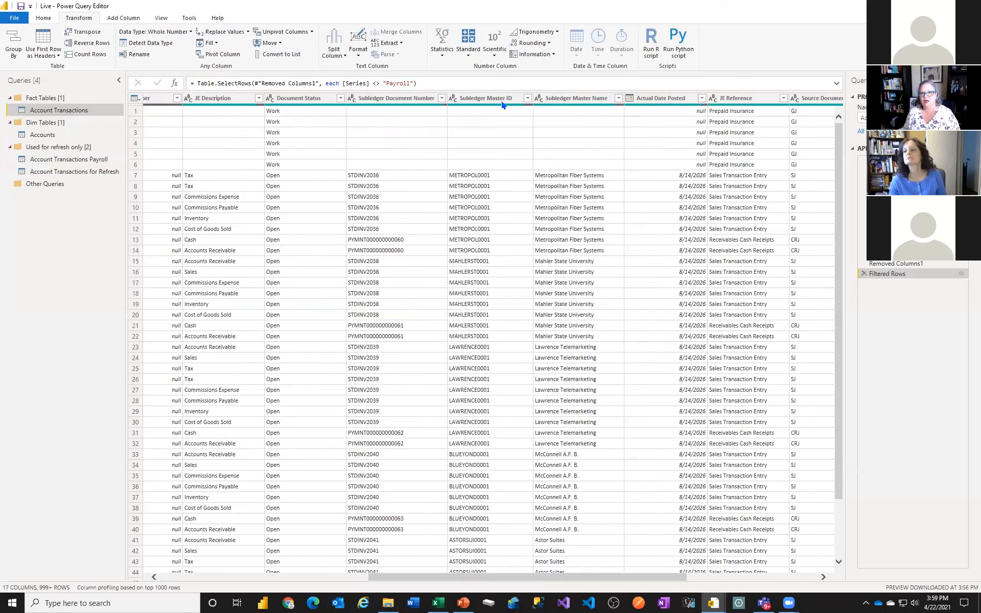
double_click(752, 96)
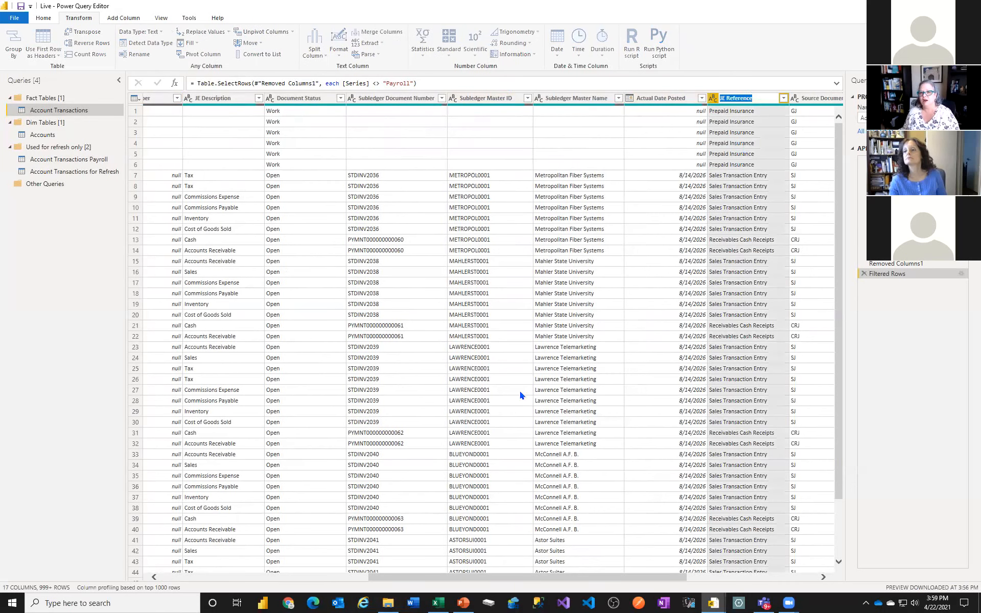
key("Return")
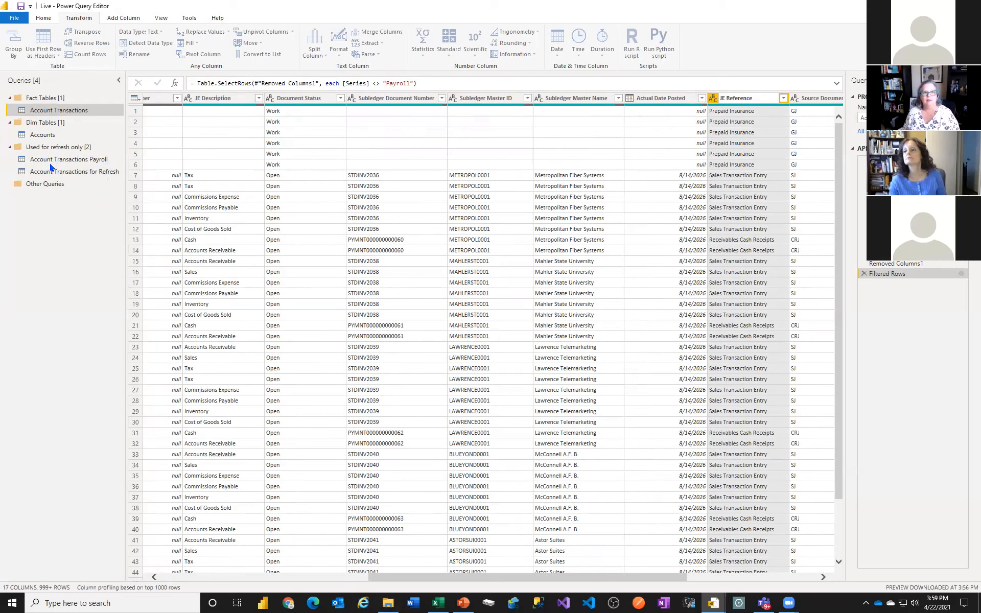
Start a custom column named JE Reference in the Account Transactions Payroll query with the constant text "Payroll Transactions" as its formula
left_click(54, 158)
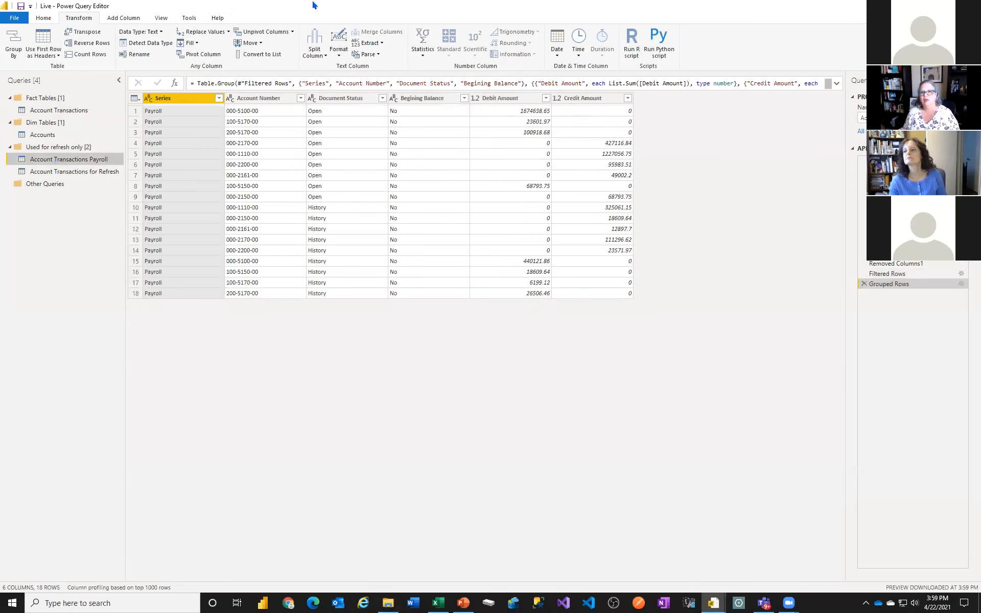
left_click(126, 18)
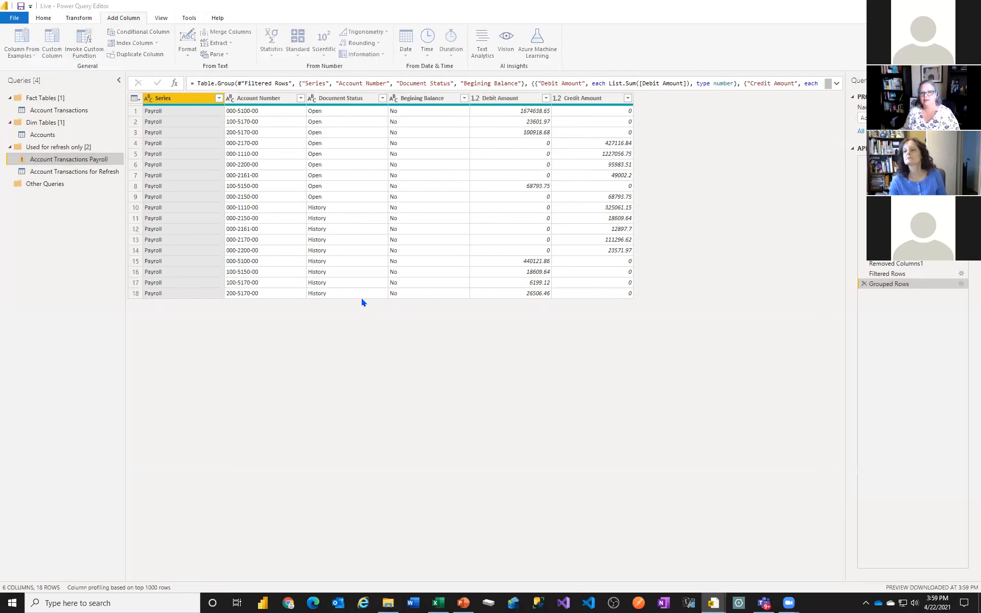
double_click(385, 244)
type("JE Reference")
left_click(354, 267)
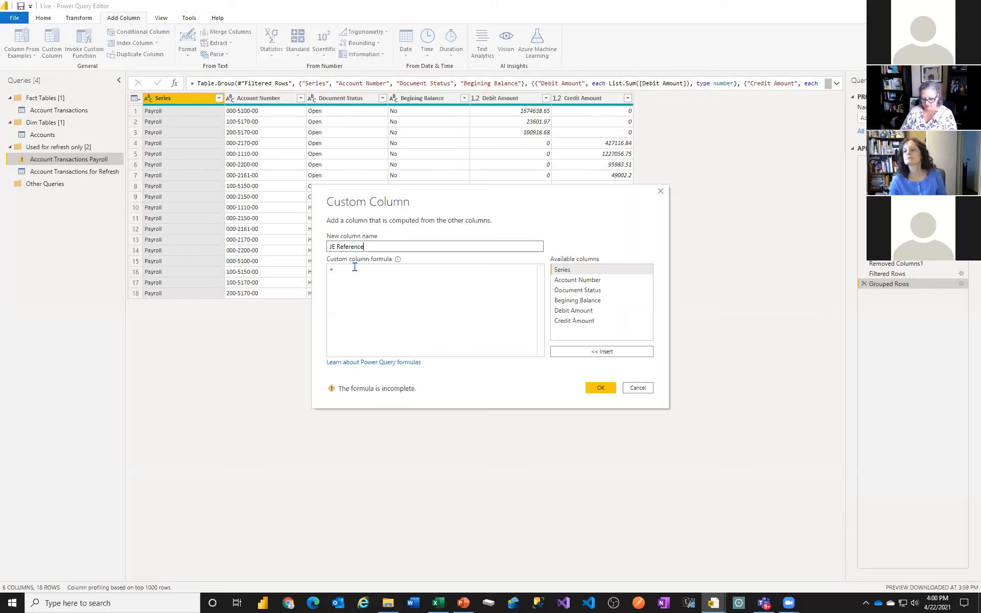
left_click(356, 267)
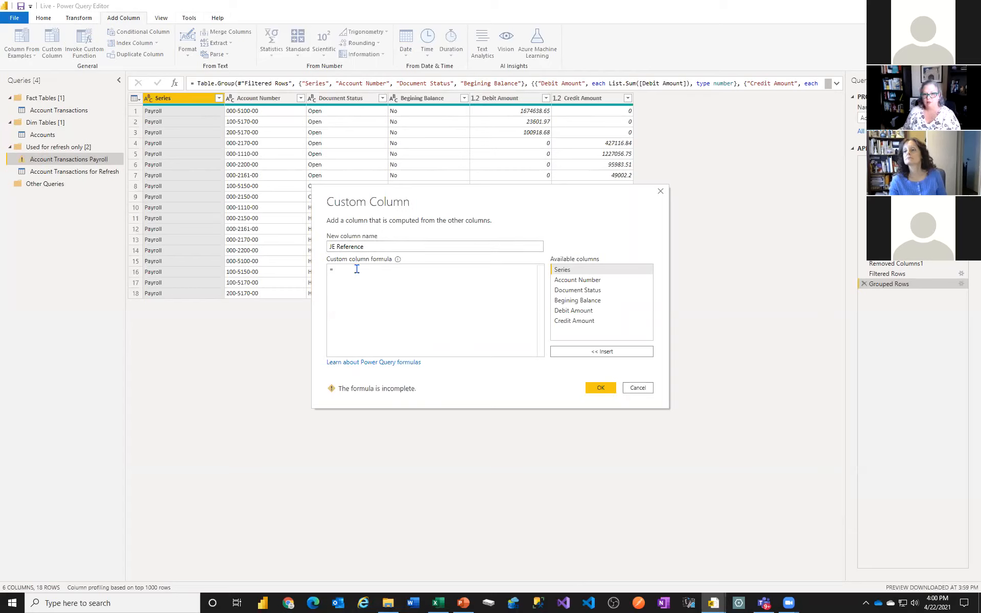
type("\"")
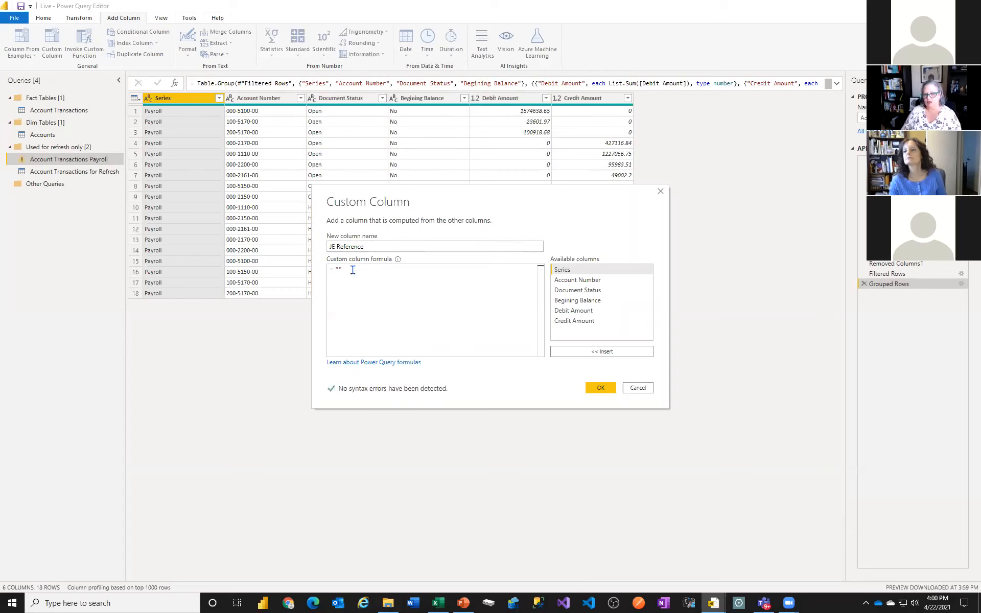
type("Payroll Trans")
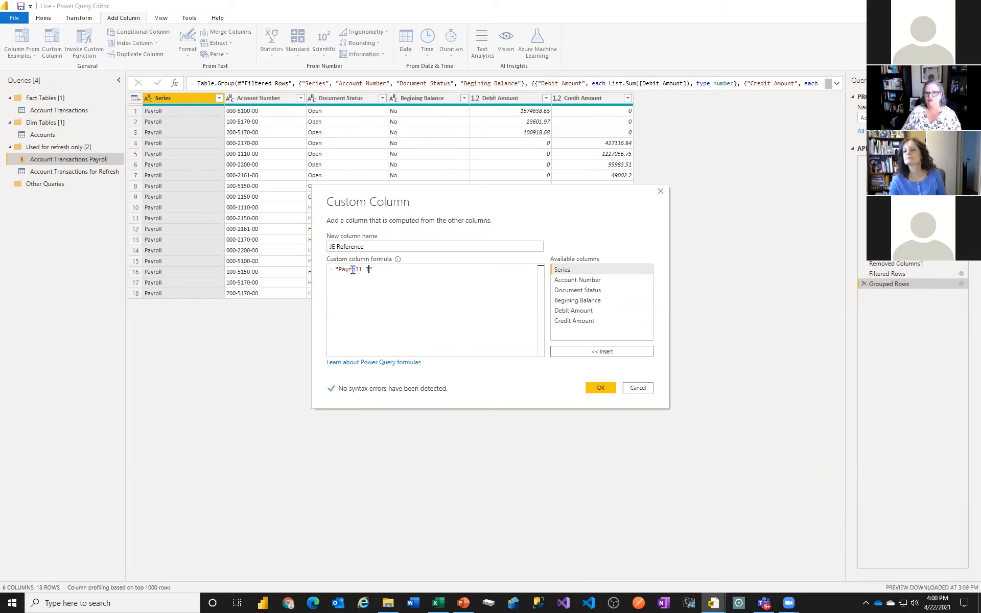
type("actions")
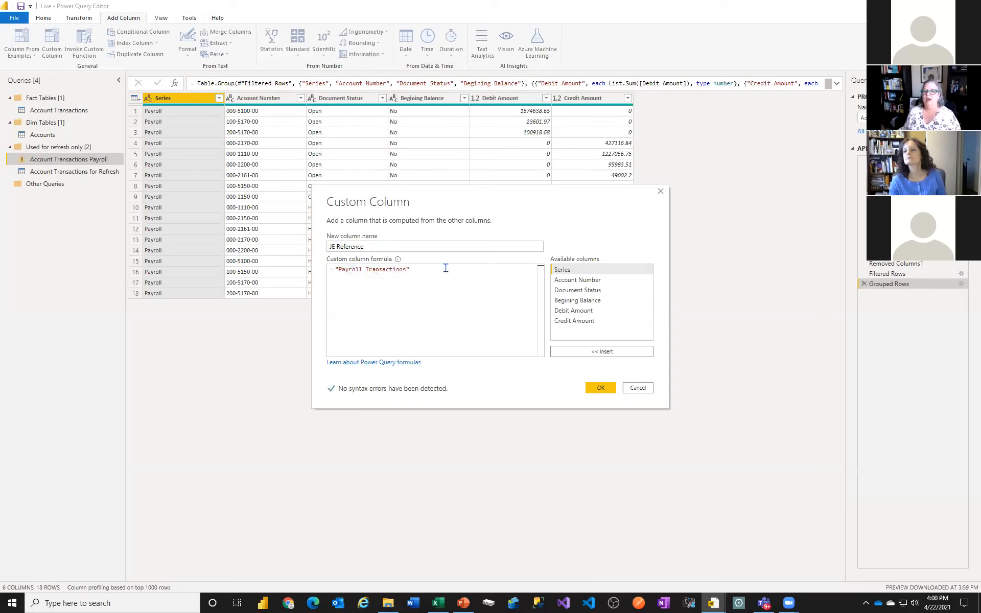
Change the custom column's text to "Payroll Summarized", create it, and set the JE Reference data type to Text
left_click(387, 276)
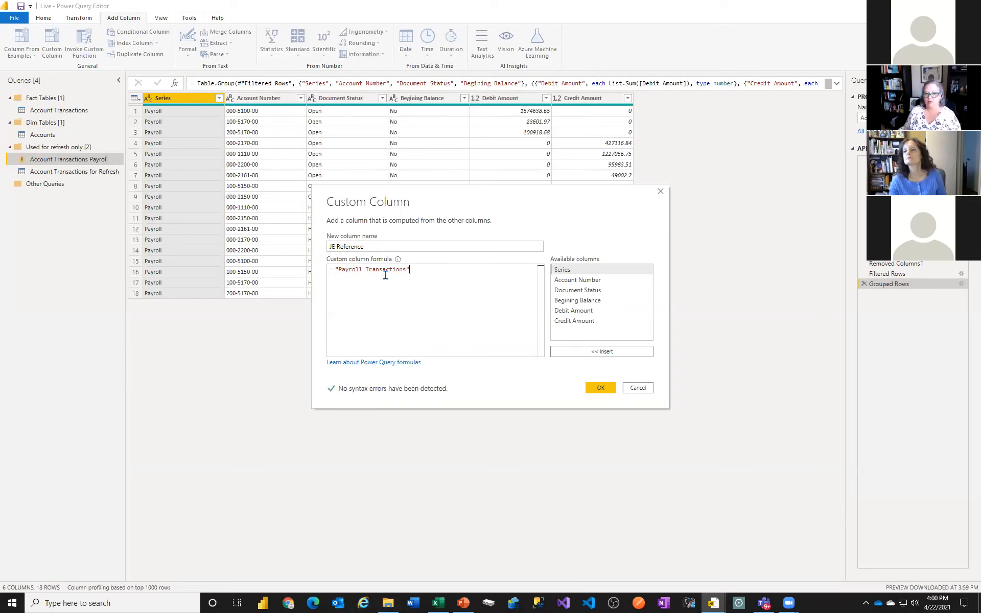
left_click_drag(408, 271, 367, 272)
type("Summaryzed")
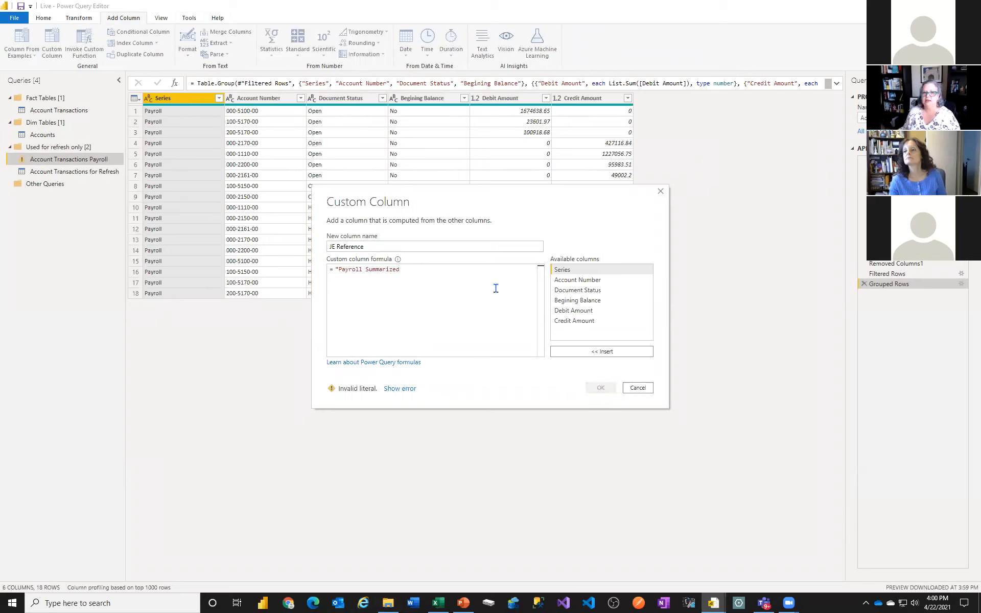
type("\"")
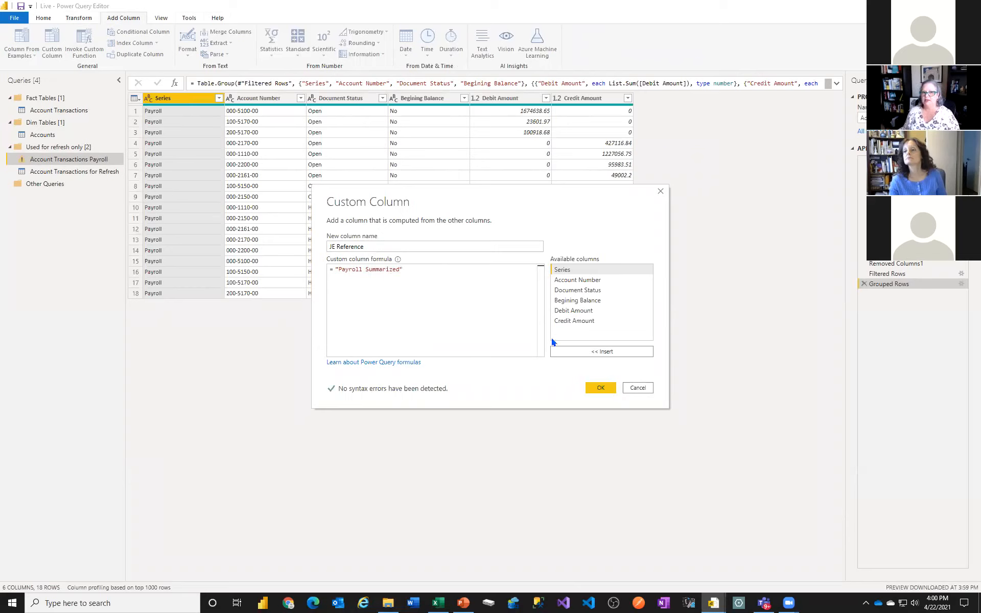
left_click(603, 385)
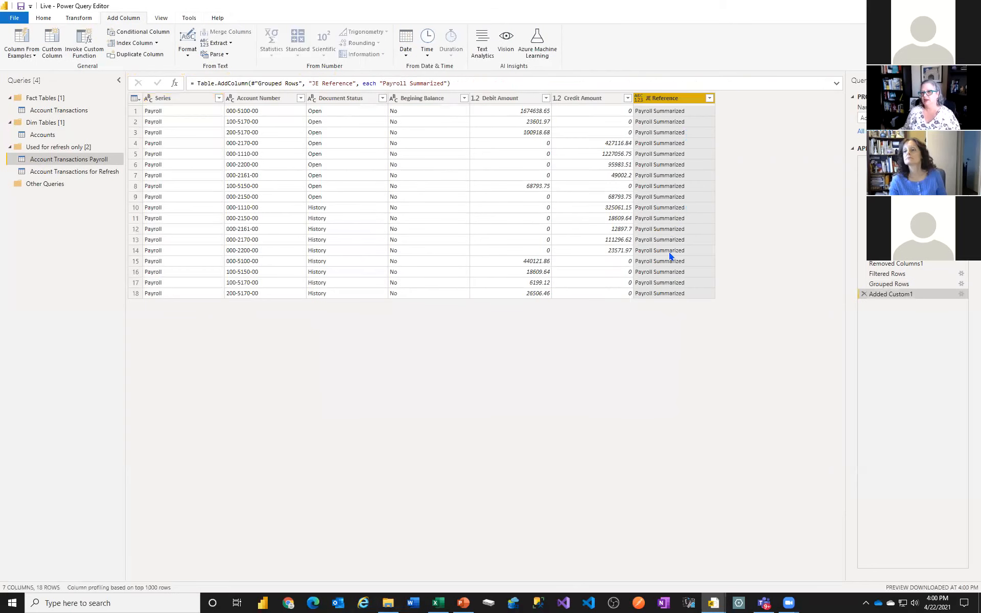
left_click(642, 95)
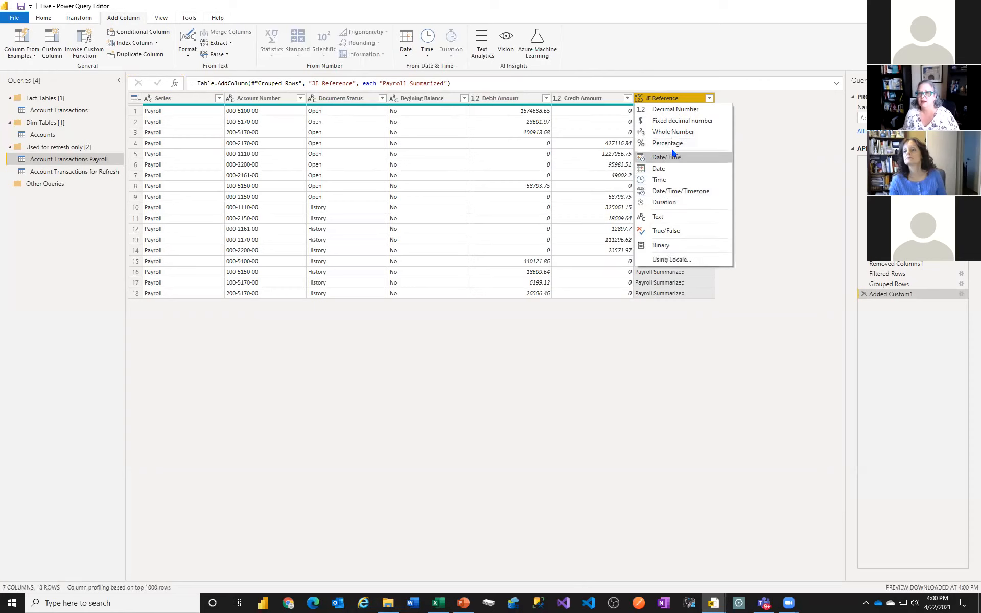
left_click(658, 216)
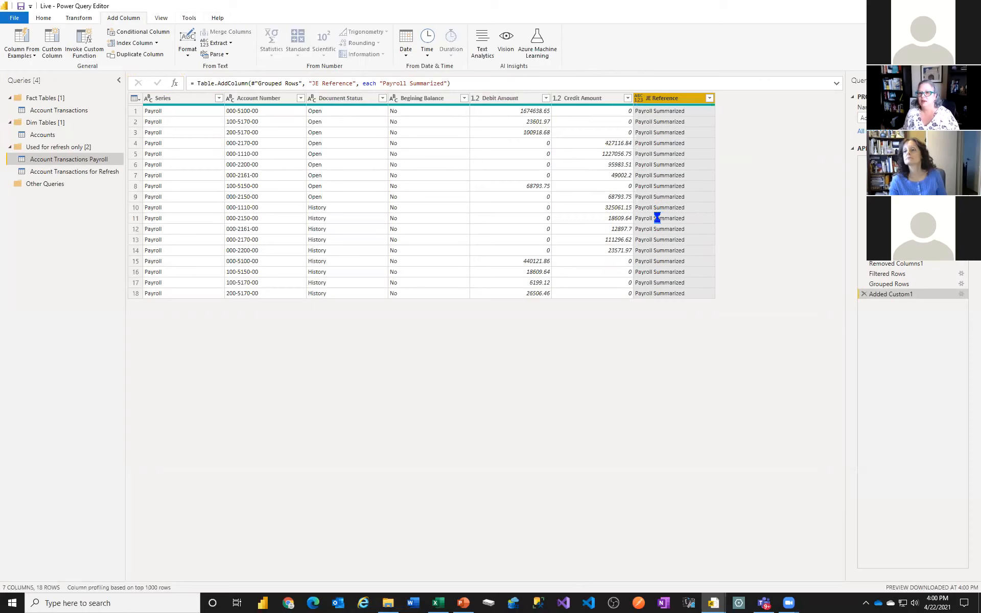
Add GL Date as a further grouping column in the existing Grouped Rows step and return to the last applied step
left_click(961, 285)
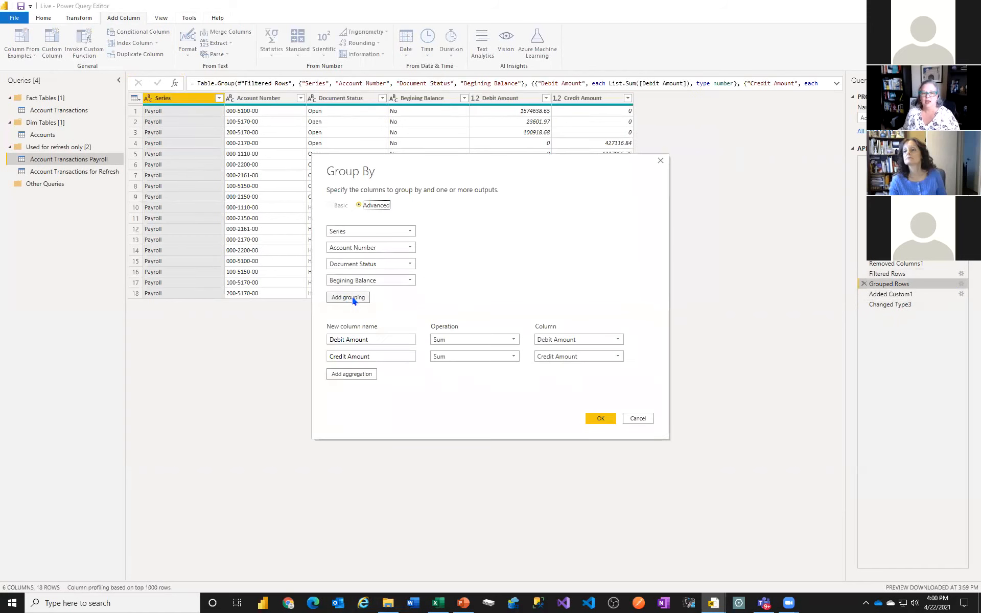
left_click(351, 297)
left_click(378, 296)
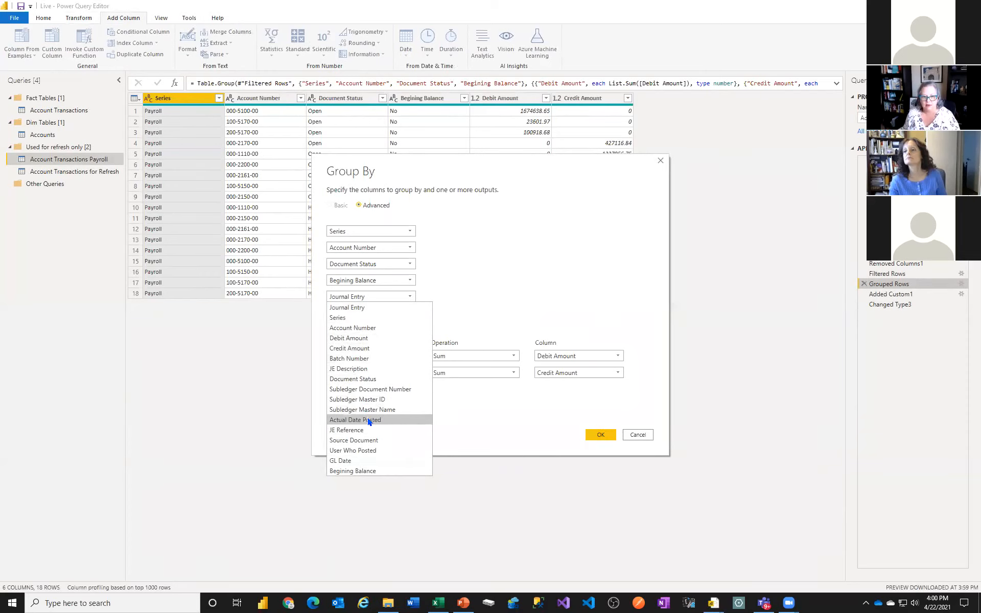
left_click(360, 460)
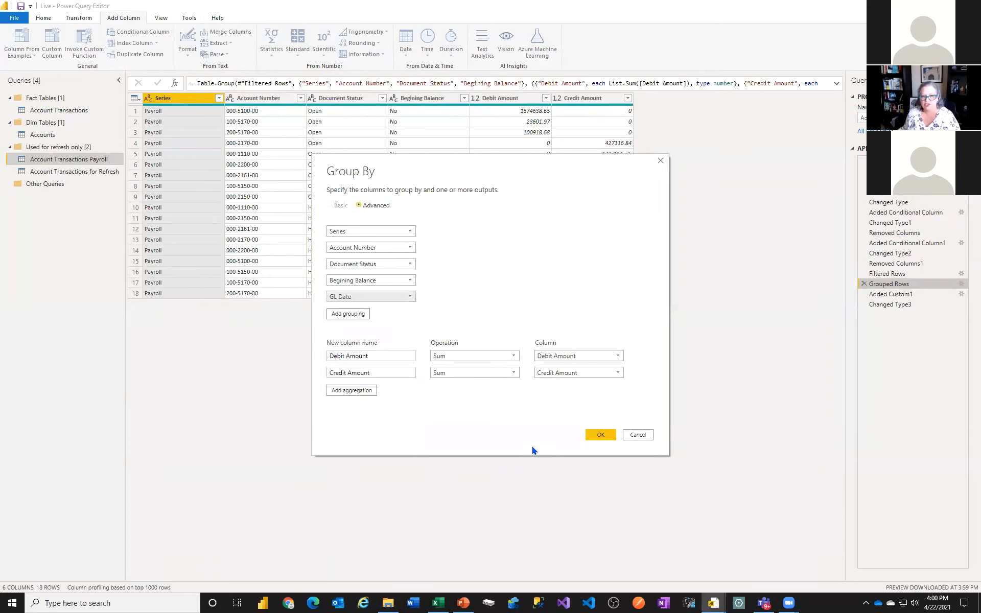
left_click(601, 435)
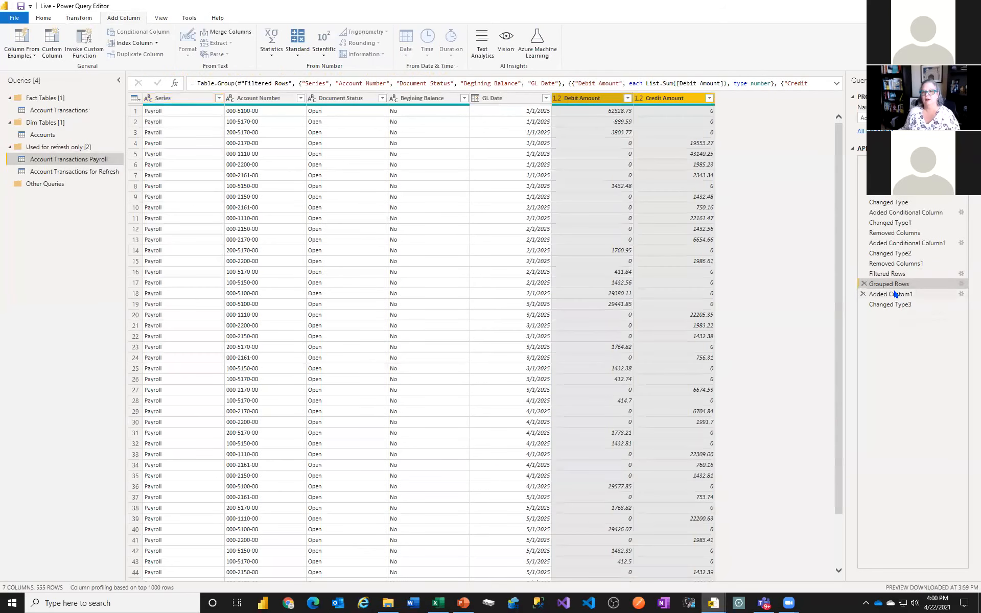
left_click(868, 304)
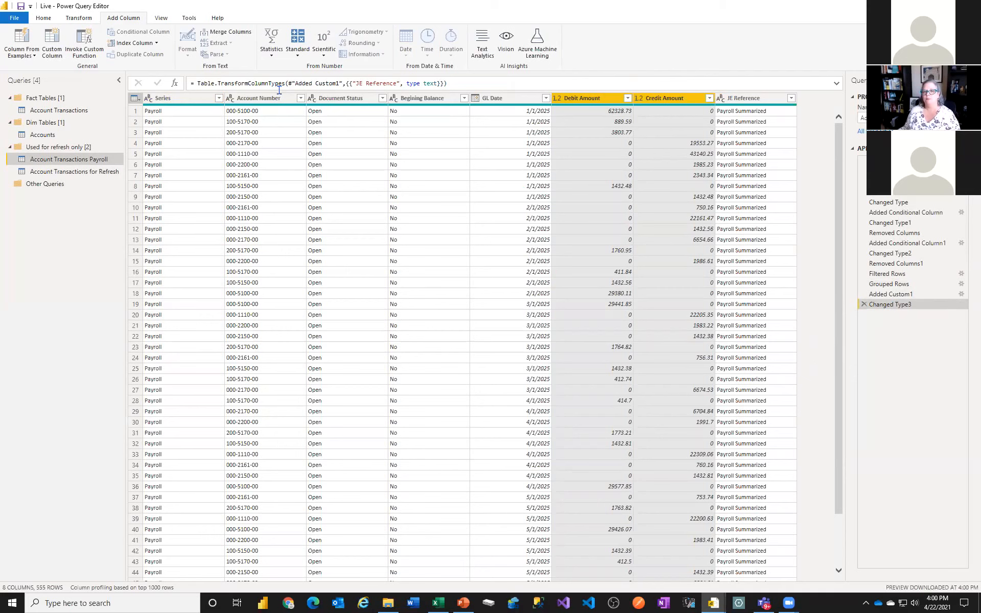
Append the Account Transactions Payroll query to the Account Transactions query as a two-table append
left_click(64, 110)
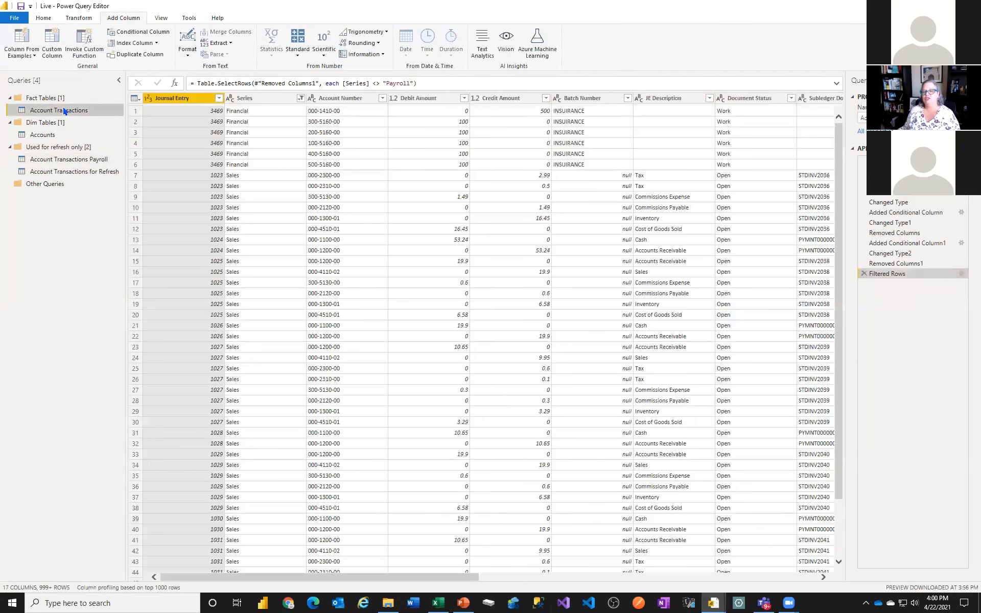
left_click(77, 18)
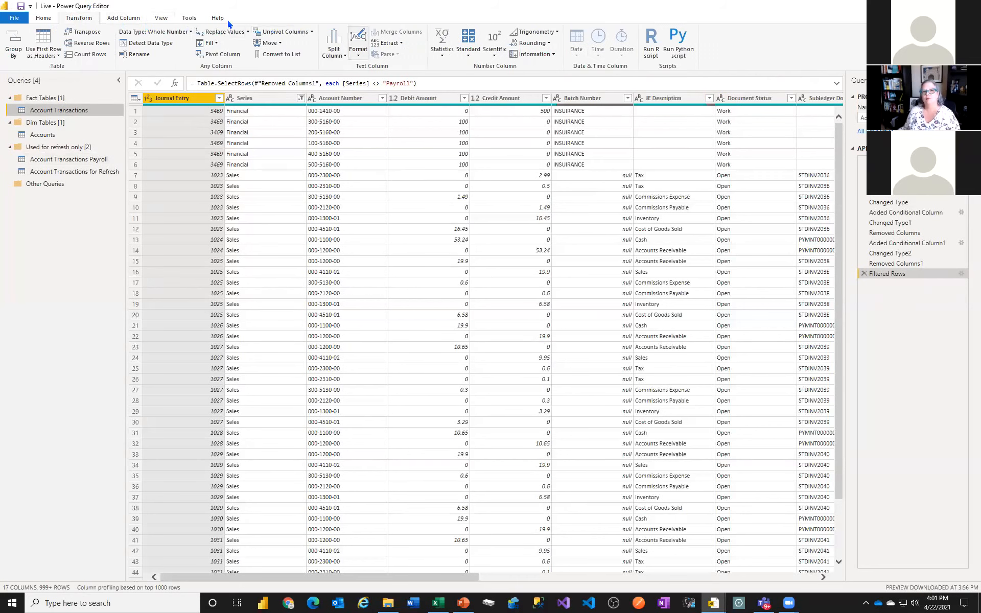
left_click(45, 17)
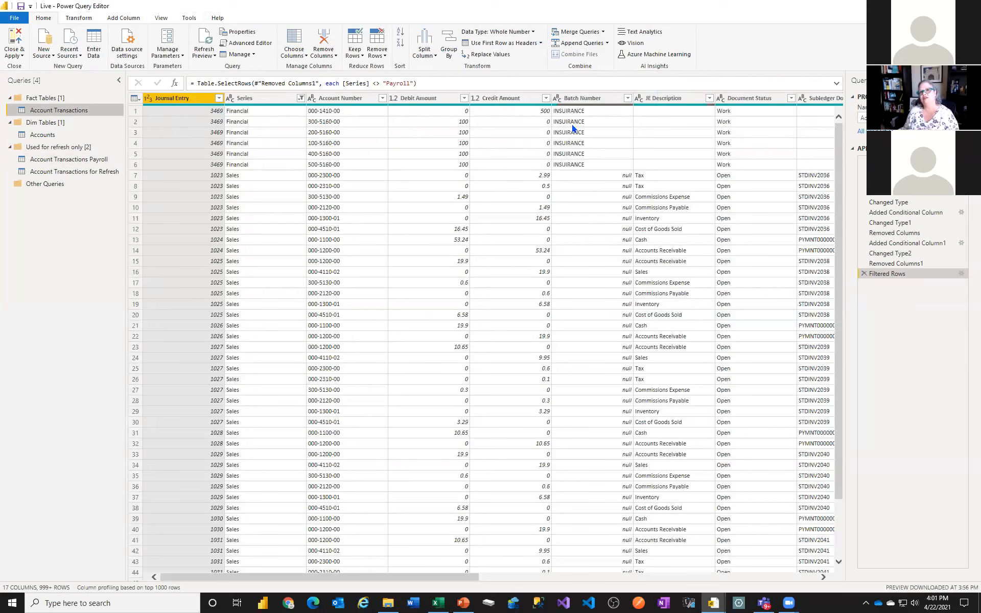
left_click(582, 43)
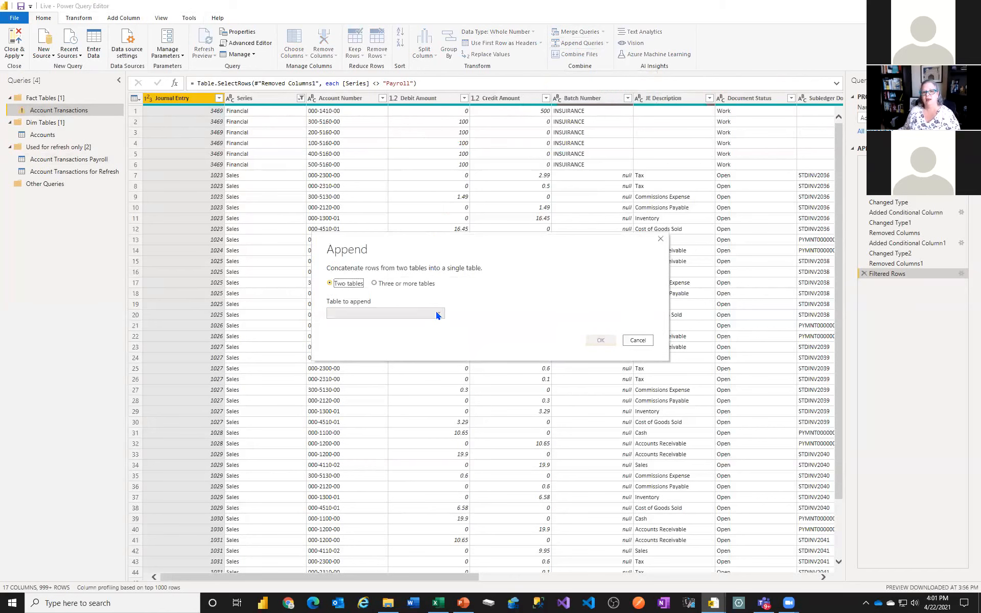
left_click(436, 312)
left_click(419, 338)
left_click(596, 343)
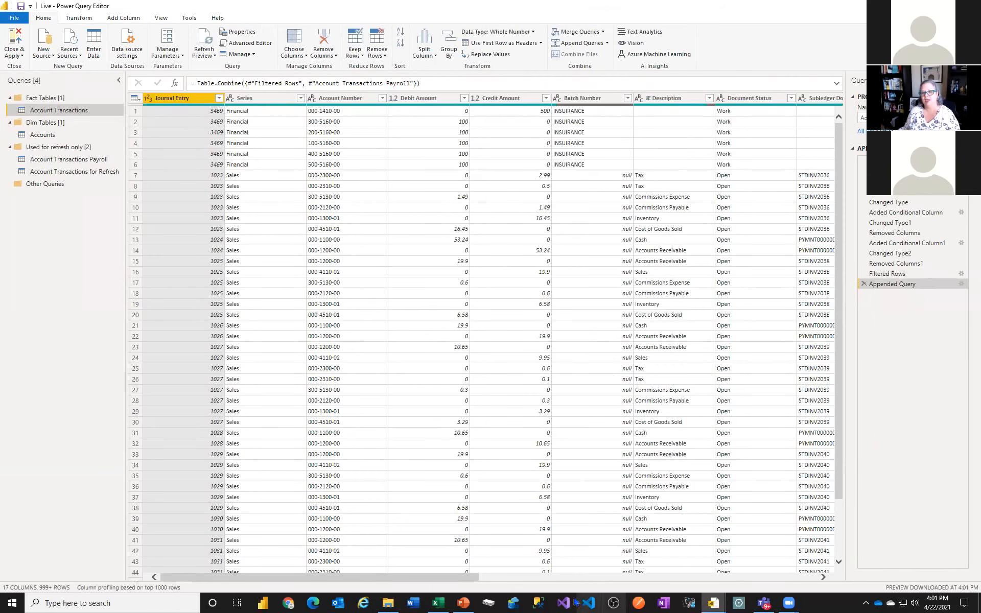
Load the full list of Series values in the appended query to check for Payroll, without applying a filter
left_click(300, 98)
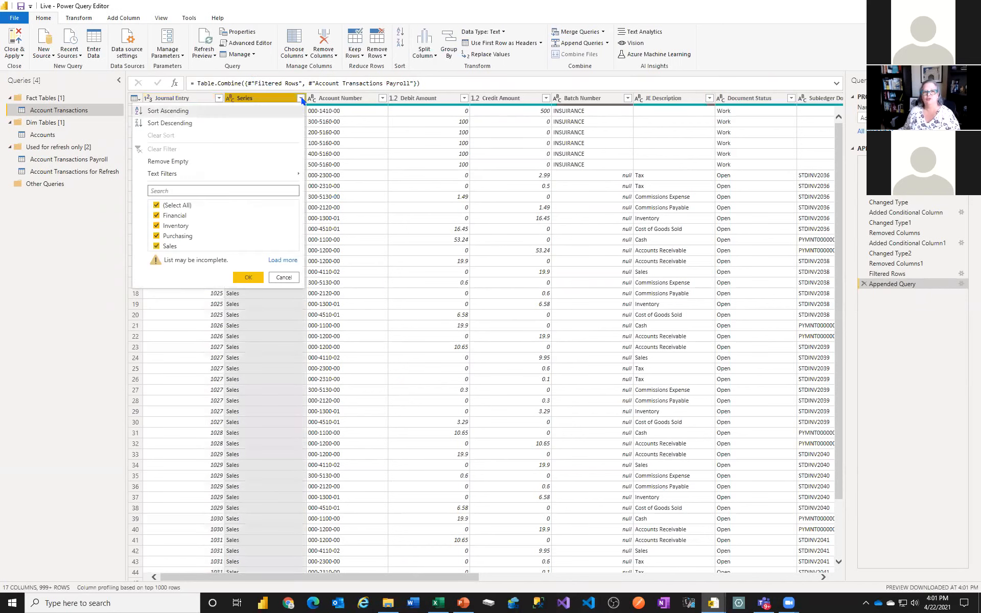
left_click(281, 260)
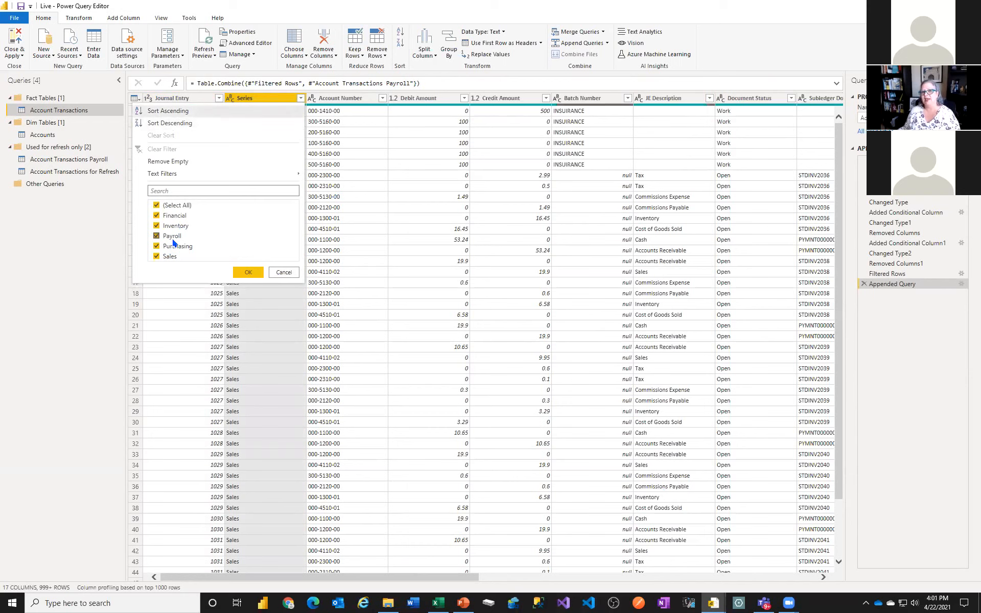
left_click(287, 274)
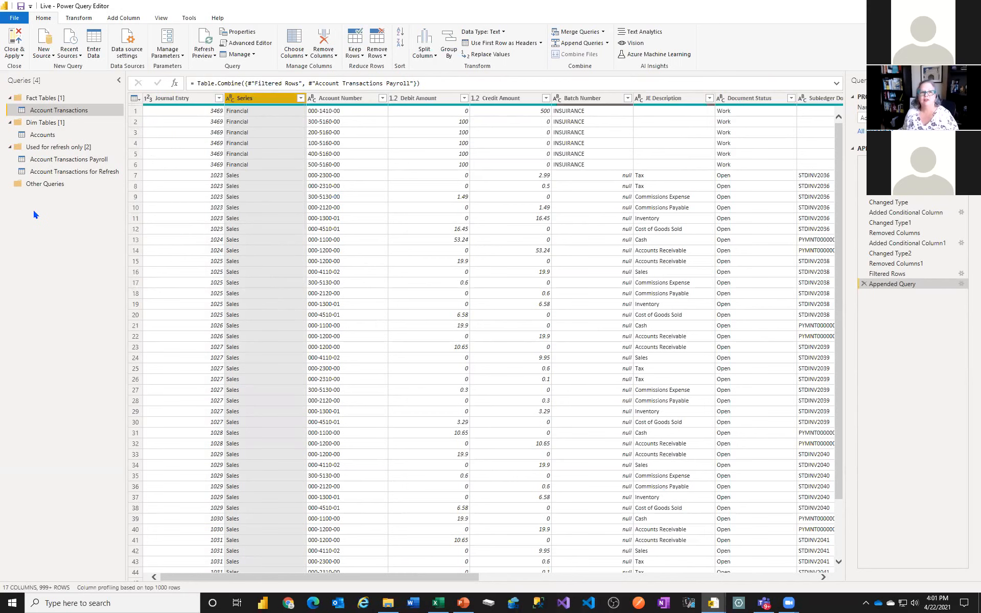
Disable loading for the Account Transactions Payroll and Account Transactions for Refresh queries
left_click(85, 162)
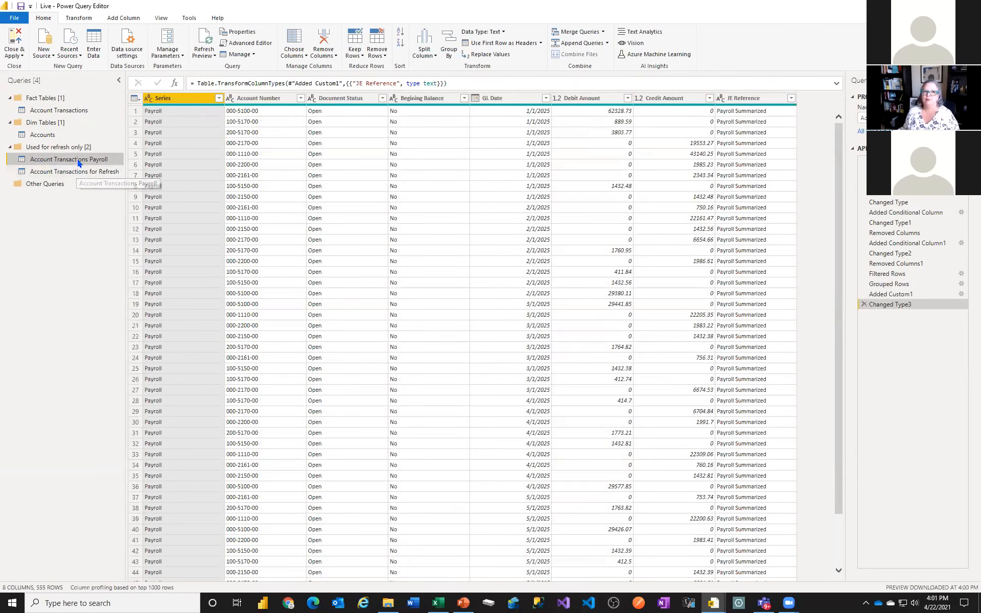
right_click(78, 162)
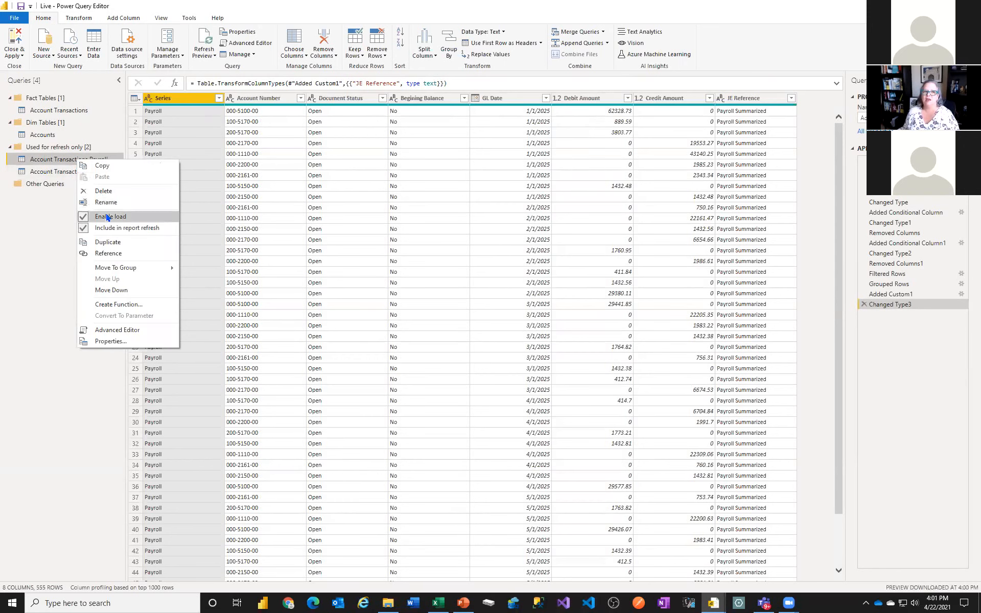
left_click(108, 218)
left_click(78, 170)
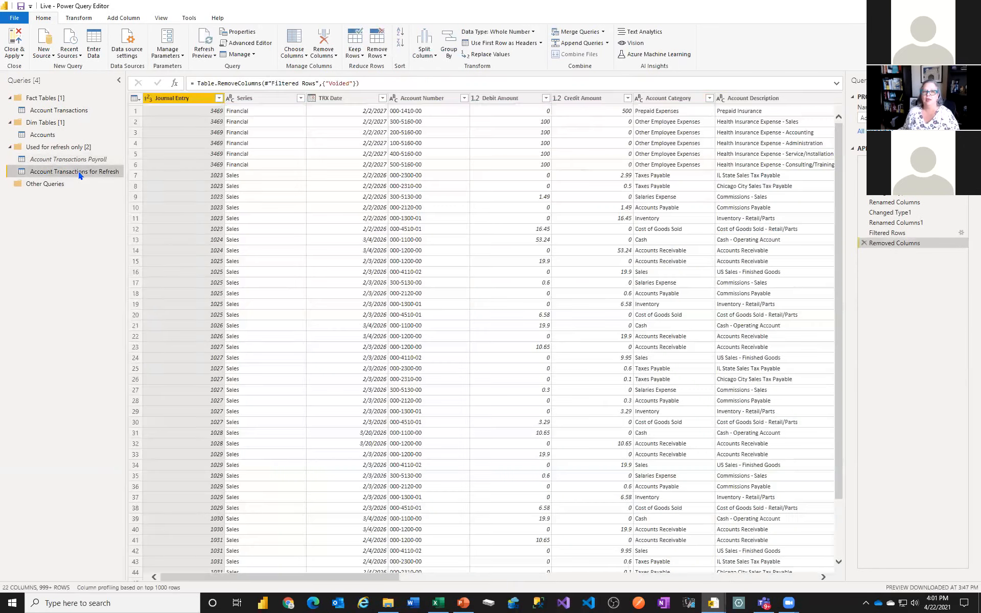
right_click(79, 171)
left_click(108, 228)
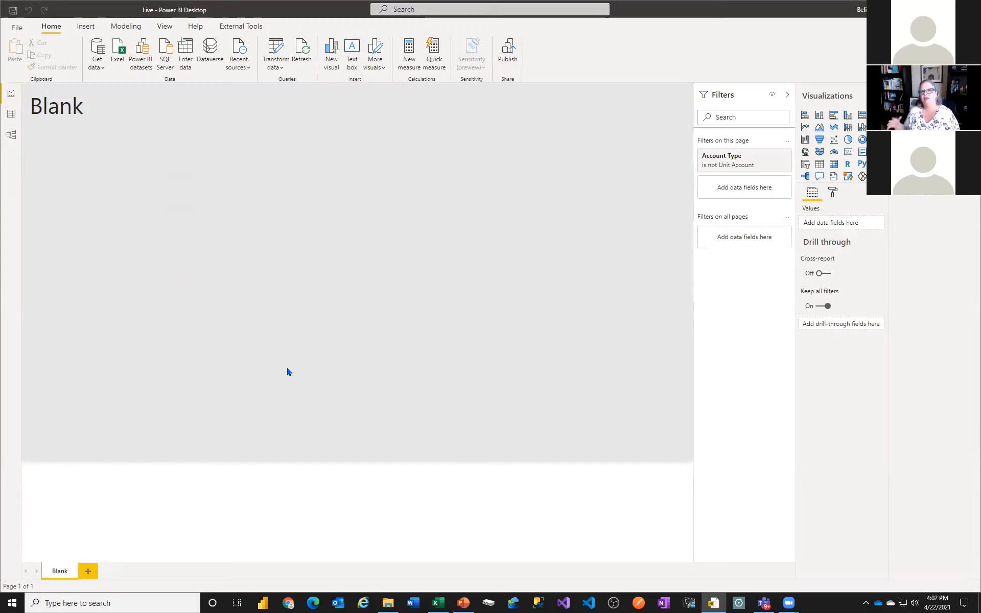
Hide the Account Number field of the Account Transactions table in the data model diagram
left_click(11, 135)
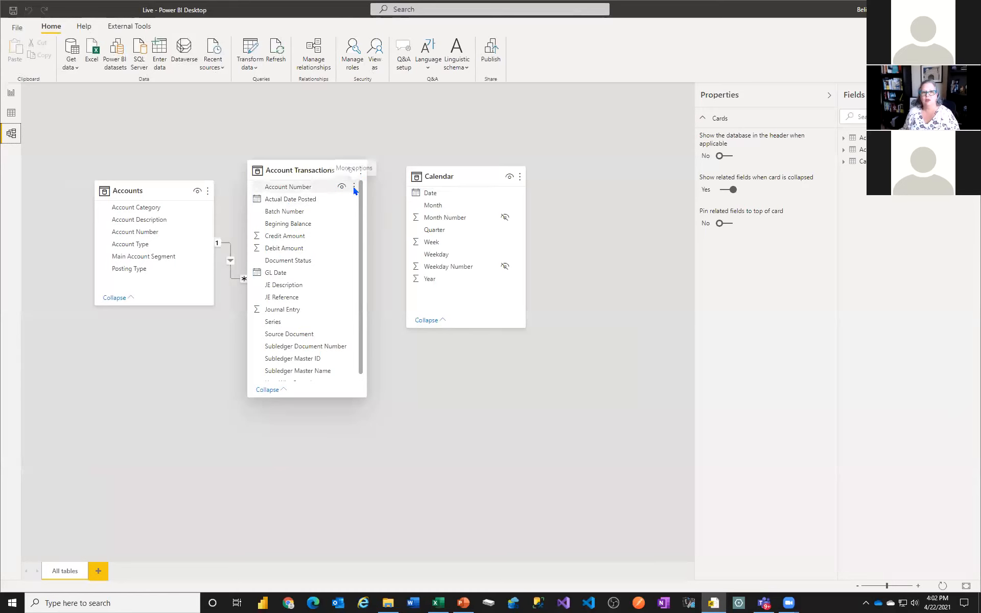
left_click(342, 187)
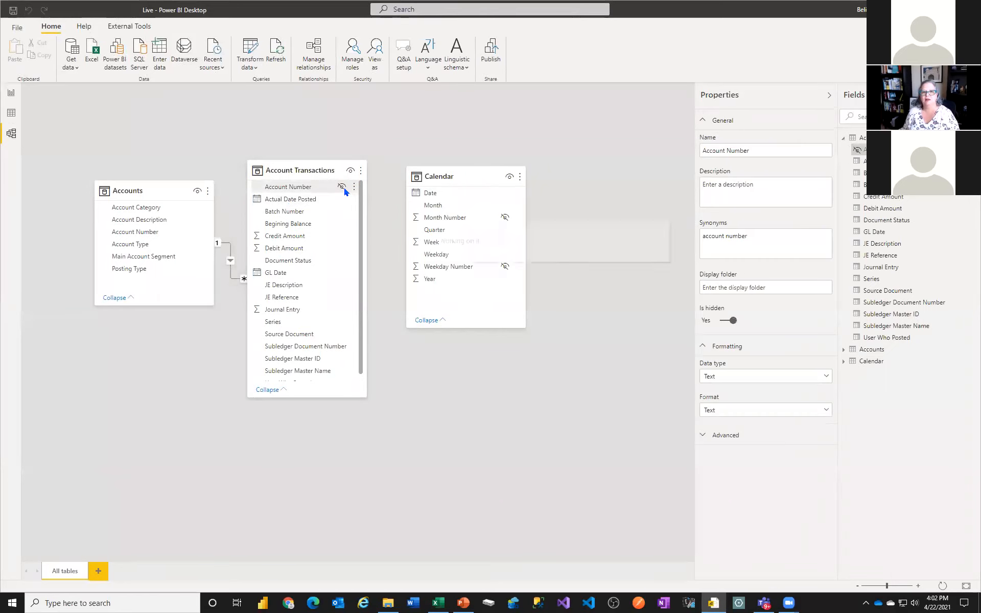
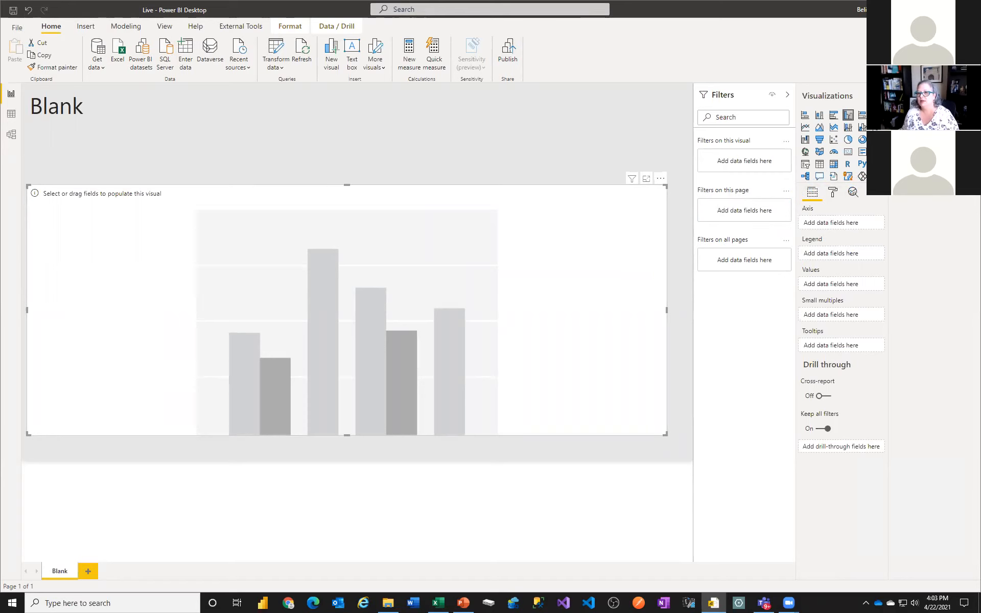
Add Account Type from the Accounts table as a page-level filter and limit it to Sales
left_click(894, 140)
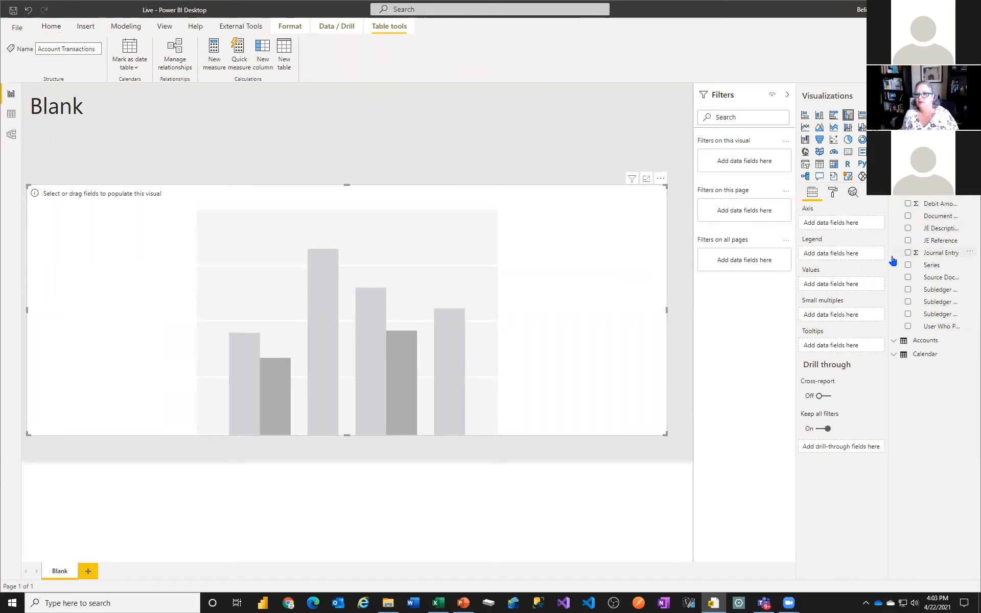
left_click_drag(890, 255, 858, 306)
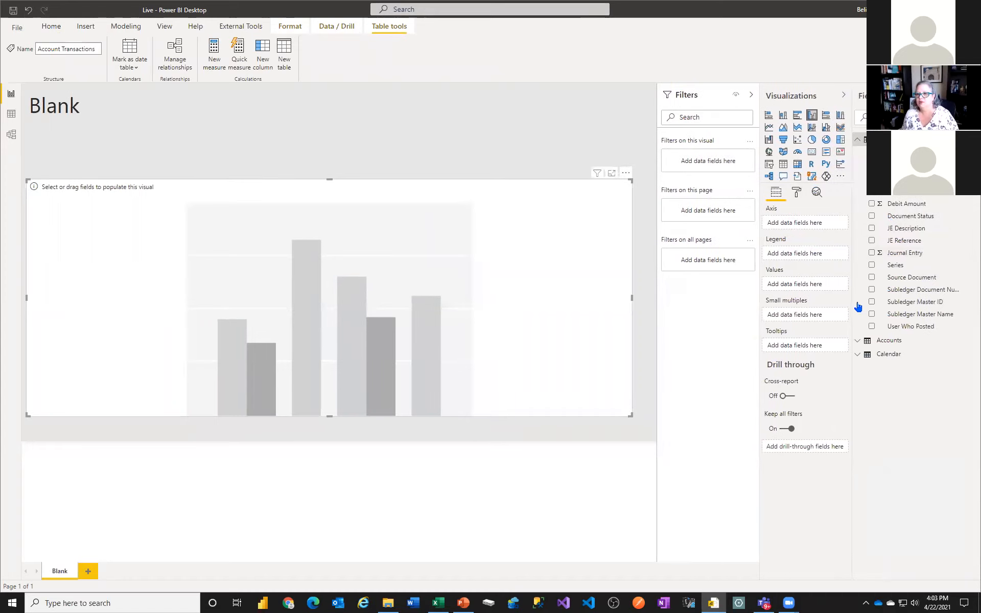
left_click(858, 342)
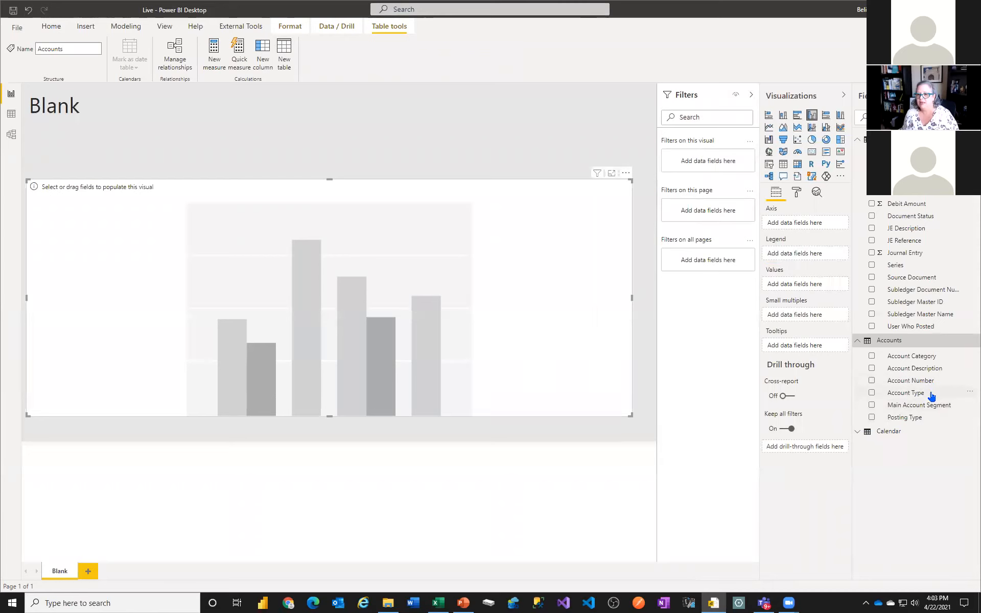
left_click_drag(927, 397, 718, 214)
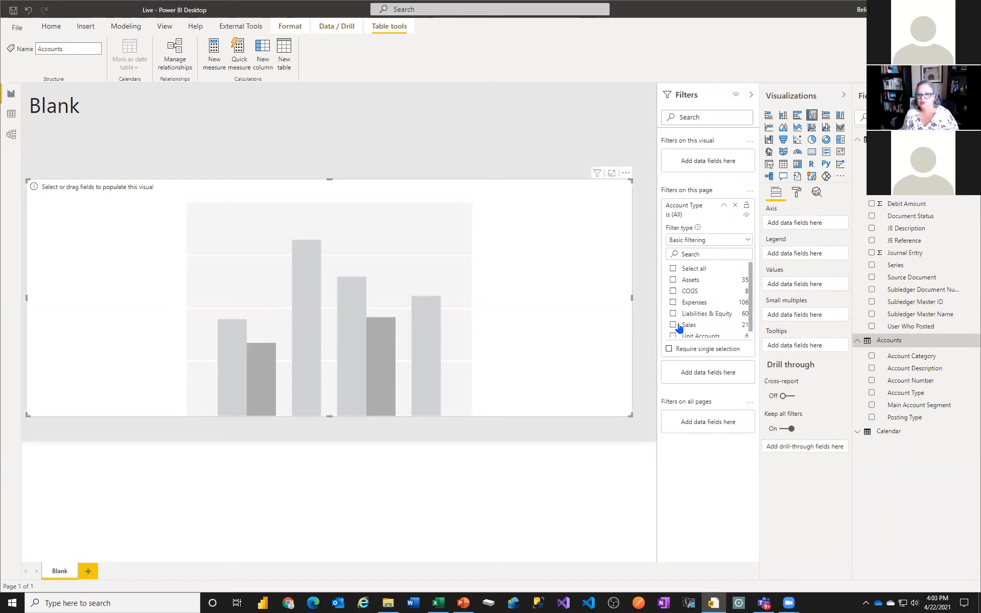
left_click(676, 326)
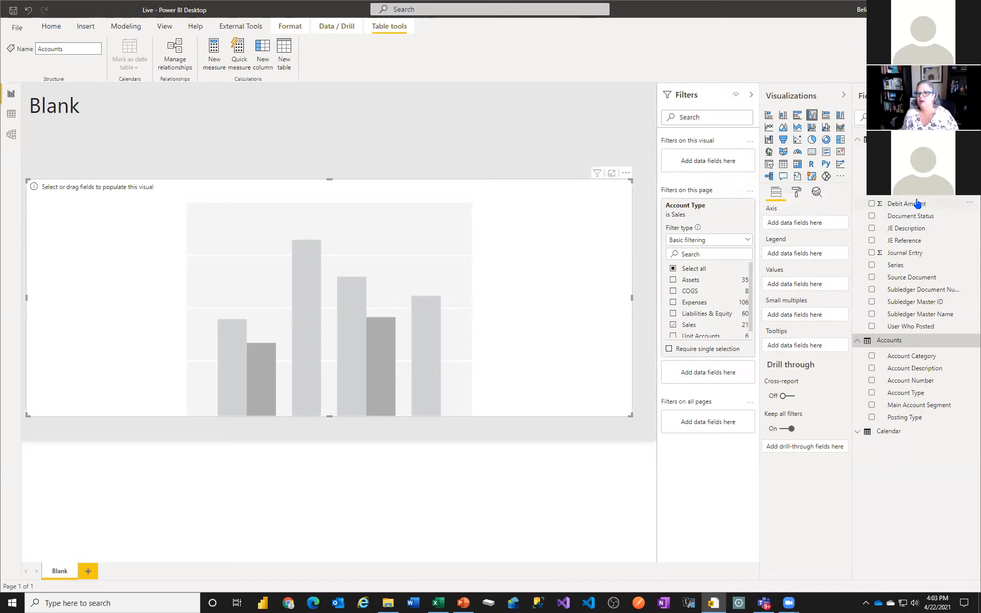
Plot Debit Amount and Credit Amount as the chart's values over an axis of Calendar Year, Quarter and Month
left_click_drag(916, 196, 812, 284)
left_click_drag(907, 203, 807, 285)
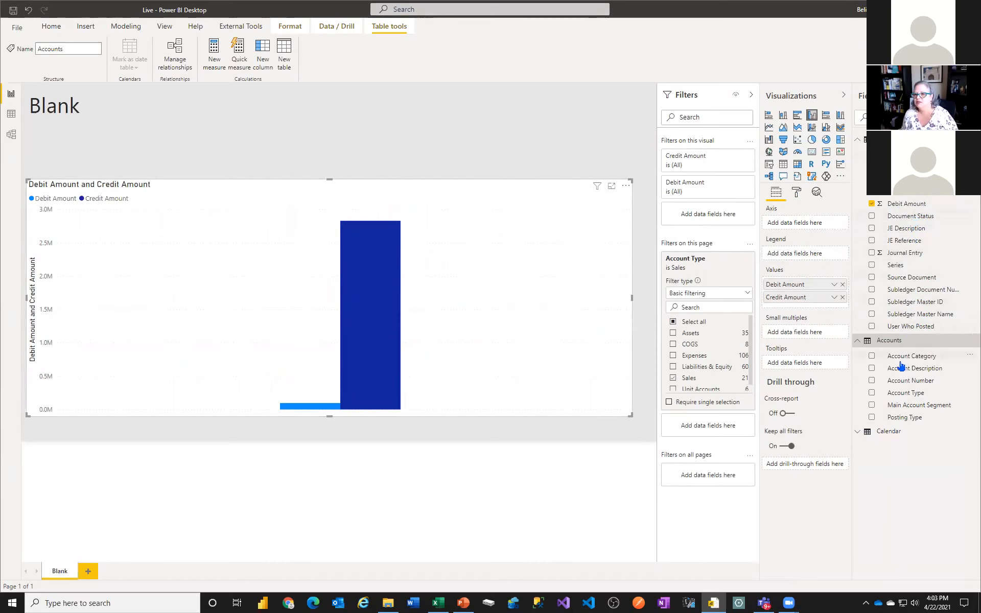
left_click(860, 433)
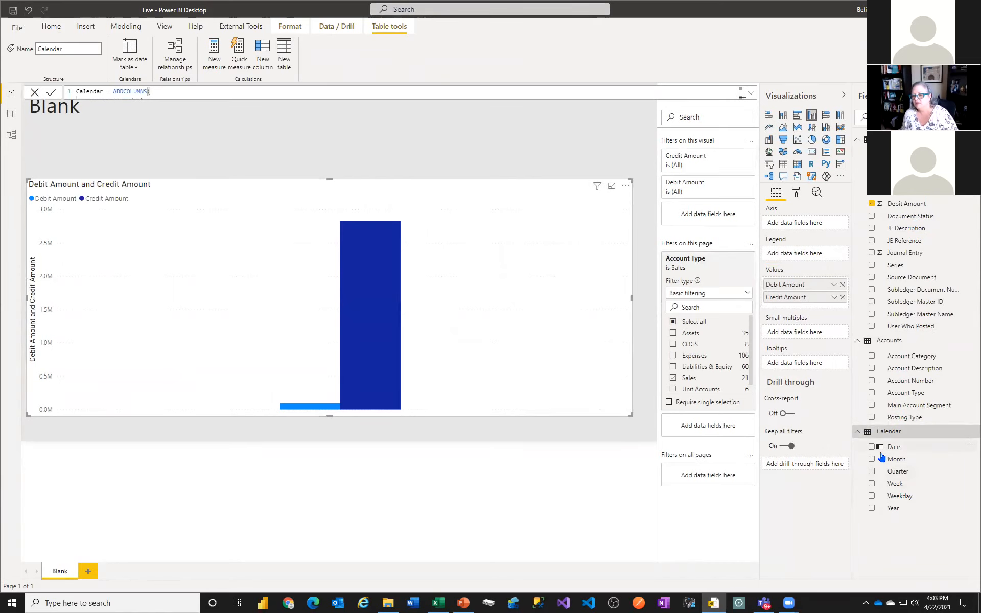
left_click_drag(907, 463, 803, 228)
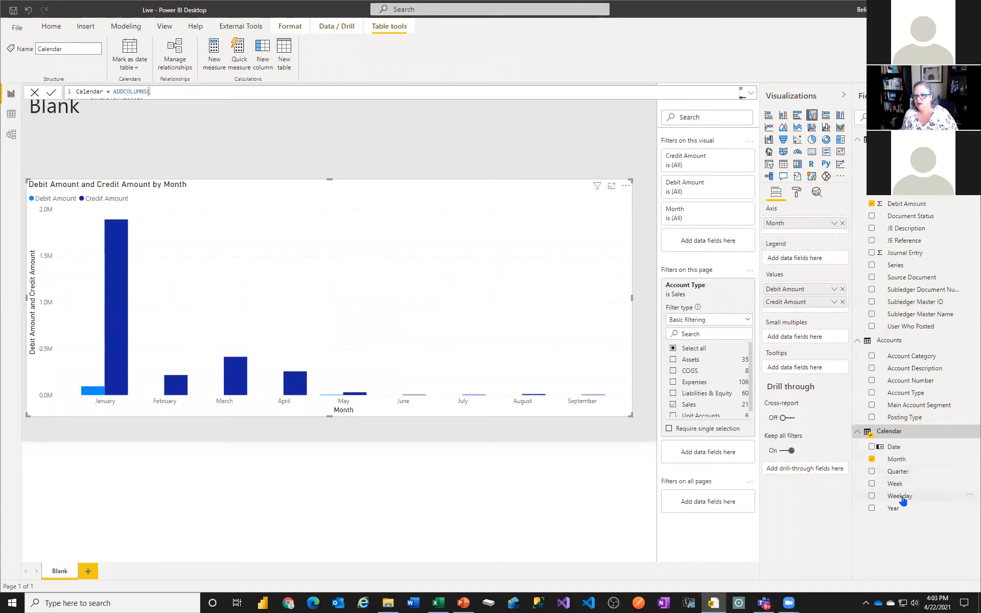
left_click_drag(899, 513, 794, 225)
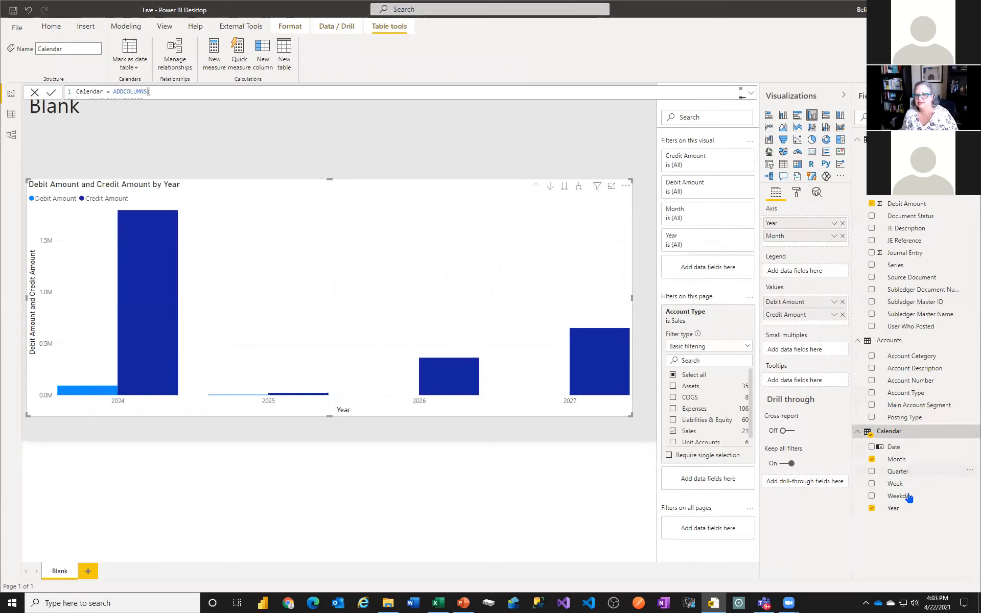
left_click_drag(898, 472, 801, 237)
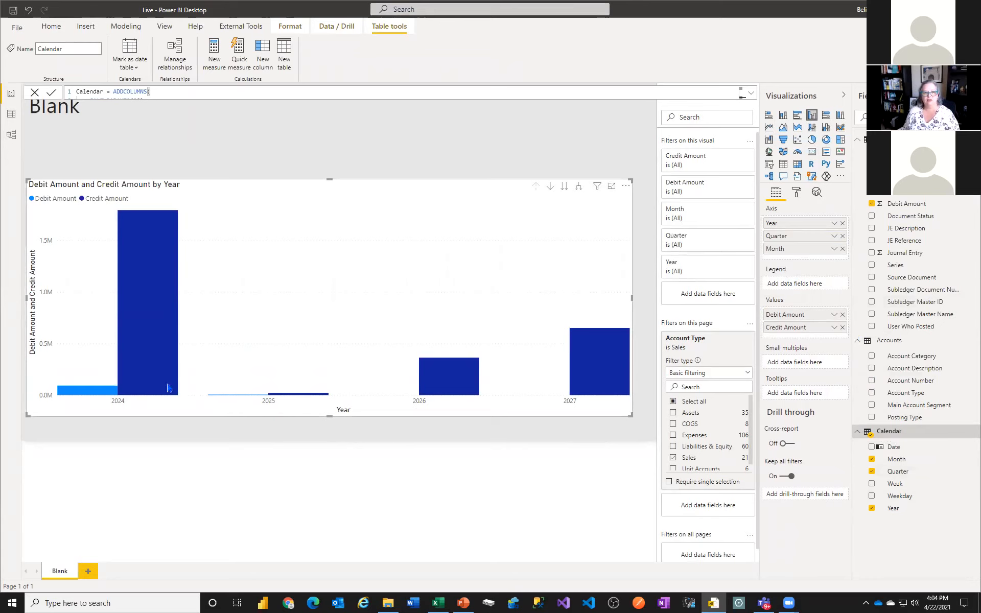
Turn on drill-down mode for the chart, drill into 2024 and its Q1, and return to the year level
left_click(580, 187)
left_click(535, 187)
left_click(551, 188)
left_click(157, 320)
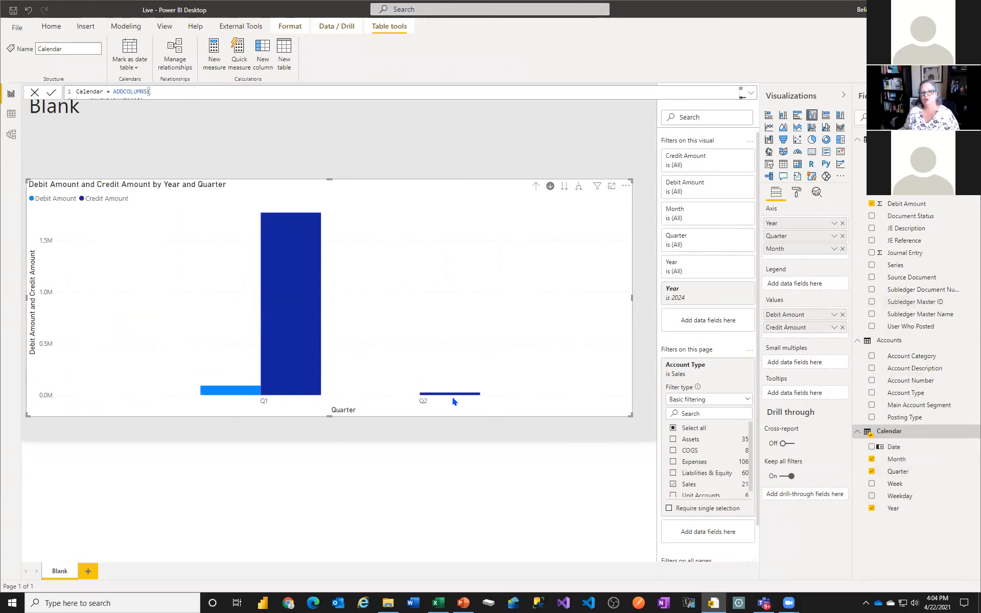
left_click(288, 339)
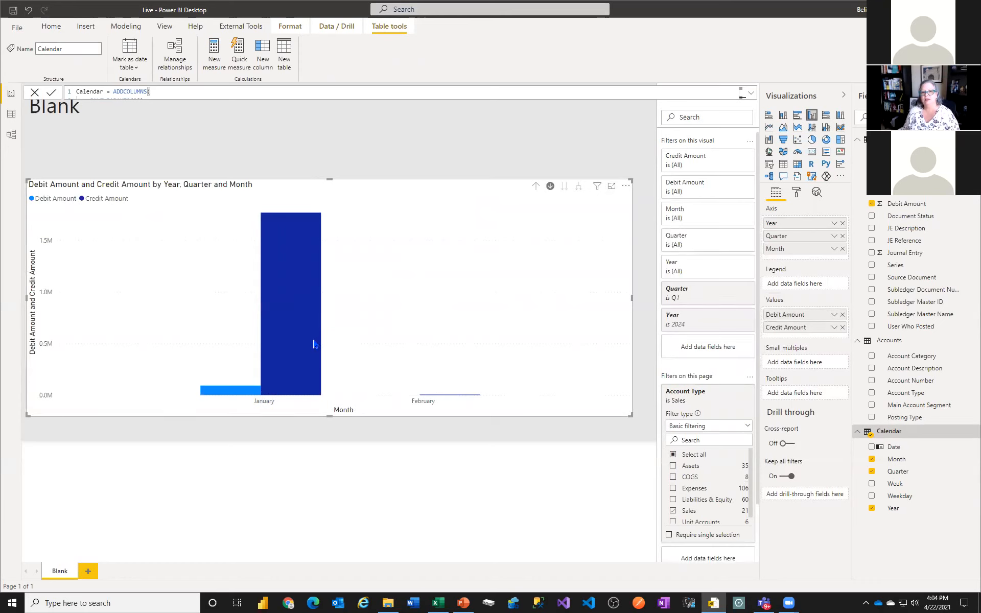
left_click(535, 186)
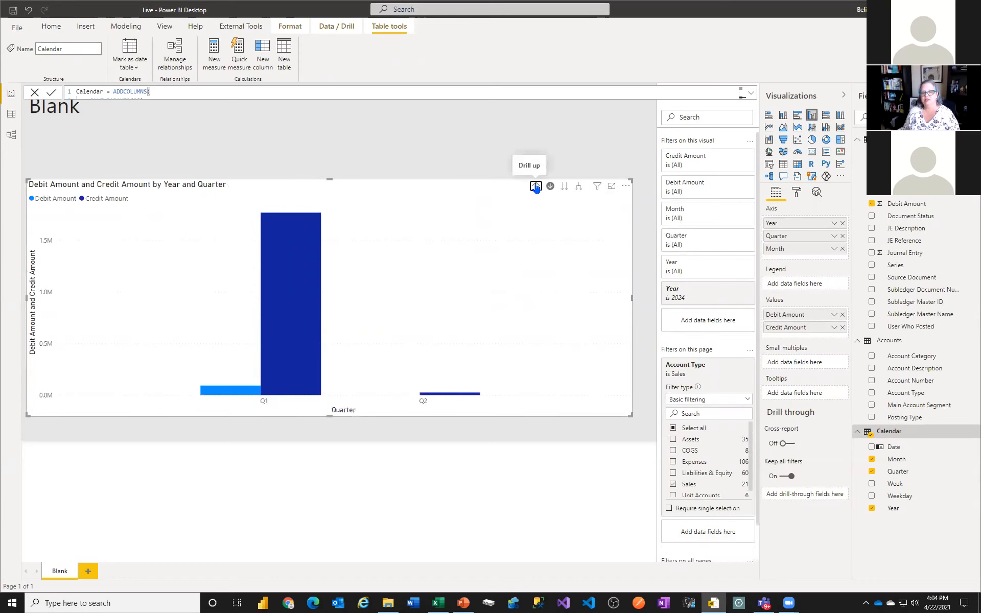
left_click(535, 186)
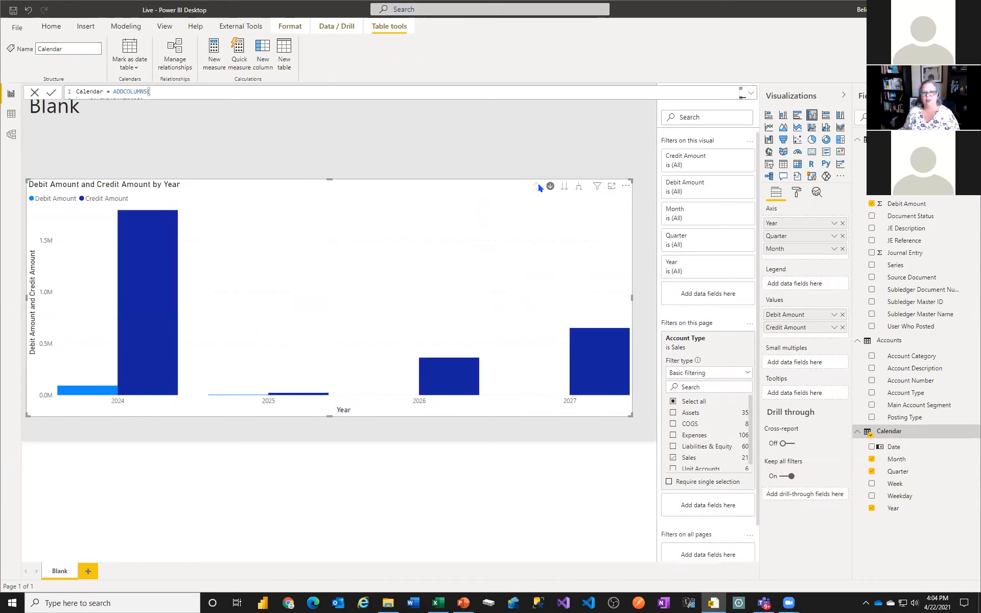
Drill into 2027 to view the months of Q1 and, after drilling back up, the months of Q2
left_click(603, 371)
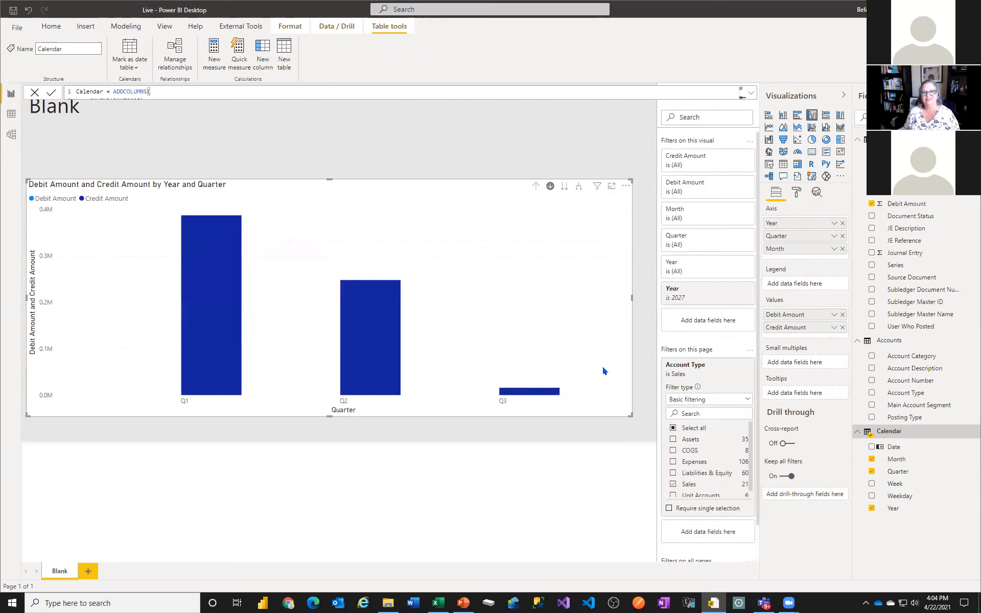
left_click(210, 353)
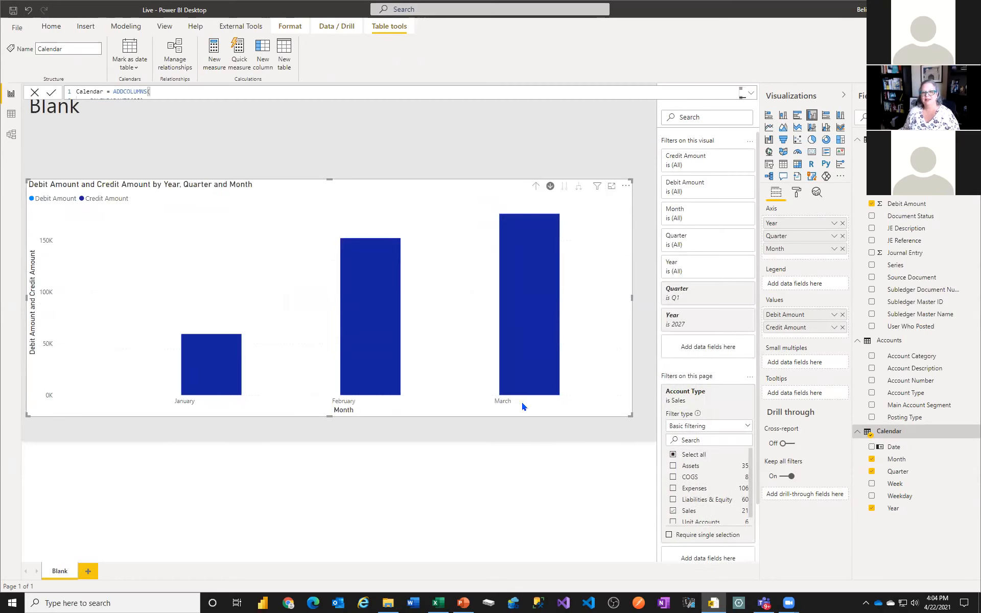
left_click(535, 187)
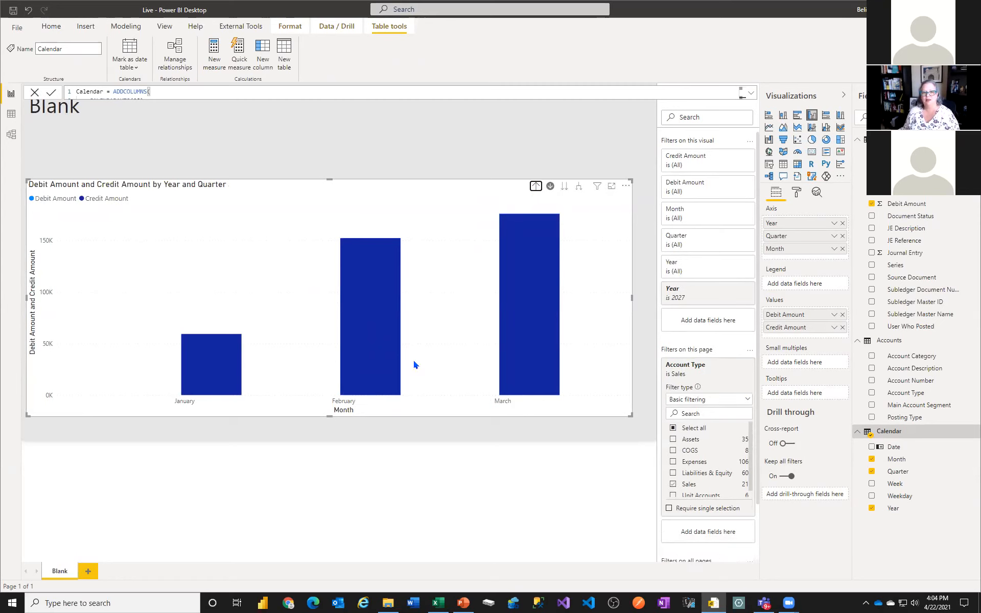
left_click(368, 368)
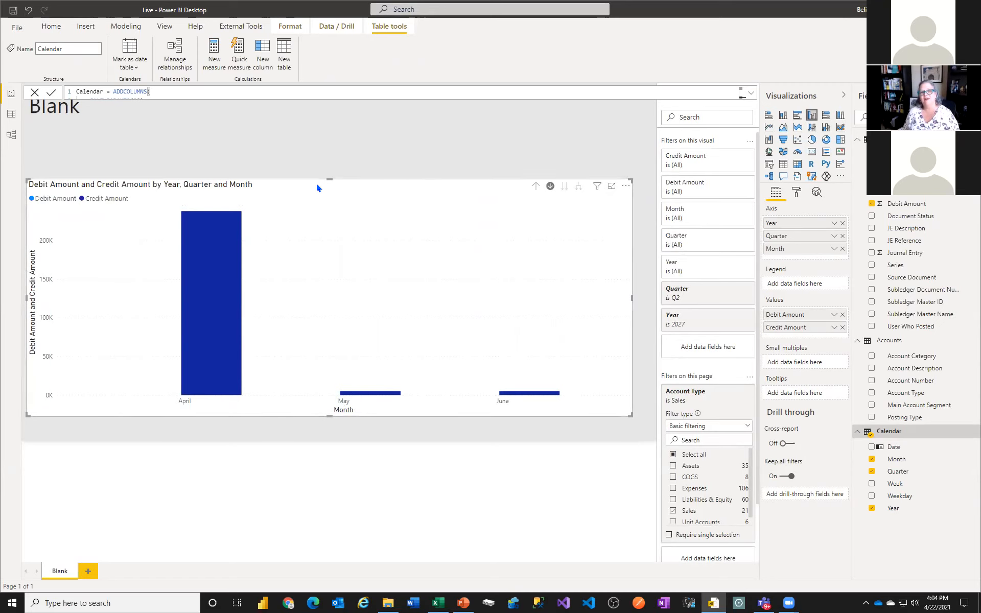
Reduce the chart's height from its upper edge and convert it to a stacked column chart
left_click_drag(329, 177, 339, 220)
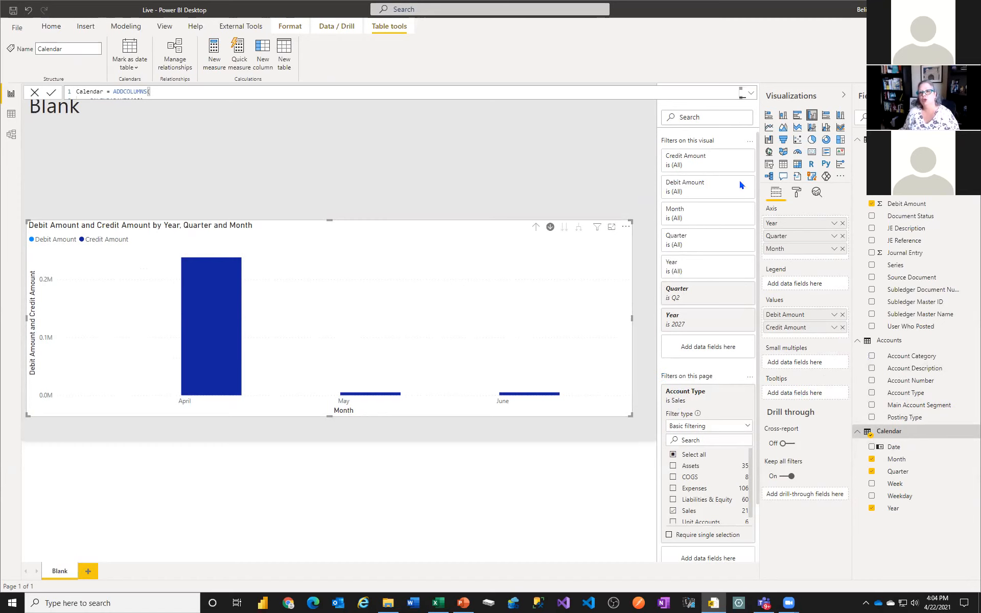
left_click(638, 177)
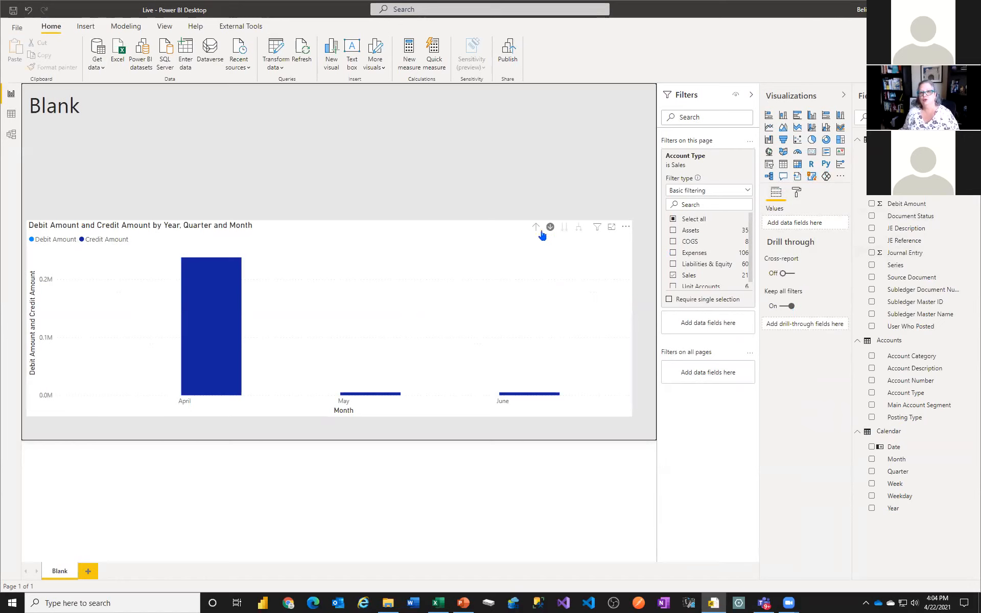
left_click(340, 332)
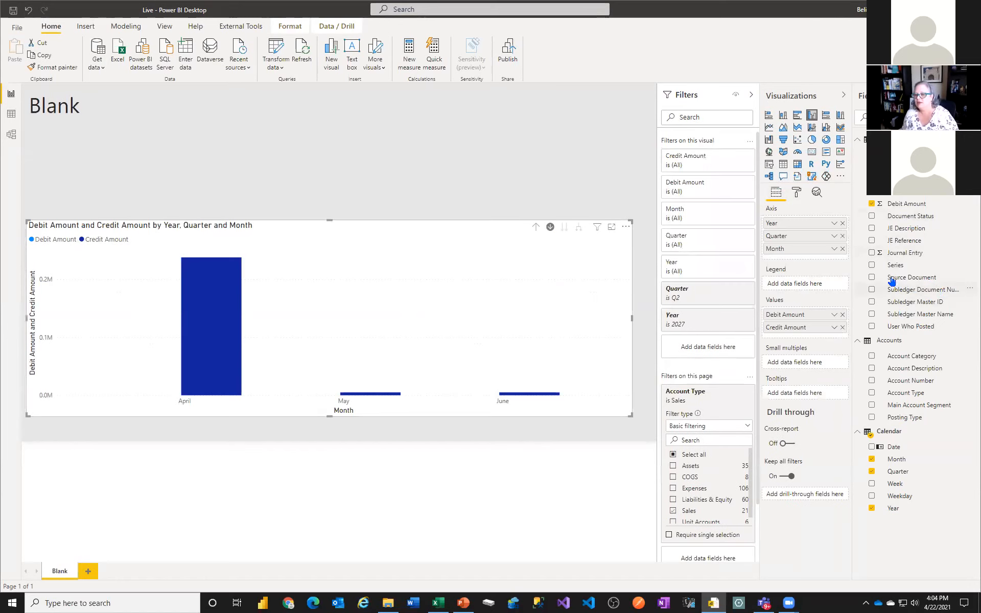
left_click(784, 117)
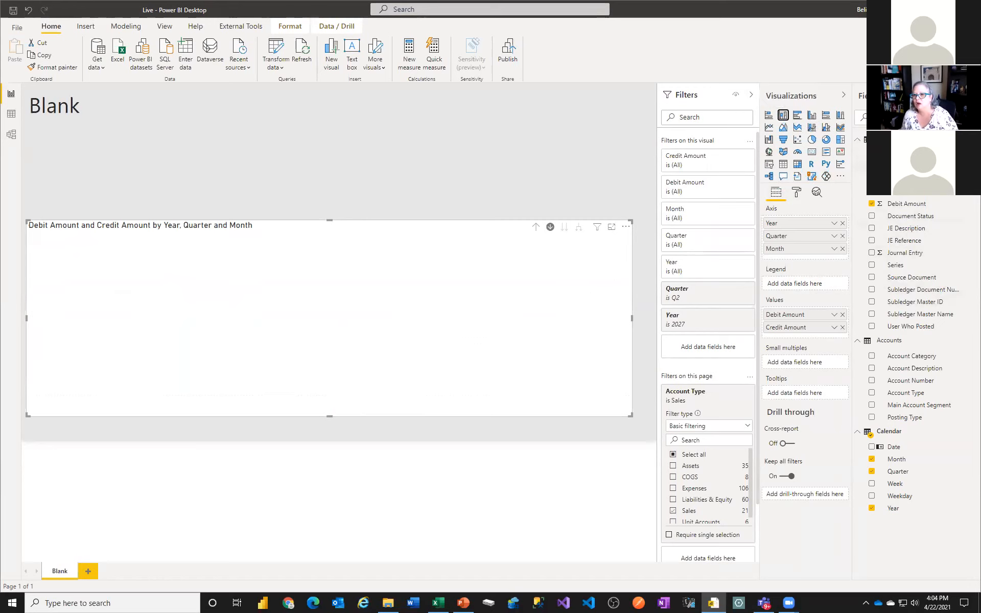
Split the chart into small multiples by Account Number from the Accounts table and make it taller by extending its upper edge
left_click_drag(929, 380, 820, 284)
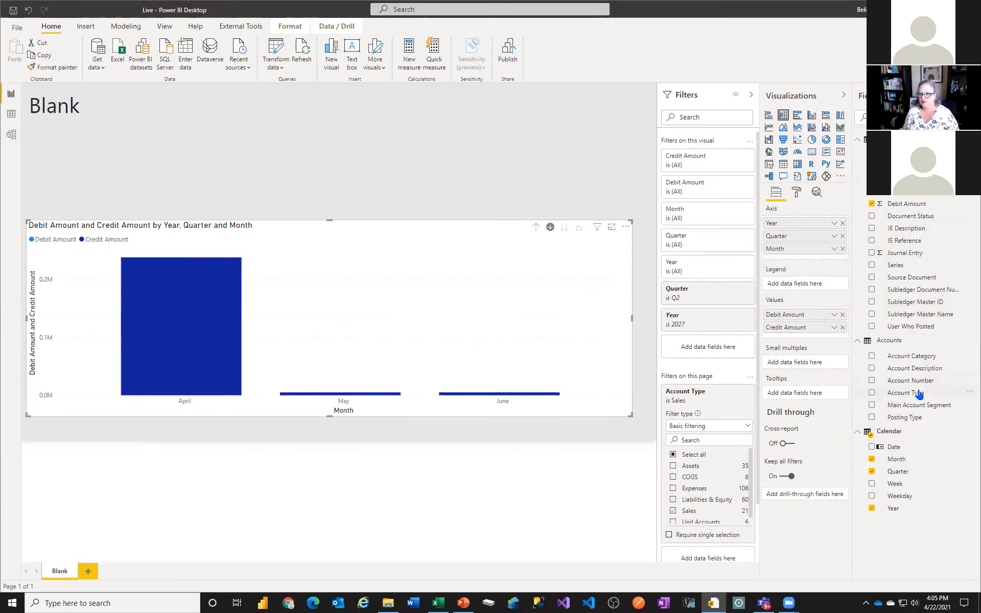
left_click_drag(921, 387, 803, 290)
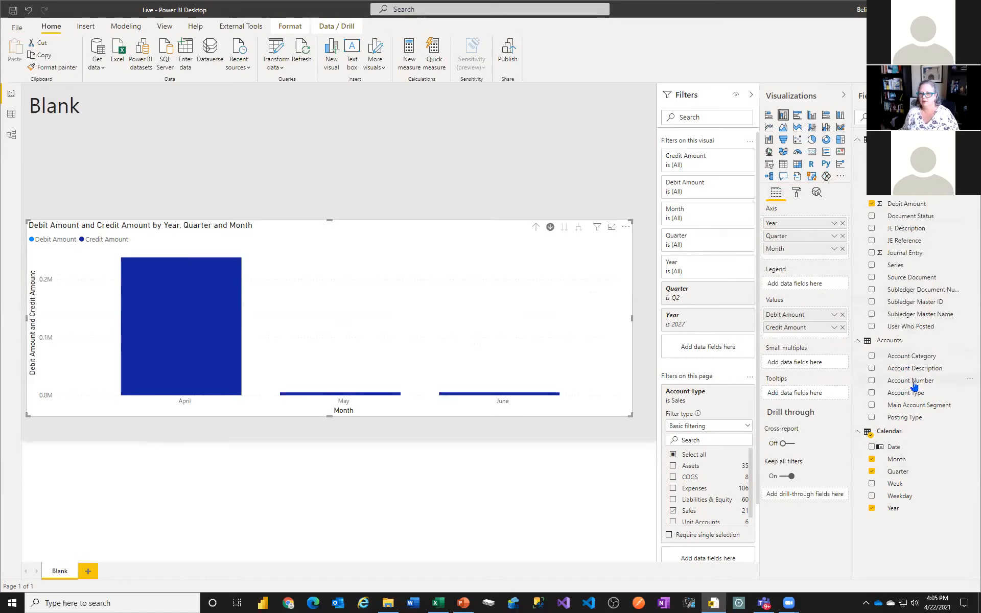
left_click(872, 381)
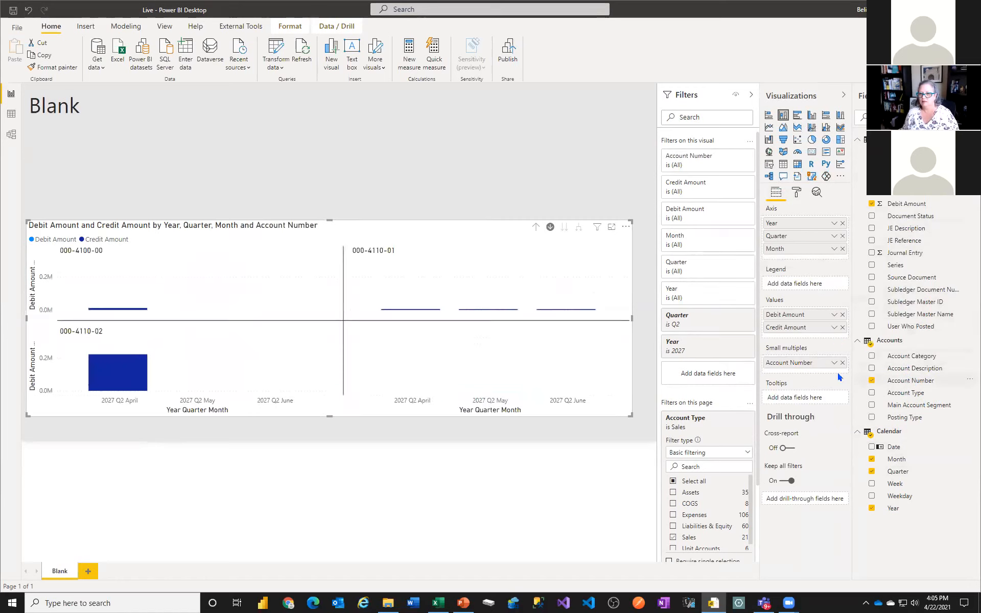
left_click_drag(792, 365, 788, 284)
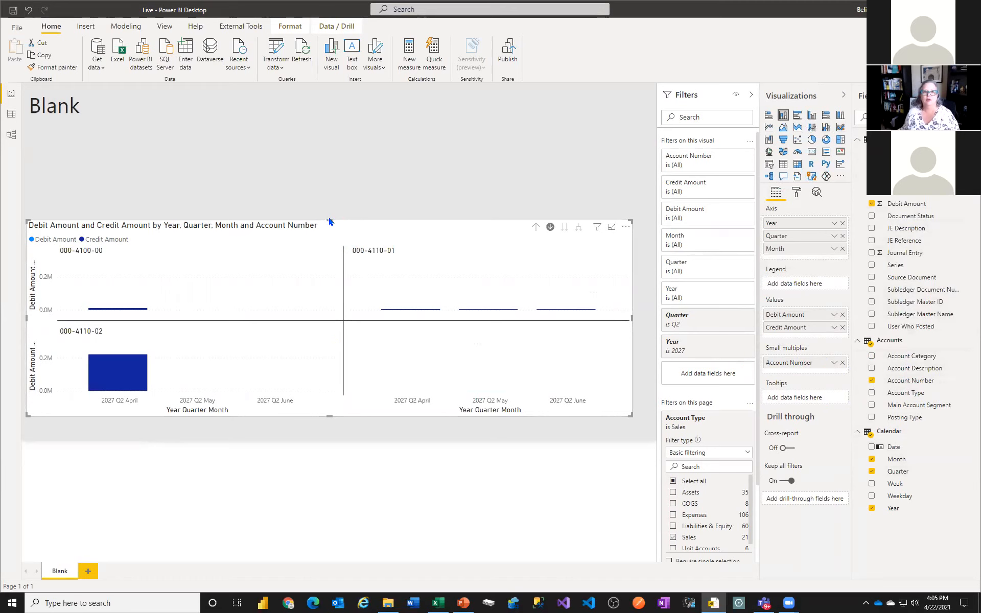
left_click_drag(328, 218, 329, 140)
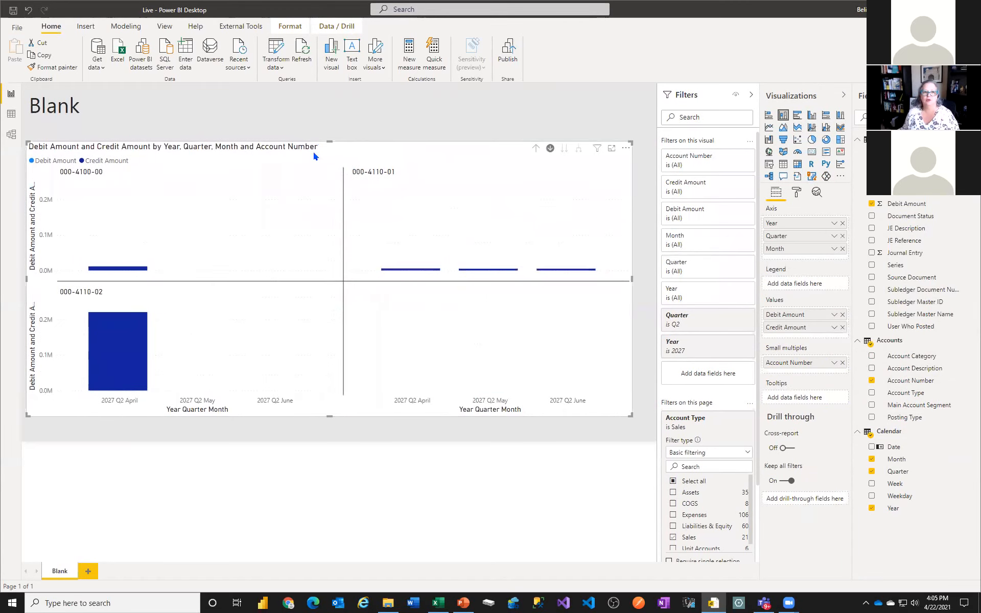
left_click(352, 51)
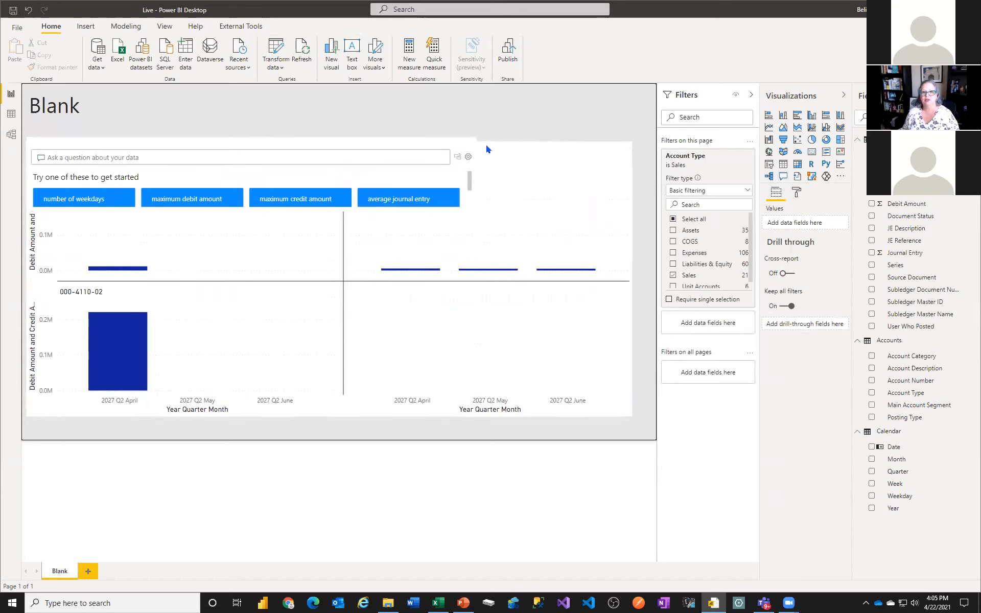
left_click(421, 140)
key("Delete")
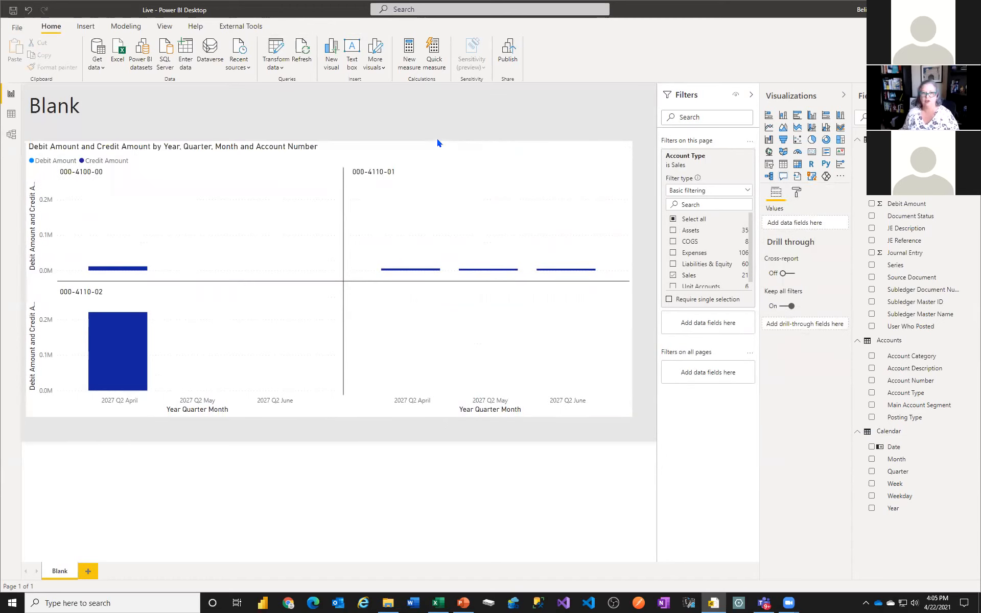
Drill the chart up to the quarters of 2027 and add Account Description to the small multiples
mouse_move(115, 381)
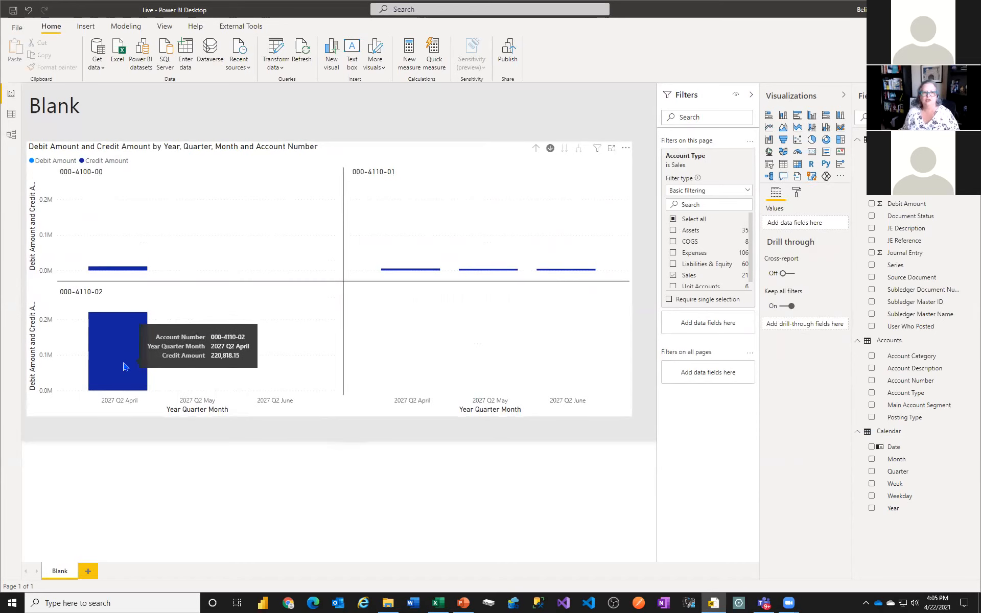
left_click(124, 367)
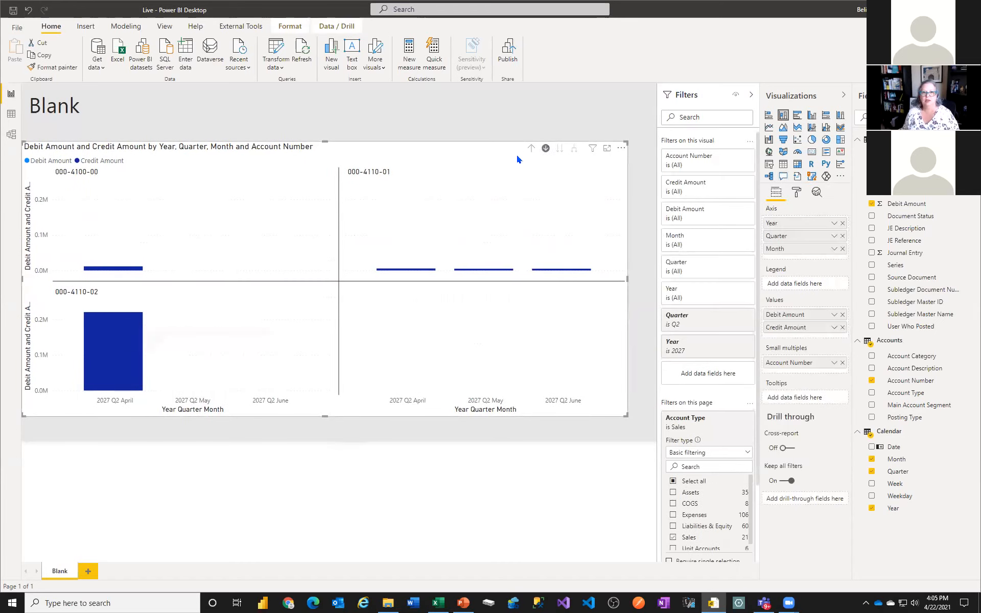
left_click(545, 149)
left_click(531, 149)
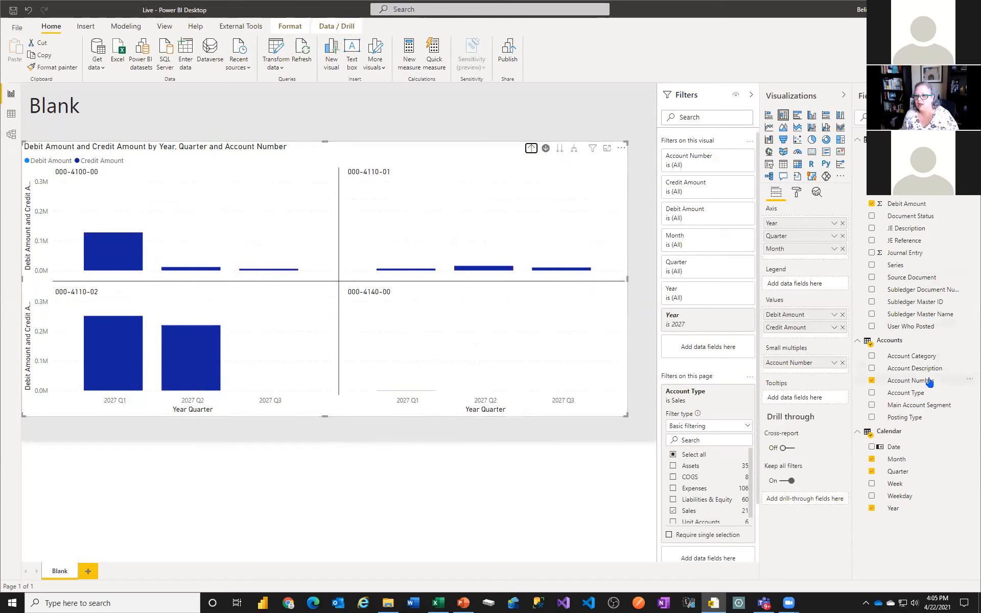
left_click_drag(928, 374, 797, 369)
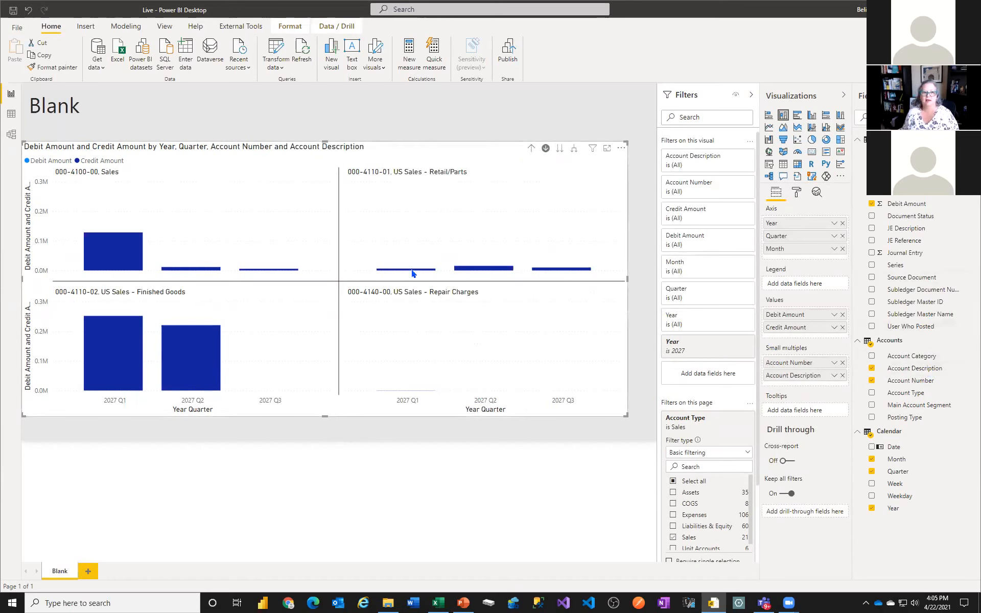
Drill the small multiples up to the year level and down into the months of 2026 Q1
left_click(531, 149)
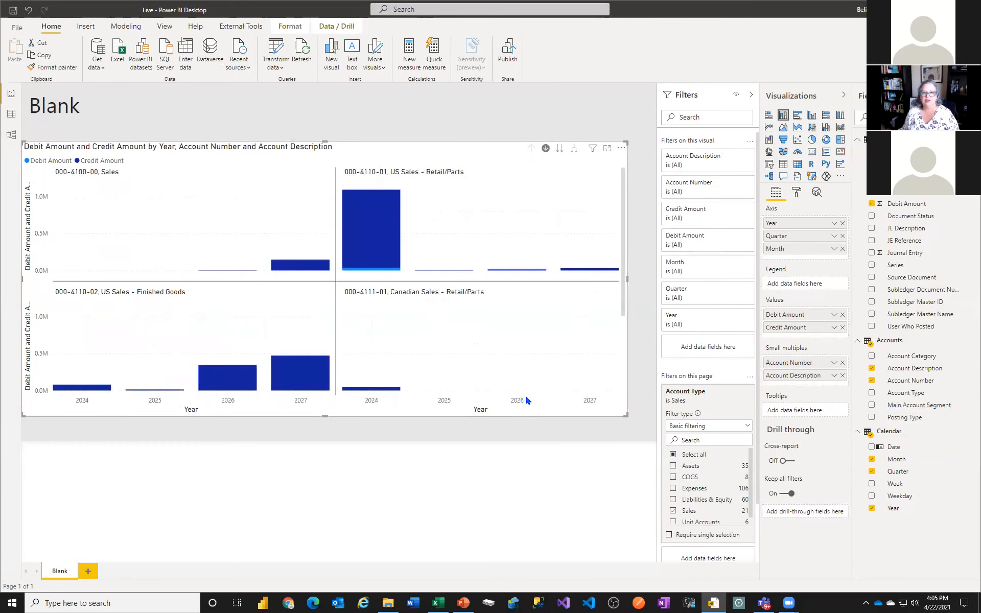
left_click(232, 387)
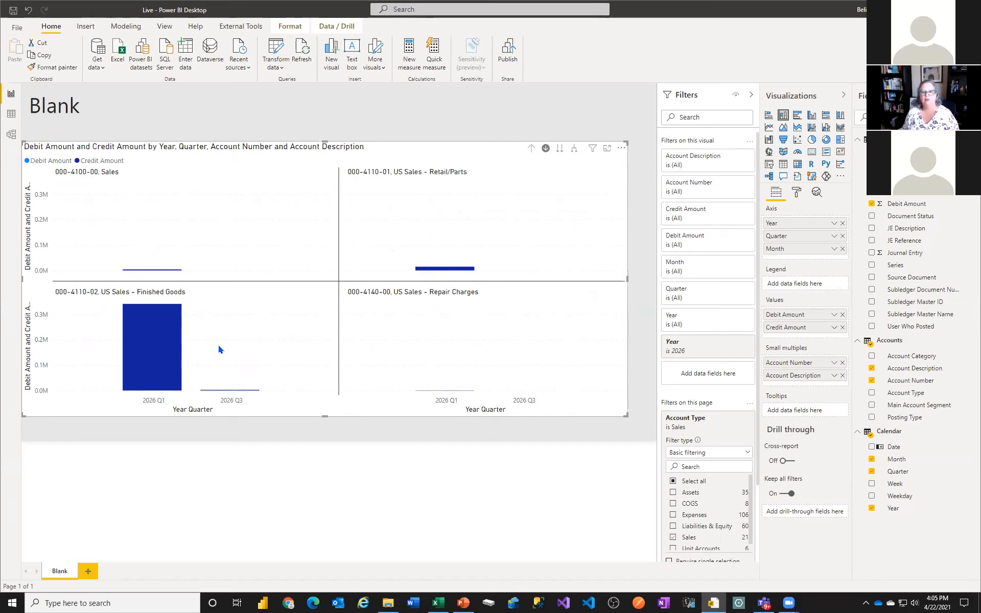
left_click(162, 349)
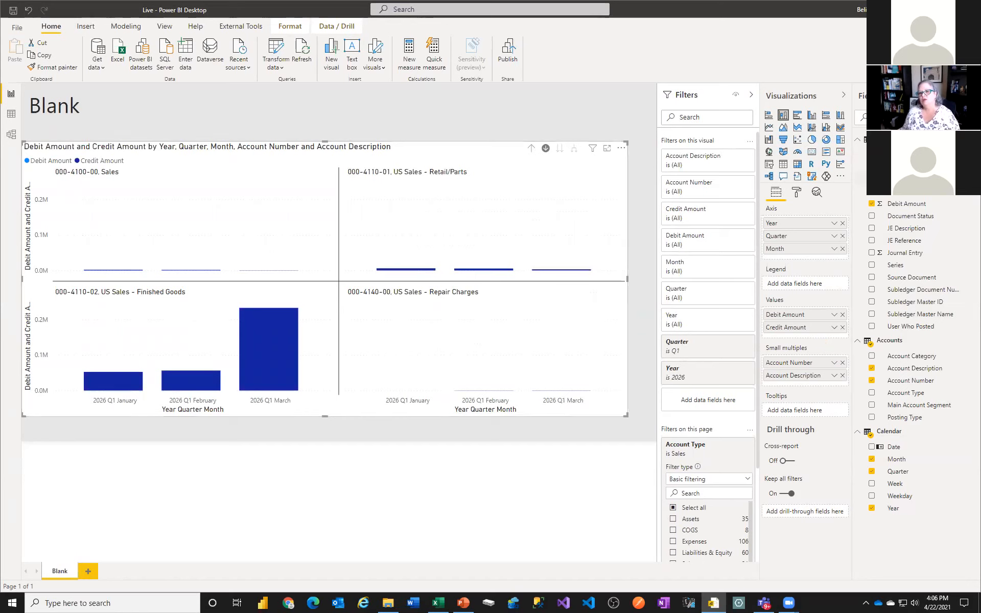
Switch to the PowerPoint presentation and review the slides after the demo slide, through the note on field names differing from GP names
left_click(463, 603)
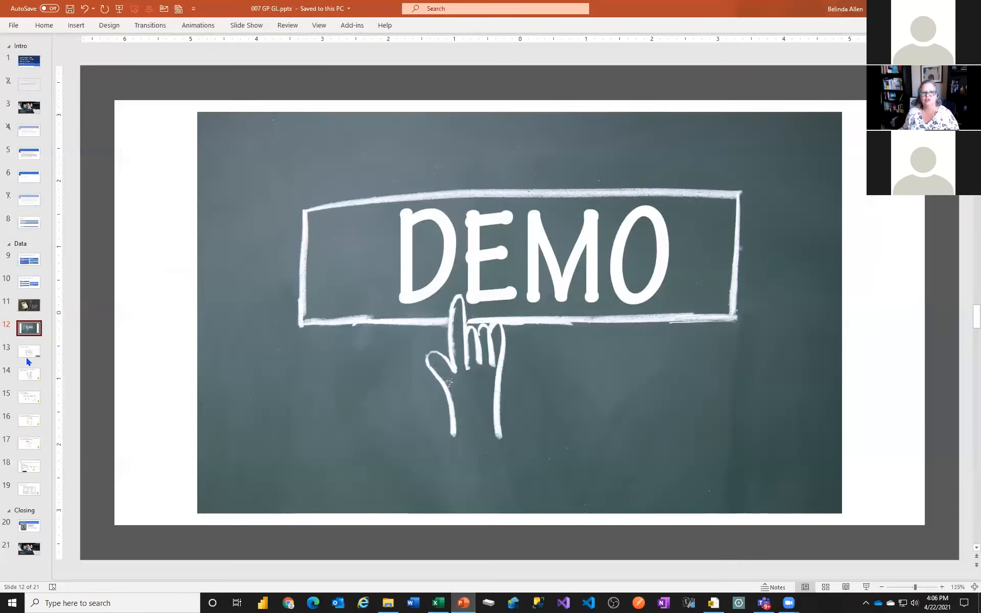
left_click(26, 356)
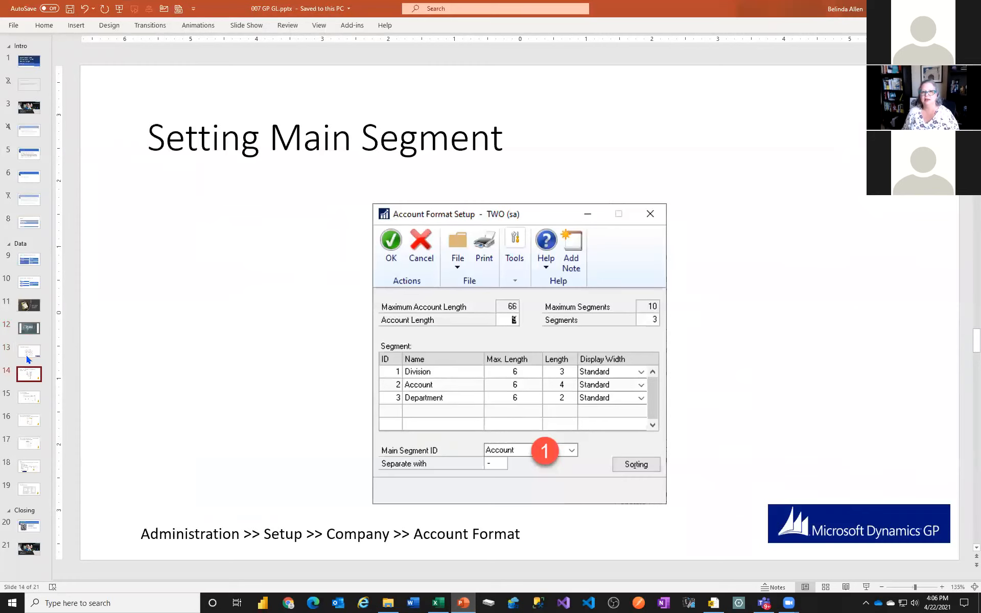
key("Down")
key("Down")
key("Down")
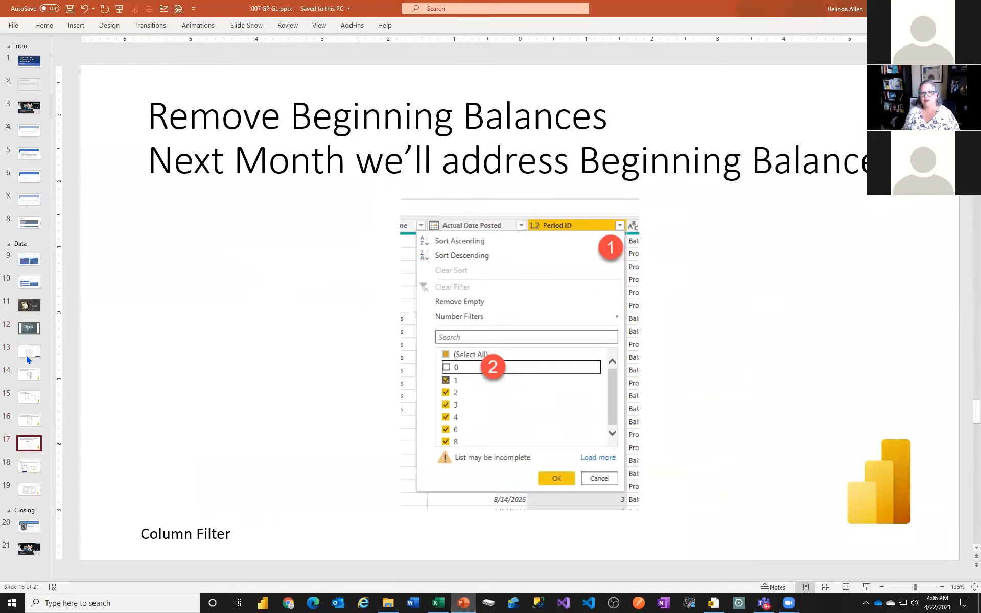
key("Down")
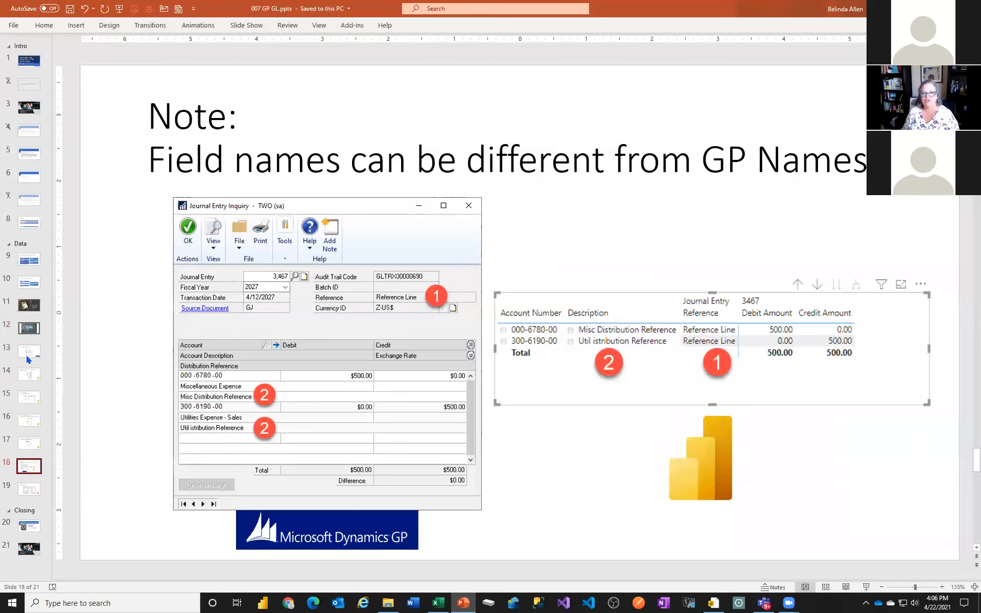